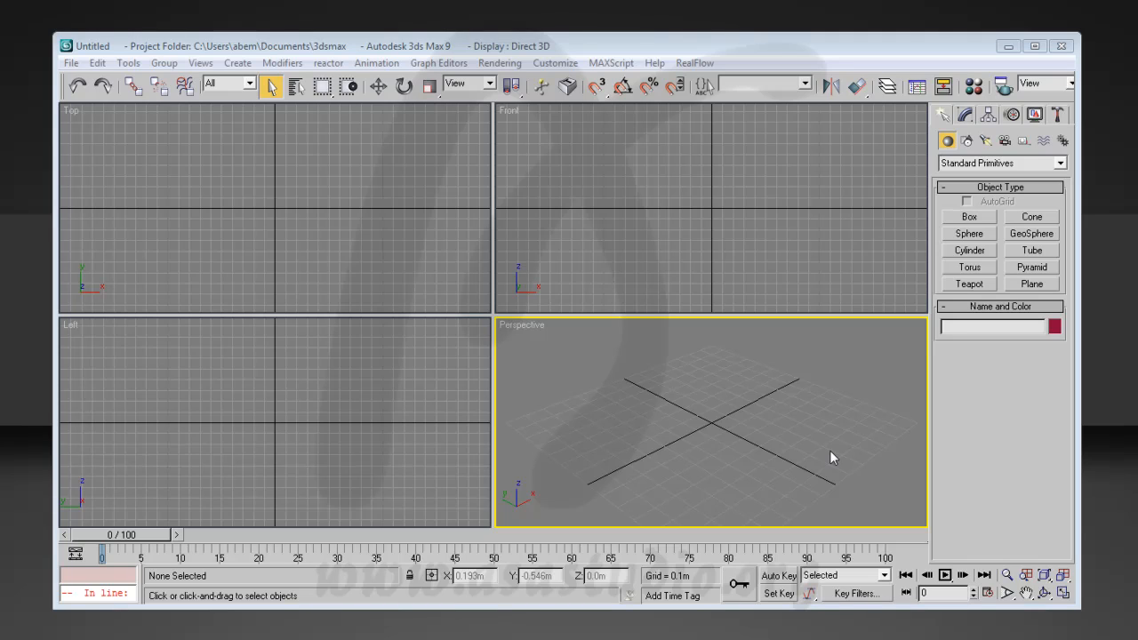
# Create a cylinder at the origin in the Front view, with radius about 0.054 m and height about 0.275 m.
pyautogui.click(969, 249)
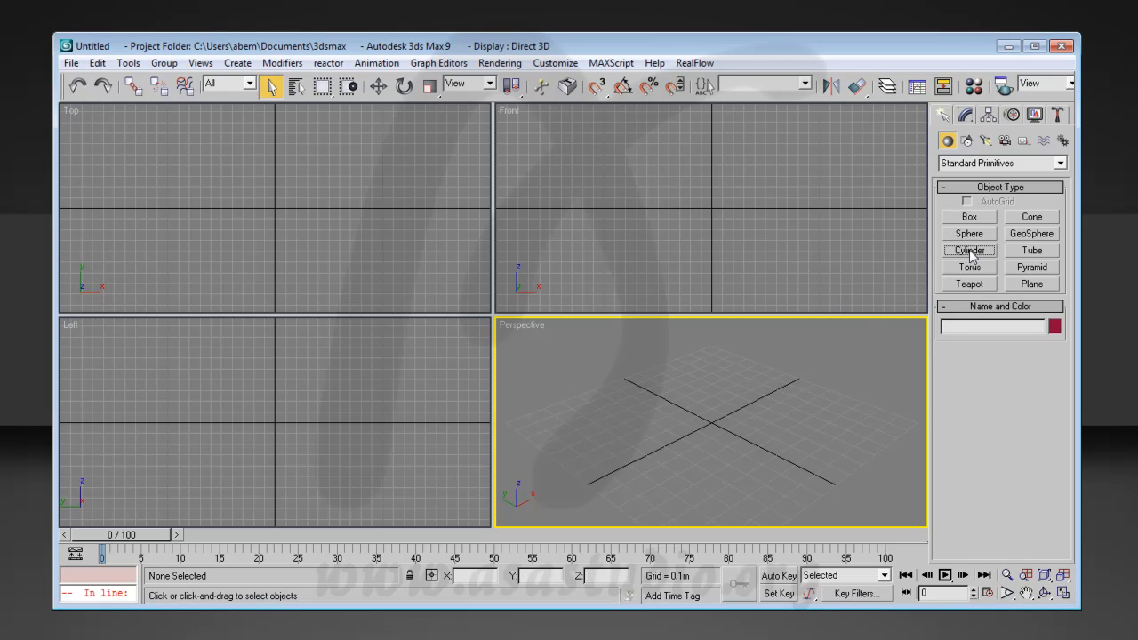
pyautogui.click(713, 208)
pyautogui.moveTo(713, 209); pyautogui.dragTo(715, 209)
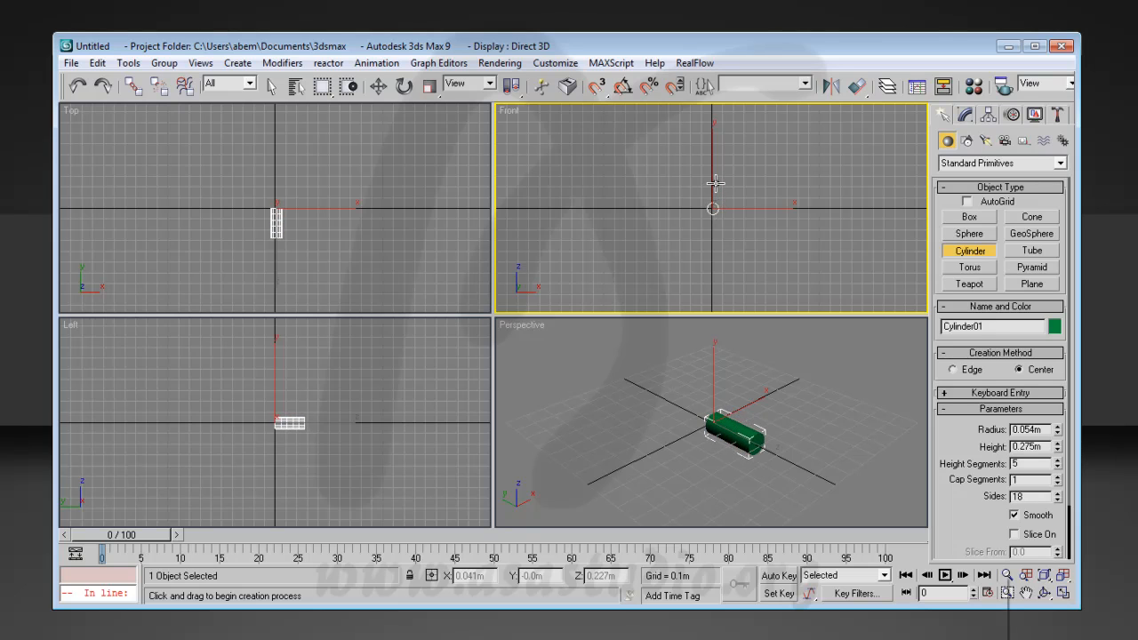
pyautogui.click(716, 184)
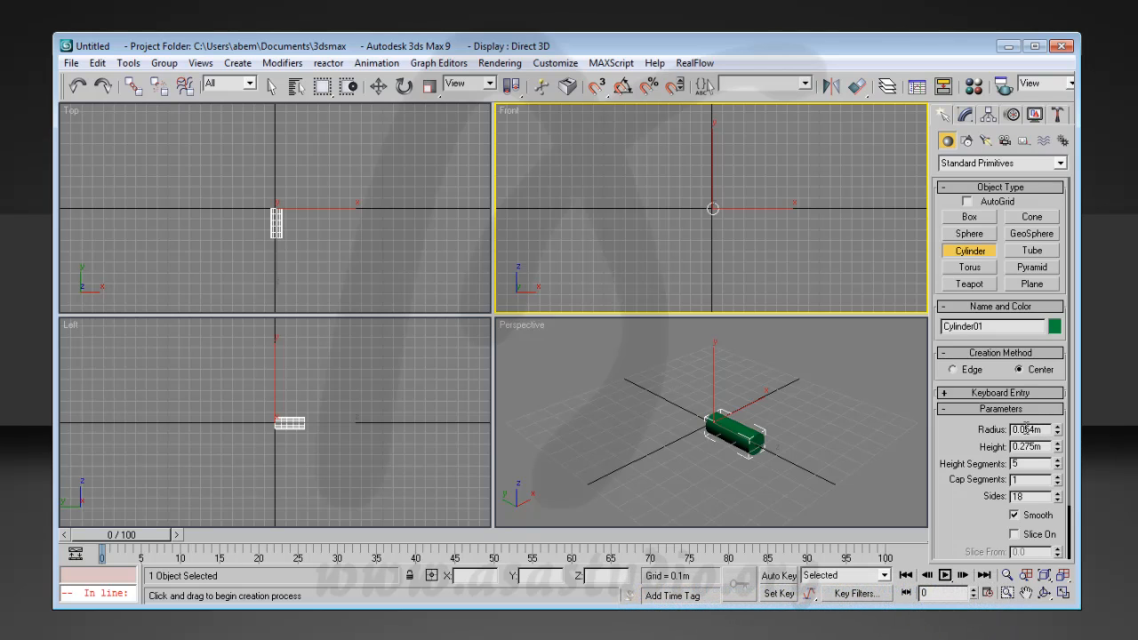
# Set the cylinder's radius to 0.05 m and its height to 0.4 m.
pyautogui.moveTo(1026, 429); pyautogui.dragTo(1052, 429)
pyautogui.moveTo(1027, 430); pyautogui.dragTo(1062, 433)
pyautogui.write('0')
pyautogui.press('Return')
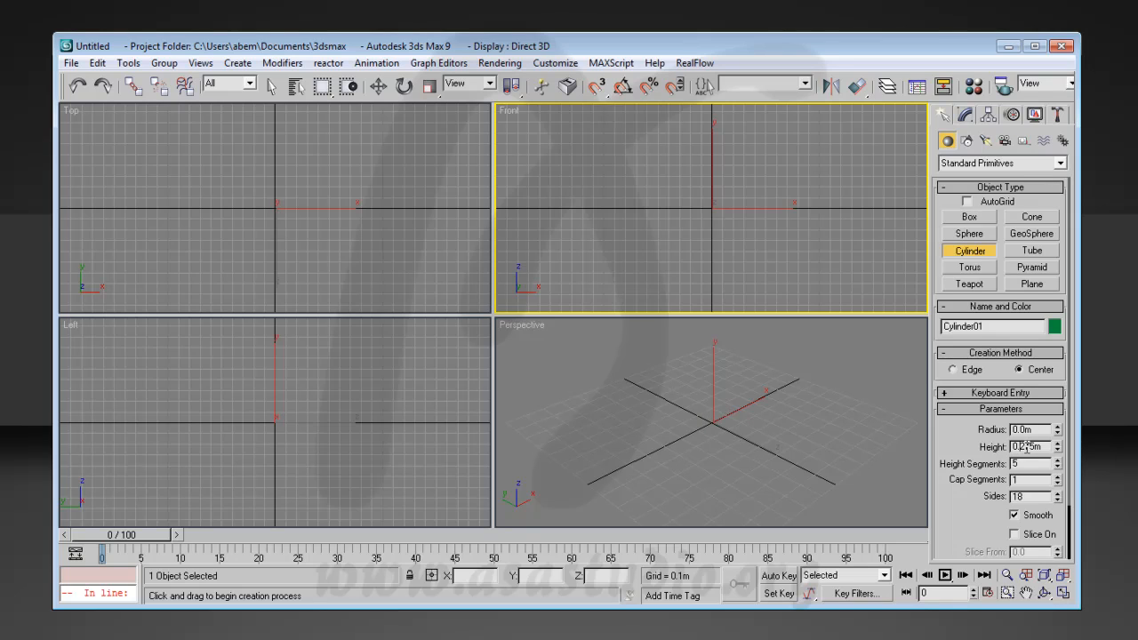
pyautogui.moveTo(1059, 451); pyautogui.dragTo(1065, 421)
pyautogui.press('Return')
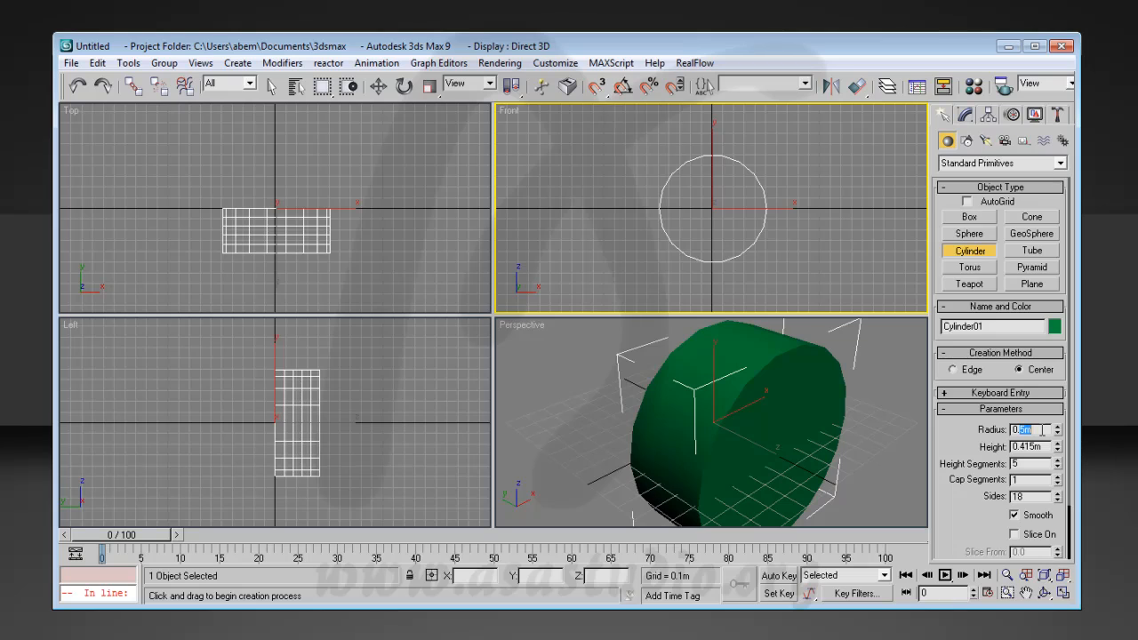
pyautogui.write('0.05')
pyautogui.press('Return')
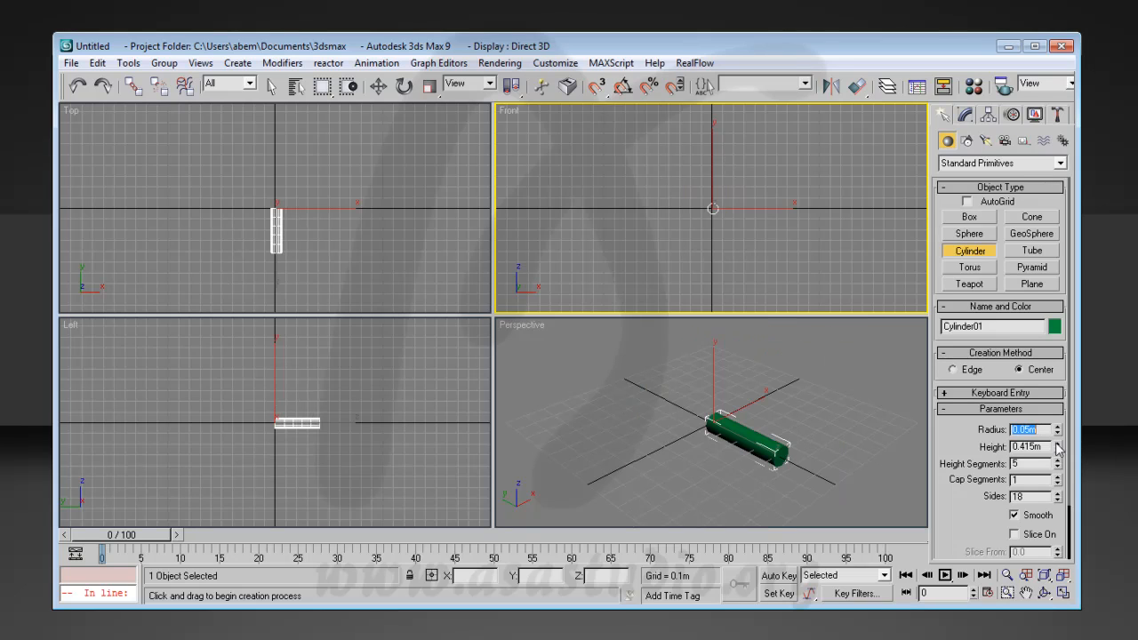
pyautogui.click(1036, 448)
pyautogui.press('BackSpace')
pyautogui.press('Return')
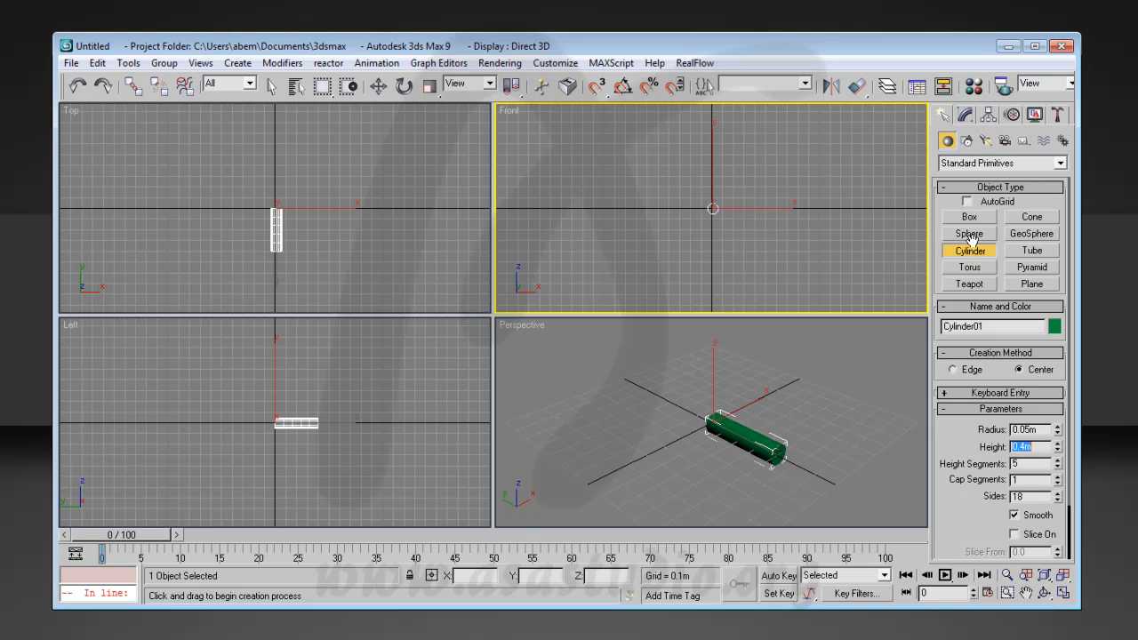
# Apply a Bend modifier to the cylinder with an angle of 90 on the Z axis.
pyautogui.click(965, 118)
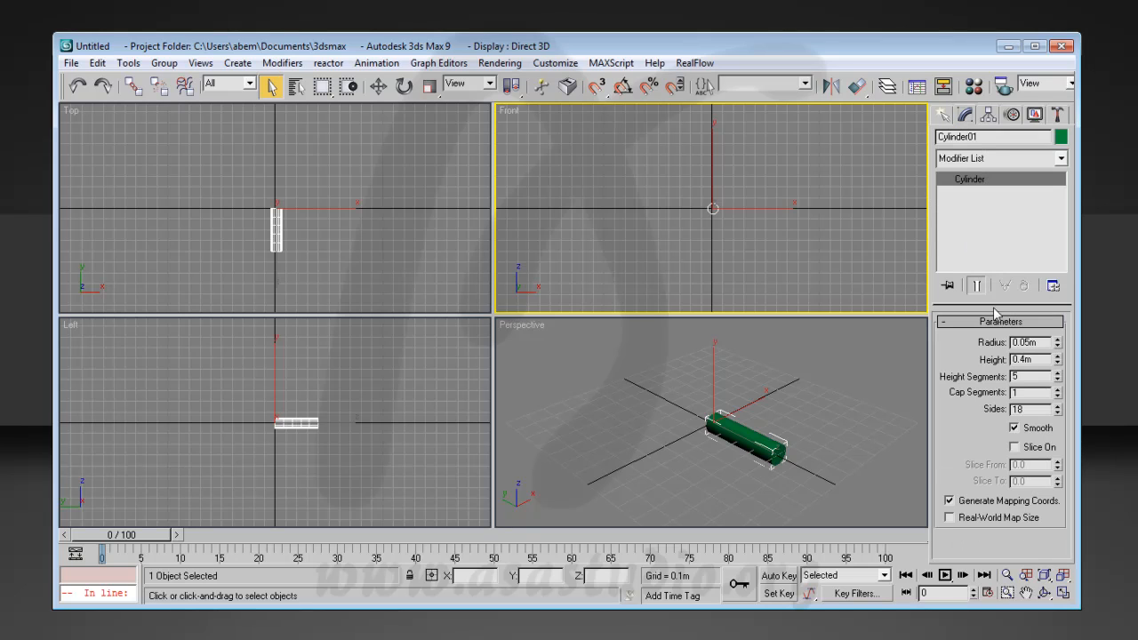
pyautogui.click(997, 161)
pyautogui.click(996, 161)
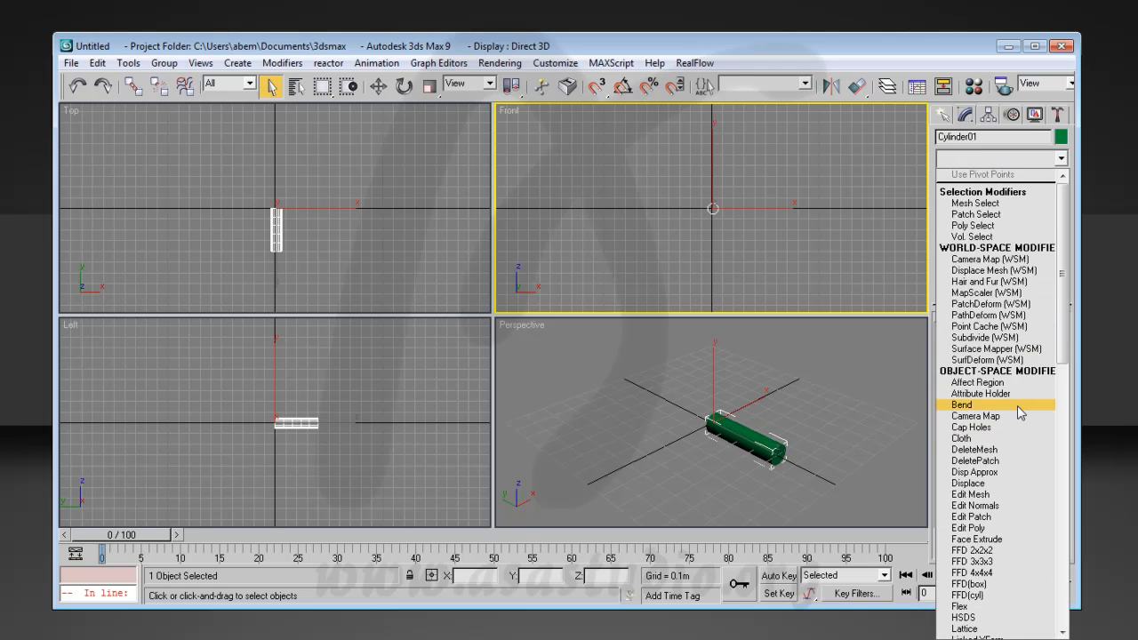
pyautogui.click(978, 405)
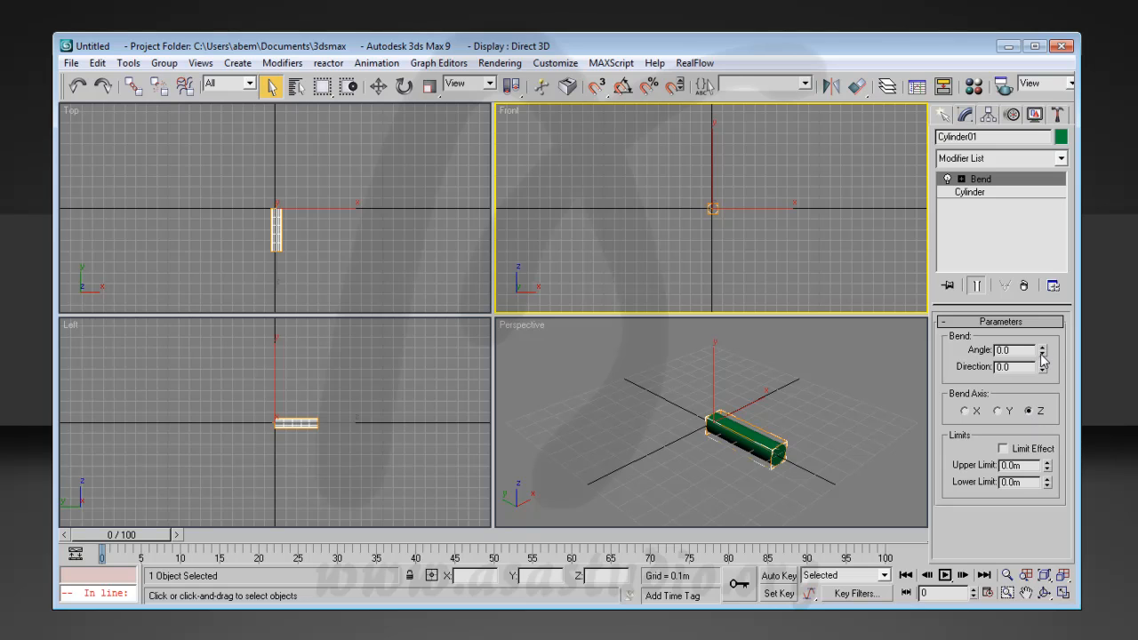
pyautogui.moveTo(1044, 359); pyautogui.dragTo(1034, 193)
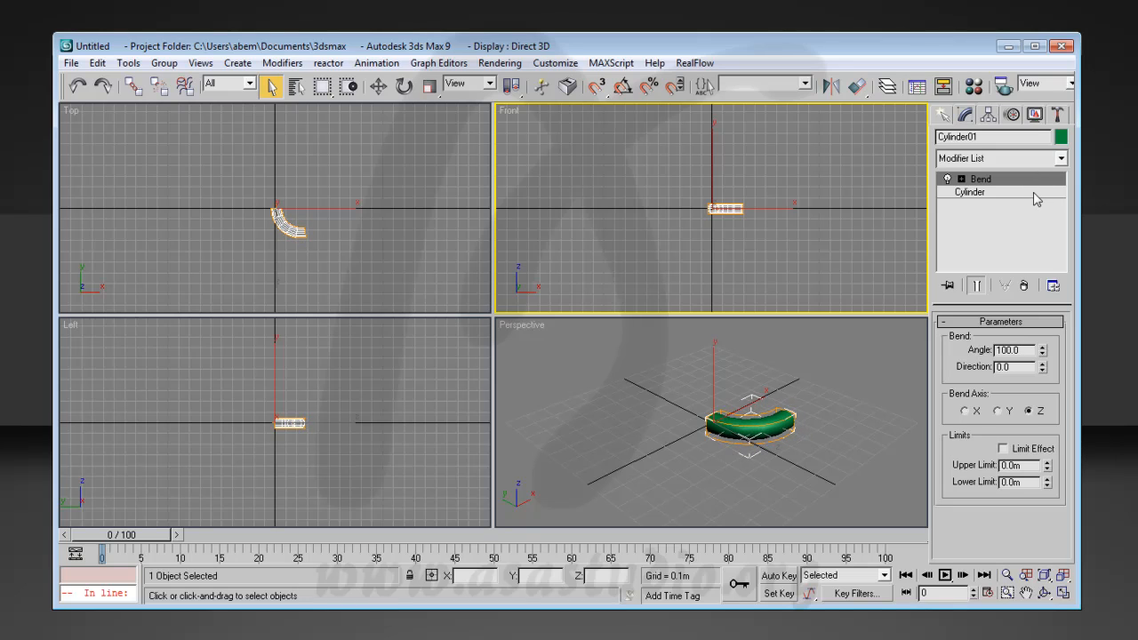
pyautogui.doubleClick(1025, 349)
pyautogui.write('90')
pyautogui.click(986, 180)
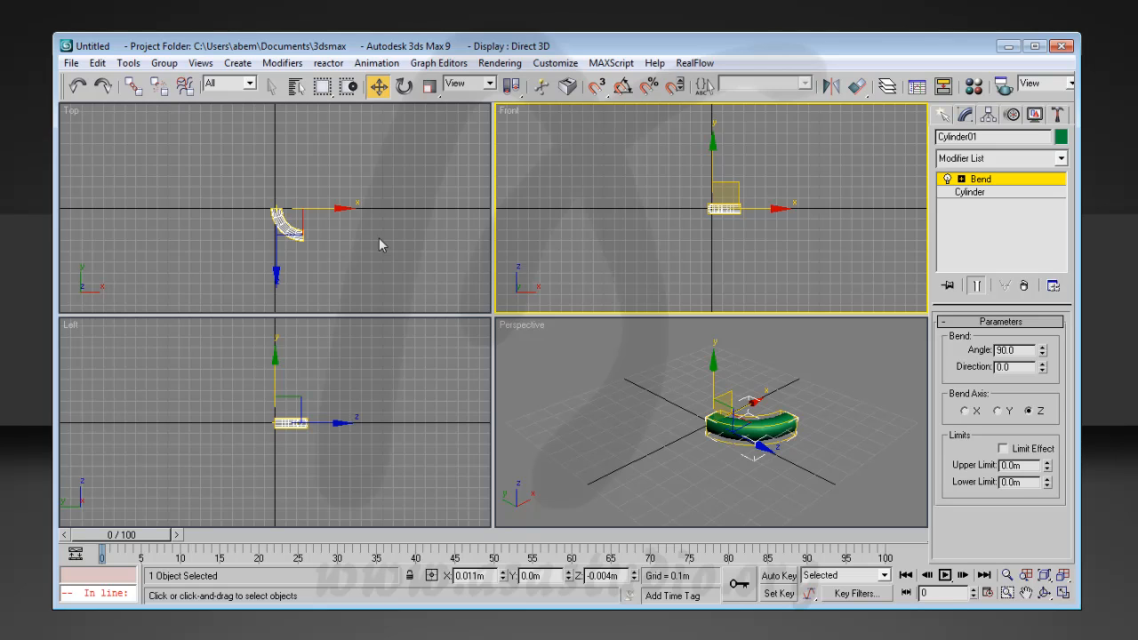
# Add a Mirror modifier on the X axis to the bent cylinder, with the Copy option enabled.
pyautogui.hotkey('ctrl', 'w')
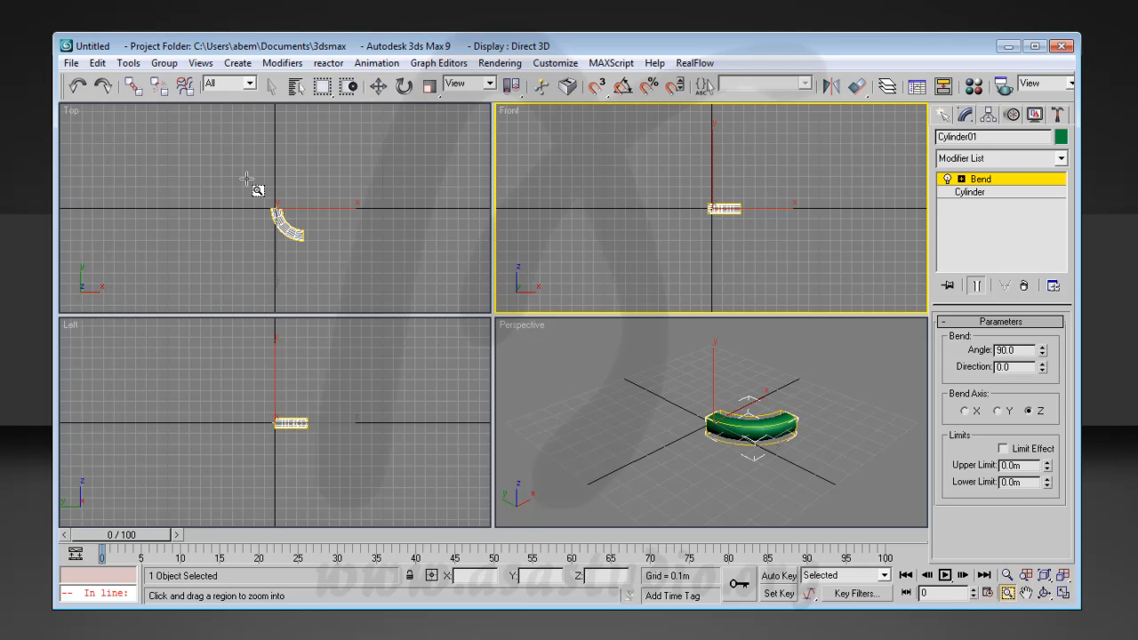
pyautogui.moveTo(254, 185); pyautogui.dragTo(347, 272)
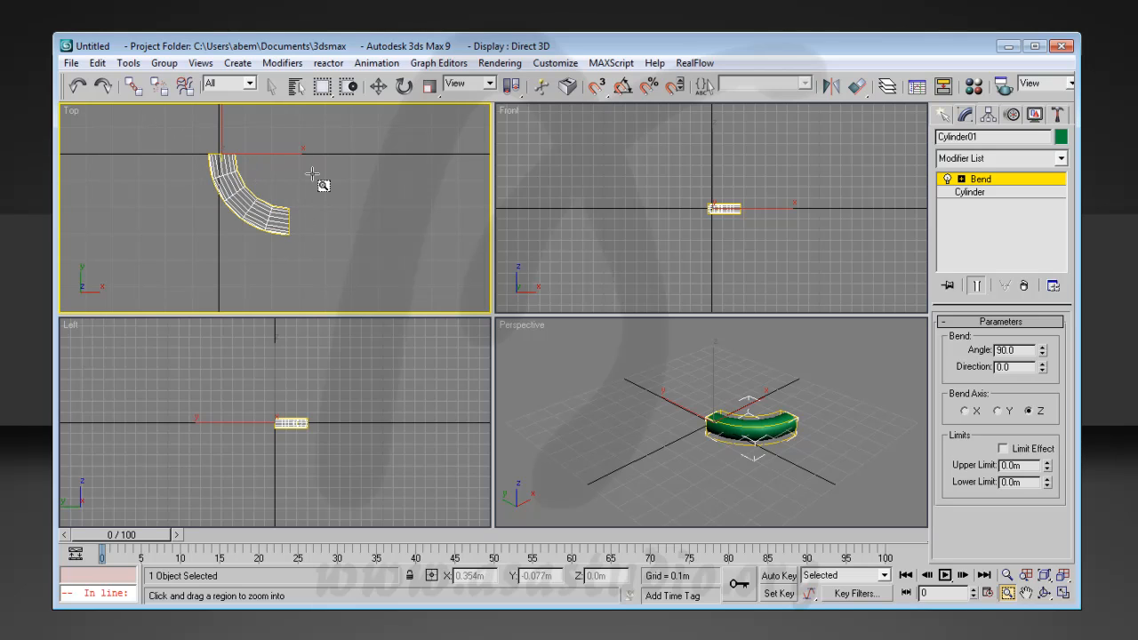
pyautogui.click(380, 89)
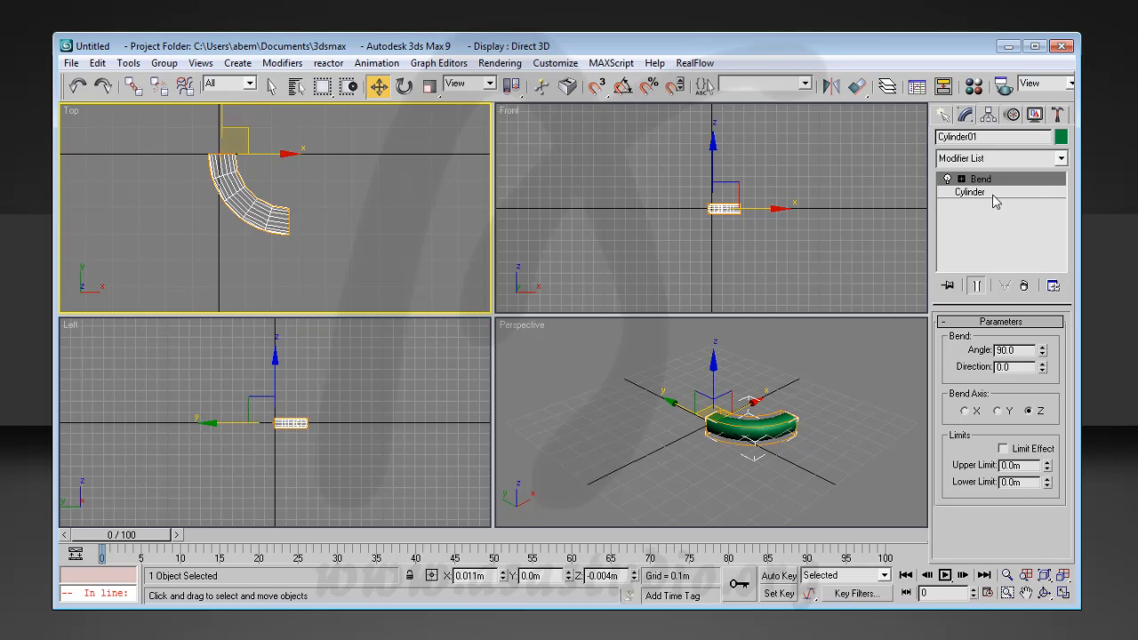
pyautogui.click(1015, 159)
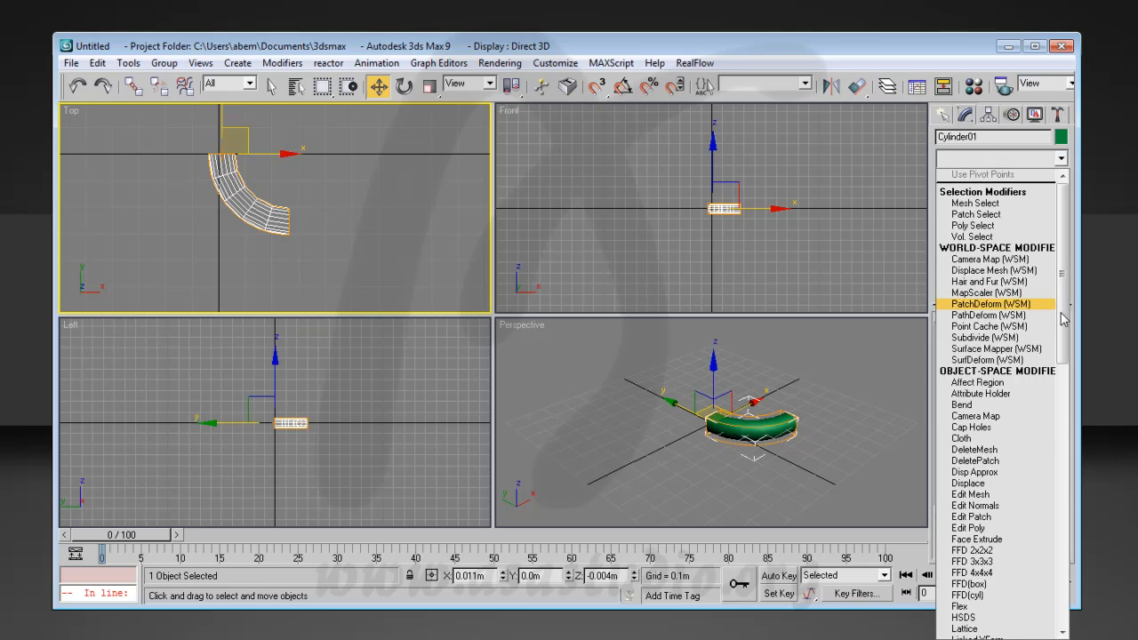
pyautogui.scroll(-8, 1025, 449)
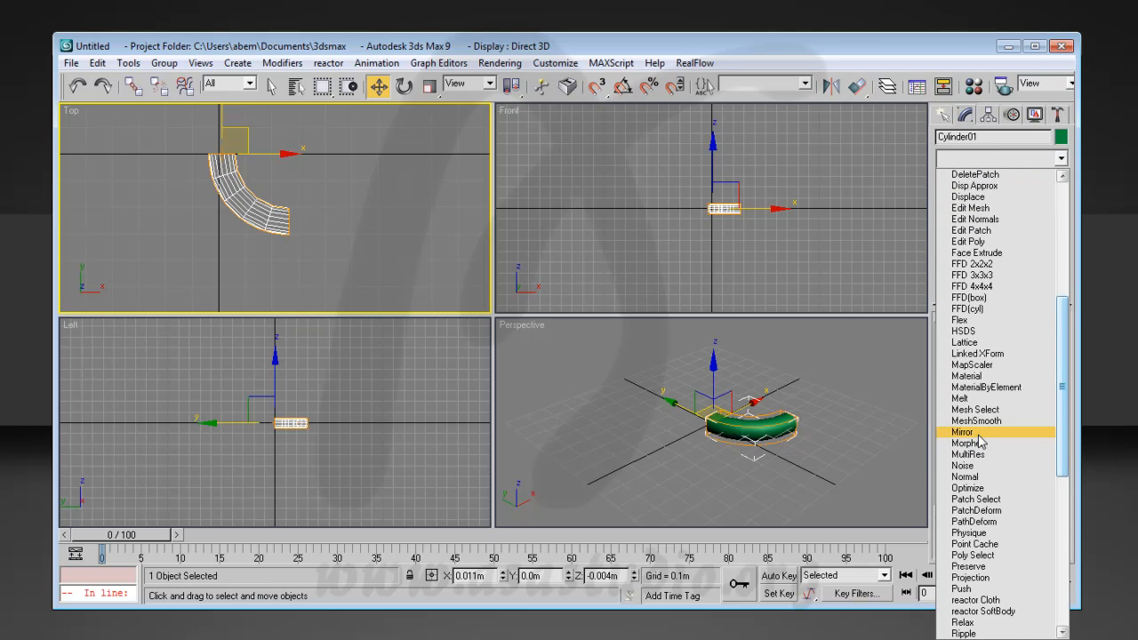
pyautogui.click(981, 433)
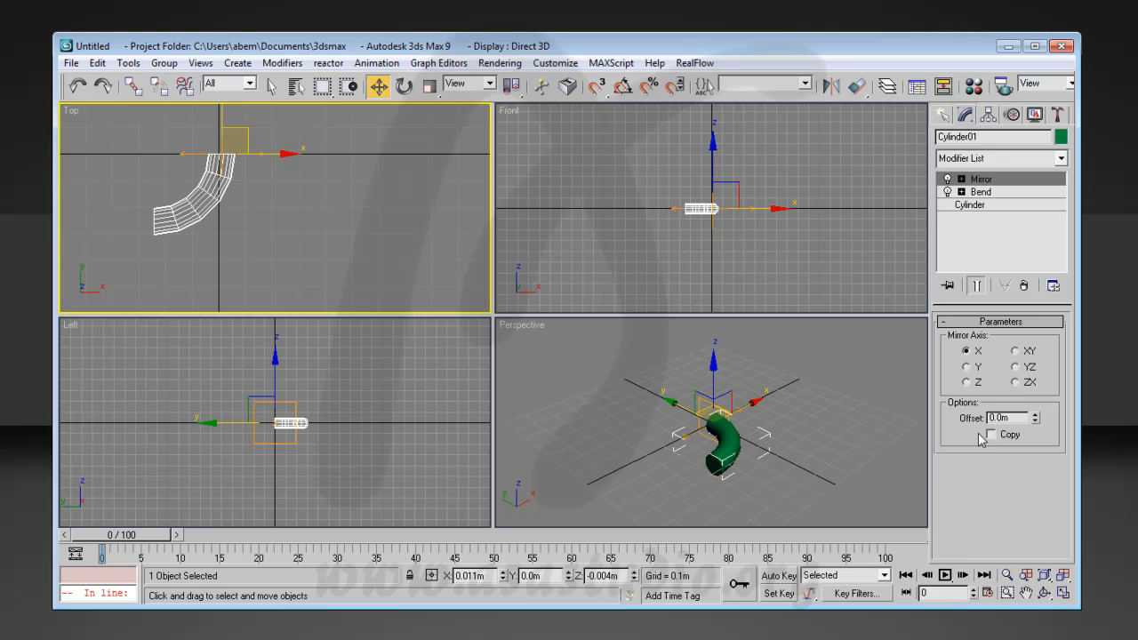
pyautogui.click(992, 435)
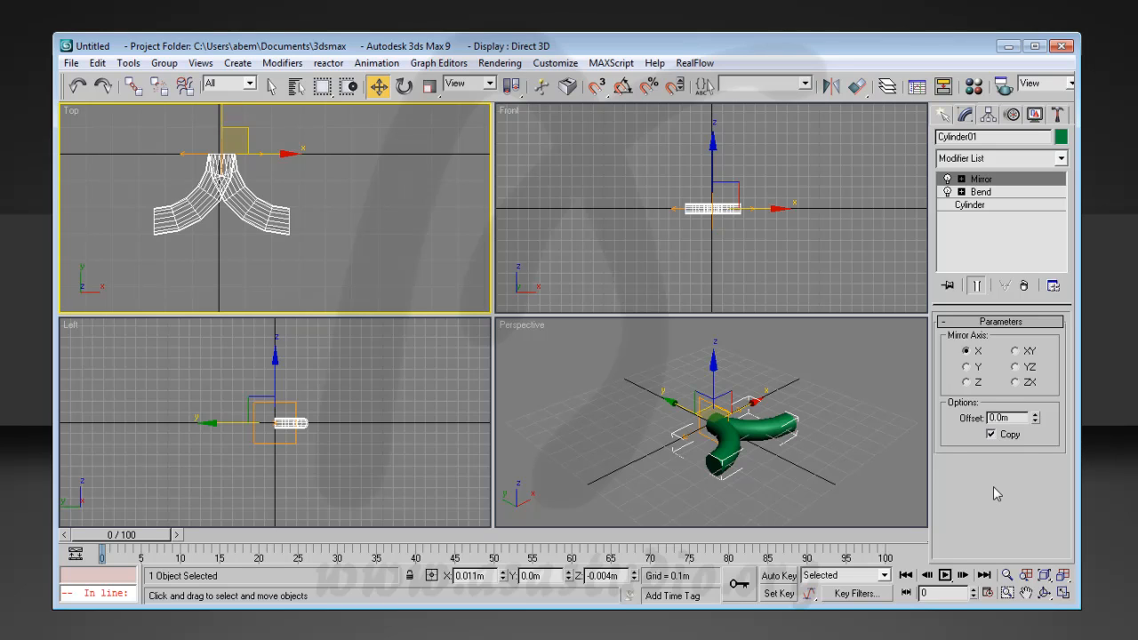
# Set the mirror offset to about 0.509 m so the two bent halves meet as a half ring.
pyautogui.click(1036, 415)
pyautogui.moveTo(1037, 411); pyautogui.dragTo(1036, 340)
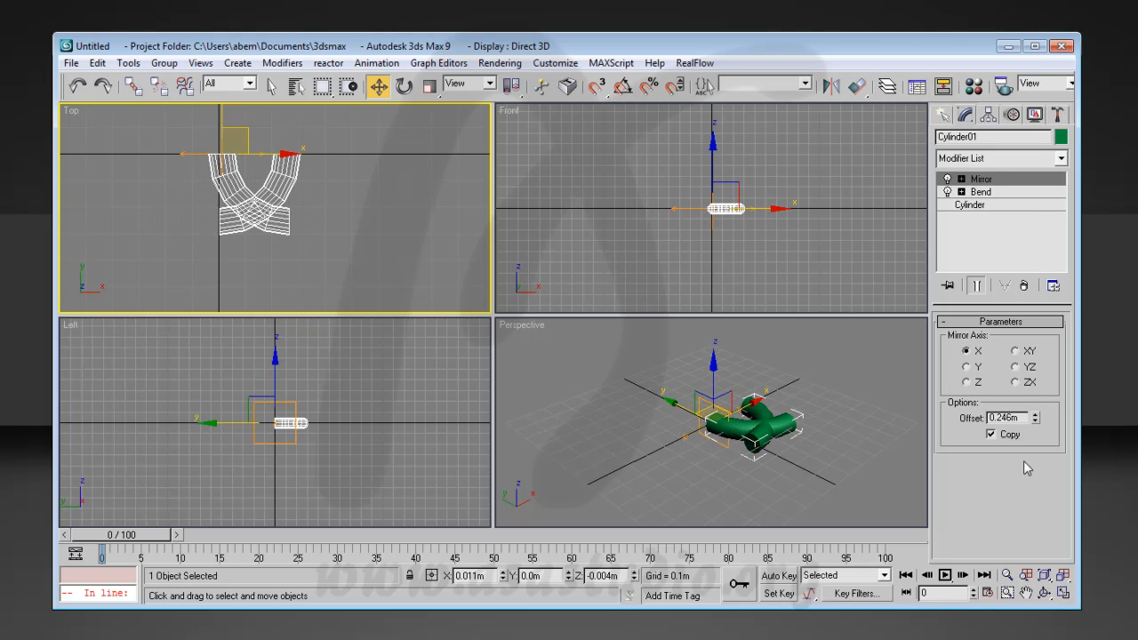
pyautogui.moveTo(1036, 416); pyautogui.dragTo(1052, 338)
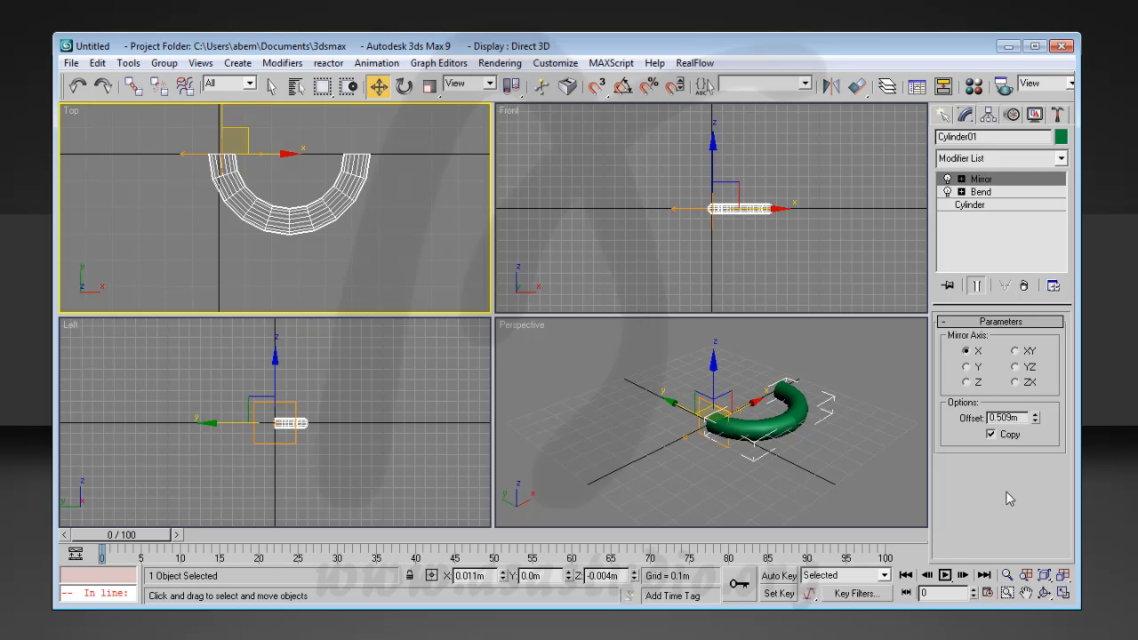
# Add an Edit Poly modifier to the half ring and select the polygons on both end caps.
pyautogui.click(1062, 158)
pyautogui.moveTo(1061, 252); pyautogui.dragTo(1065, 309)
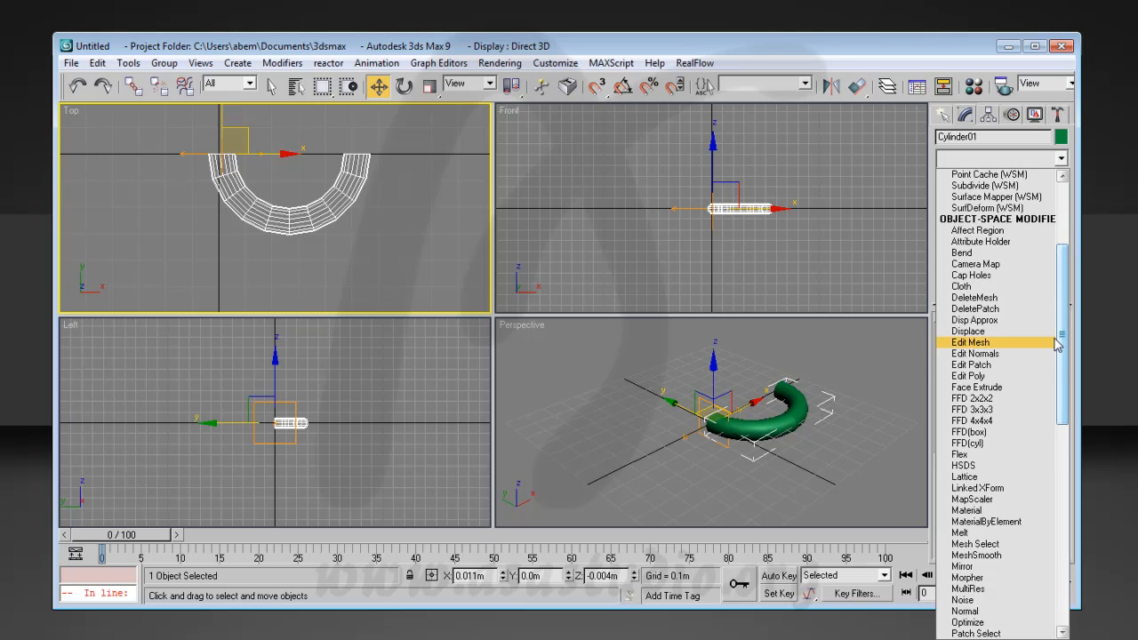
pyautogui.click(970, 376)
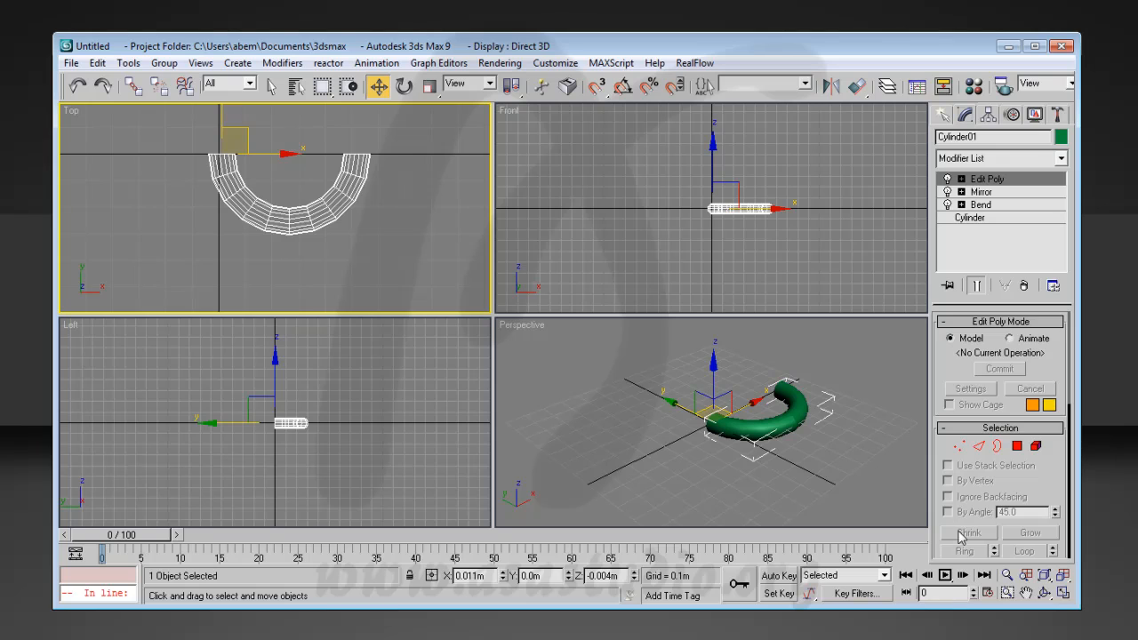
pyautogui.click(1044, 593)
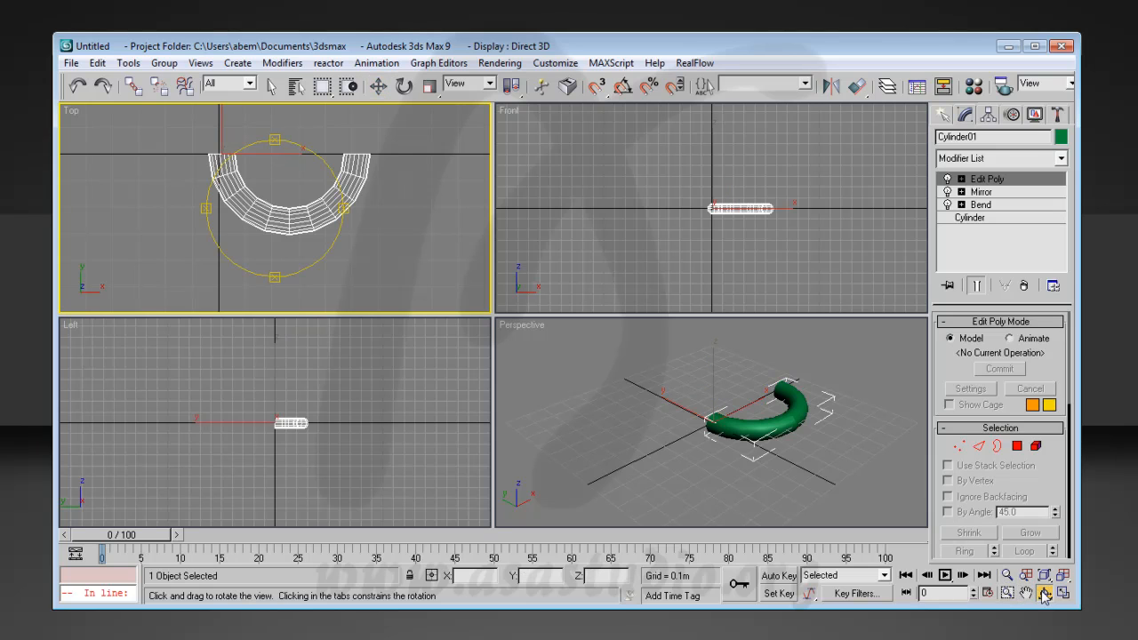
pyautogui.moveTo(745, 399); pyautogui.dragTo(989, 371)
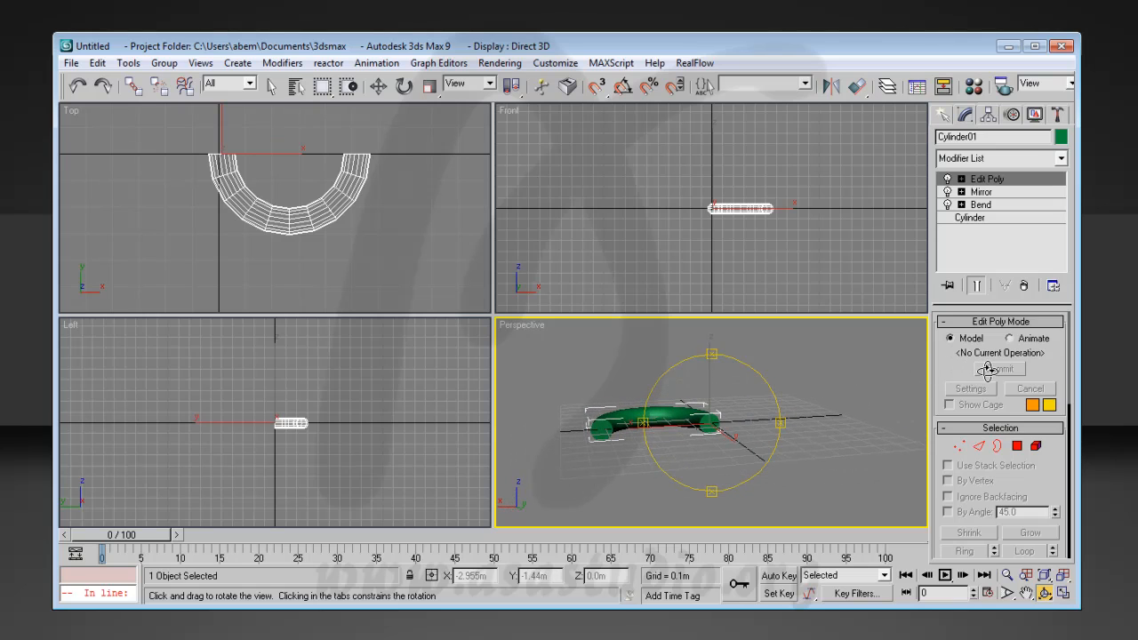
pyautogui.click(1018, 447)
pyautogui.click(712, 421)
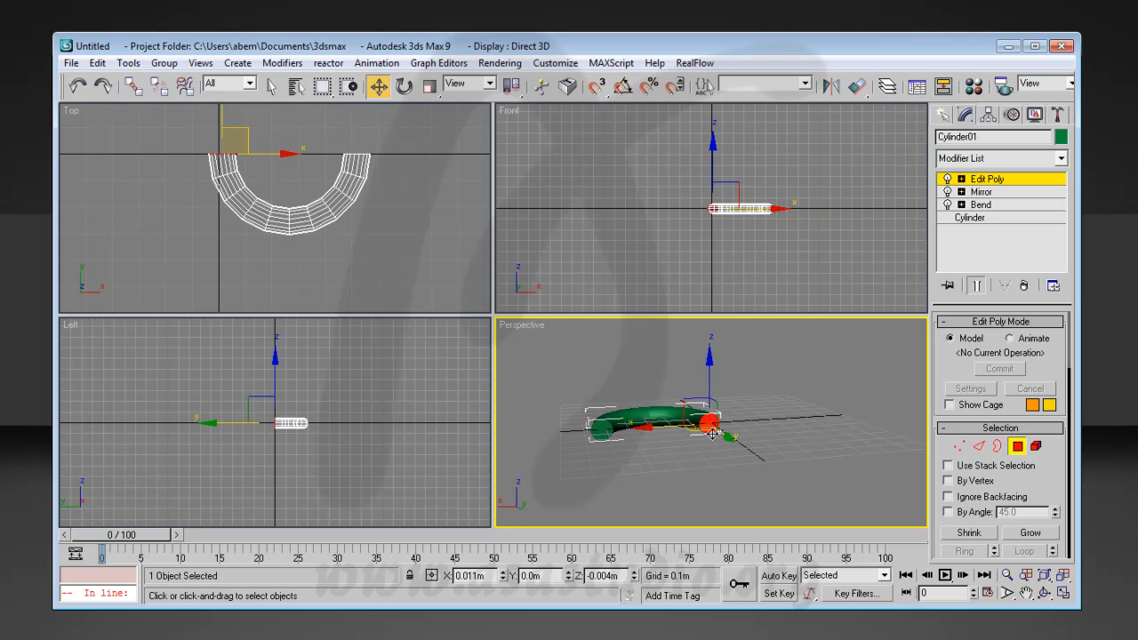
pyautogui.keyDown('ctrl'); pyautogui.click(602, 429); pyautogui.keyUp('ctrl')
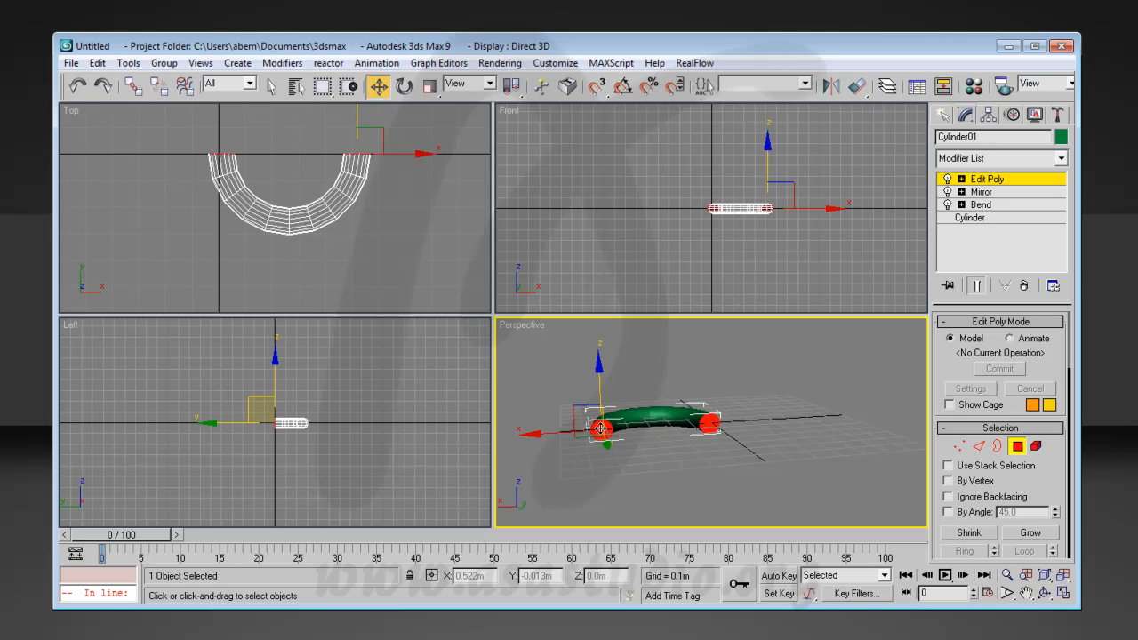
# Bevel the two end-cap polygons as a group with a height of about 0.349 m and an outline amount of 0.0 m.
pyautogui.moveTo(1048, 488); pyautogui.dragTo(1056, 355)
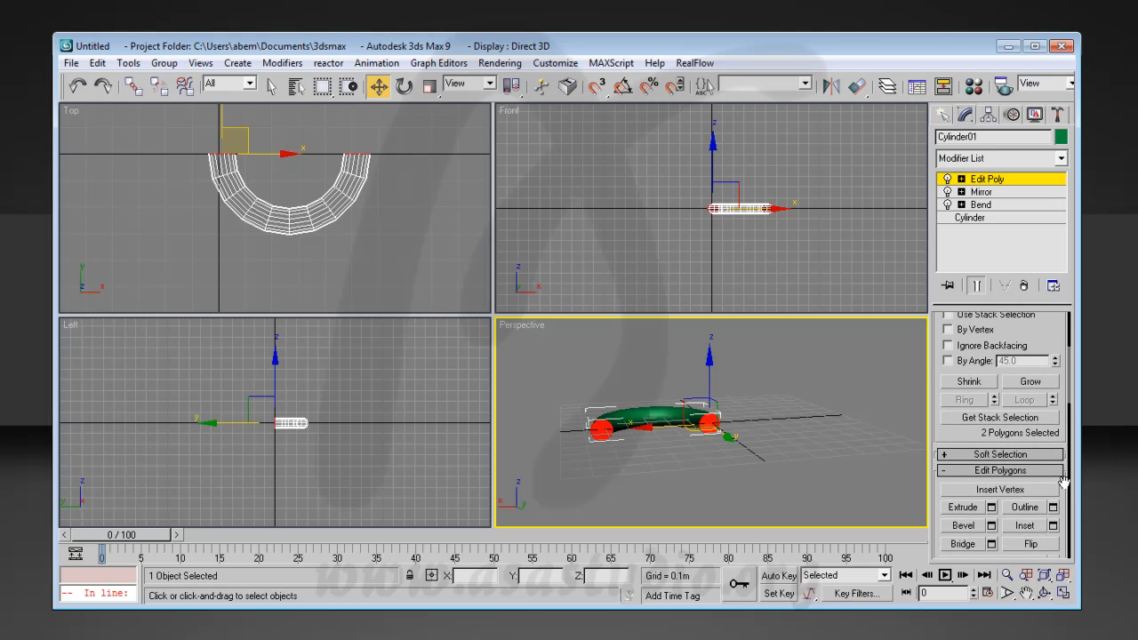
pyautogui.moveTo(1064, 482); pyautogui.dragTo(1076, 396)
pyautogui.click(992, 427)
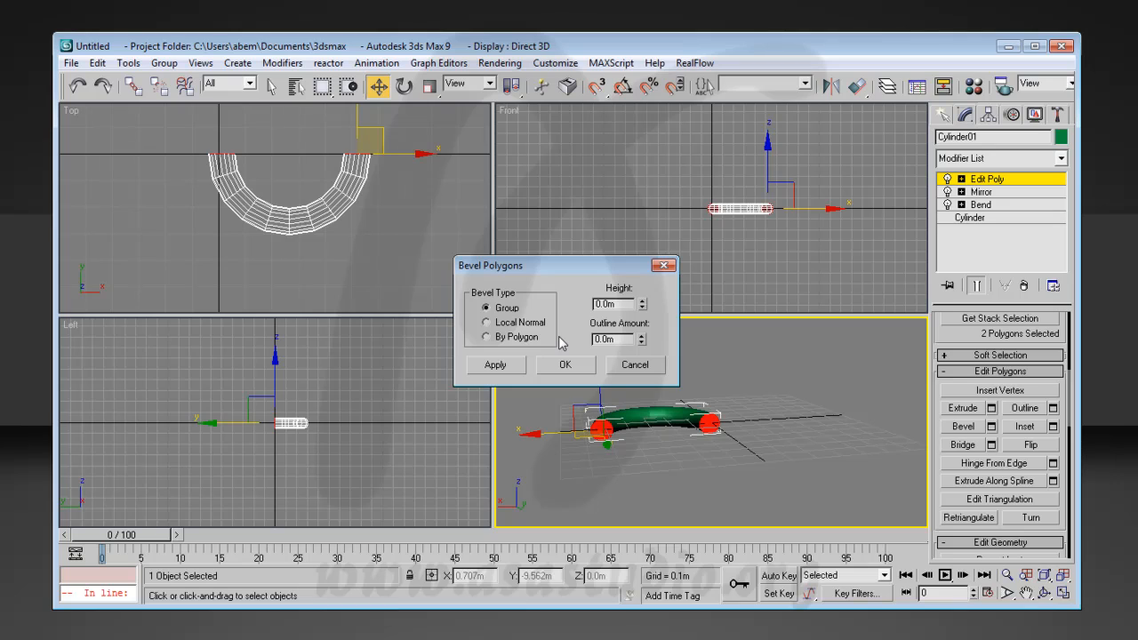
pyautogui.click(597, 305)
pyautogui.moveTo(642, 307); pyautogui.dragTo(638, 363)
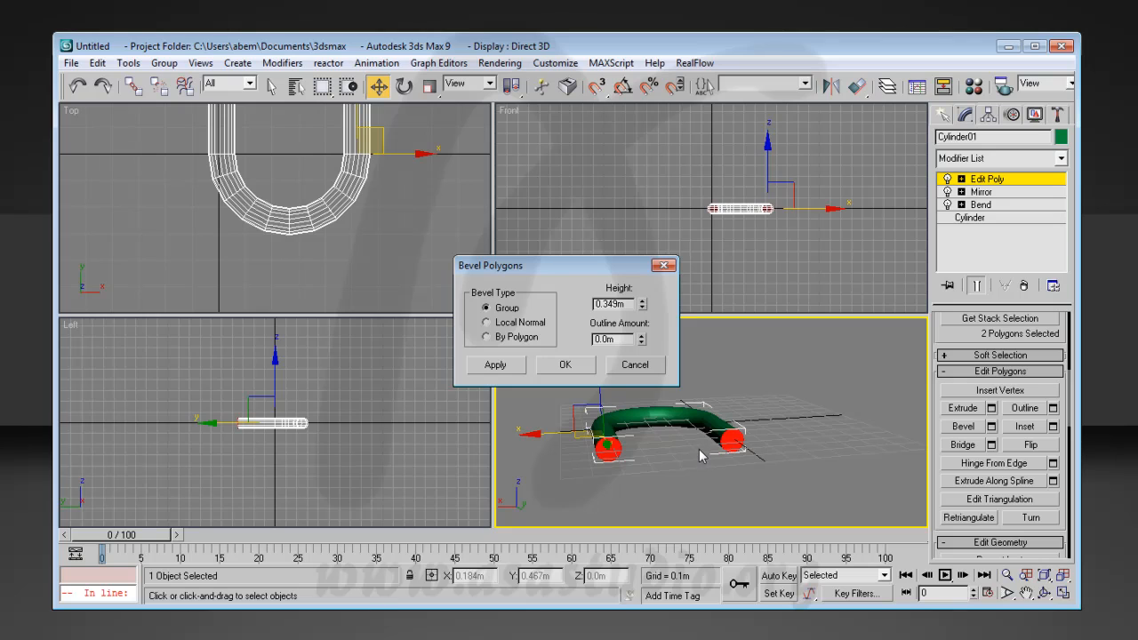
pyautogui.click(564, 365)
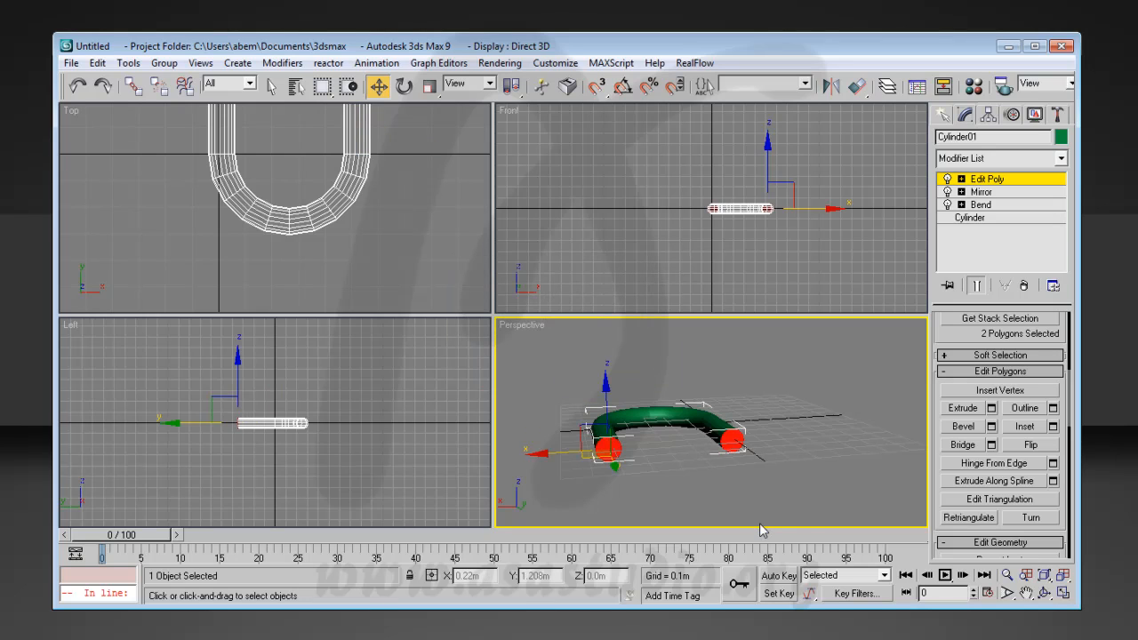
# Add a second Mirror modifier above the Edit Poly on the U-shaped tube, with Copy enabled and Z as the mirror axis.
pyautogui.click(1044, 593)
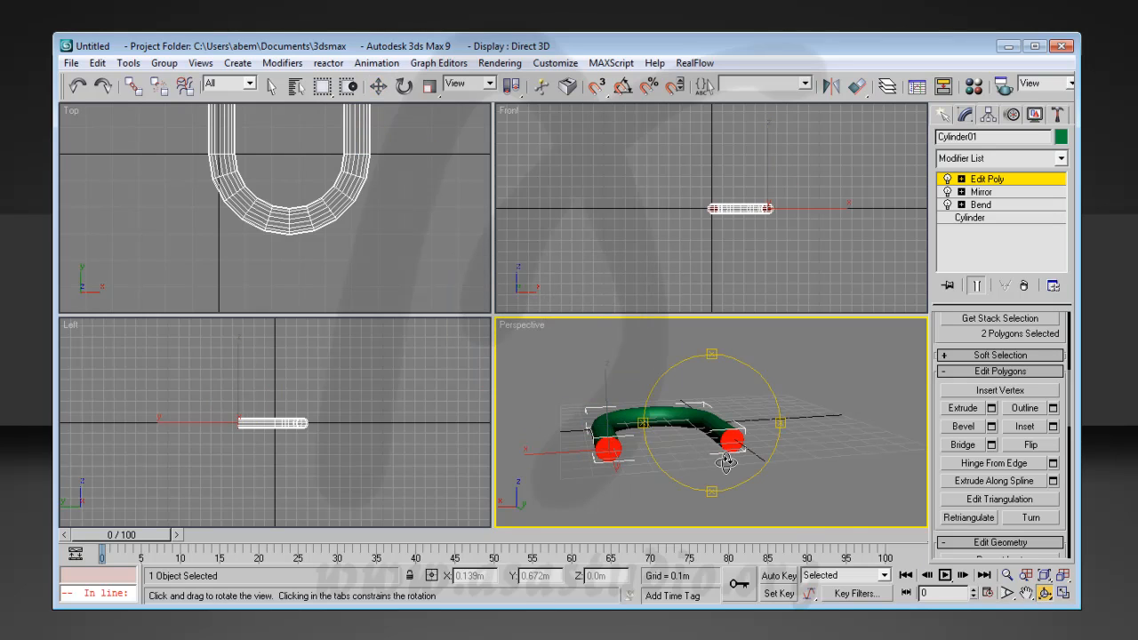
pyautogui.moveTo(697, 409); pyautogui.dragTo(688, 504)
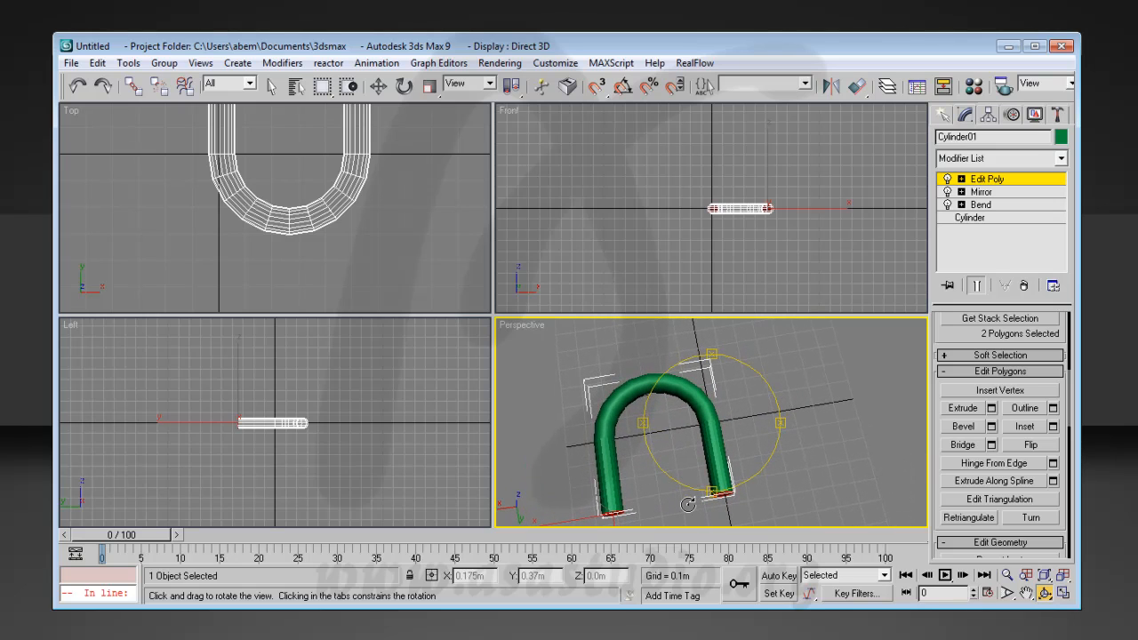
pyautogui.click(998, 181)
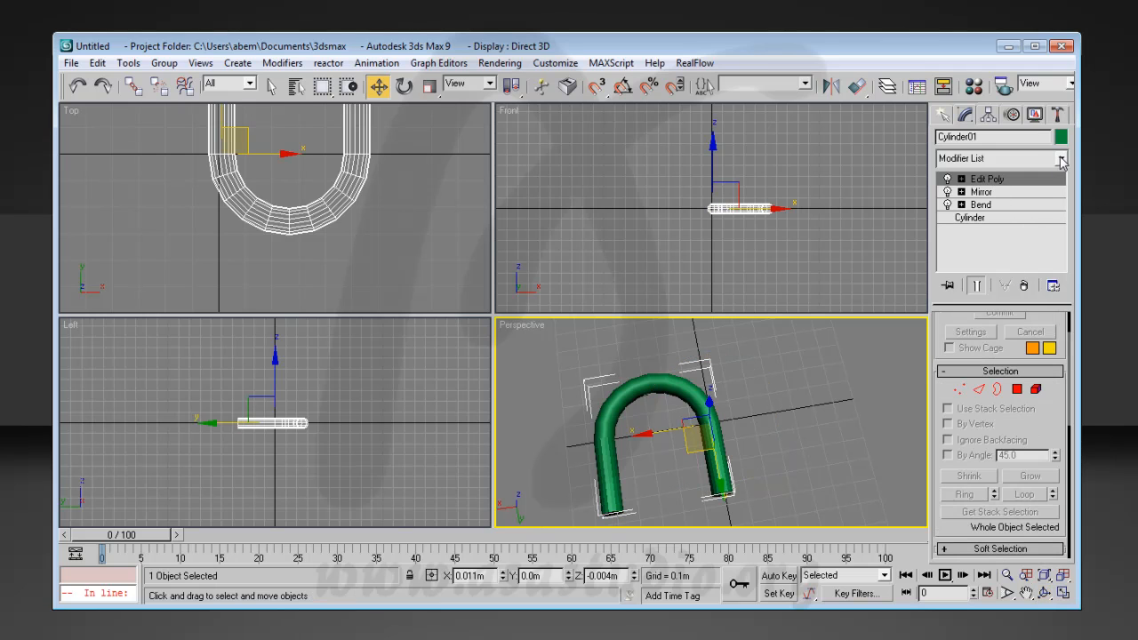
pyautogui.click(1062, 159)
pyautogui.moveTo(1066, 233); pyautogui.dragTo(1072, 377)
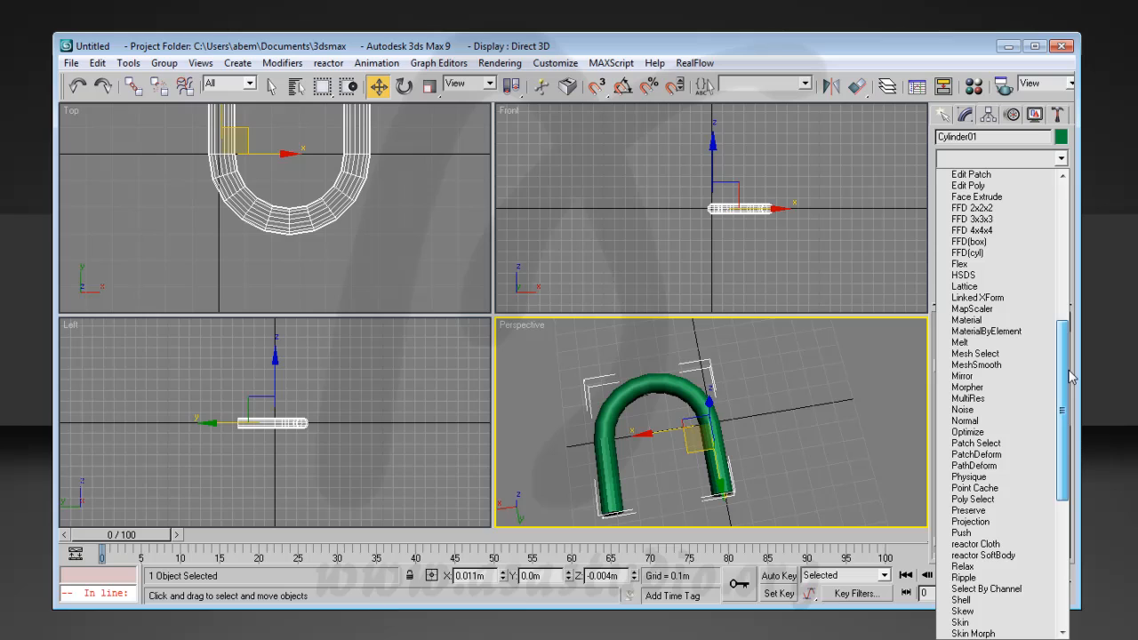
pyautogui.click(963, 375)
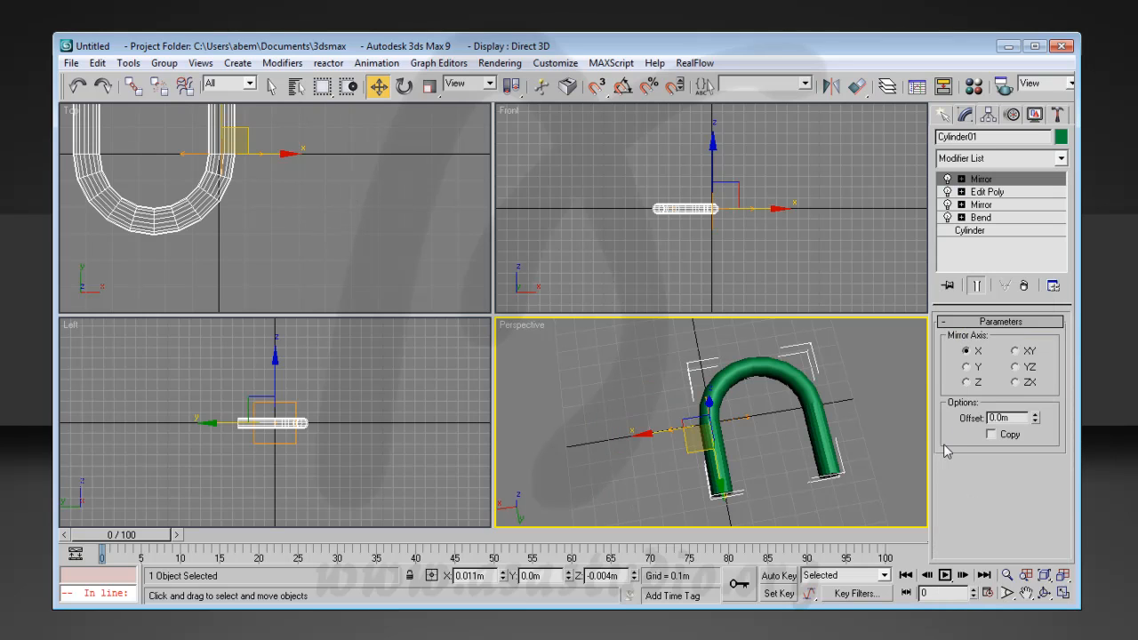
pyautogui.click(992, 434)
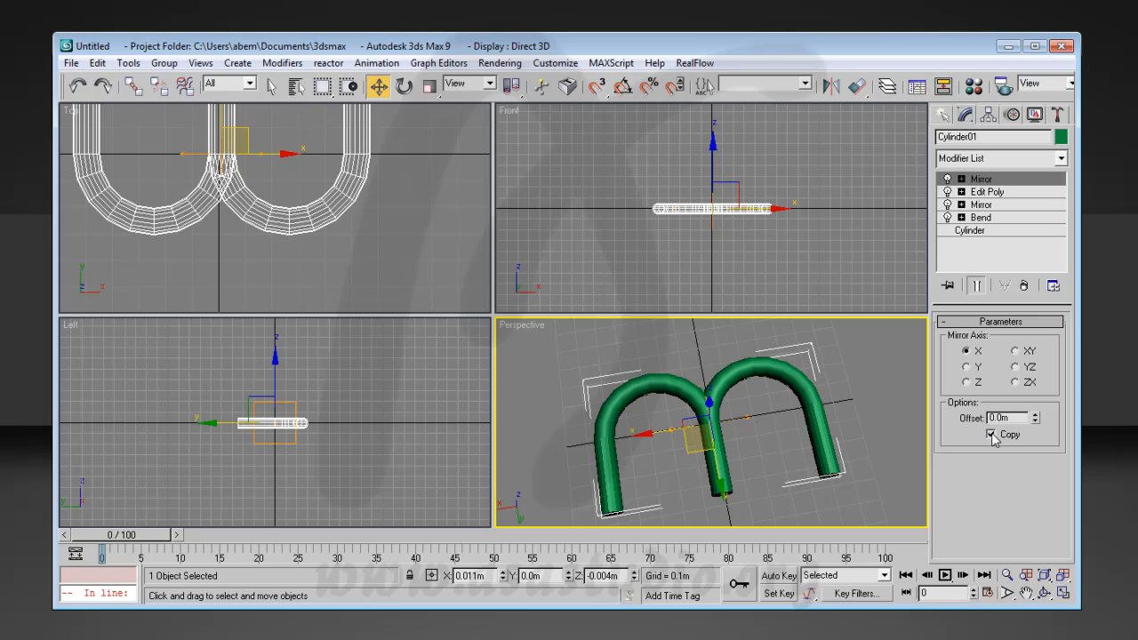
pyautogui.click(968, 367)
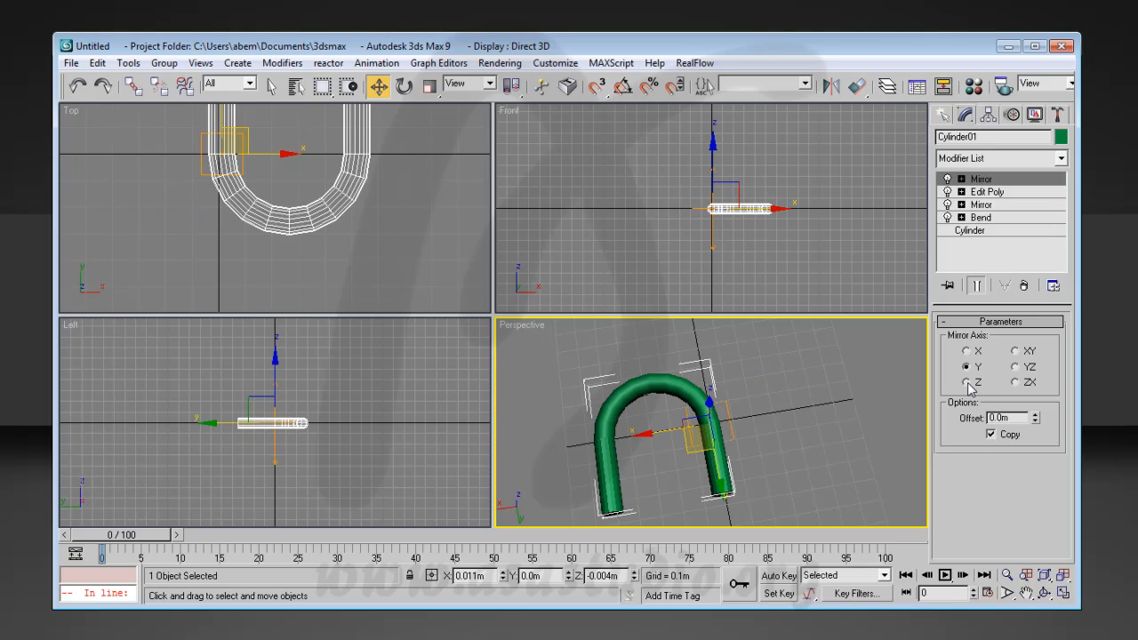
pyautogui.click(968, 382)
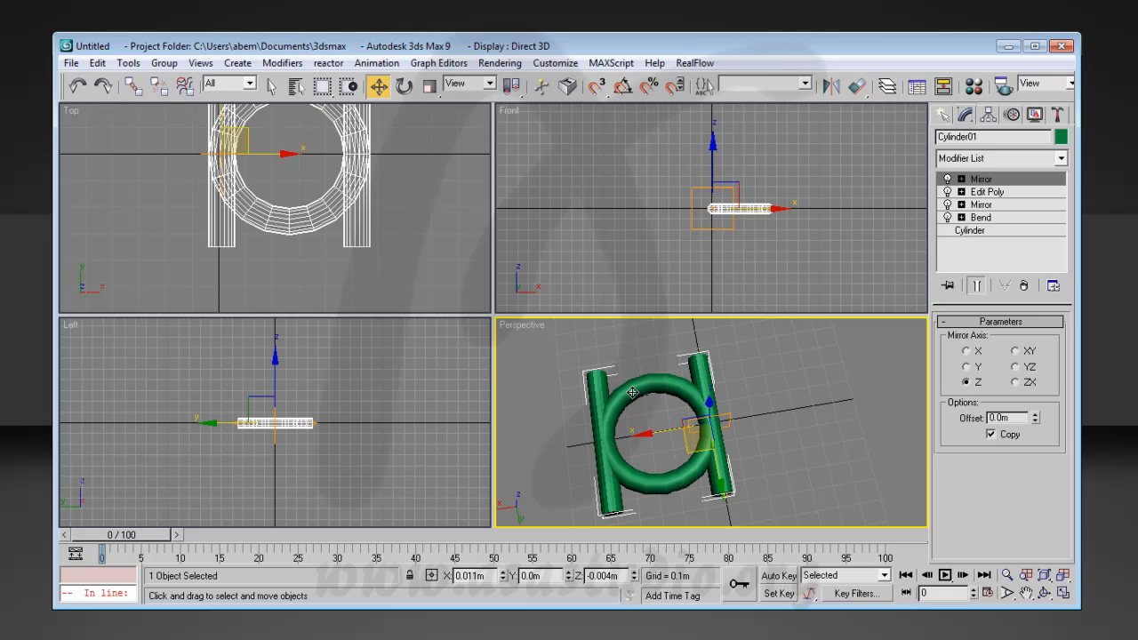
# Set the second mirror's offset to about -0.689 m so the two U-shaped halves meet end to end as a closed link.
pyautogui.moveTo(1035, 416); pyautogui.dragTo(1049, 636)
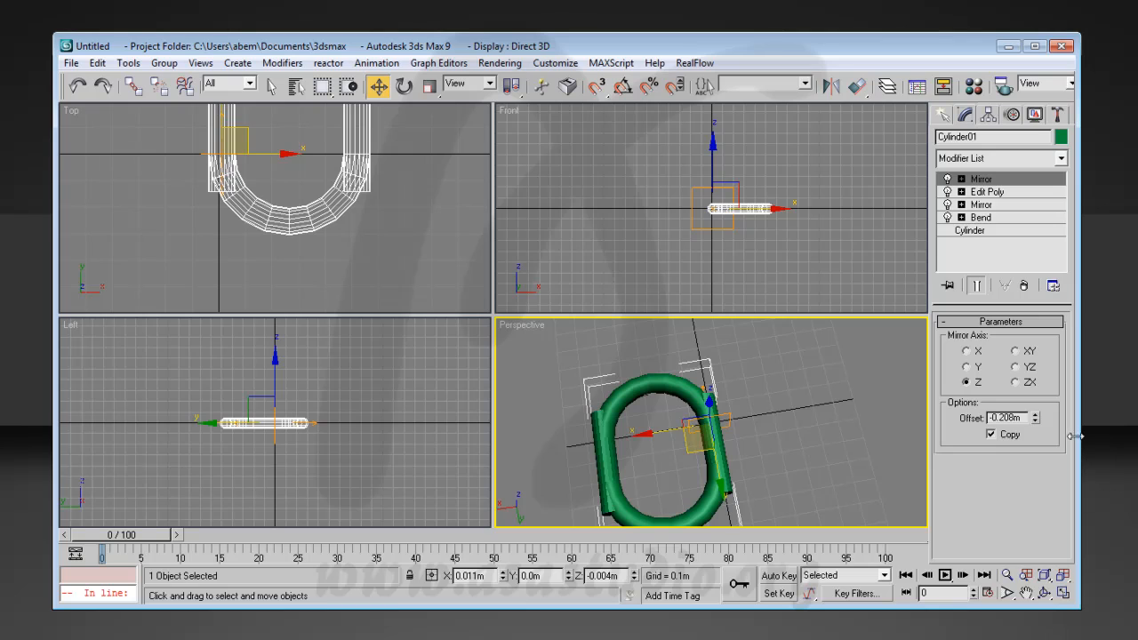
pyautogui.moveTo(1074, 436); pyautogui.dragTo(1049, 596)
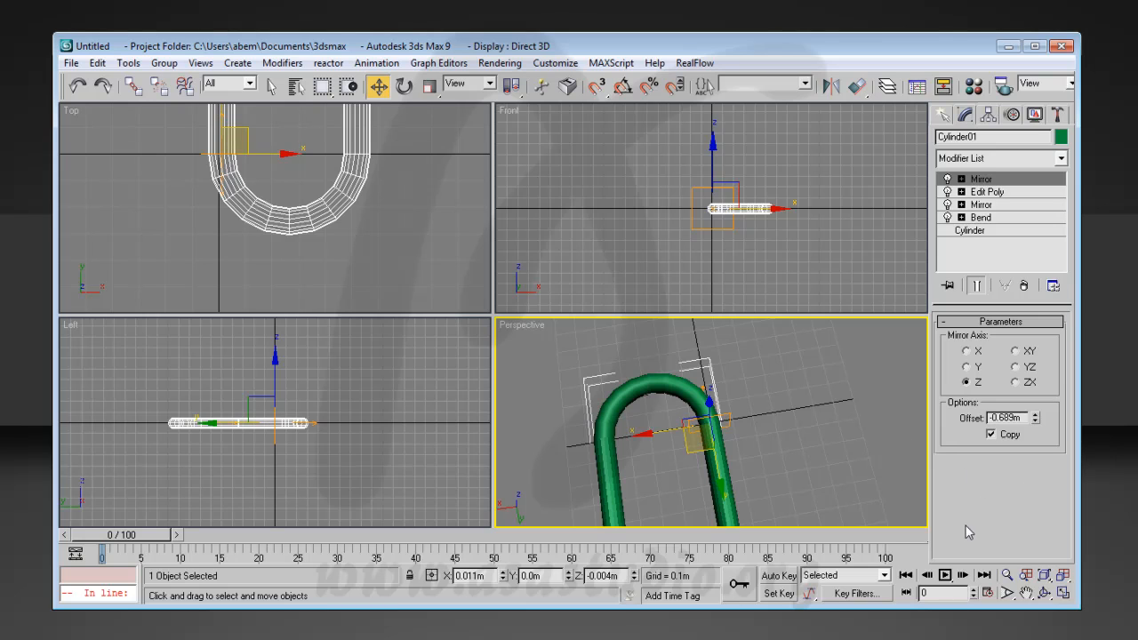
pyautogui.click(1065, 594)
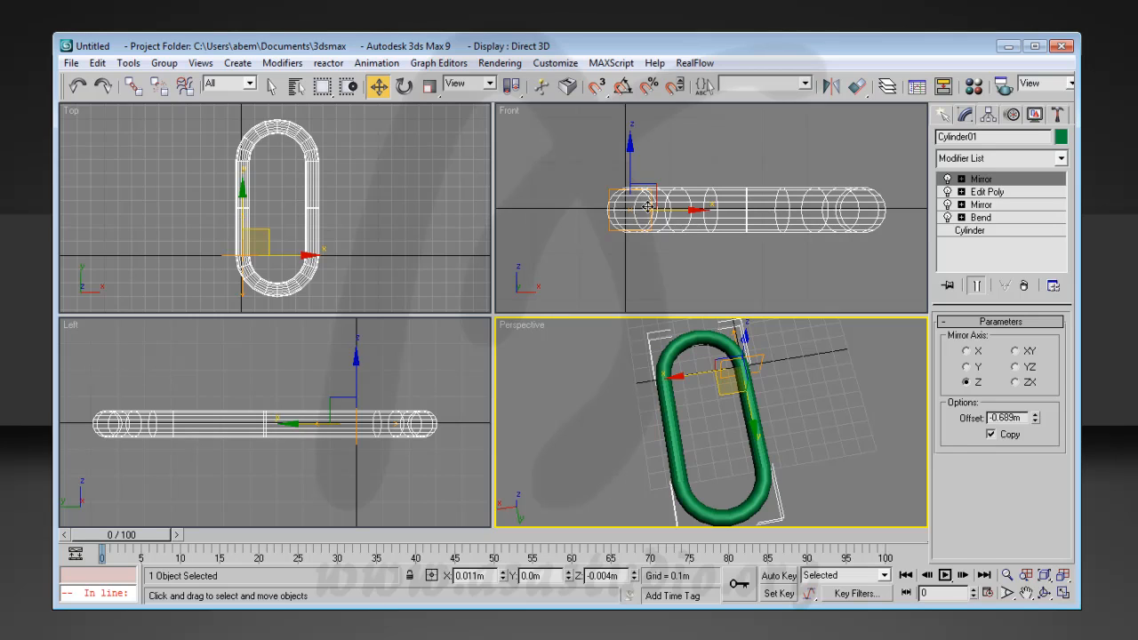
# Convert the closed chain link to an Editable Poly.
pyautogui.rightClick(666, 363)
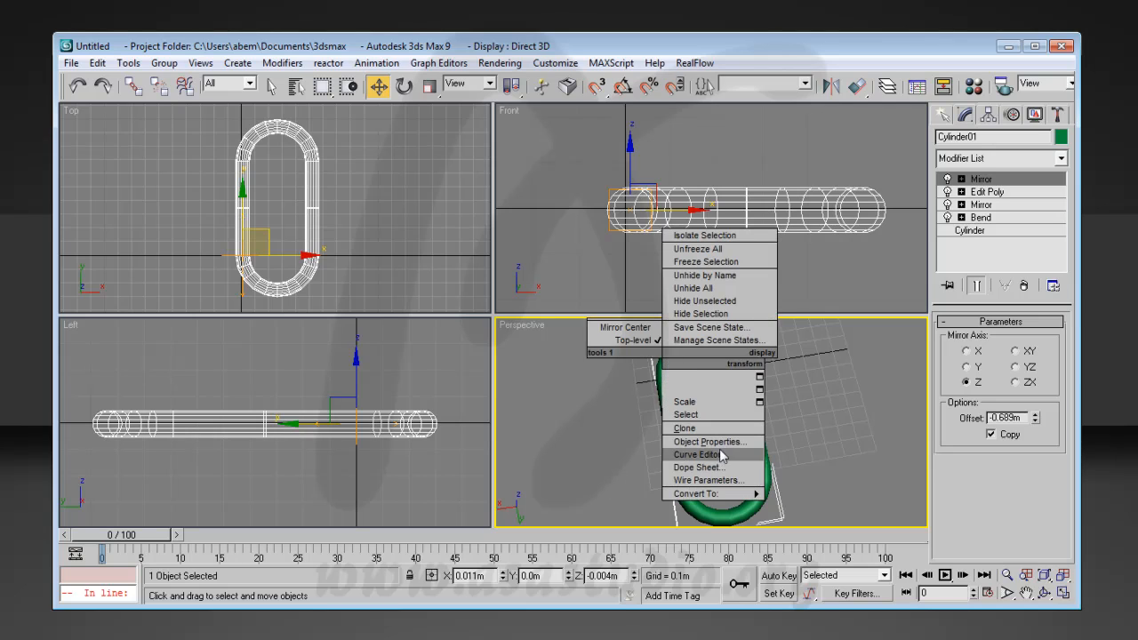
pyautogui.moveTo(722, 495)
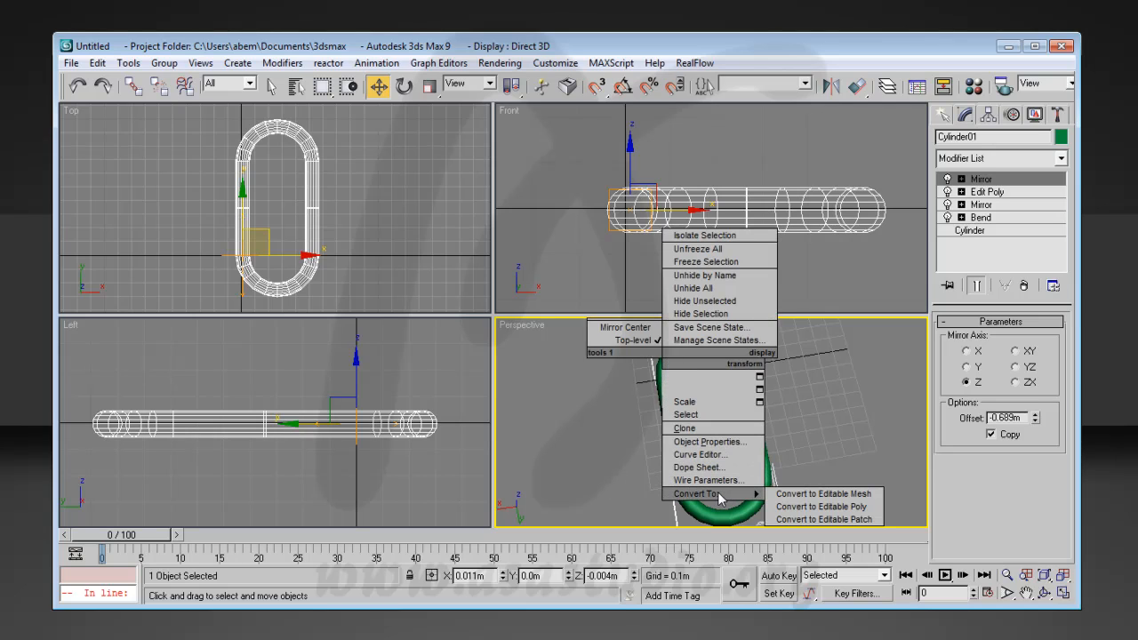
pyautogui.click(823, 507)
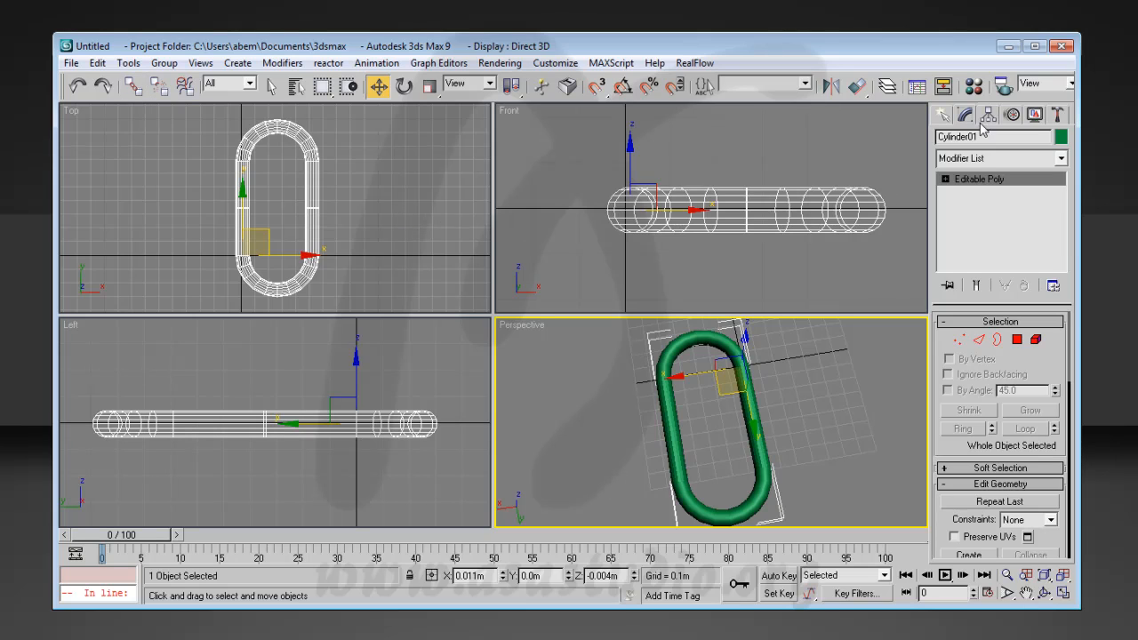
# Show the floating toolbars, including the reactor toolbar.
pyautogui.click(944, 115)
pyautogui.click(986, 140)
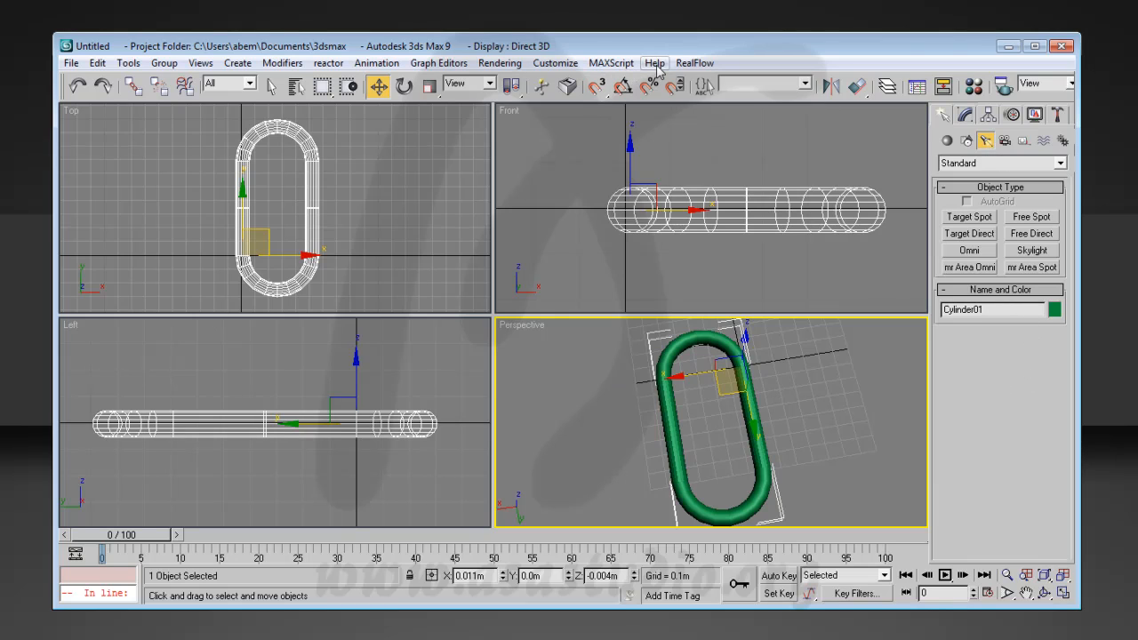
pyautogui.click(555, 64)
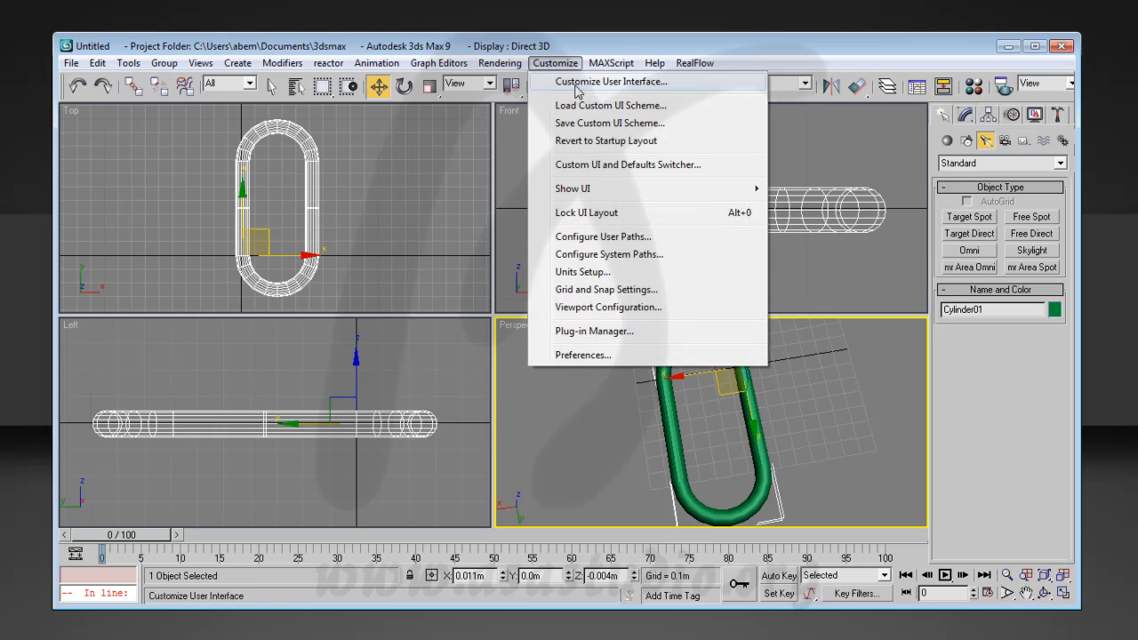
pyautogui.moveTo(597, 202)
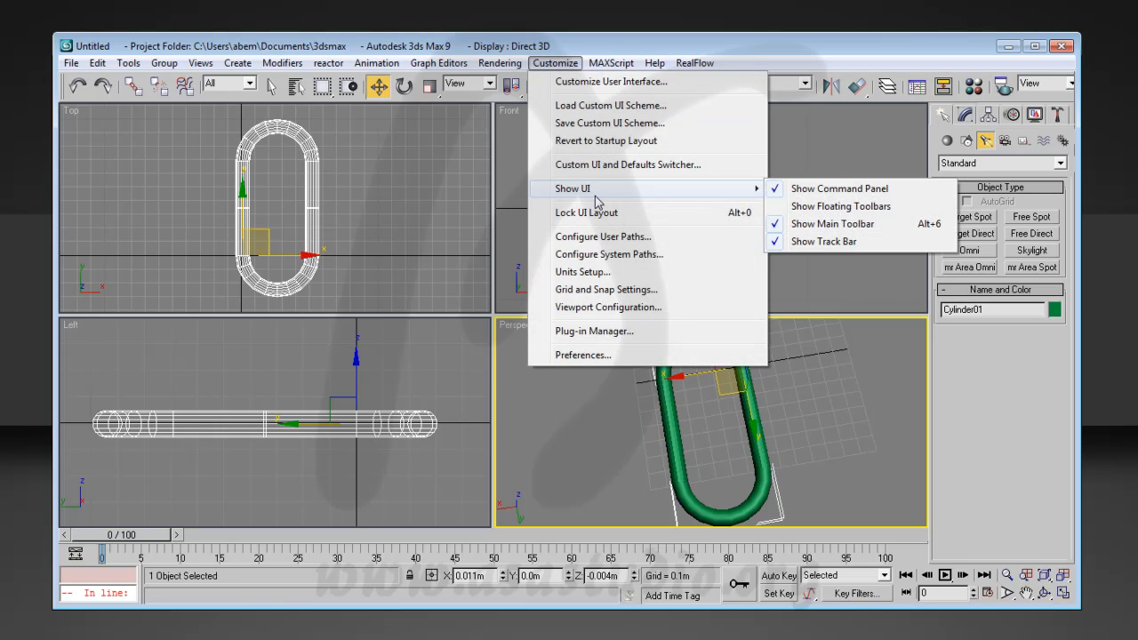
pyautogui.click(839, 206)
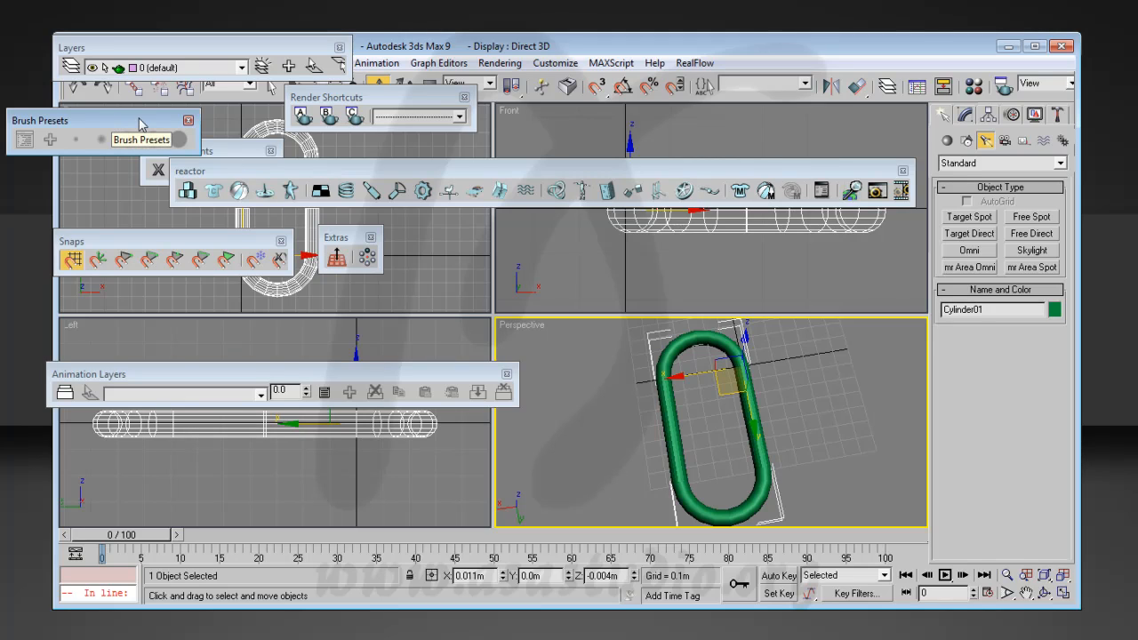
# Close the floating Brush Presets, Axis Constraints, Render Shortcuts and Layers toolbars.
pyautogui.click(189, 122)
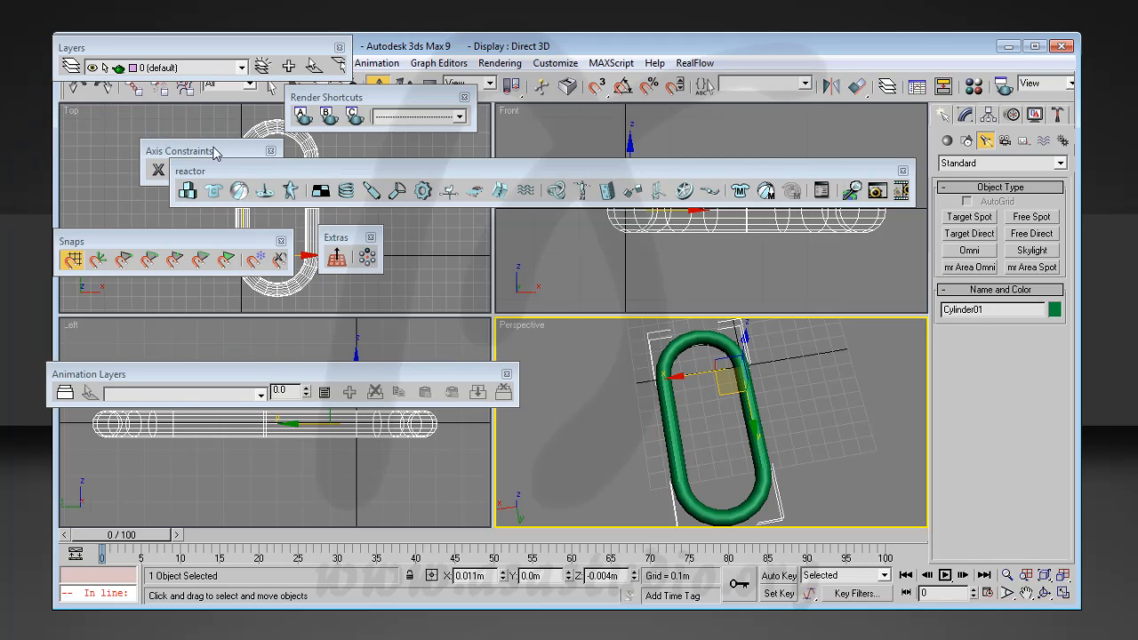
pyautogui.click(215, 150)
pyautogui.click(271, 150)
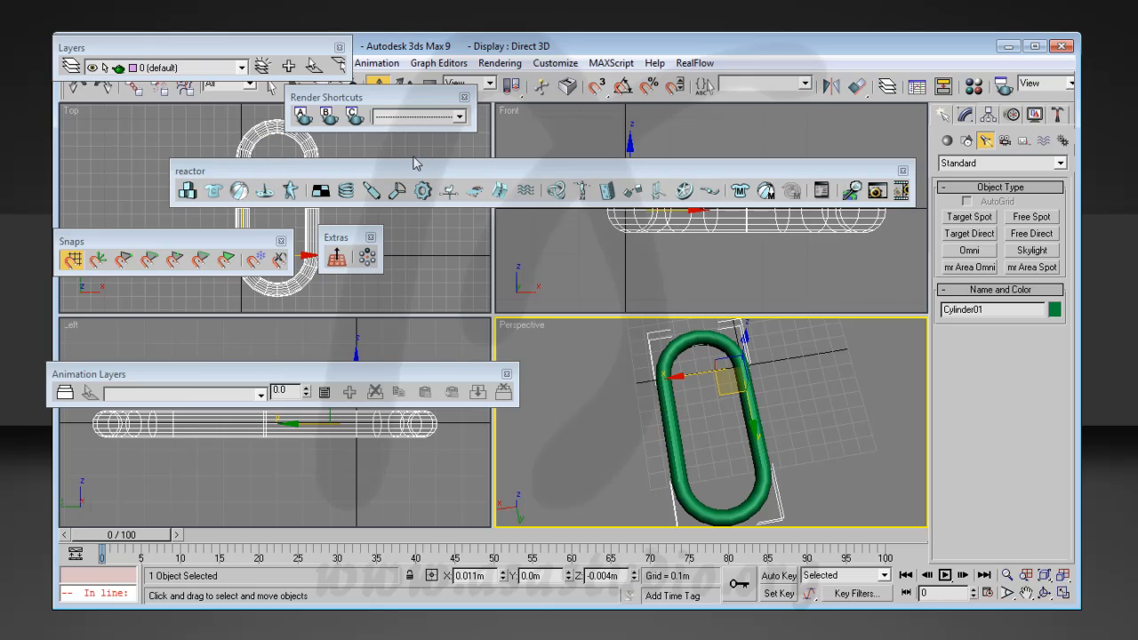
pyautogui.click(465, 98)
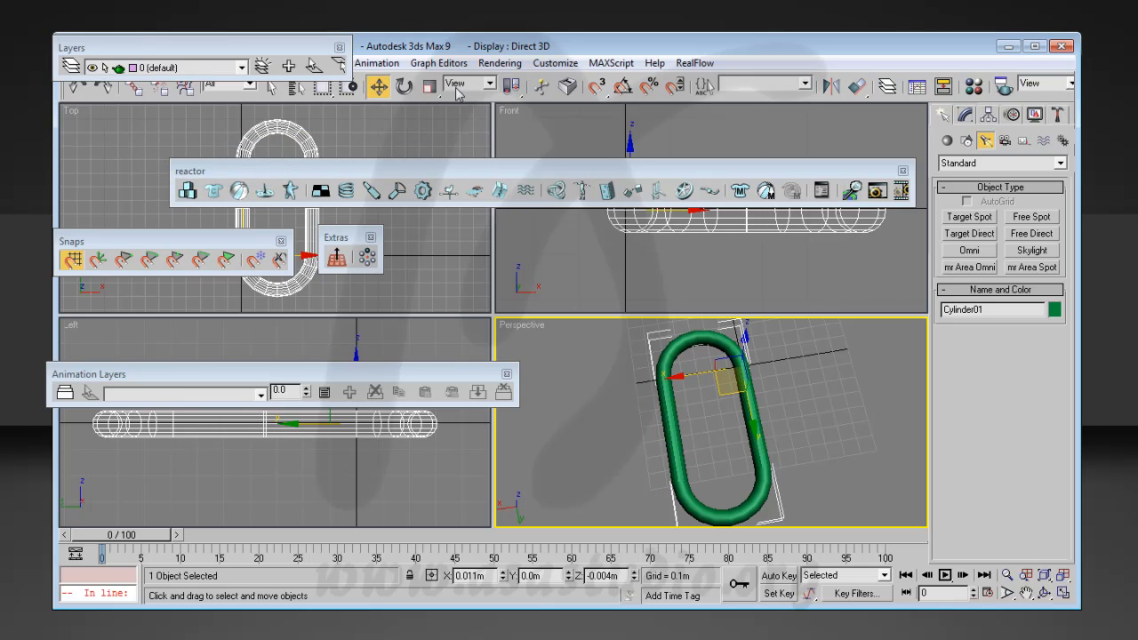
pyautogui.doubleClick(241, 53)
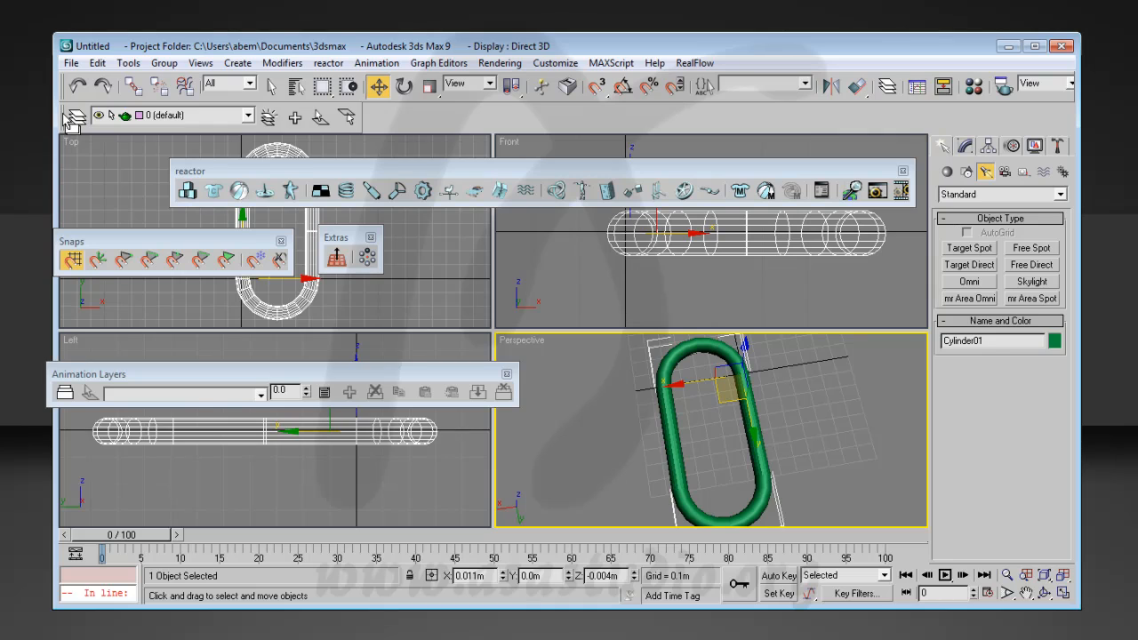
pyautogui.moveTo(69, 123); pyautogui.dragTo(87, 162)
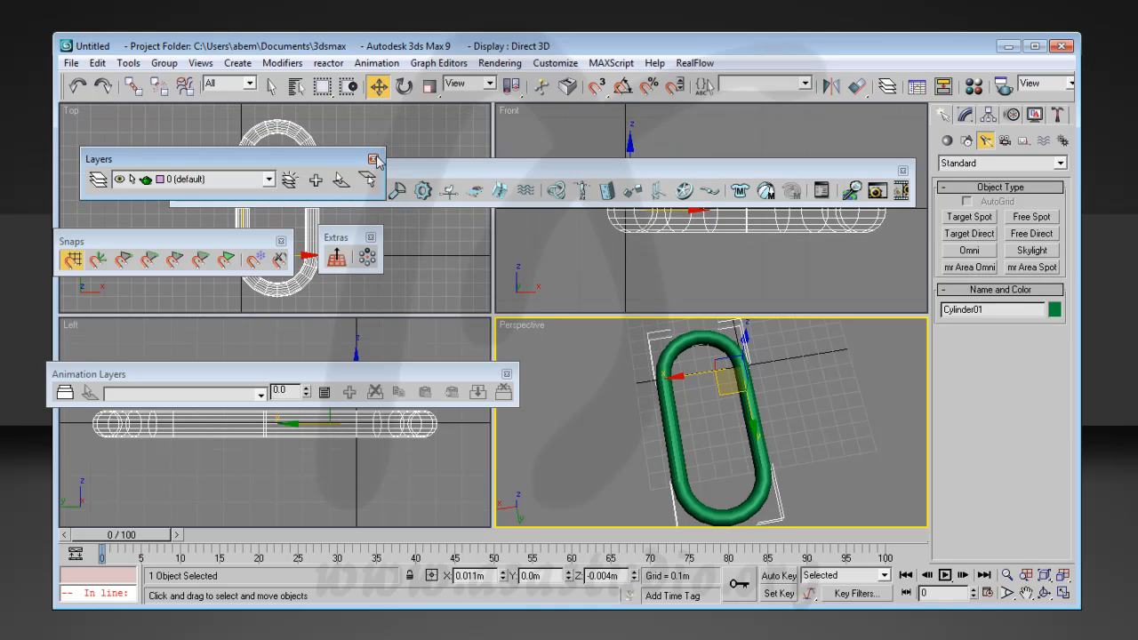
pyautogui.click(375, 160)
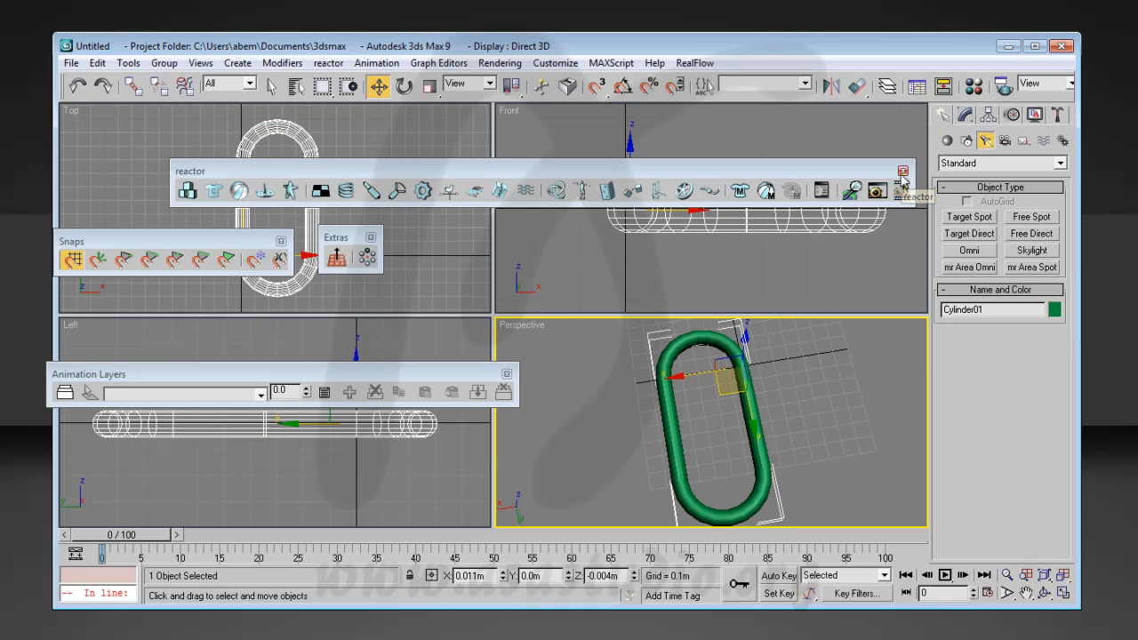
# Close the Snaps, Extras and Animation Layers toolbars and dock the reactor toolbar vertically beside the viewports.
pyautogui.click(281, 241)
pyautogui.click(371, 237)
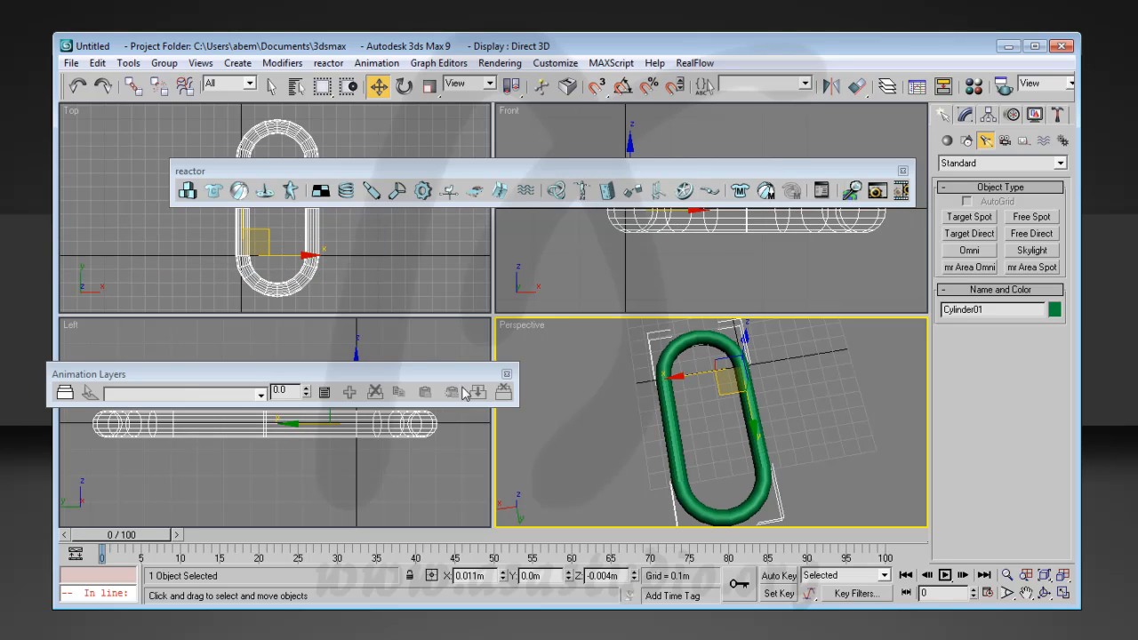
pyautogui.click(506, 373)
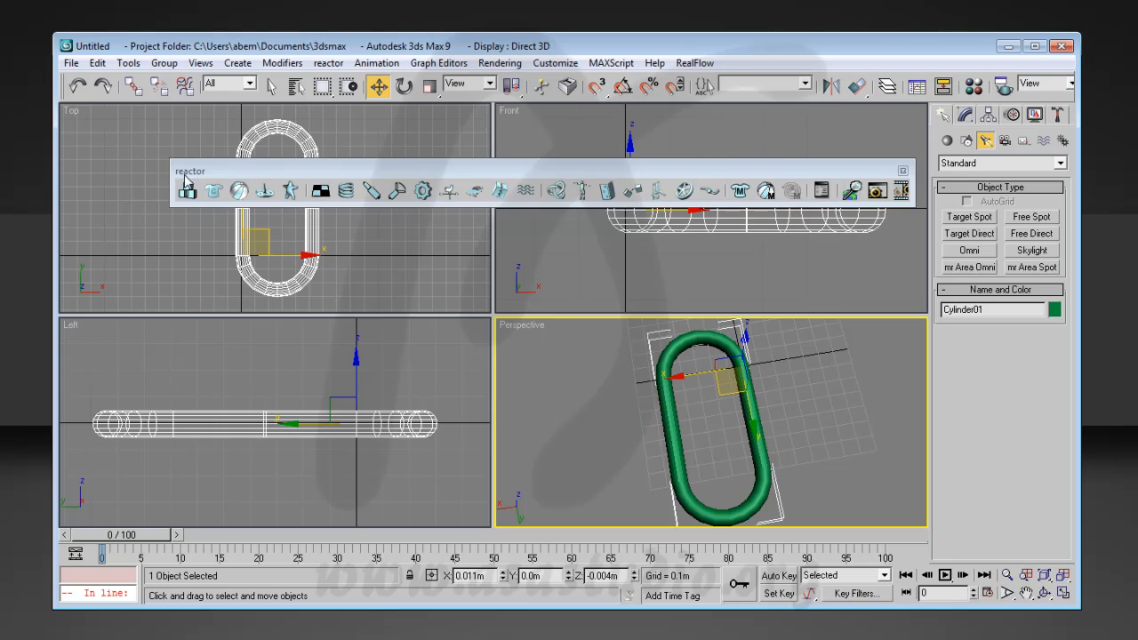
pyautogui.moveTo(187, 171); pyautogui.dragTo(73, 126)
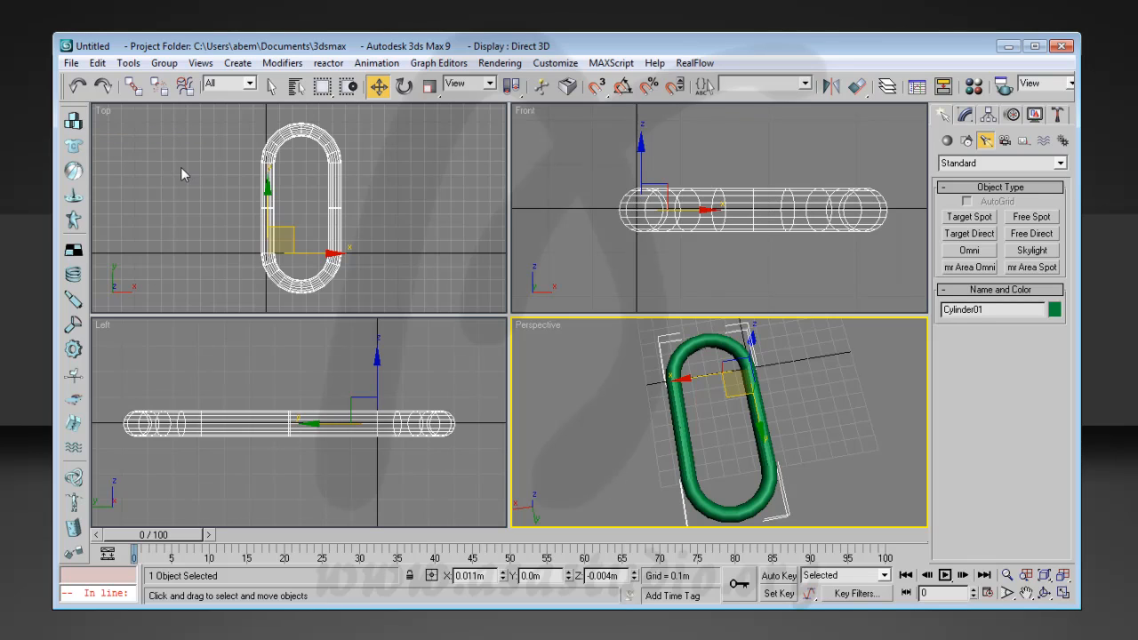
# Create a reactor rigid body collection containing the link and move its helper along X to about -0.975 m, clear of the link.
pyautogui.click(339, 214)
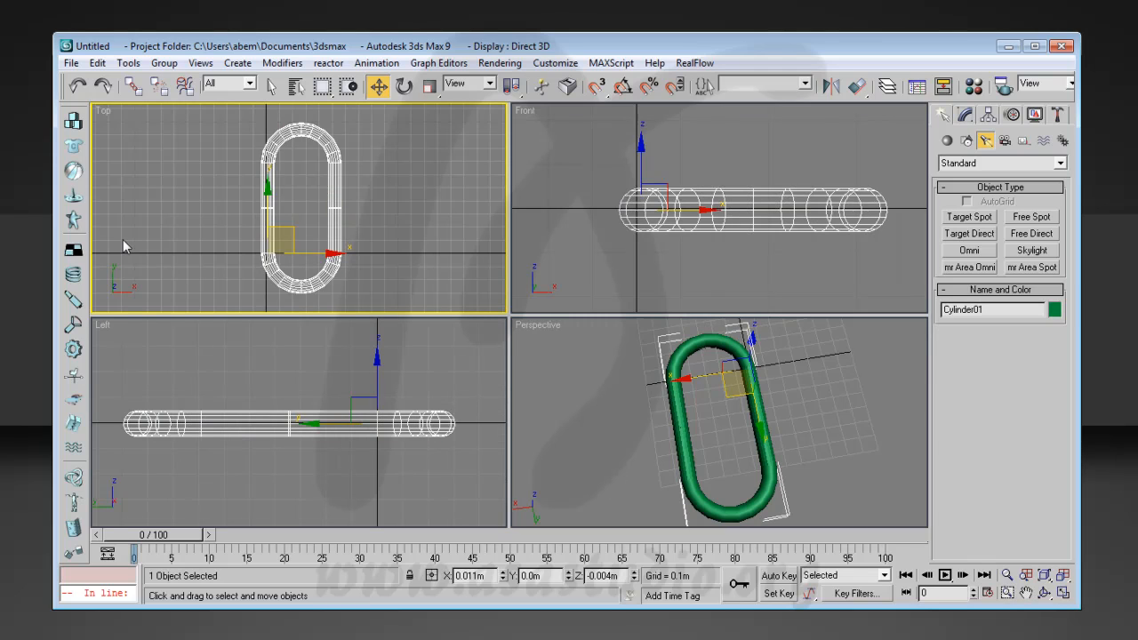
pyautogui.click(74, 122)
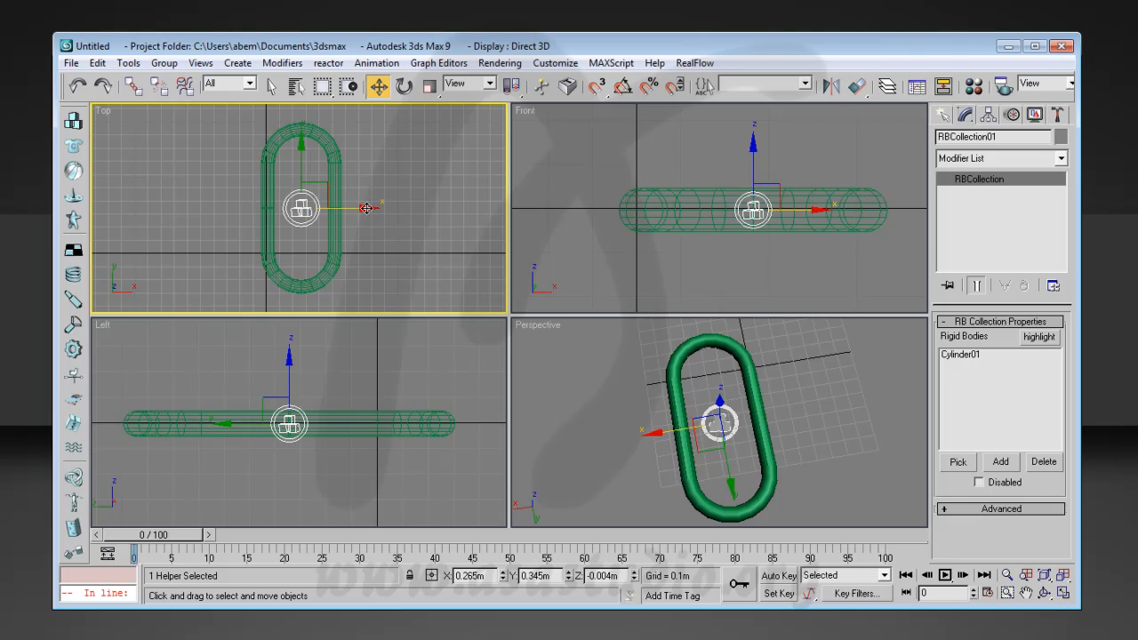
pyautogui.moveTo(367, 208); pyautogui.dragTo(204, 215)
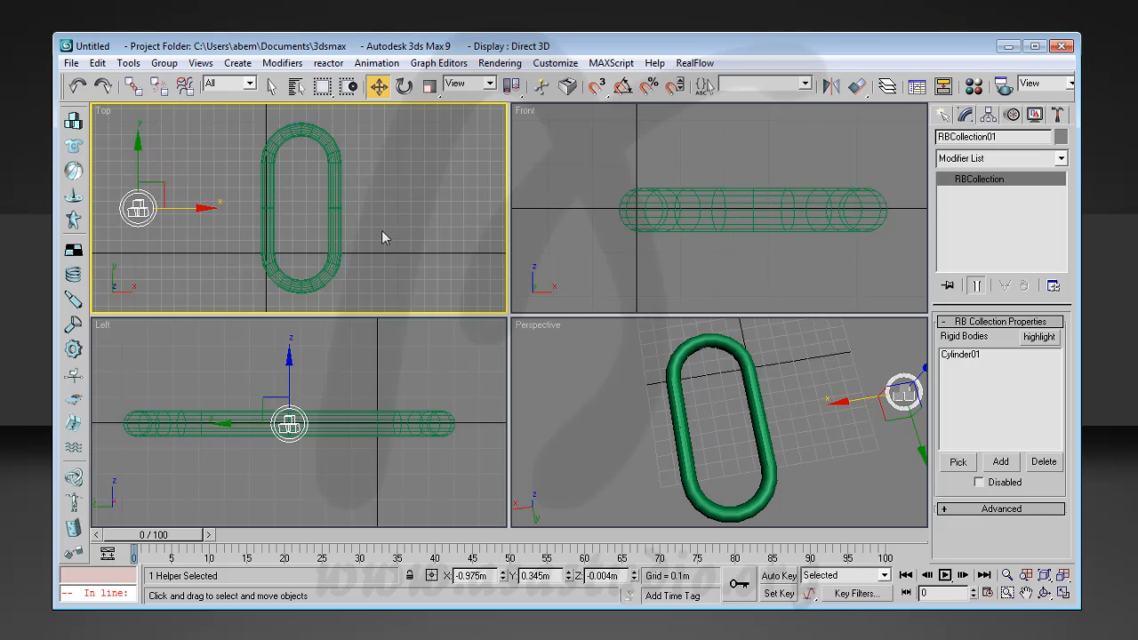
# Center the chain link's pivot to the object using Affect Pivot Only, and leave pivot editing.
pyautogui.click(333, 219)
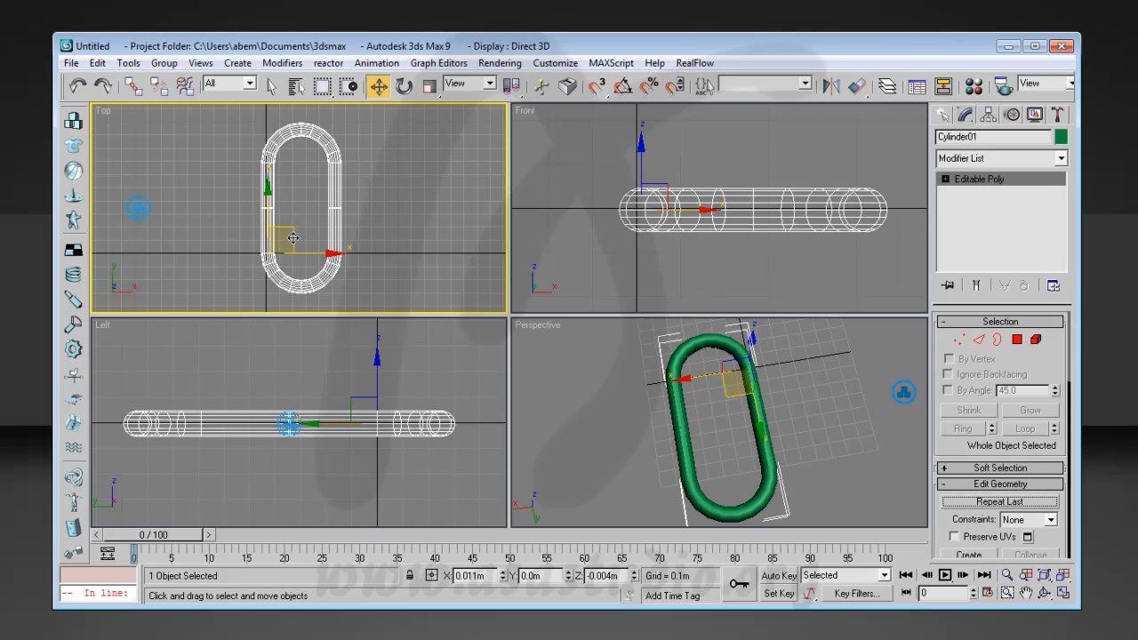
pyautogui.click(1013, 117)
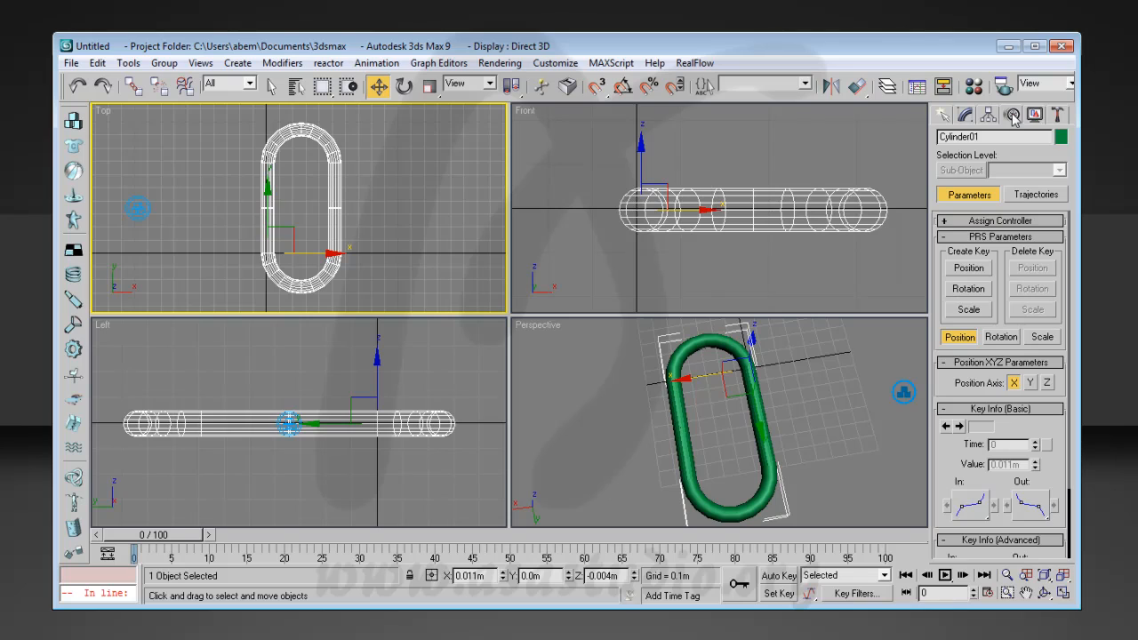
pyautogui.click(1035, 117)
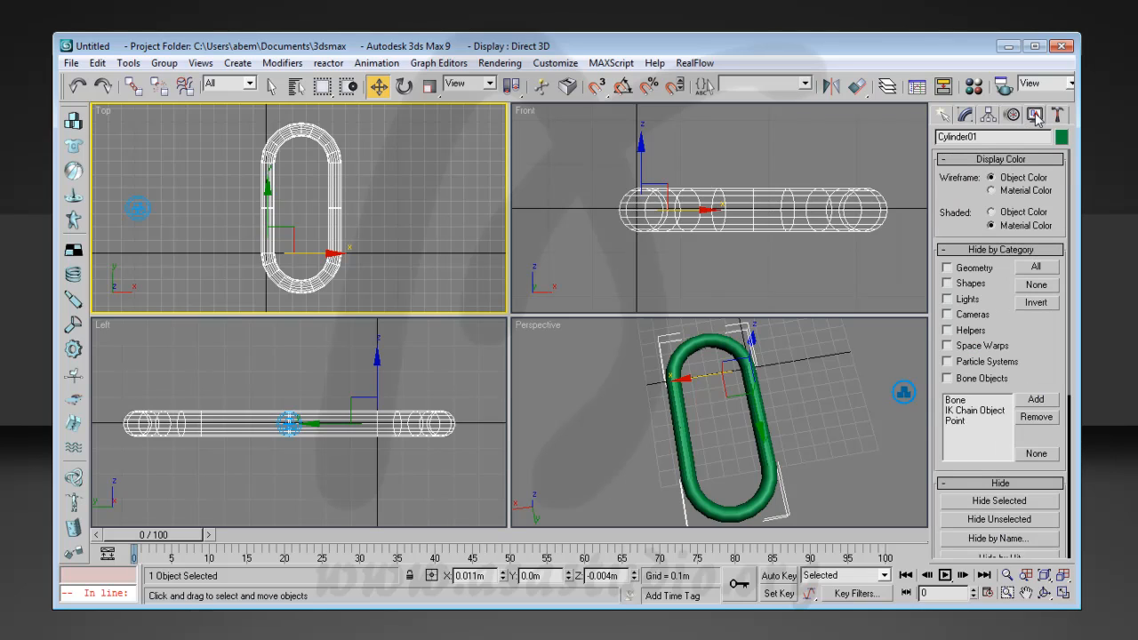
pyautogui.click(990, 116)
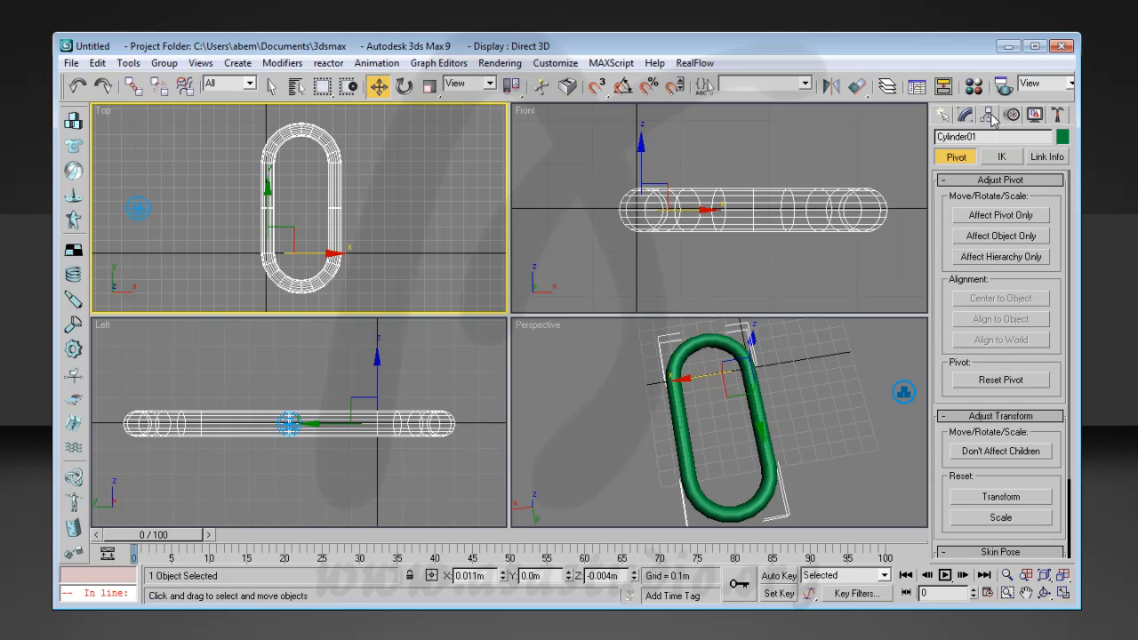
pyautogui.click(987, 218)
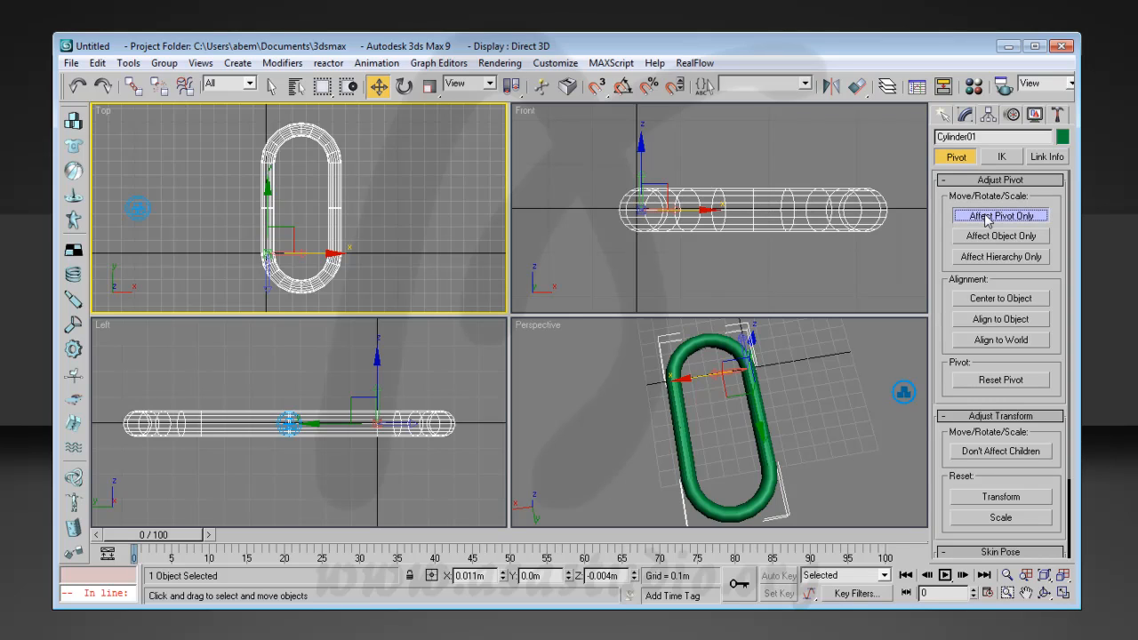
pyautogui.click(999, 300)
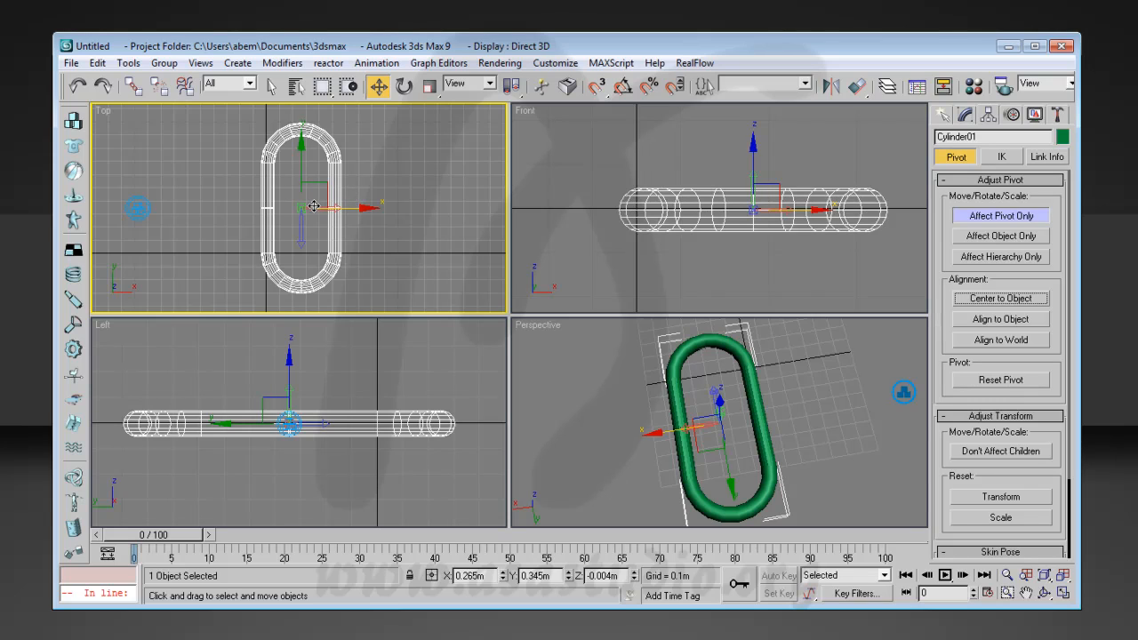
pyautogui.click(993, 219)
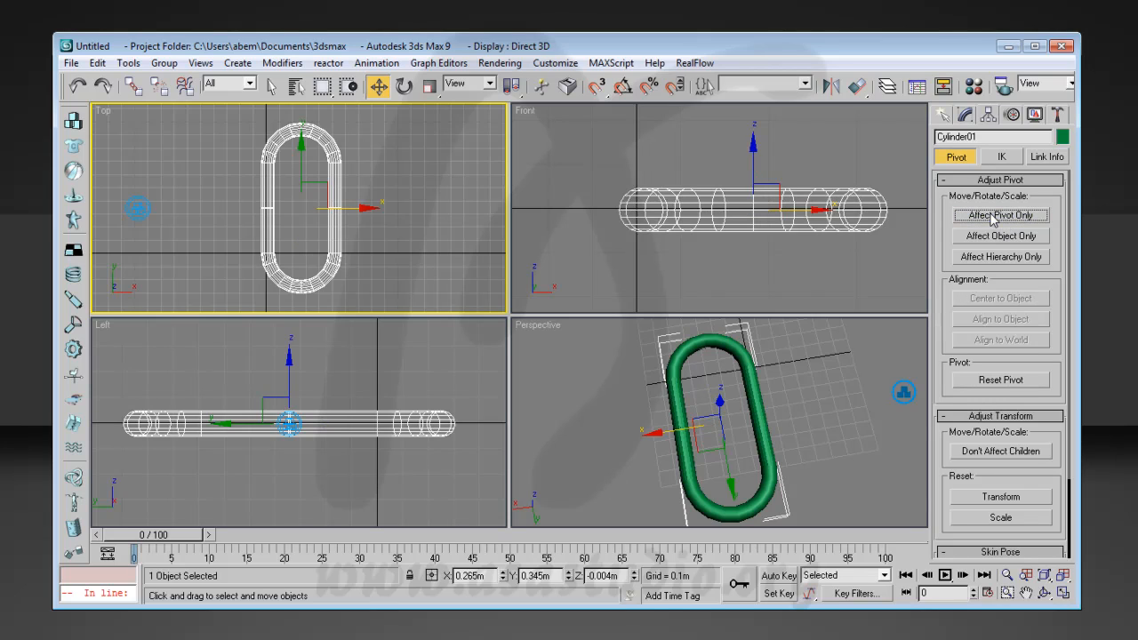
# Set up a previewed instance Array of the link with incremental Y move 0.71 m and Y rotation 61 degrees.
pyautogui.click(1008, 575)
pyautogui.moveTo(833, 403); pyautogui.dragTo(855, 632)
pyautogui.moveTo(831, 382); pyautogui.dragTo(826, 457)
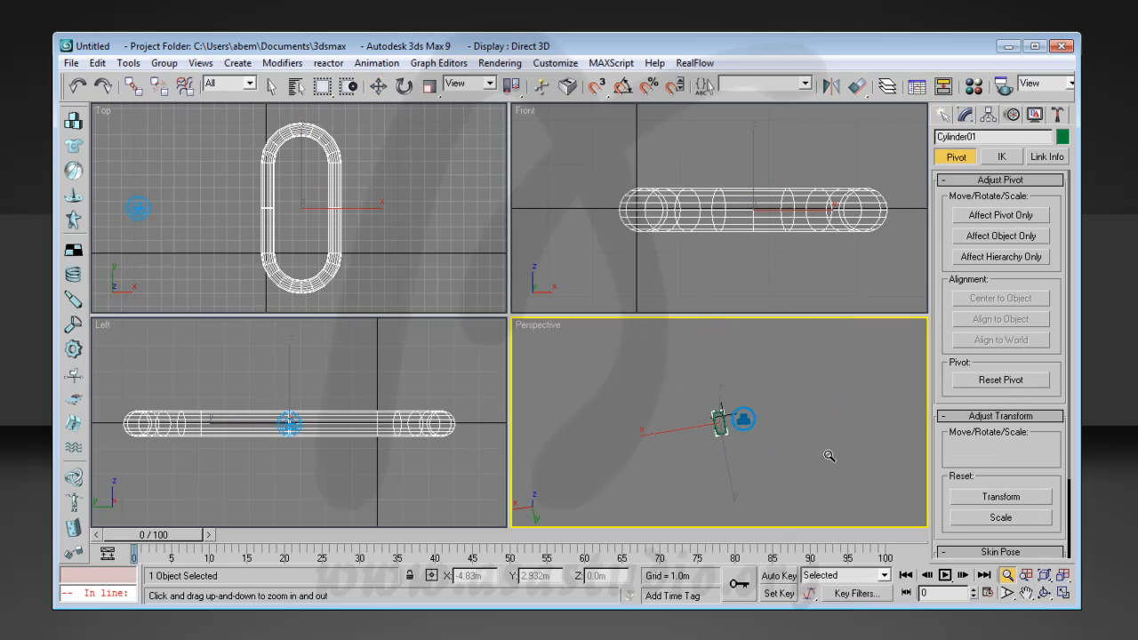
pyautogui.click(1027, 593)
pyautogui.moveTo(877, 433); pyautogui.dragTo(831, 488)
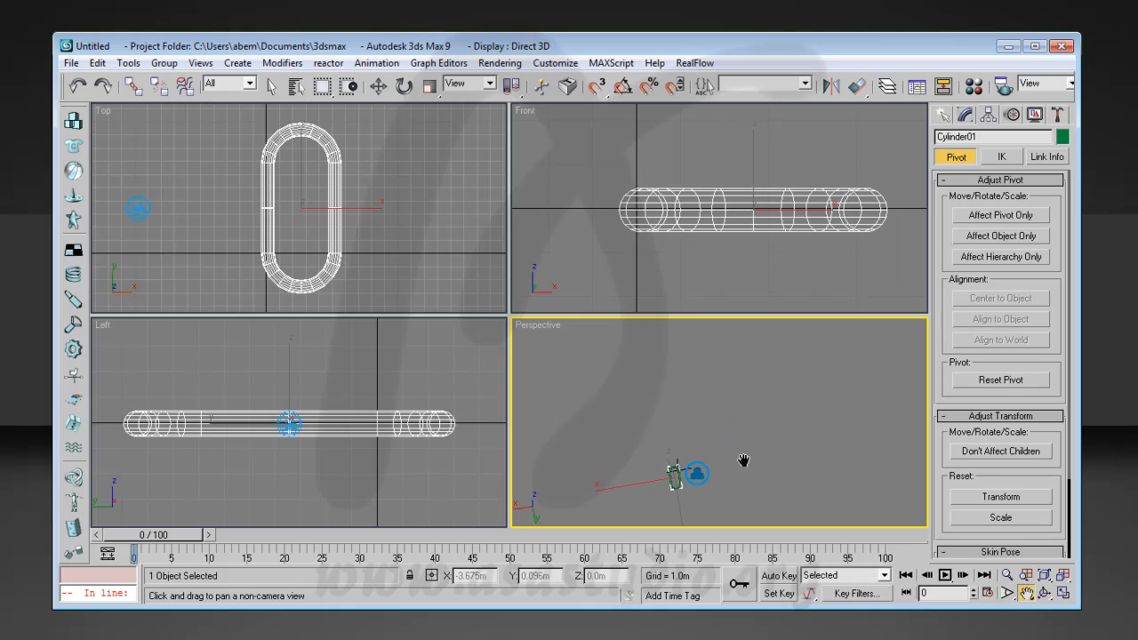
pyautogui.click(128, 62)
pyautogui.click(152, 206)
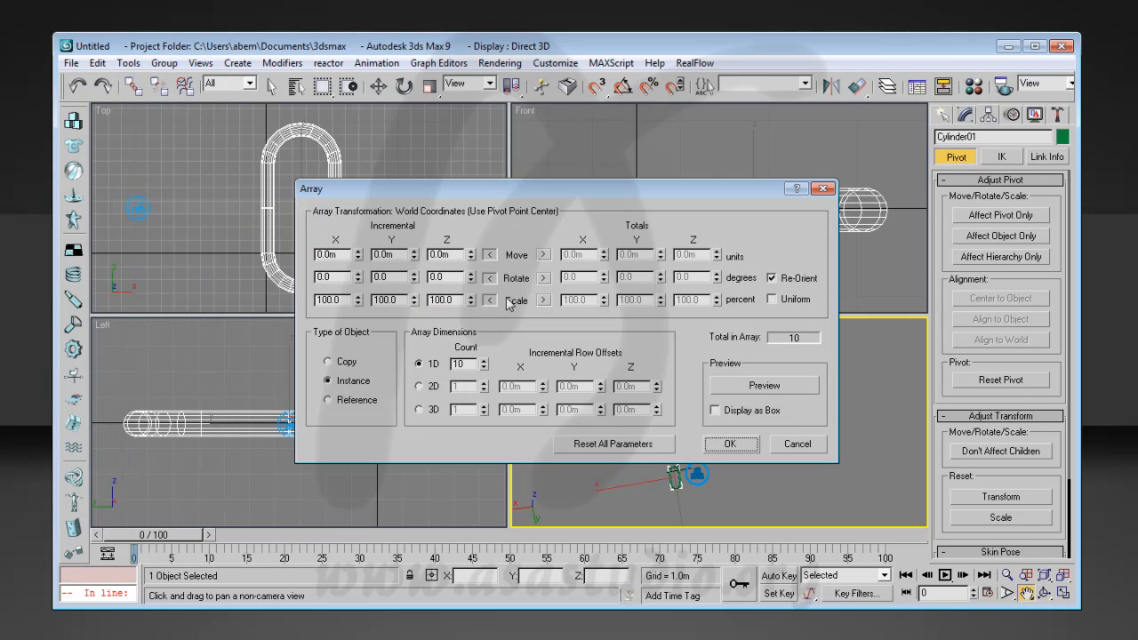
pyautogui.moveTo(488, 189); pyautogui.dragTo(566, 220)
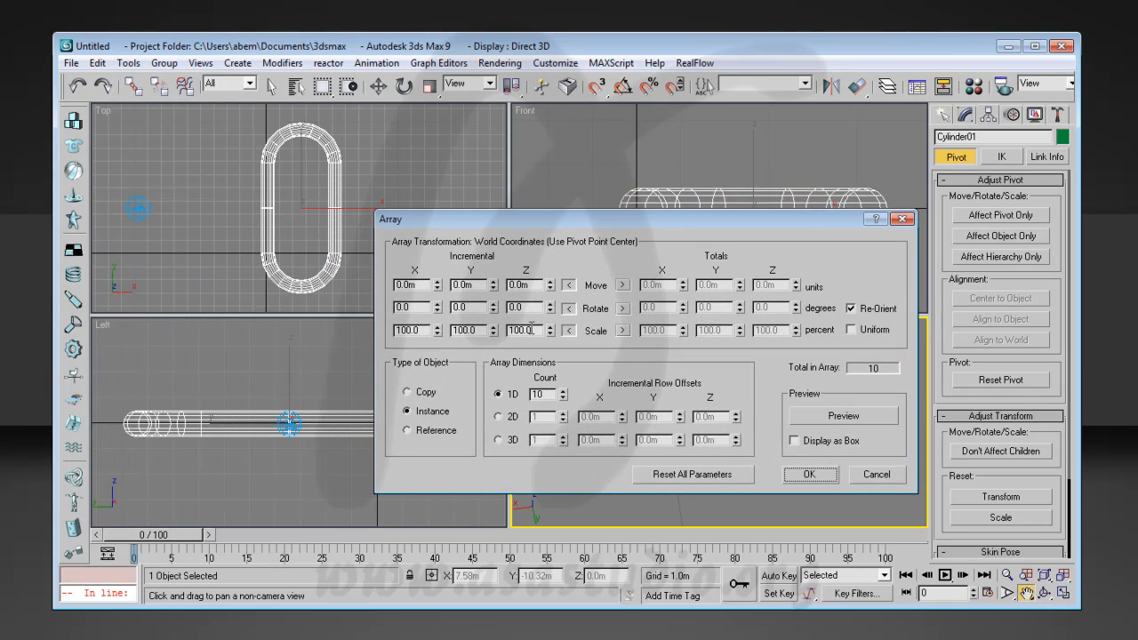
pyautogui.click(843, 416)
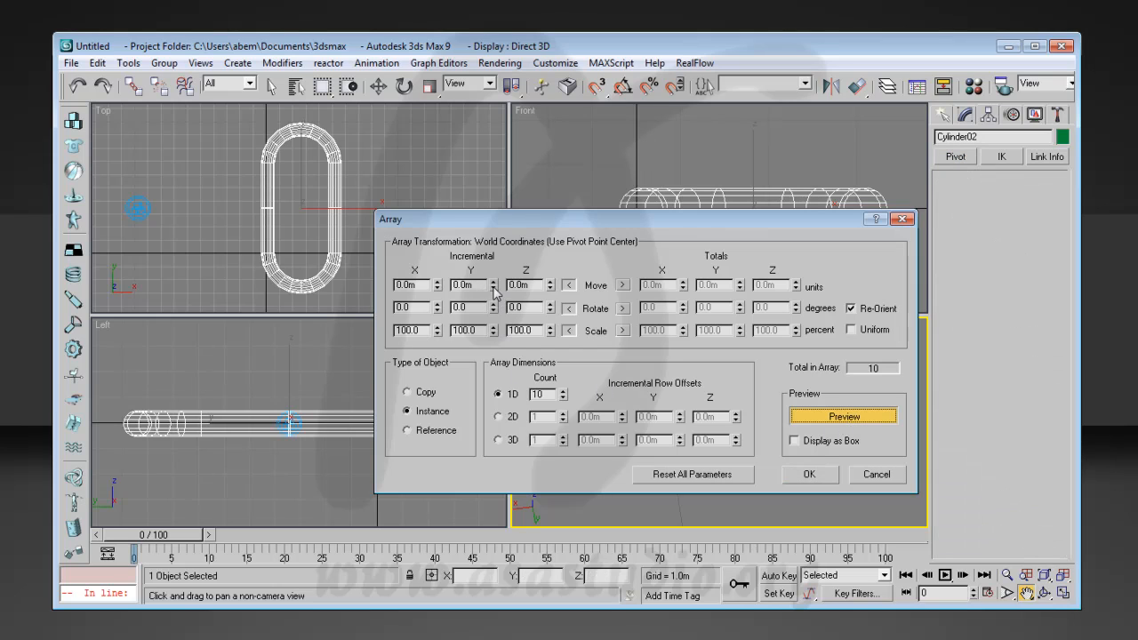
pyautogui.moveTo(493, 285); pyautogui.dragTo(501, 233)
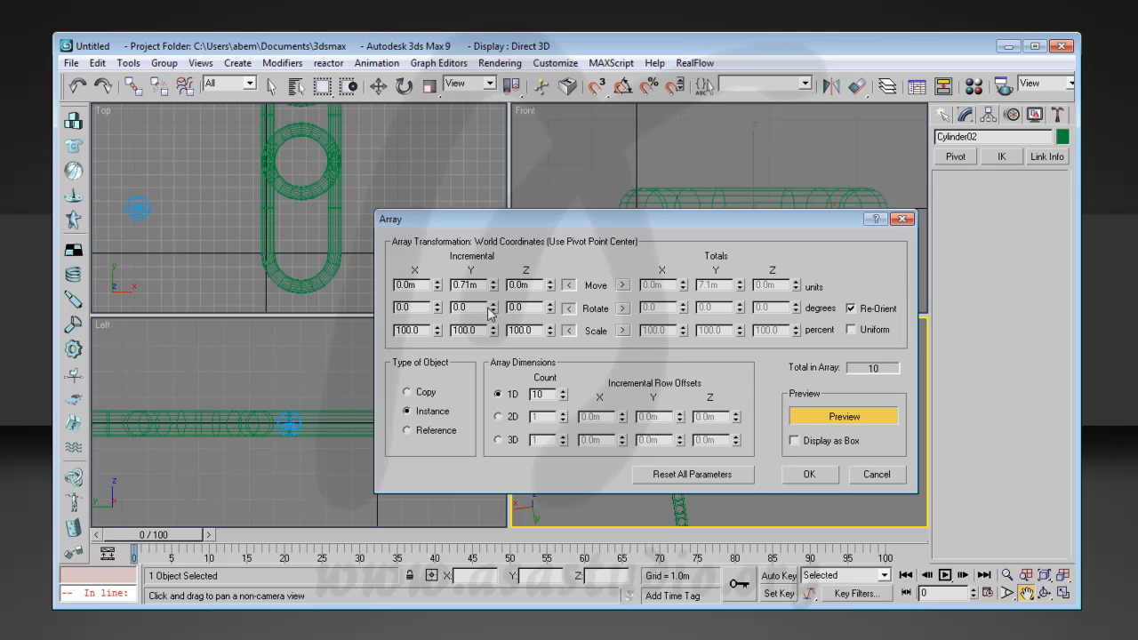
pyautogui.moveTo(495, 313); pyautogui.dragTo(507, 265)
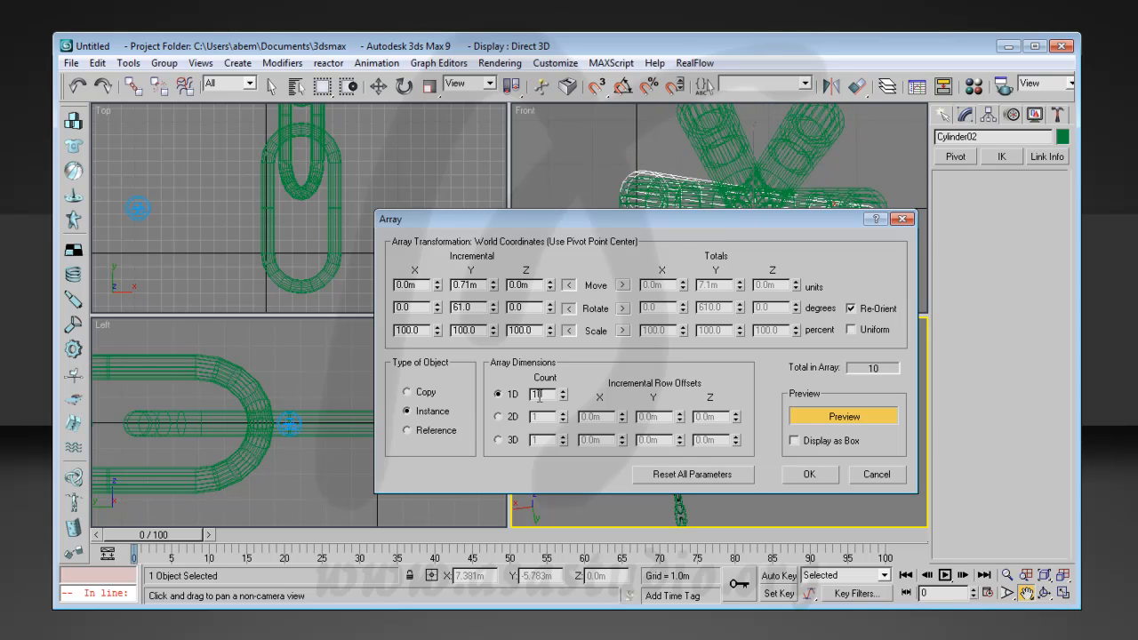
# Set the array's 1D count to 20 and create the chain.
pyautogui.moveTo(538, 395); pyautogui.dragTo(527, 395)
pyautogui.write('20')
pyautogui.click(805, 472)
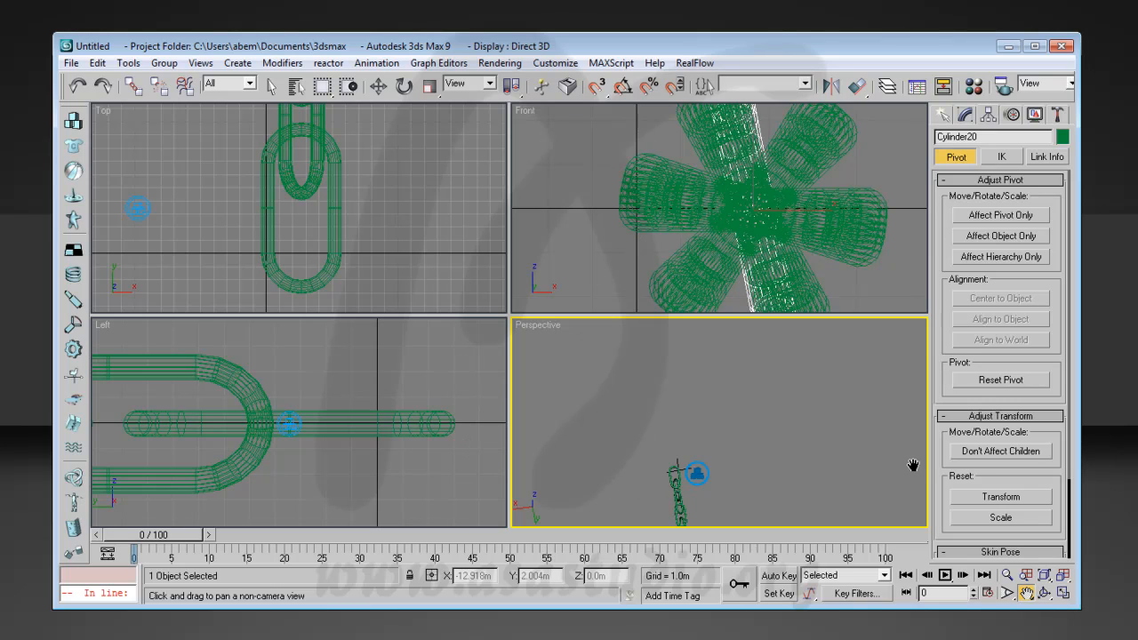
# Create a cylinder of about 0.15 m radius and 2.183 m height above the first chain link, from the Left view.
pyautogui.click(1064, 576)
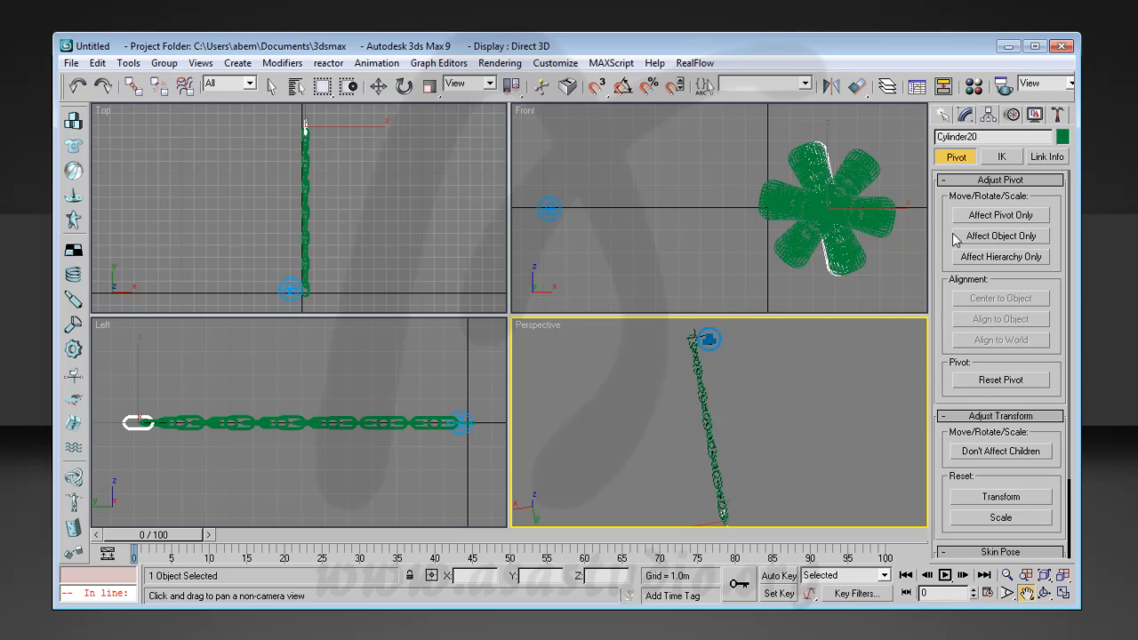
pyautogui.click(945, 116)
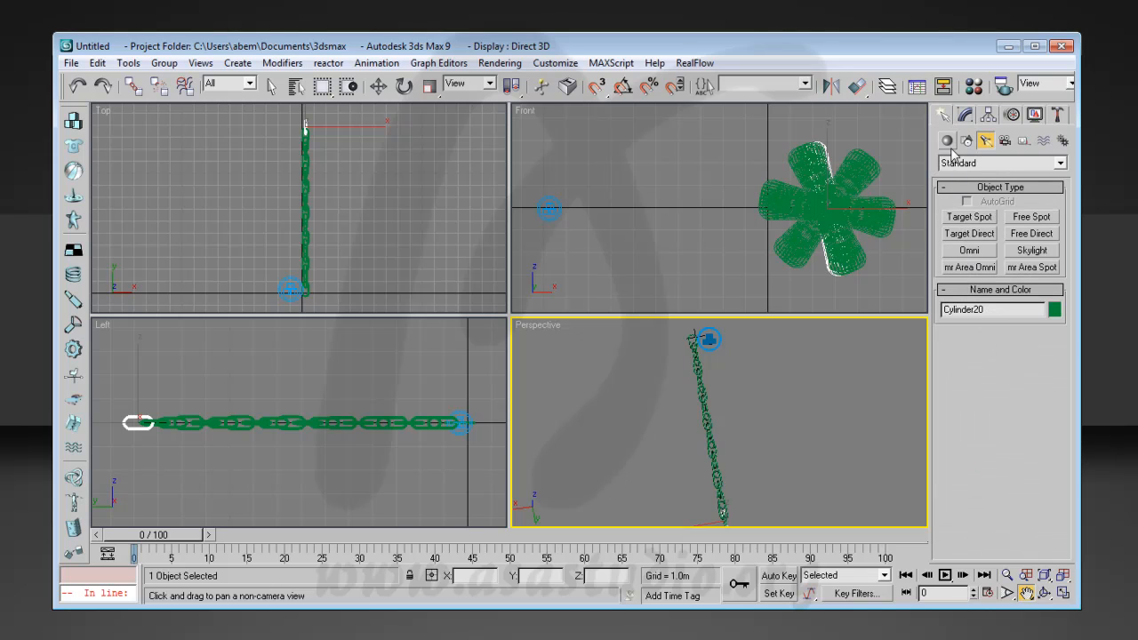
pyautogui.click(947, 141)
pyautogui.click(971, 251)
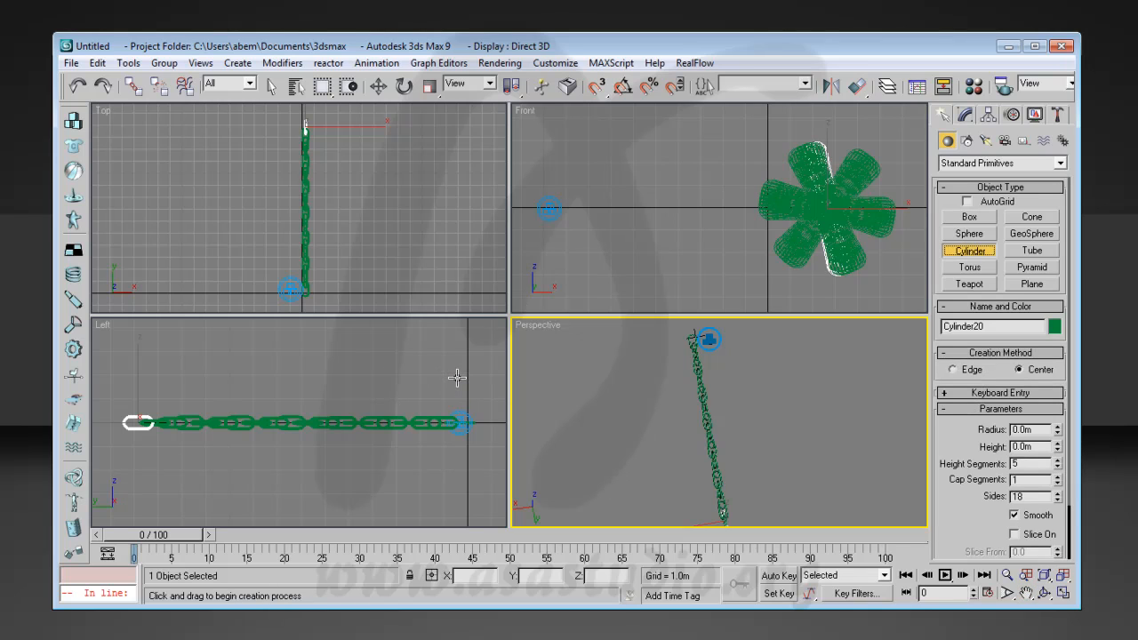
pyautogui.moveTo(456, 377); pyautogui.dragTo(459, 376)
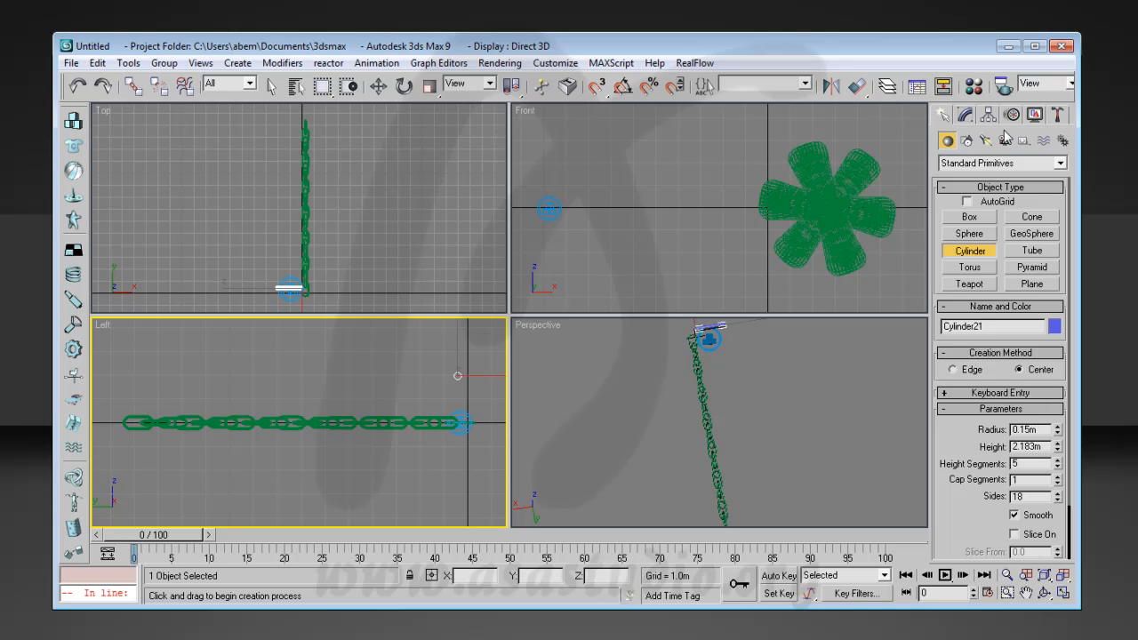
# Add an Edit Poly modifier to the new cylinder.
pyautogui.click(966, 117)
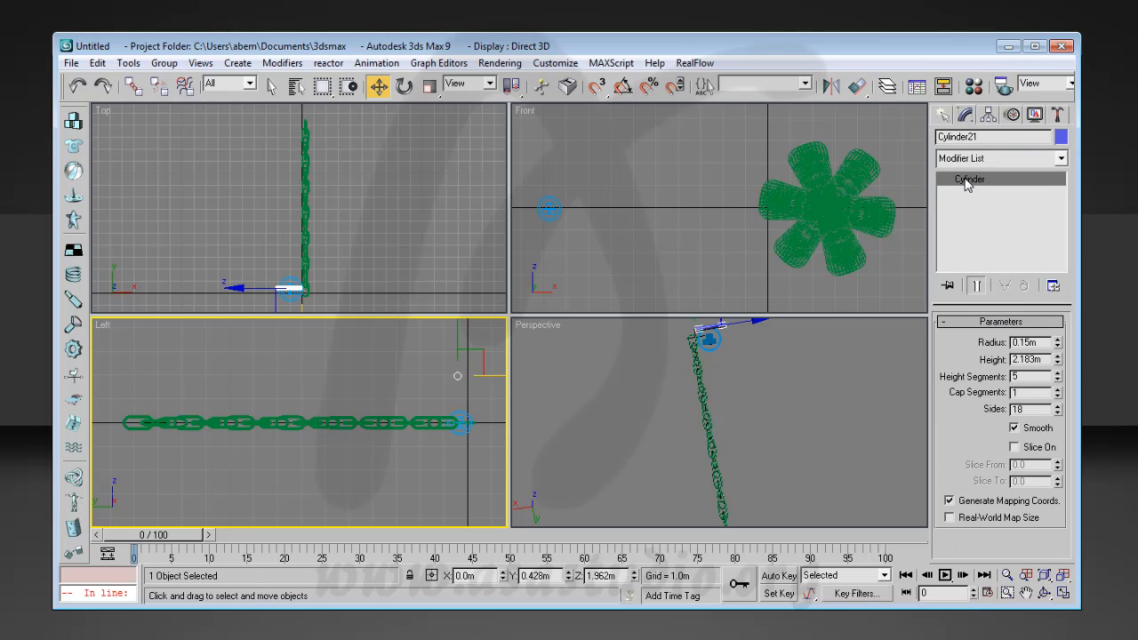
pyautogui.click(986, 160)
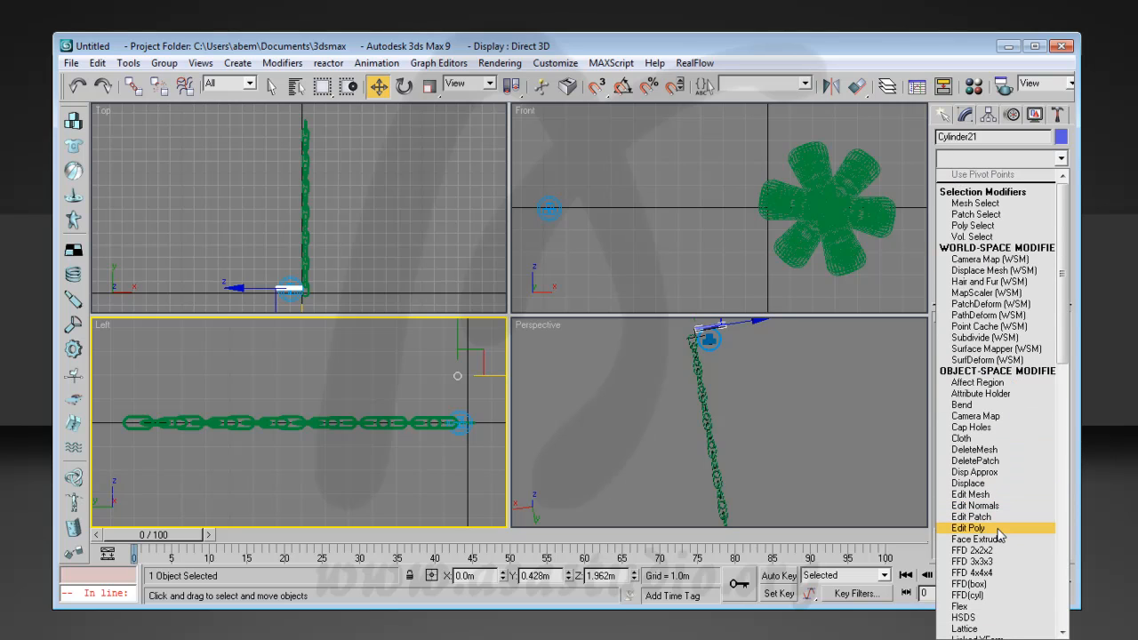
pyautogui.click(1083, 282)
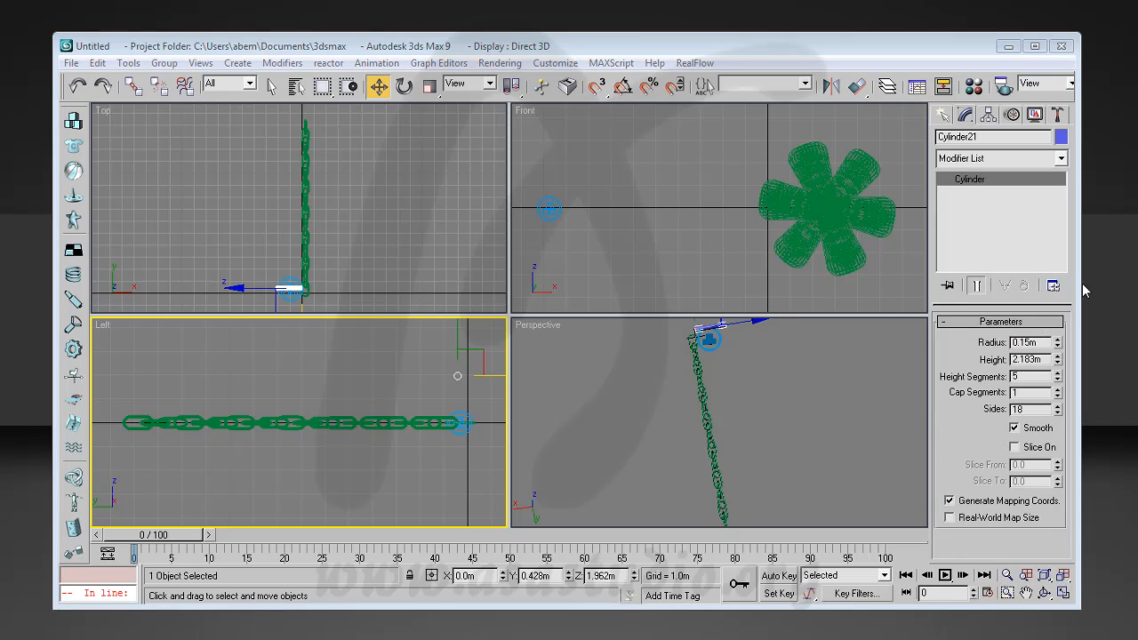
pyautogui.click(995, 160)
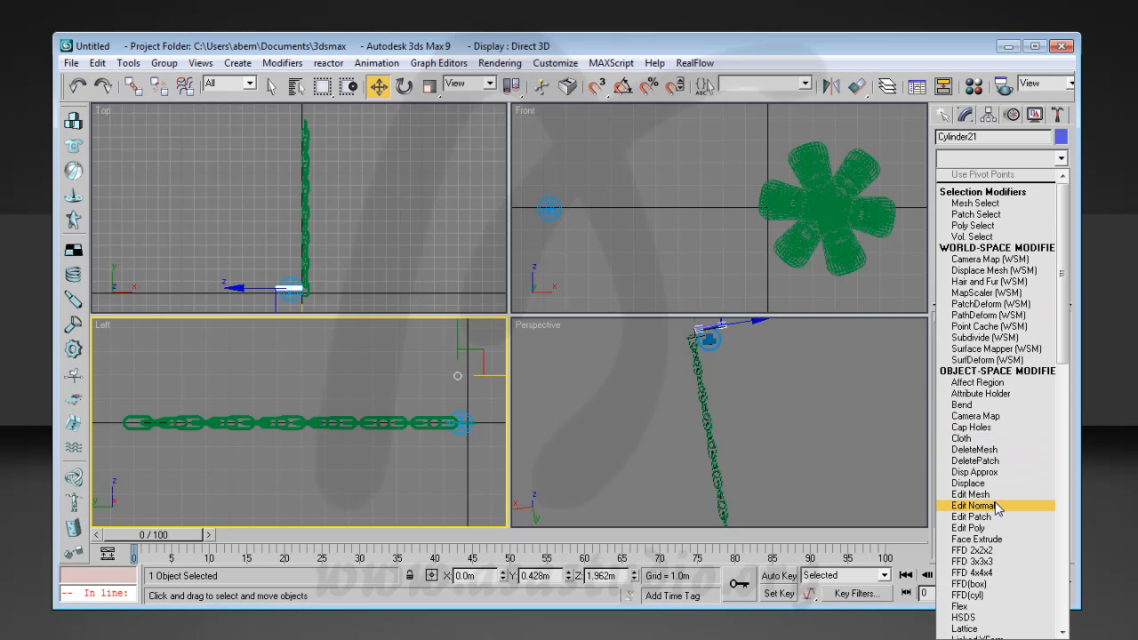
pyautogui.click(996, 528)
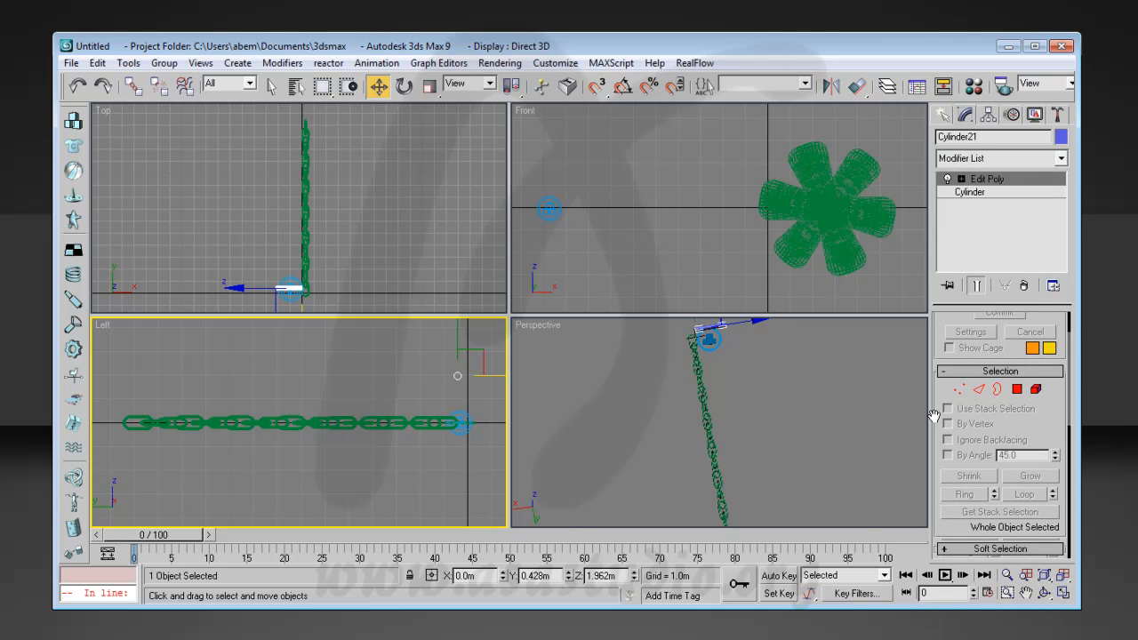
# Select all polygons of the cylinder's outermost segment at its negative X end and scale them up uniformly into a wide head.
pyautogui.click(1017, 389)
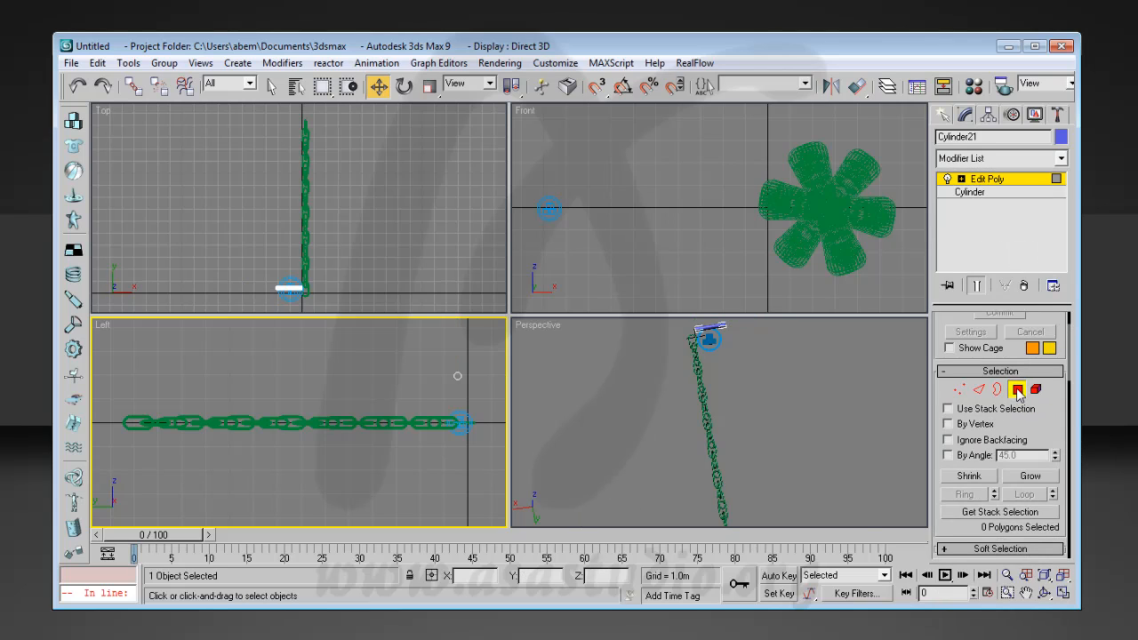
pyautogui.click(458, 375)
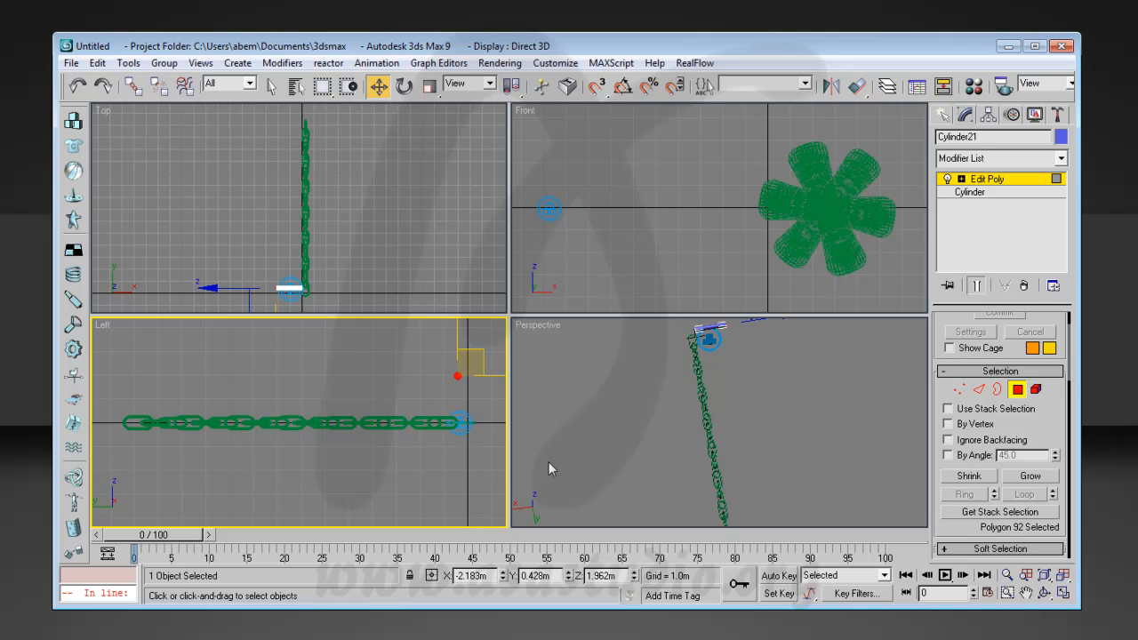
pyautogui.click(1007, 593)
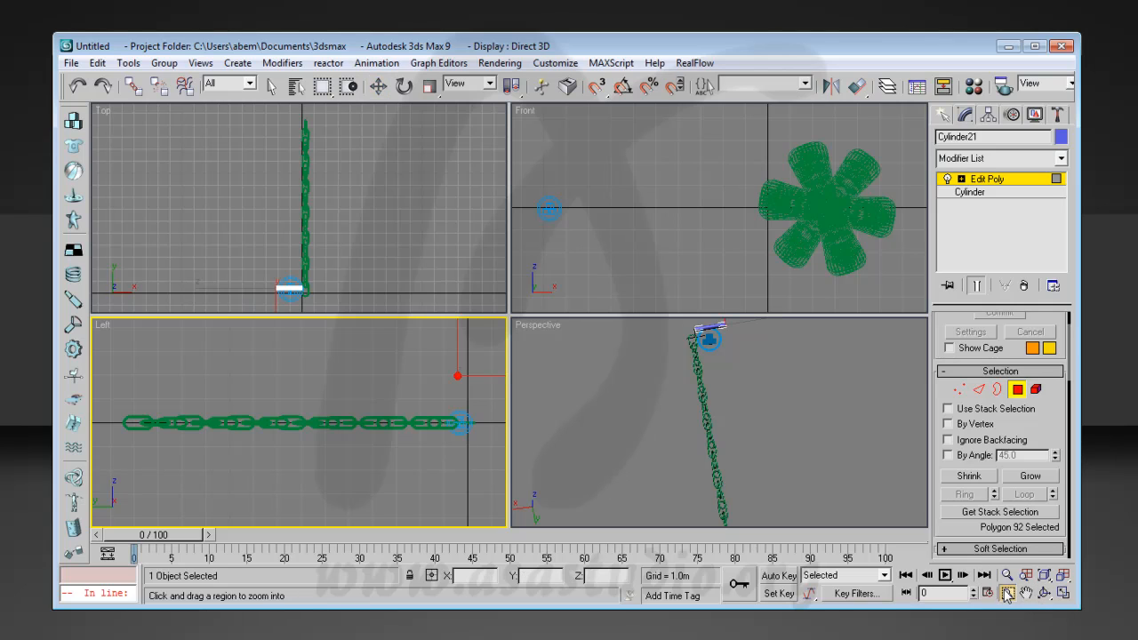
pyautogui.moveTo(248, 274); pyautogui.dragTo(281, 302)
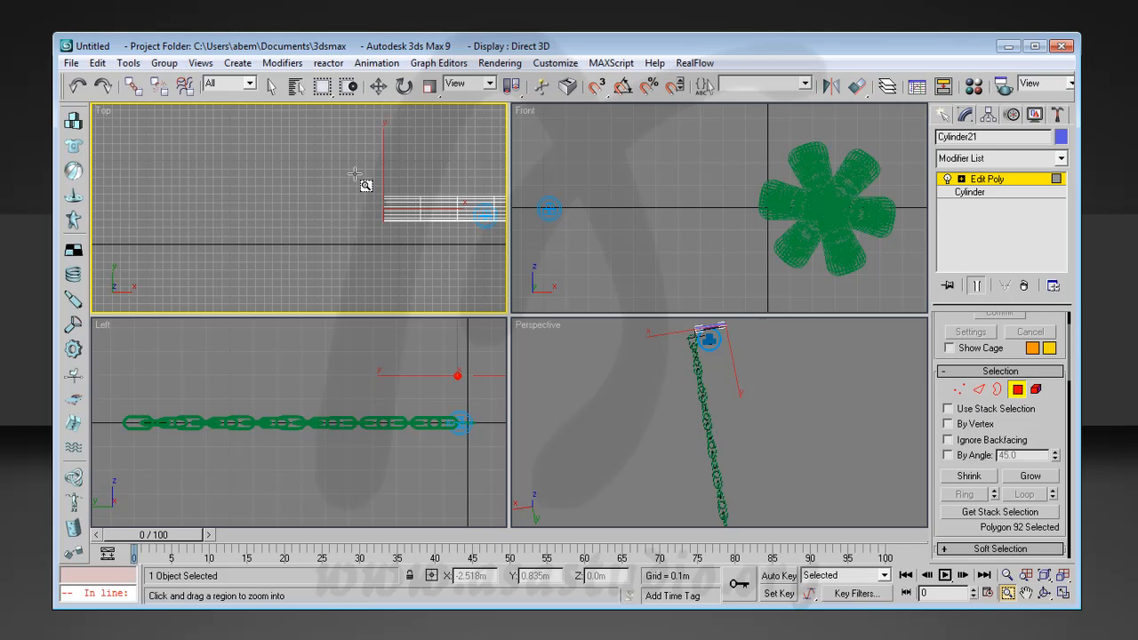
pyautogui.press('w')
pyautogui.moveTo(352, 170); pyautogui.dragTo(402, 261)
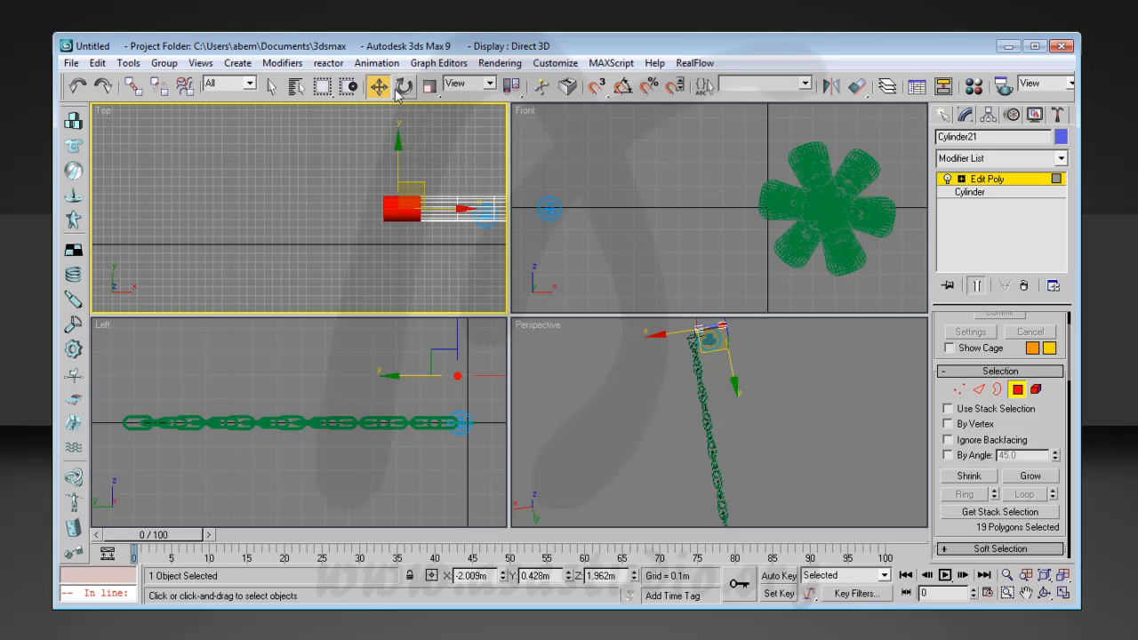
pyautogui.click(430, 86)
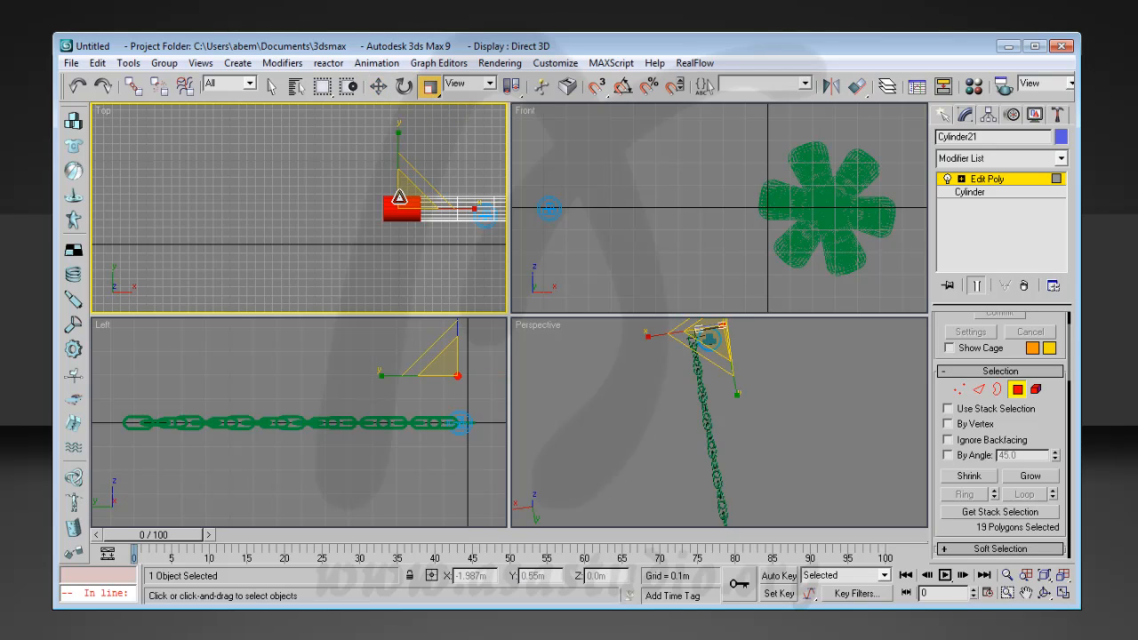
pyautogui.moveTo(403, 193); pyautogui.dragTo(419, 53)
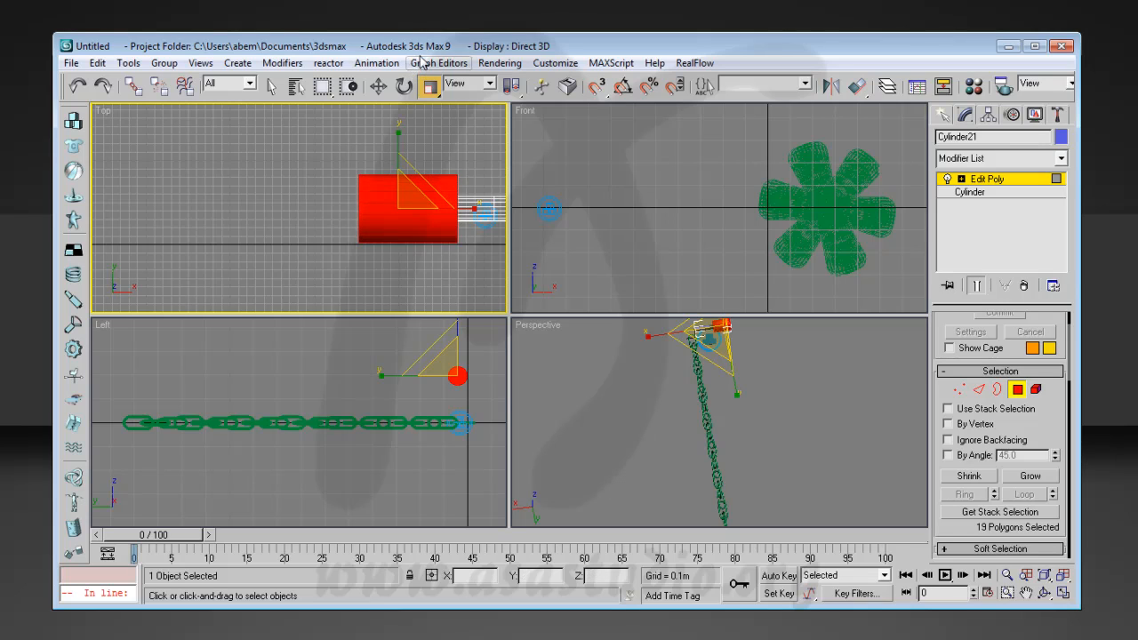
# Move the head's outer end vertices along X to about -1.539 m to flatten it into a thin disc, and leave vertex editing.
pyautogui.click(959, 389)
pyautogui.moveTo(322, 131); pyautogui.dragTo(391, 275)
pyautogui.click(378, 86)
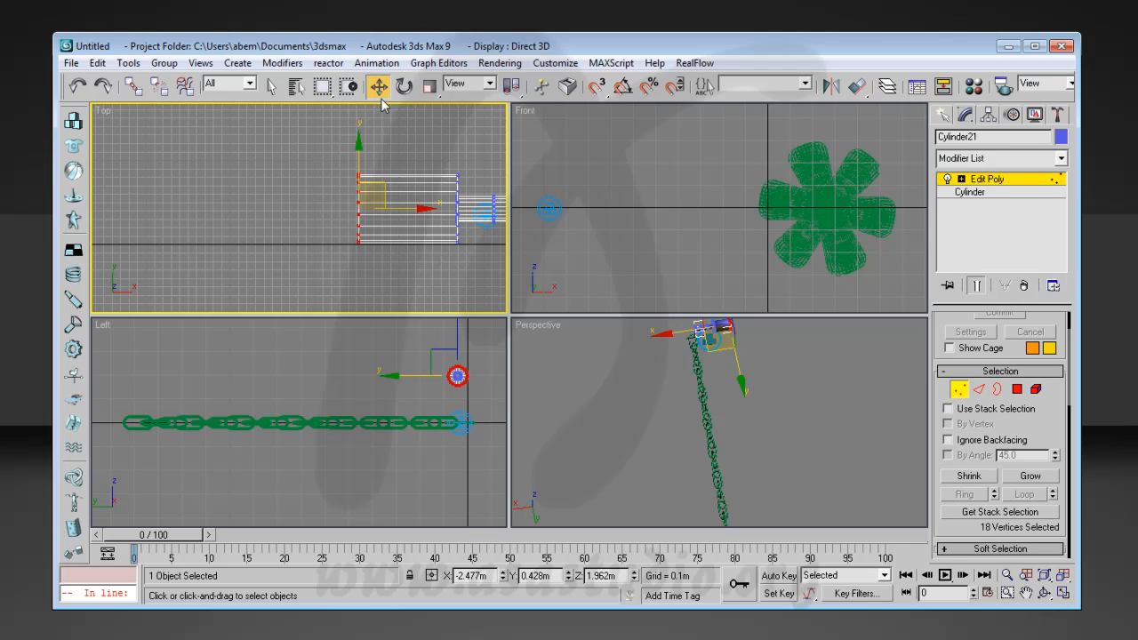
pyautogui.moveTo(426, 208); pyautogui.dragTo(506, 208)
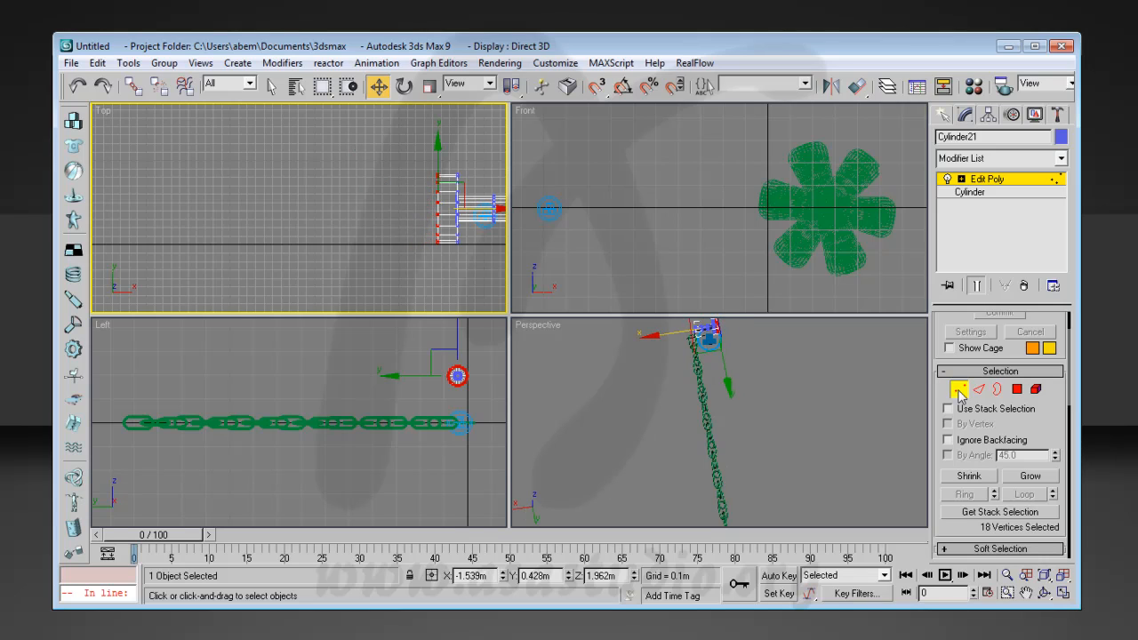
pyautogui.click(1005, 181)
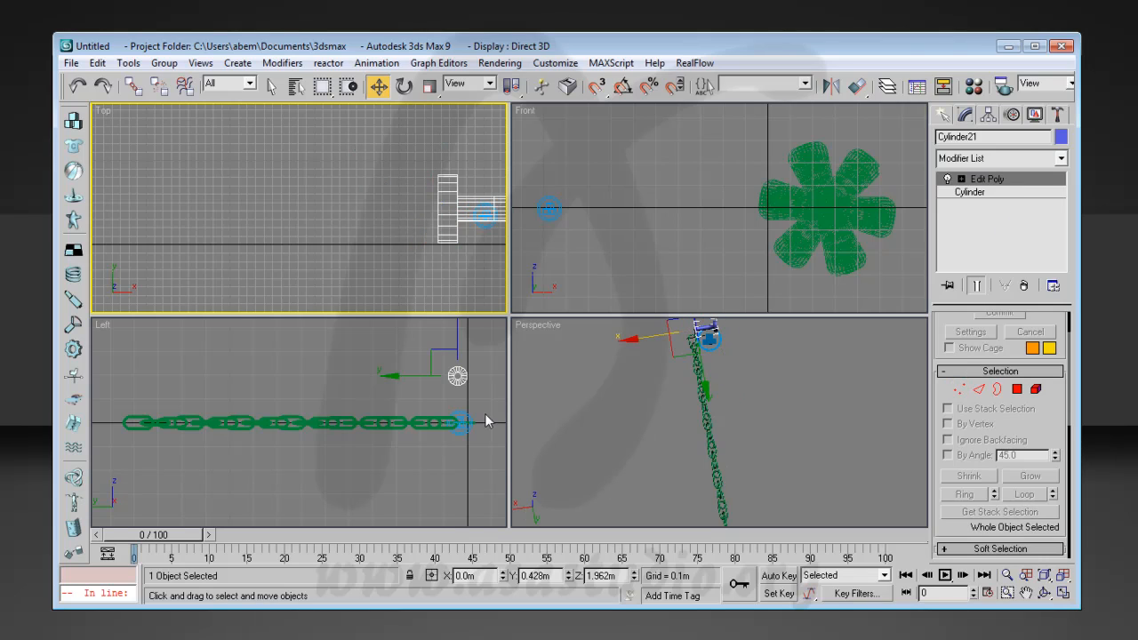
pyautogui.moveTo(413, 350); pyautogui.dragTo(492, 389)
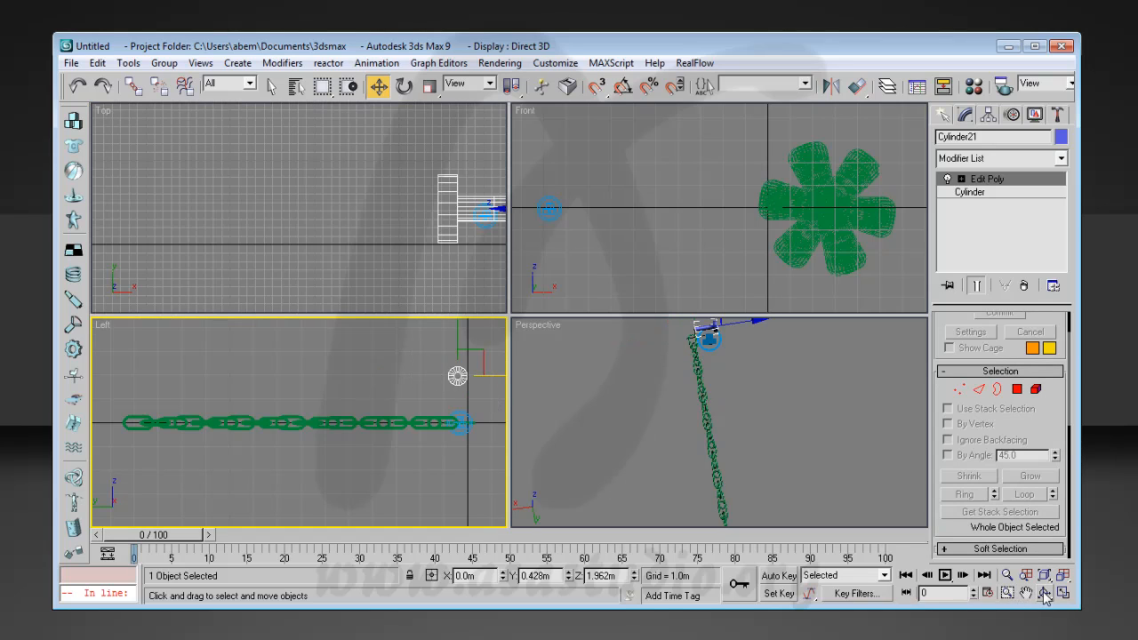
# Move the pin in the Left view onto the end of the first chain link, at about Y -0.084 m and Z 0.181 m.
pyautogui.click(1008, 593)
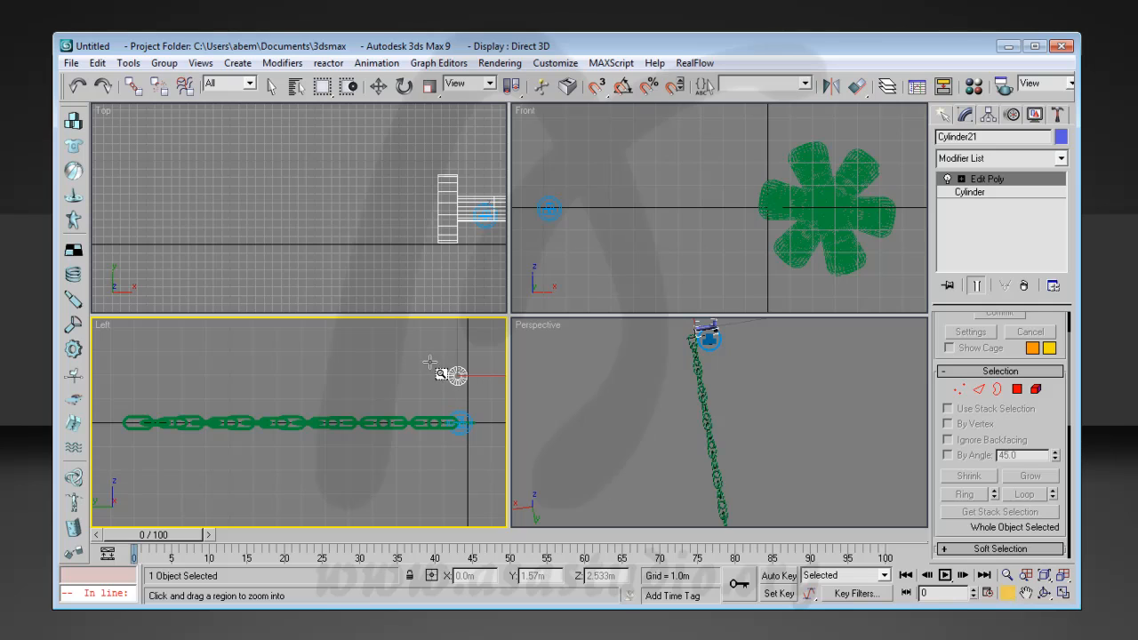
pyautogui.moveTo(428, 358); pyautogui.dragTo(496, 459)
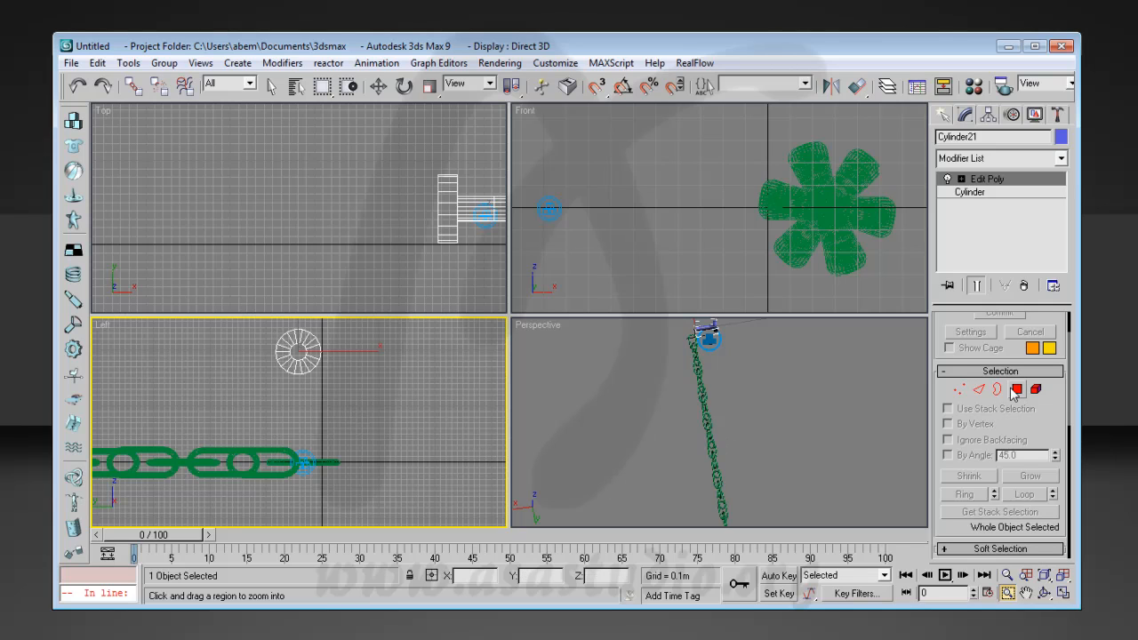
pyautogui.click(378, 86)
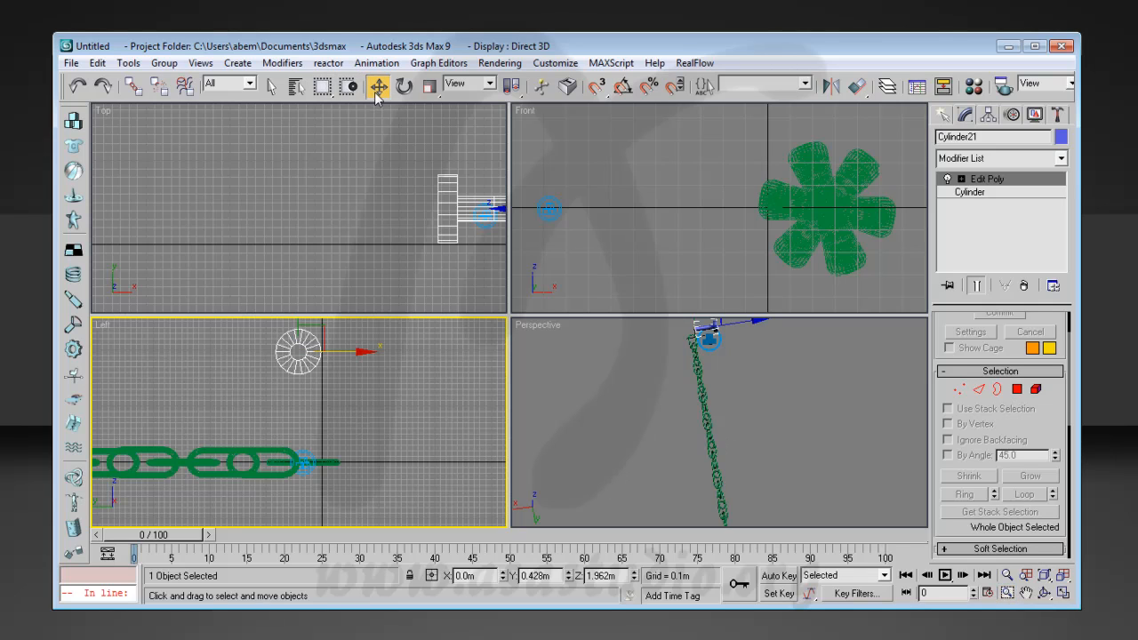
pyautogui.moveTo(323, 328); pyautogui.dragTo(351, 429)
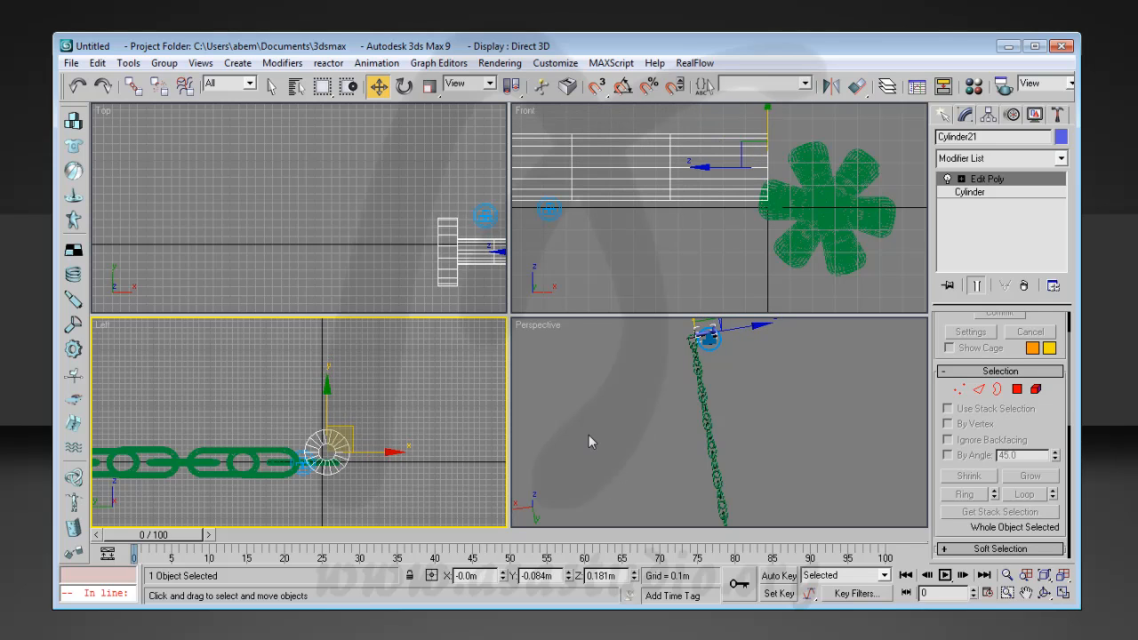
pyautogui.click(1027, 593)
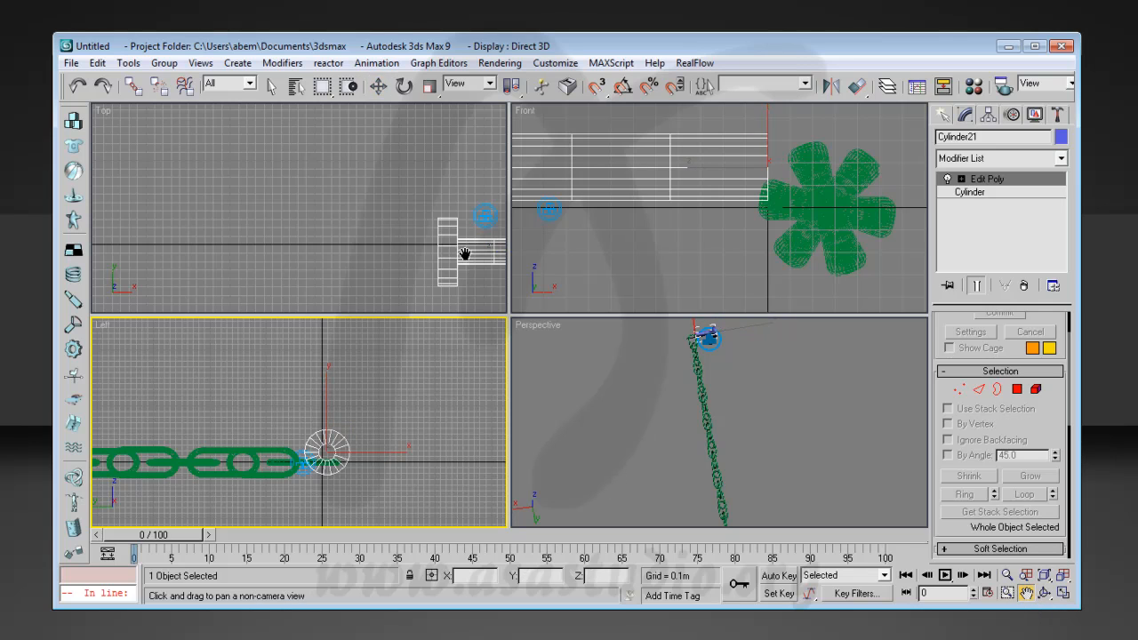
pyautogui.moveTo(458, 237); pyautogui.dragTo(226, 219)
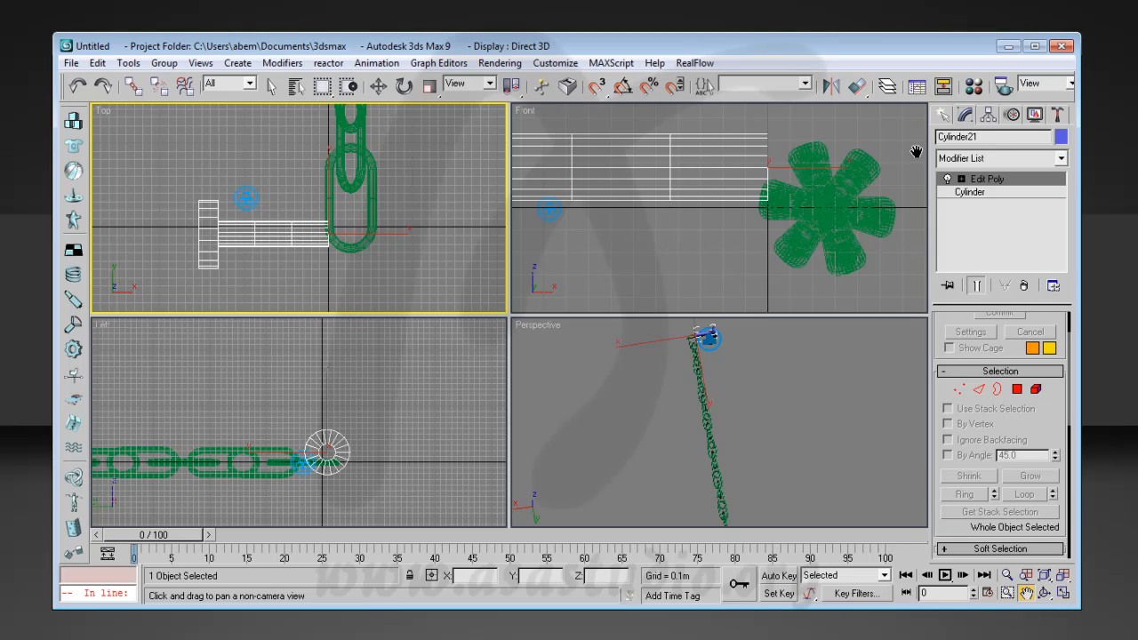
pyautogui.click(944, 114)
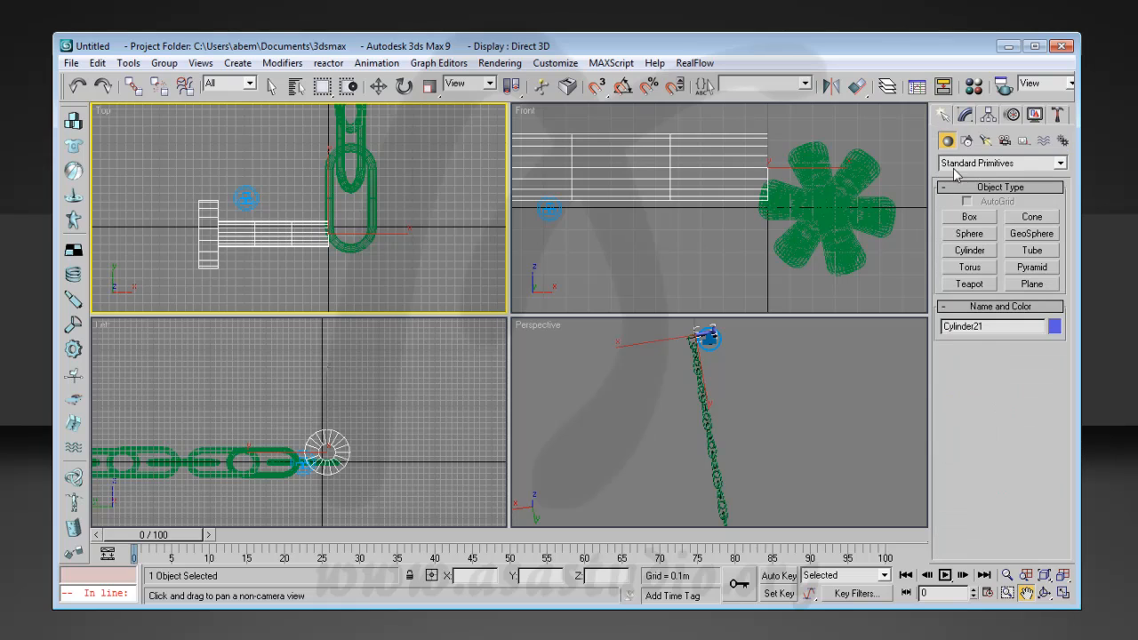
pyautogui.click(969, 218)
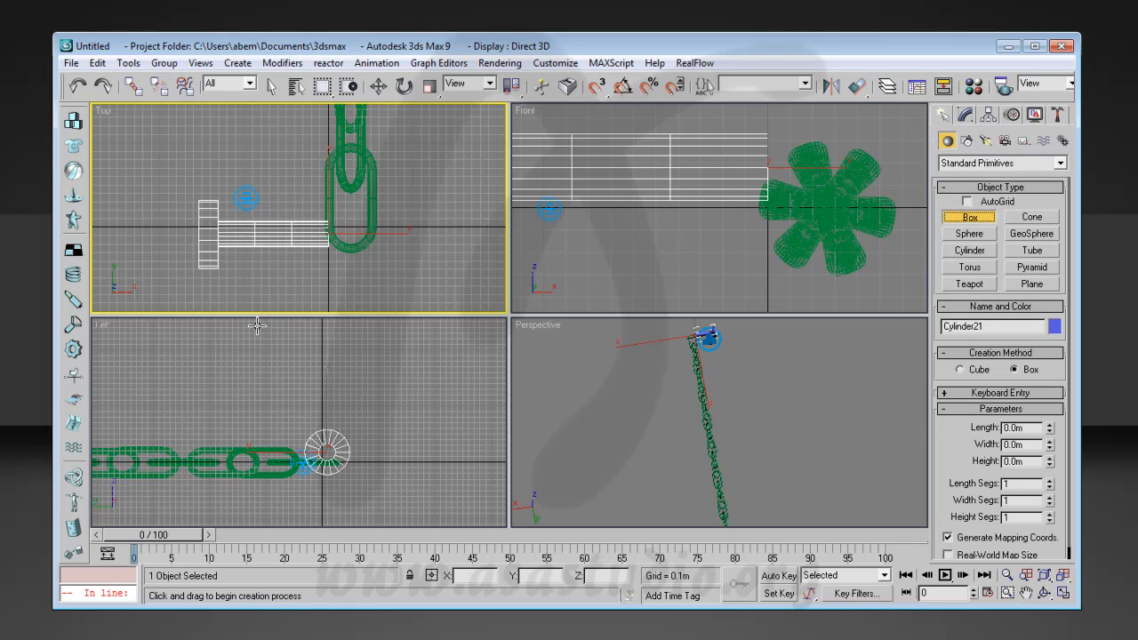
pyautogui.moveTo(257, 326); pyautogui.dragTo(491, 469)
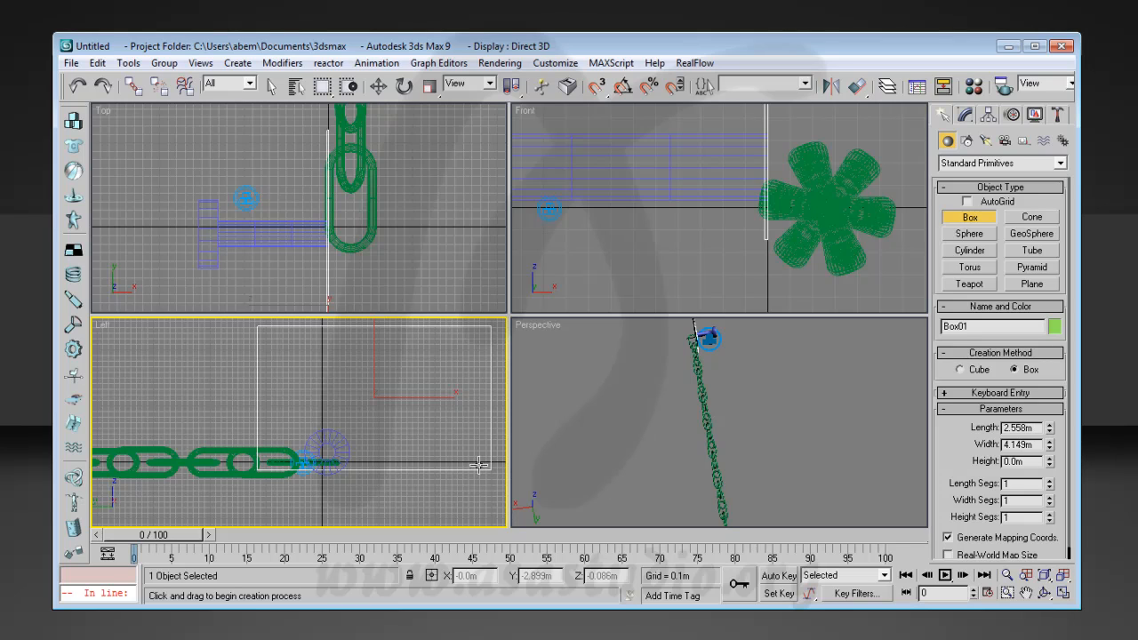
pyautogui.rightClick(434, 427)
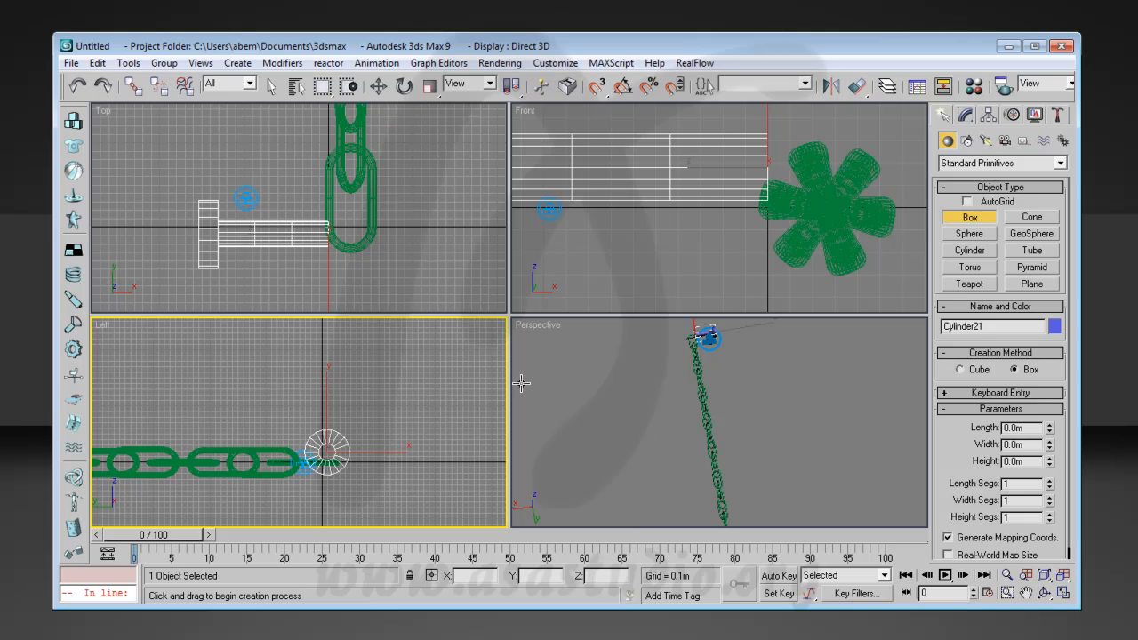
# Move the pin high above the chain in the Left view, to about Y 2.614 m and Z 8.304 m.
pyautogui.click(1065, 576)
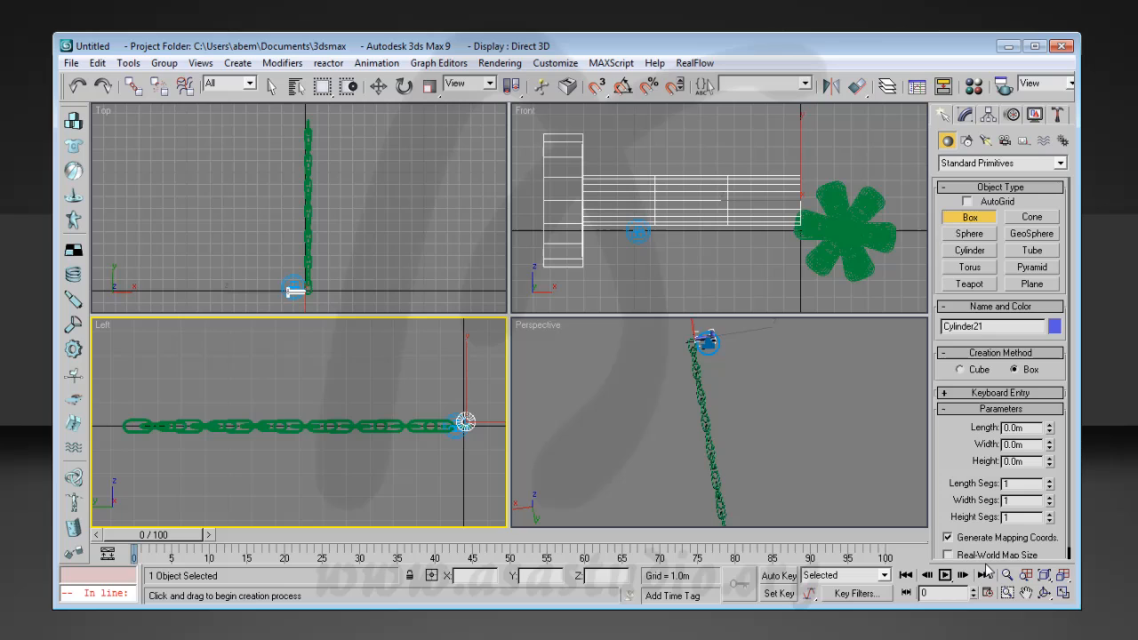
pyautogui.click(378, 86)
pyautogui.moveTo(484, 398); pyautogui.dragTo(423, 245)
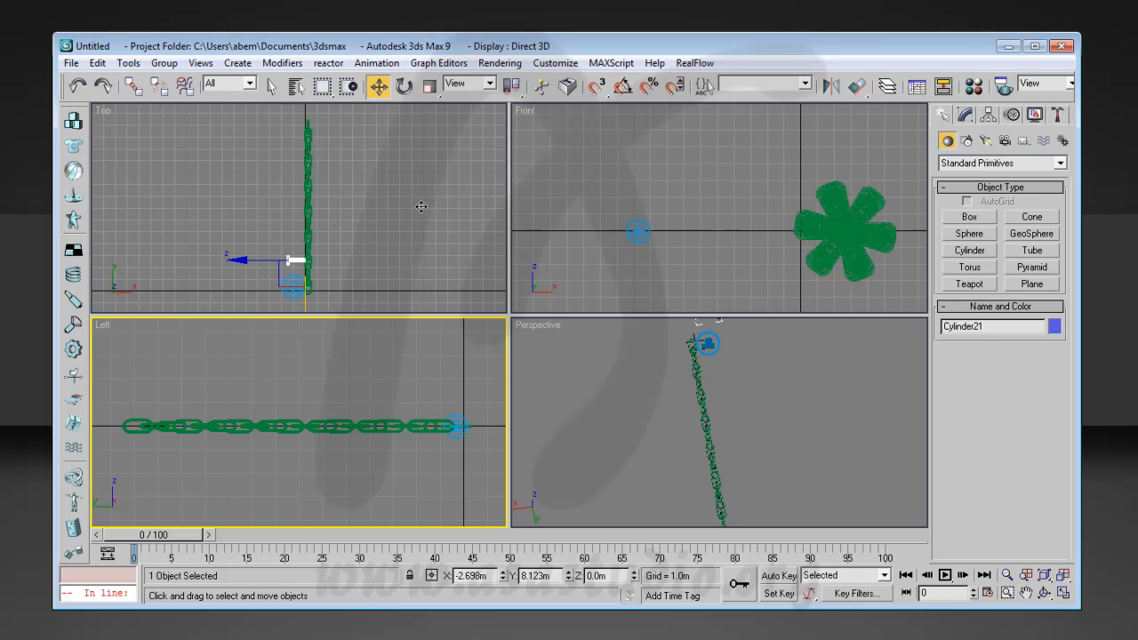
pyautogui.click(1065, 577)
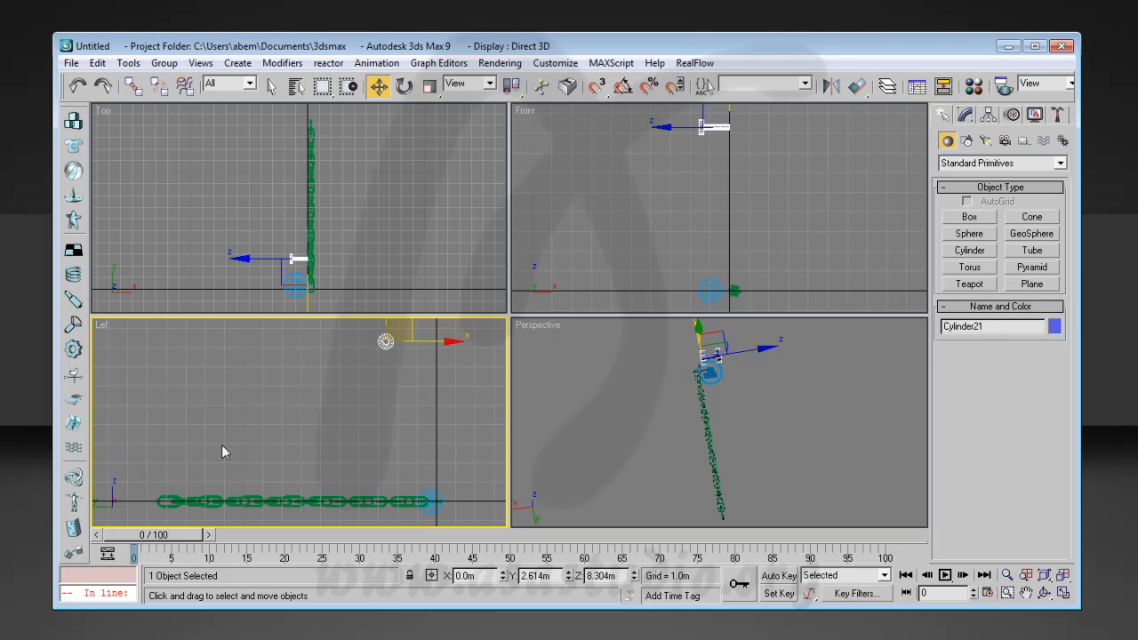
# Select the whole chain with its rigid body collection and move it in the Left view until its far end link surrounds the pin.
pyautogui.moveTo(141, 470); pyautogui.dragTo(477, 523)
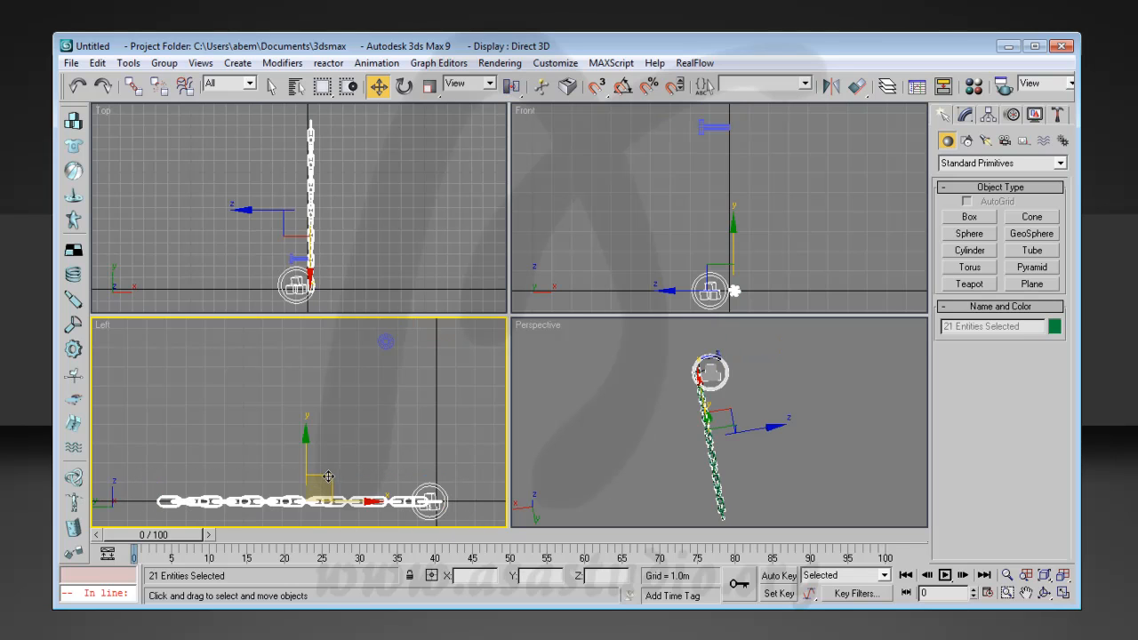
pyautogui.moveTo(326, 475); pyautogui.dragTo(546, 314)
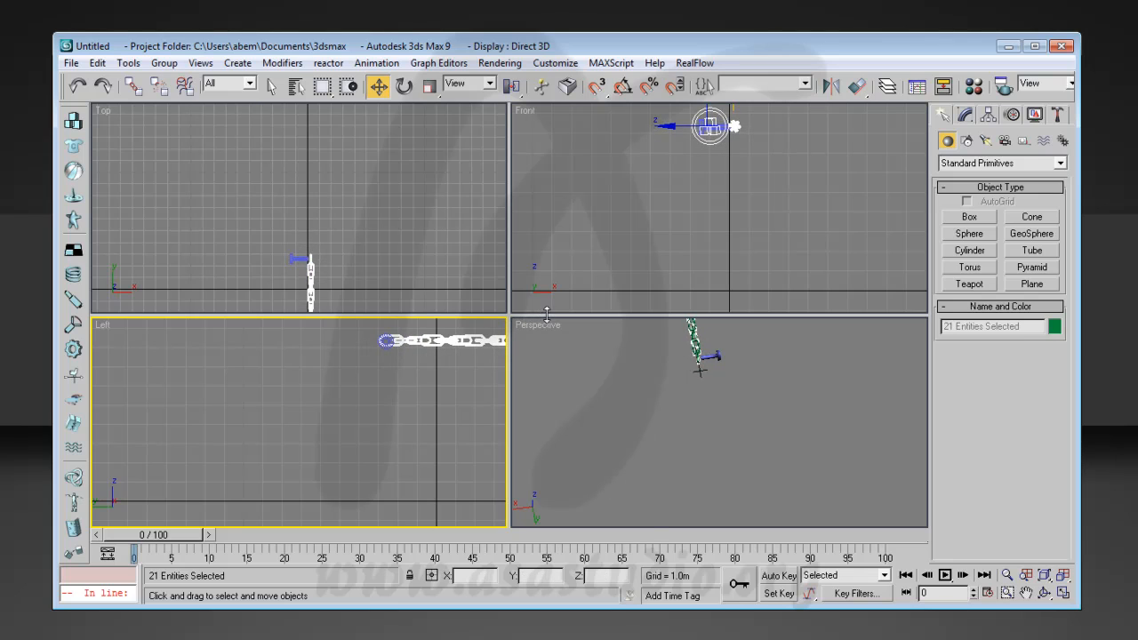
pyautogui.click(1008, 593)
pyautogui.moveTo(362, 357); pyautogui.dragTo(419, 325)
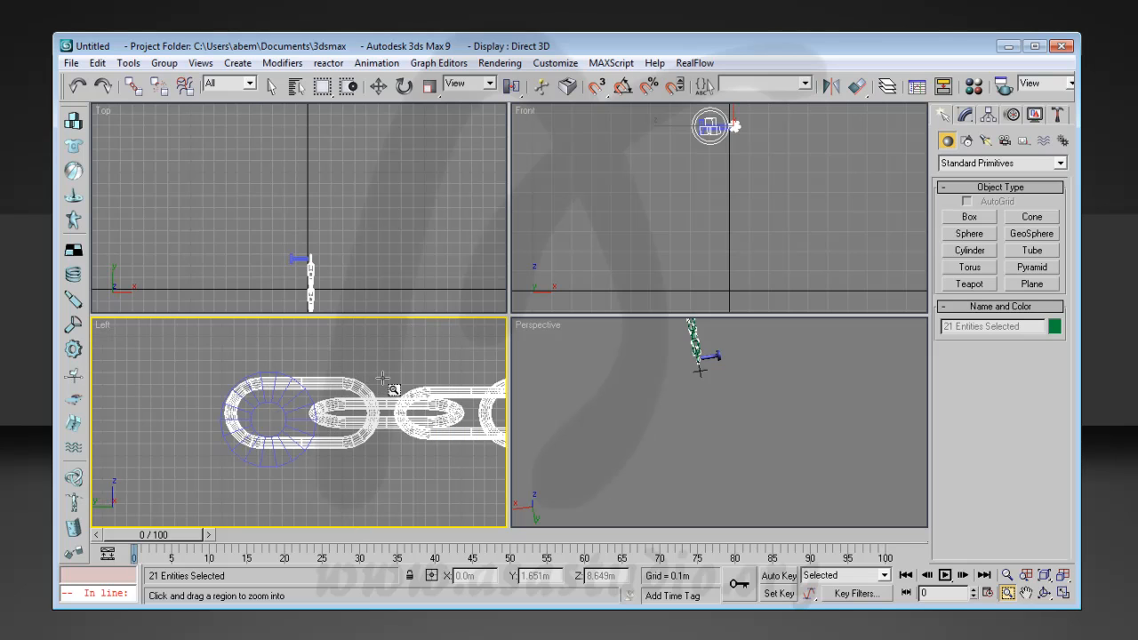
pyautogui.click(378, 86)
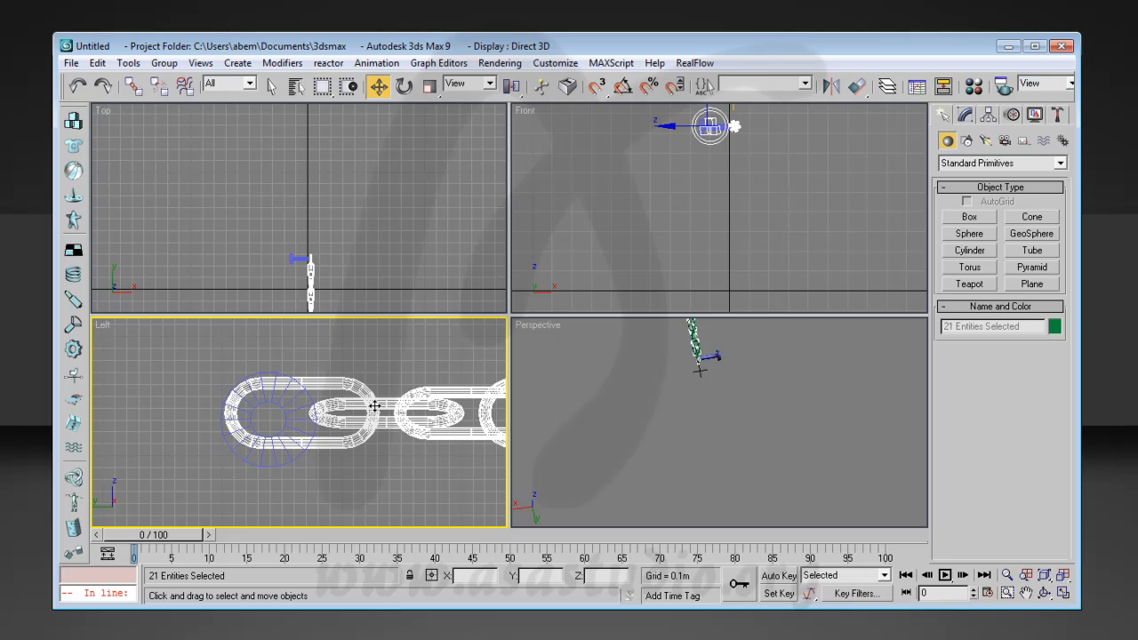
pyautogui.moveTo(374, 408); pyautogui.dragTo(373, 412)
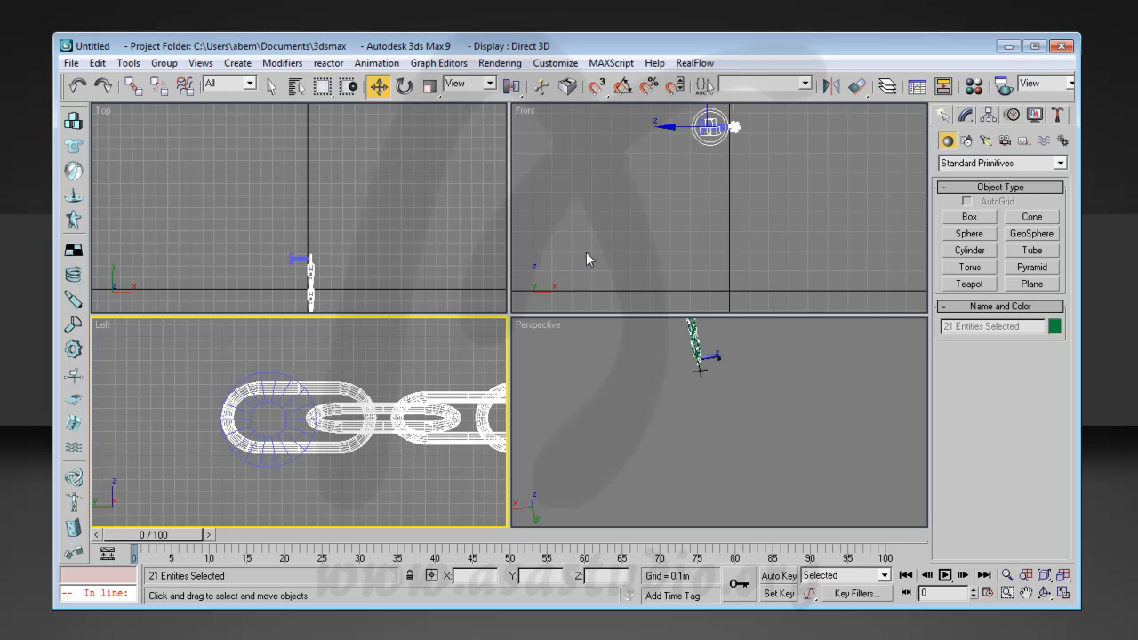
# Lengthen the pin through the link by moving its headless-end vertex rings along X, the outermost ring to about 2.53 m.
pyautogui.click(297, 259)
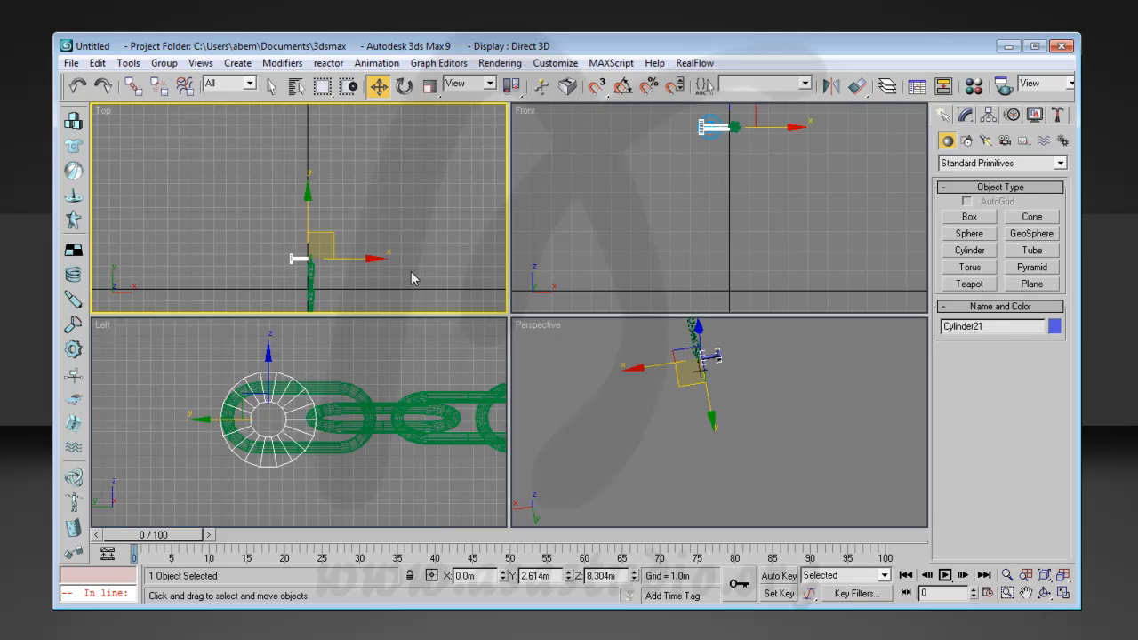
pyautogui.click(967, 117)
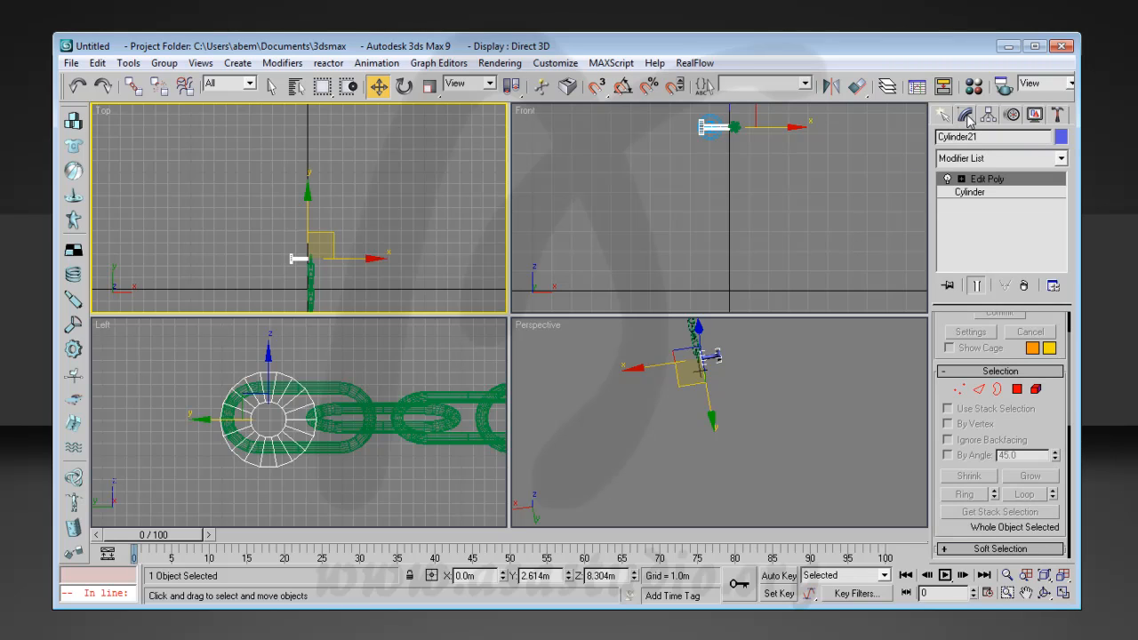
pyautogui.click(959, 389)
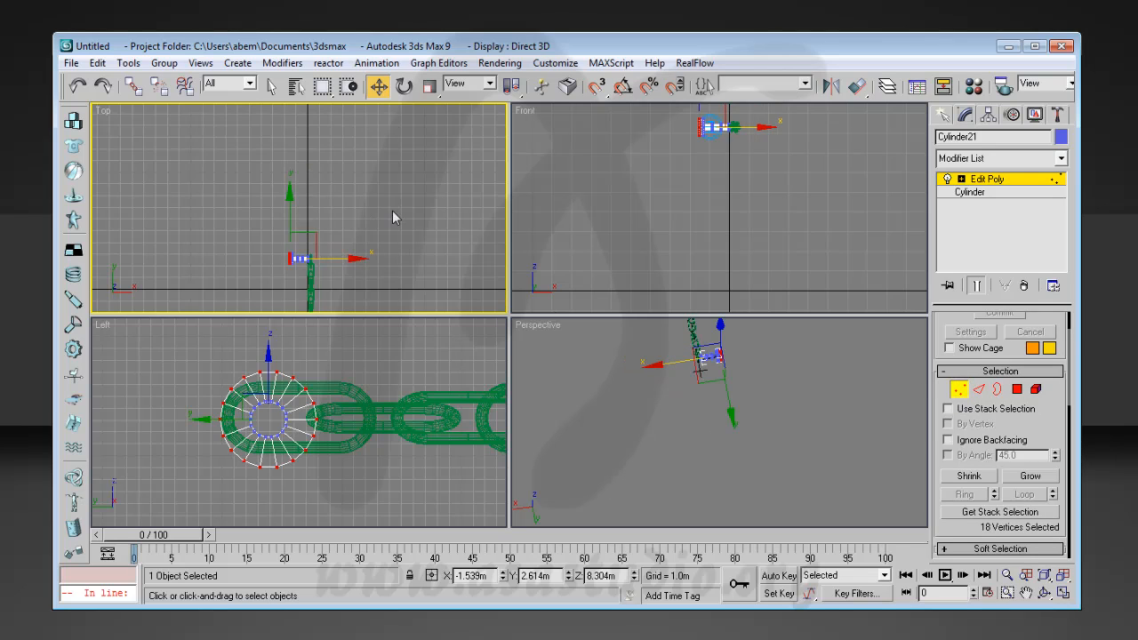
pyautogui.moveTo(376, 216); pyautogui.dragTo(304, 290)
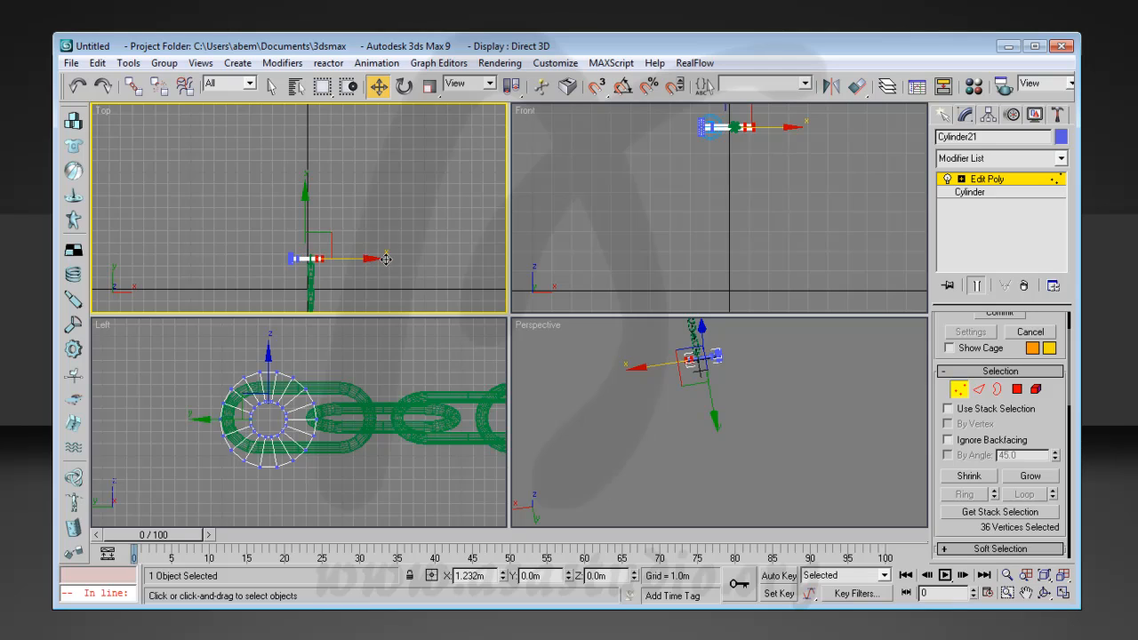
pyautogui.moveTo(403, 219); pyautogui.dragTo(324, 293)
pyautogui.moveTo(392, 259); pyautogui.dragTo(407, 270)
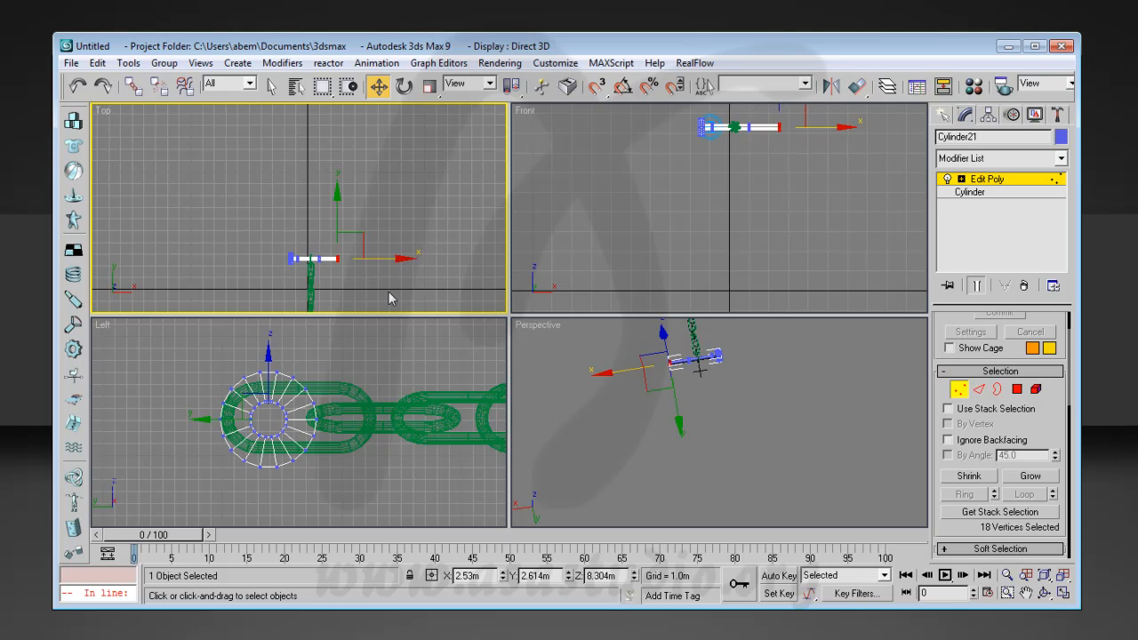
pyautogui.click(959, 389)
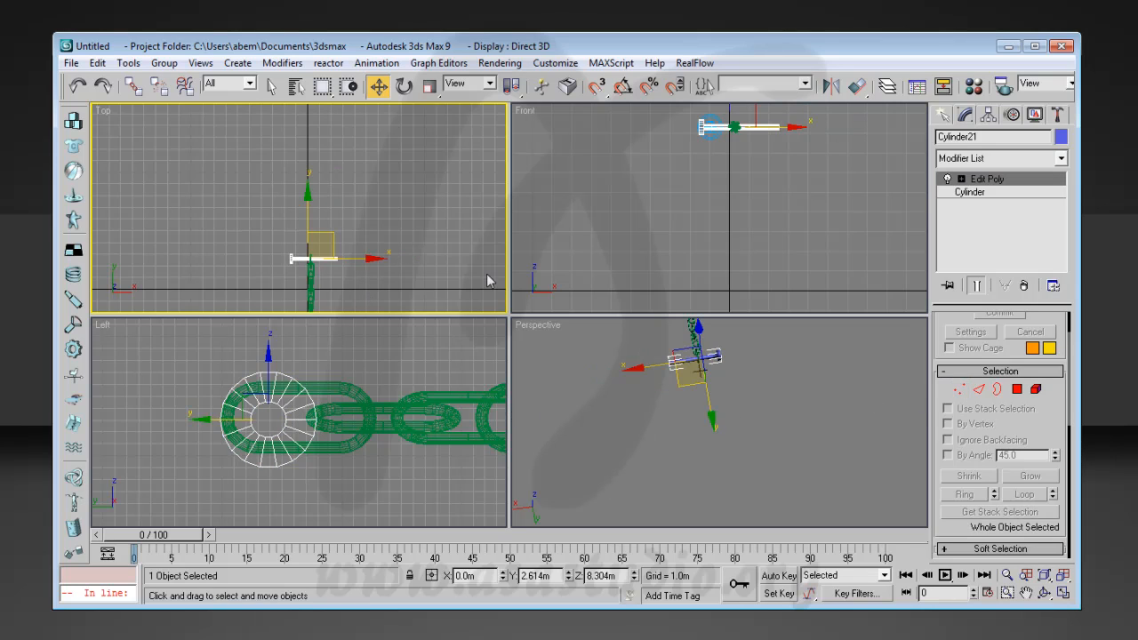
# Move the rigid body collection icon away from the pin to about X -7.676 m and add Cylinder02 through Cylinder21 to the collection.
pyautogui.click(714, 136)
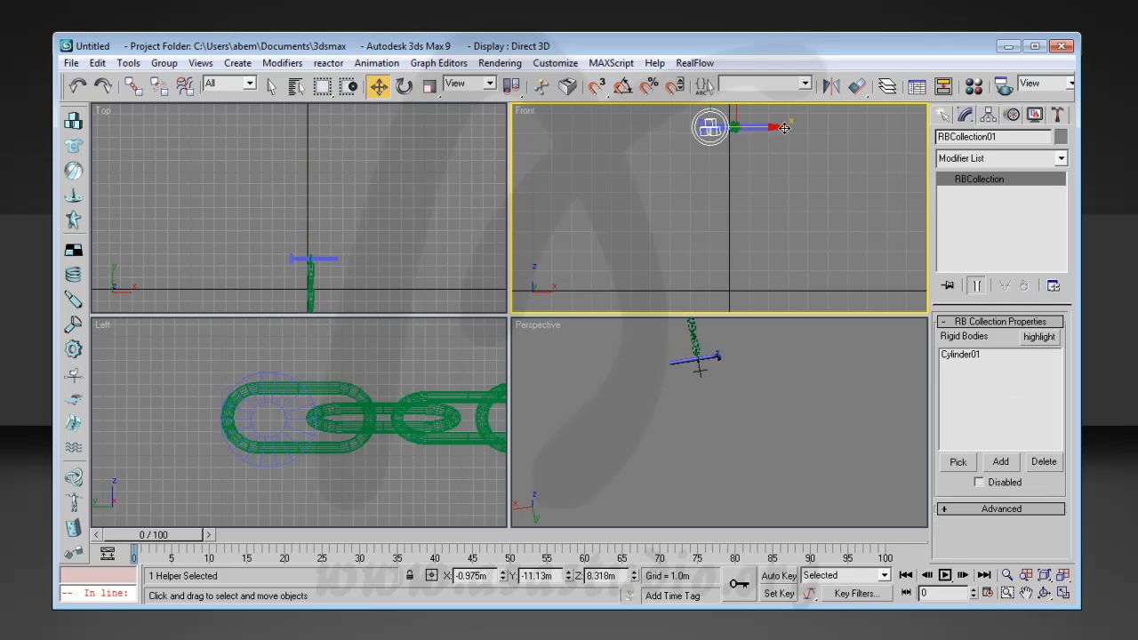
pyautogui.moveTo(781, 127); pyautogui.dragTo(650, 139)
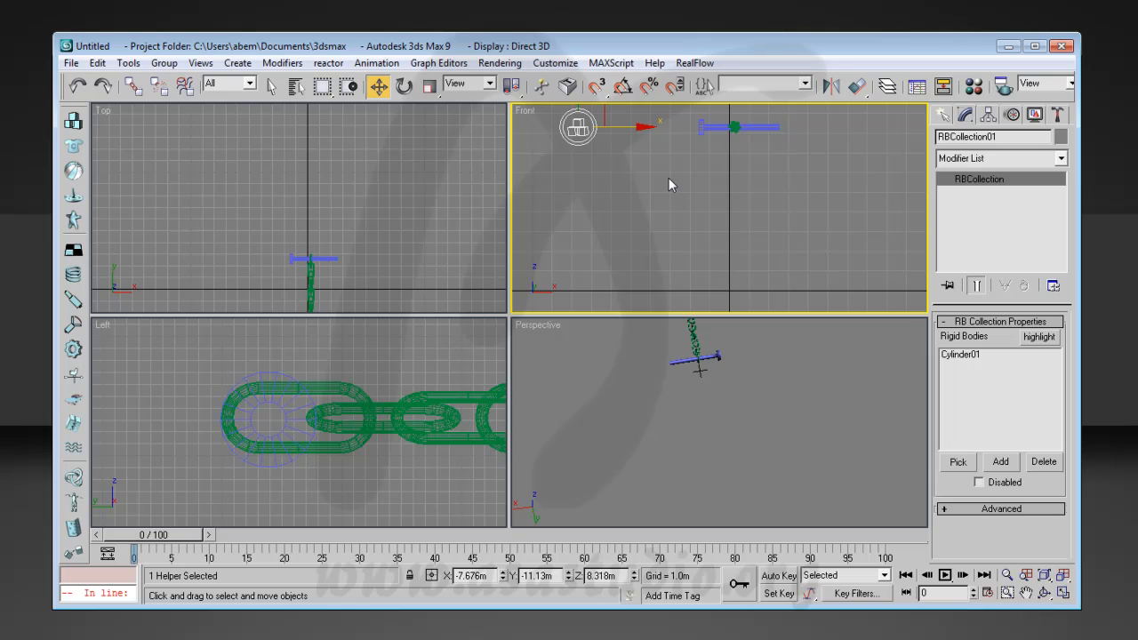
pyautogui.click(958, 461)
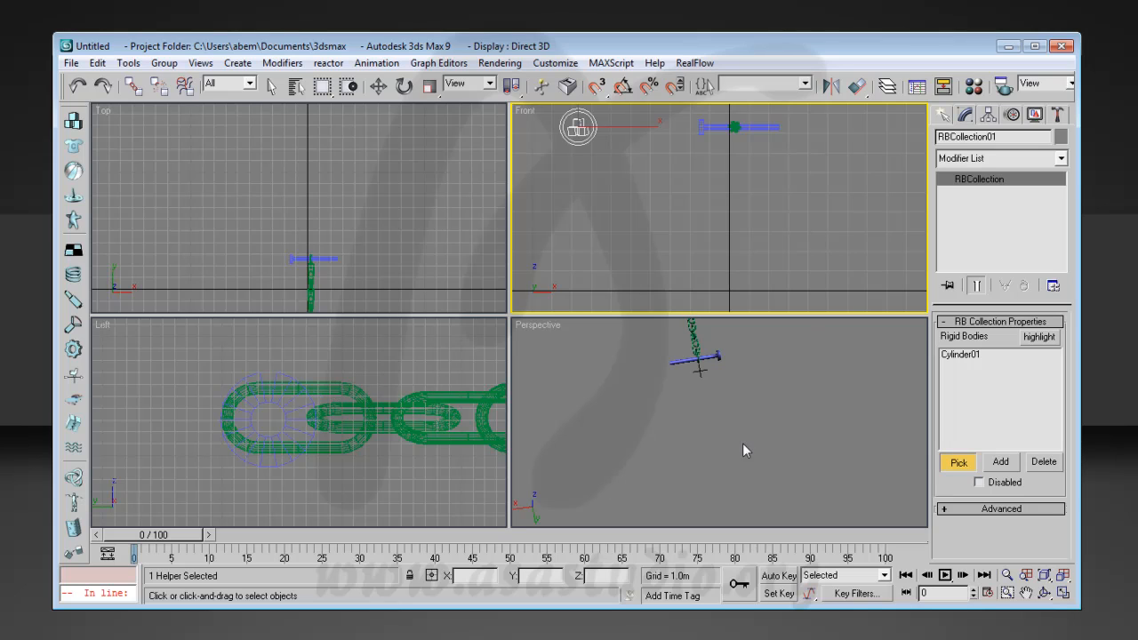
pyautogui.click(1000, 462)
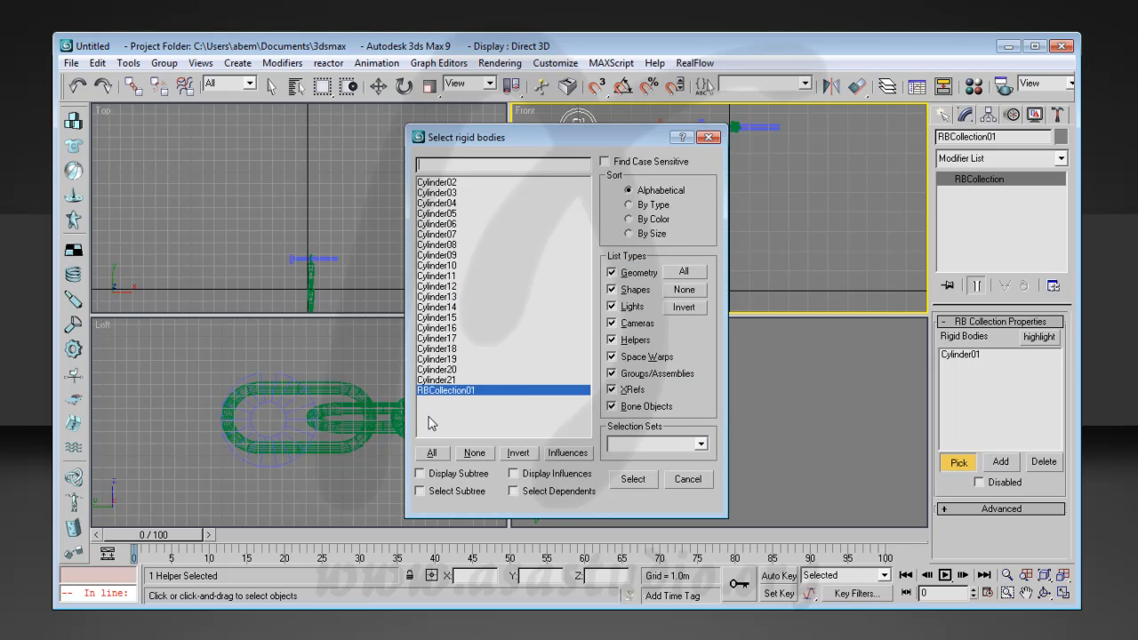
pyautogui.click(440, 380)
pyautogui.keyDown('shift'); pyautogui.click(449, 183); pyautogui.keyUp('shift')
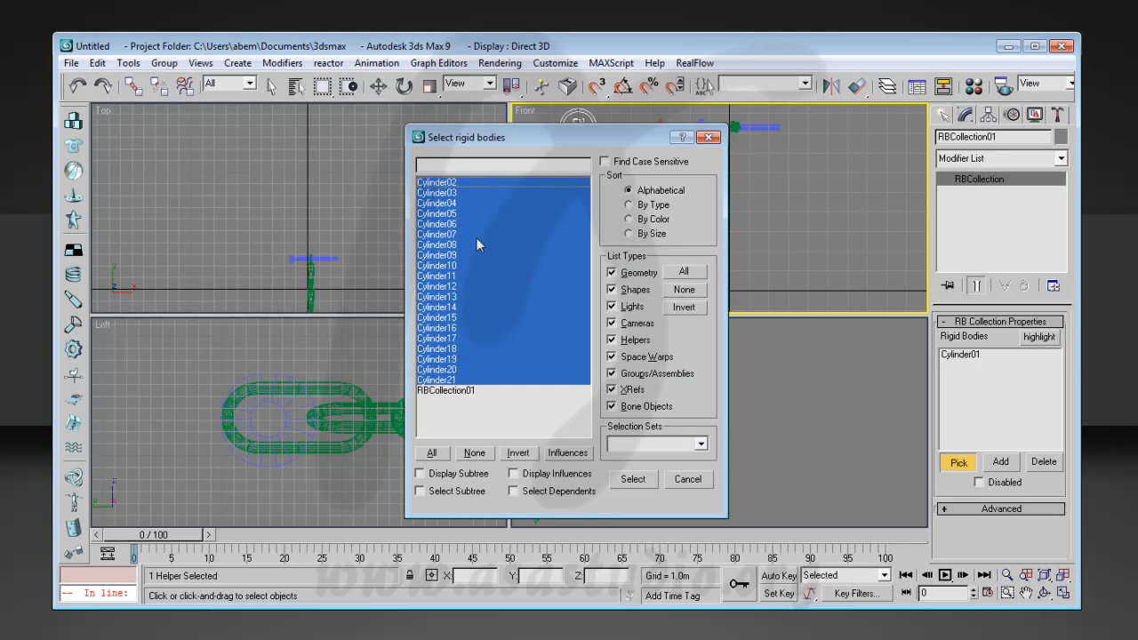
pyautogui.click(634, 479)
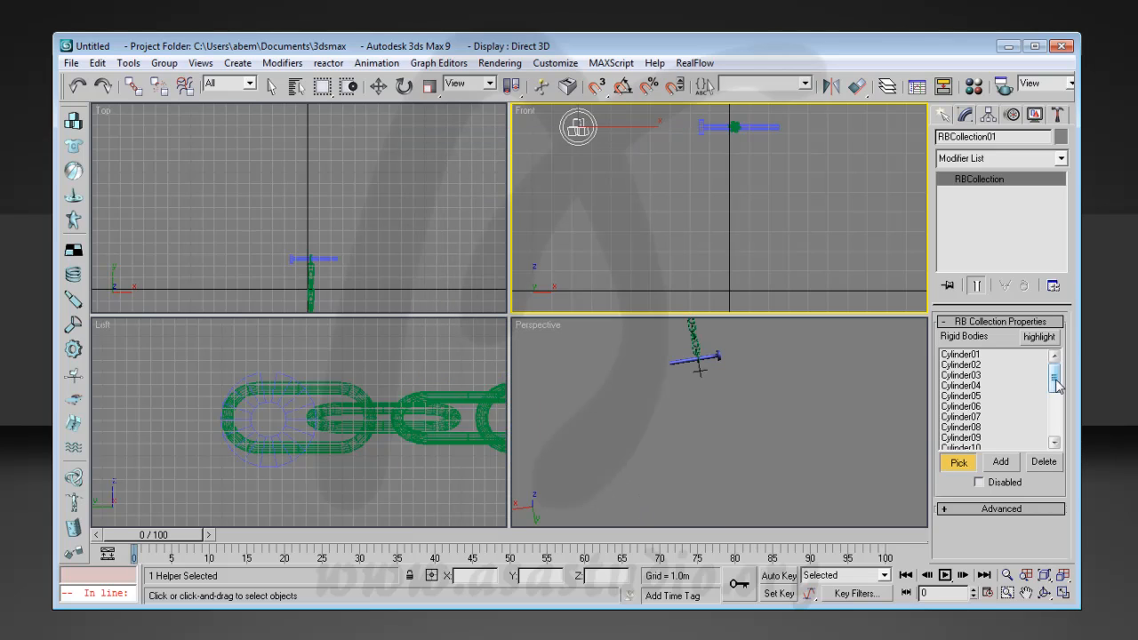
pyautogui.moveTo(1055, 370)
pyautogui.mouseDown()
pyautogui.moveTo(1064, 449)
pyautogui.moveTo(1065, 382)
pyautogui.moveTo(1058, 436)
pyautogui.moveTo(1061, 394)
pyautogui.moveTo(1064, 382)
pyautogui.moveTo(1067, 433)
pyautogui.moveTo(1080, 376)
pyautogui.moveTo(1080, 427)
pyautogui.moveTo(1072, 369)
pyautogui.mouseUp()
# Select the pin and give it mass 0 and the Unyielding option in its reactor physical properties.
pyautogui.rightClick(293, 260)
pyautogui.click(328, 259)
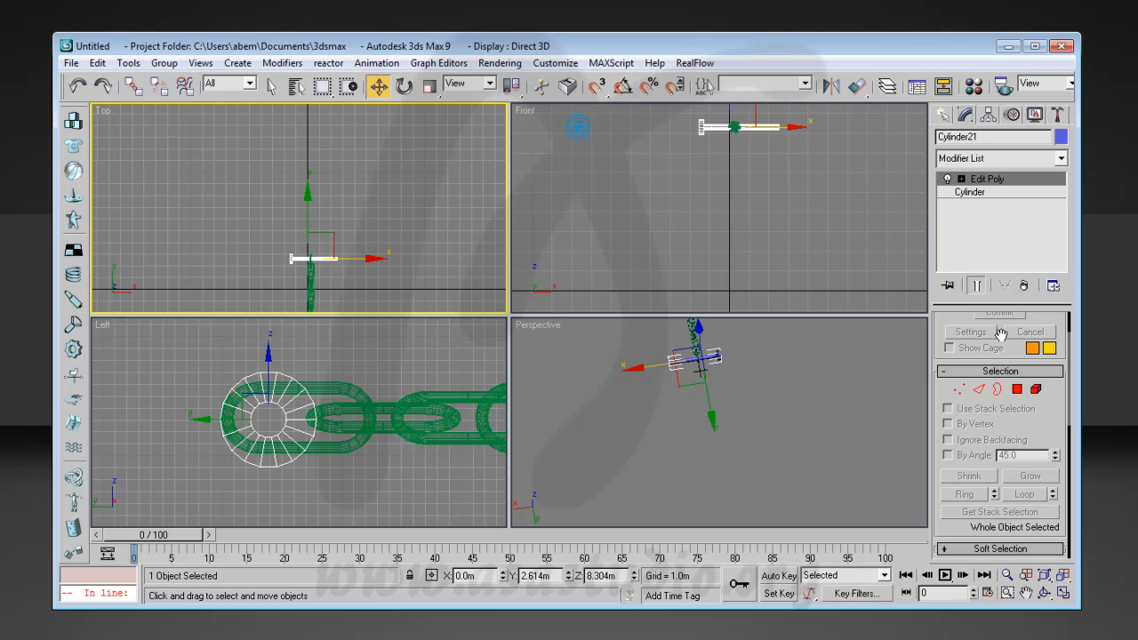
pyautogui.click(1057, 115)
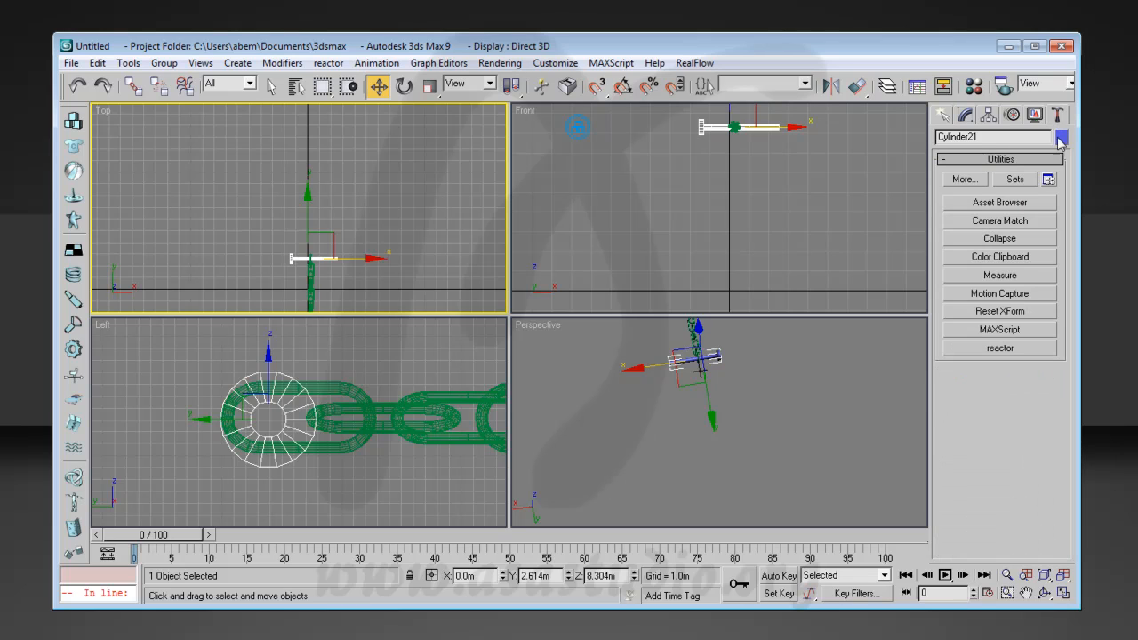
pyautogui.click(1001, 348)
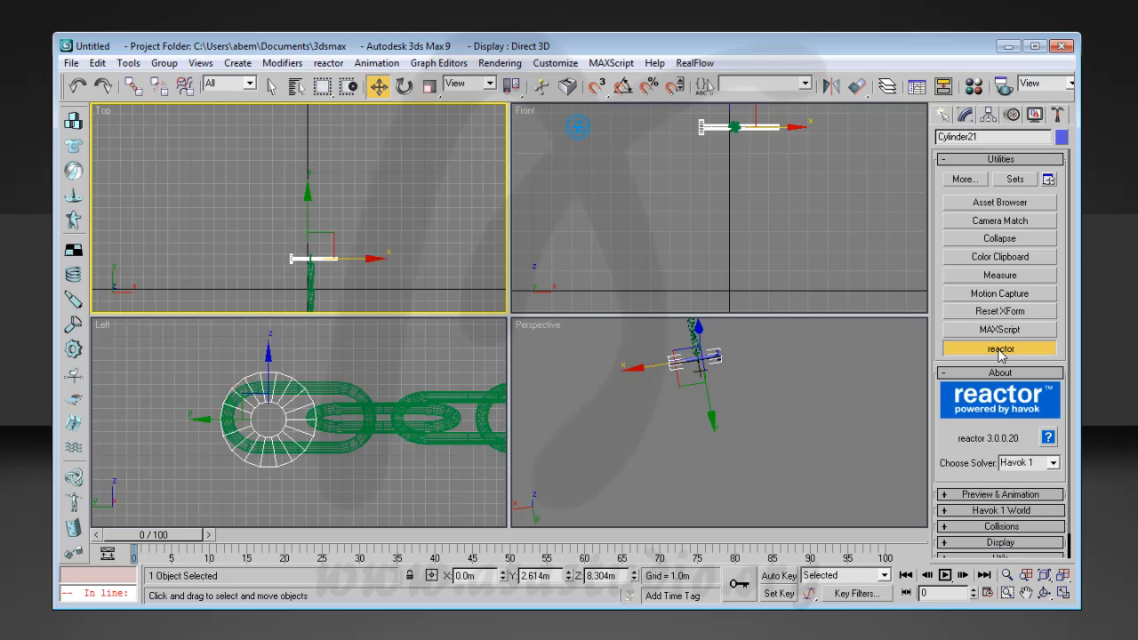
pyautogui.scroll(-2, 1063, 485)
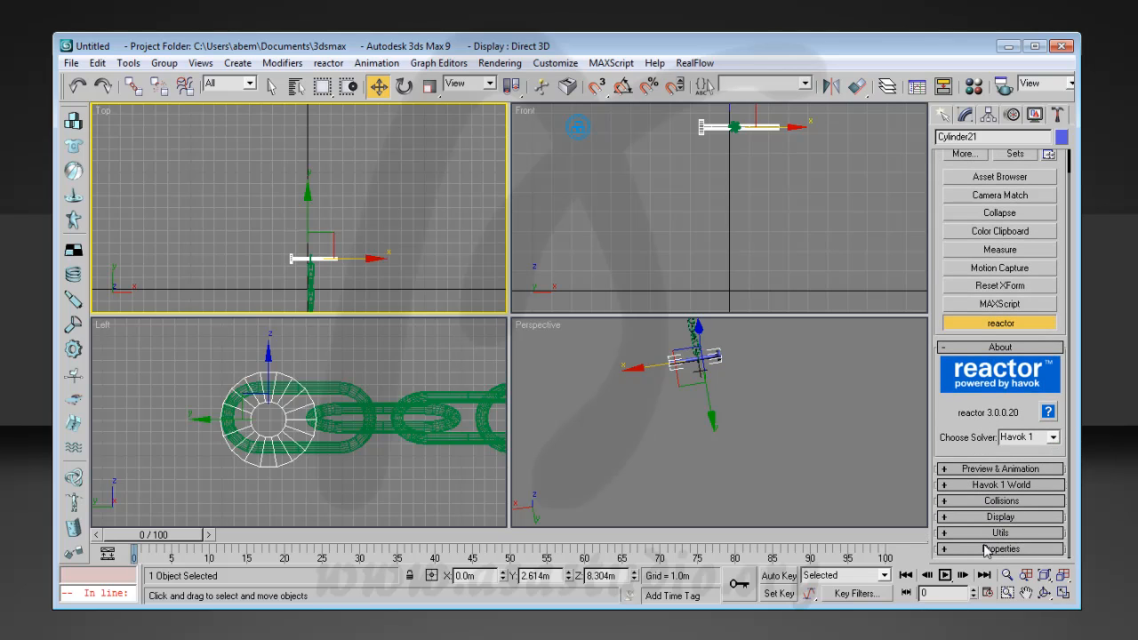
pyautogui.click(1000, 534)
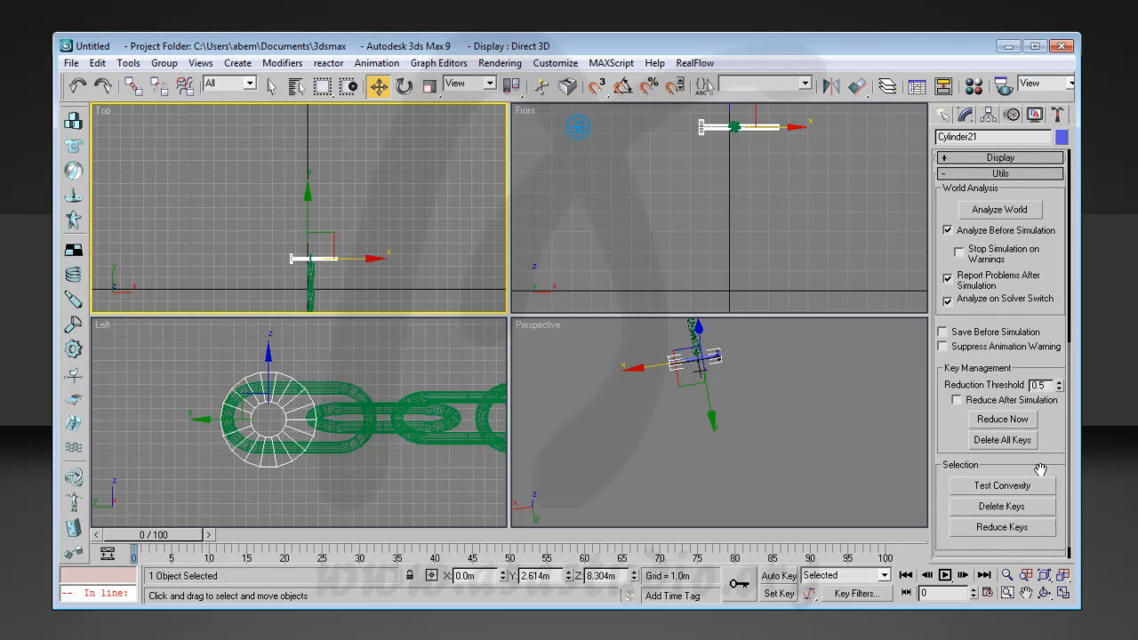
pyautogui.scroll(-1, 1009, 552)
pyautogui.click(1004, 546)
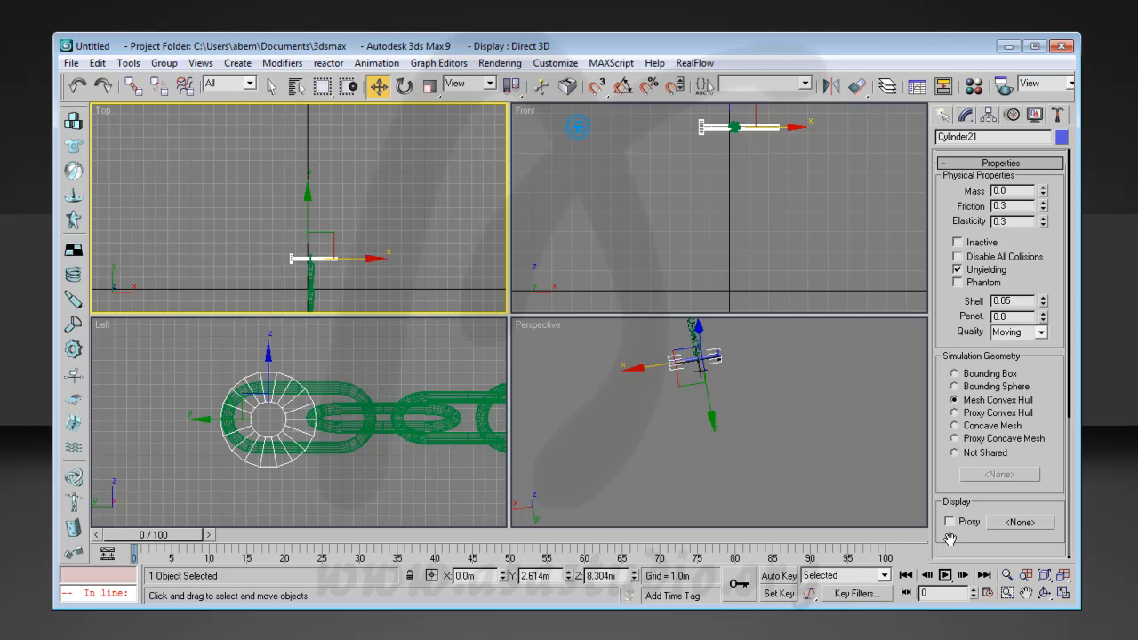
pyautogui.click(749, 410)
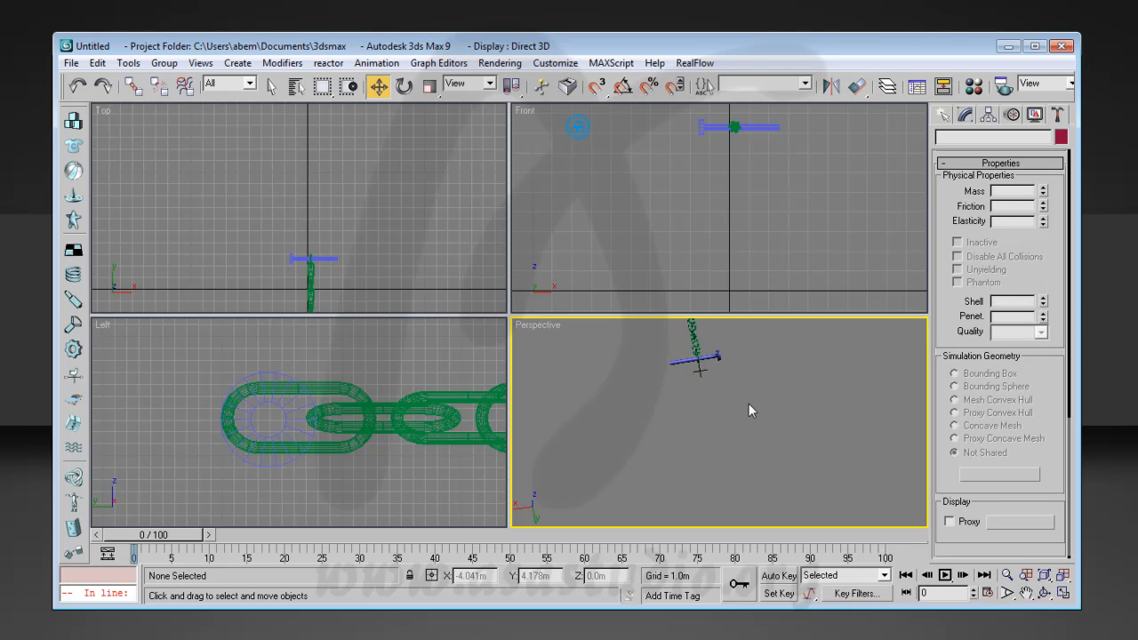
# Select all 20 chain links in the Top view and set their reactor mass to 12.
pyautogui.click(1063, 575)
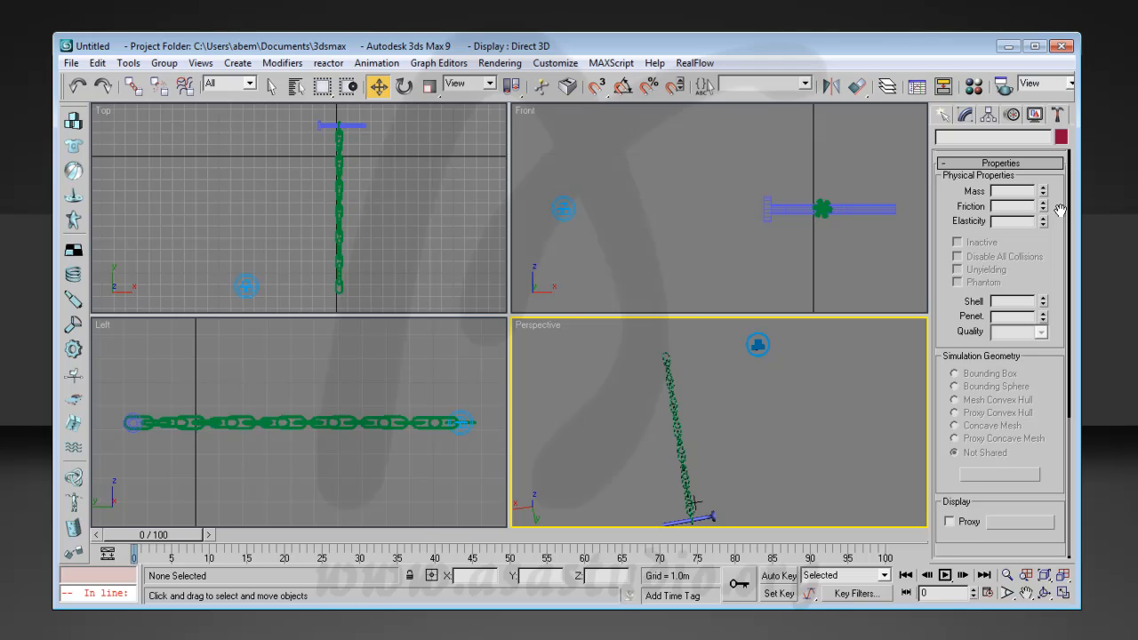
pyautogui.moveTo(1061, 210); pyautogui.dragTo(1061, 216)
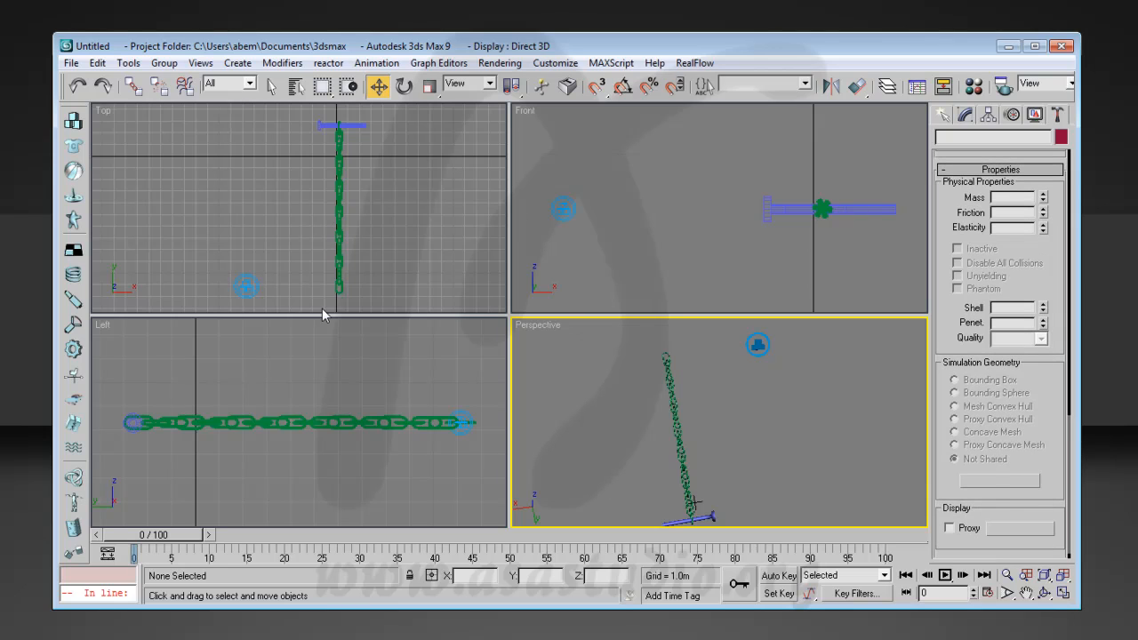
pyautogui.moveTo(309, 303); pyautogui.dragTo(426, 130)
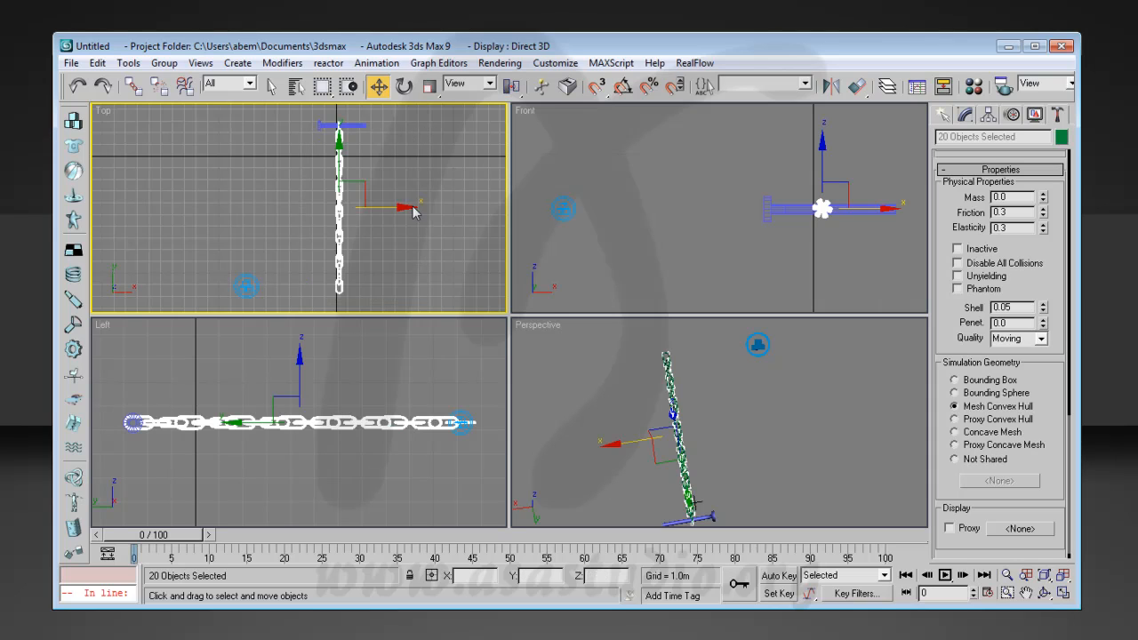
pyautogui.doubleClick(1023, 198)
pyautogui.write('12')
pyautogui.press('Return')
# Open the reactor real-time preview of the chain and pin and examine them from different angles.
pyautogui.moveTo(1060, 257); pyautogui.dragTo(1050, 418)
pyautogui.moveTo(1057, 194); pyautogui.dragTo(1056, 447)
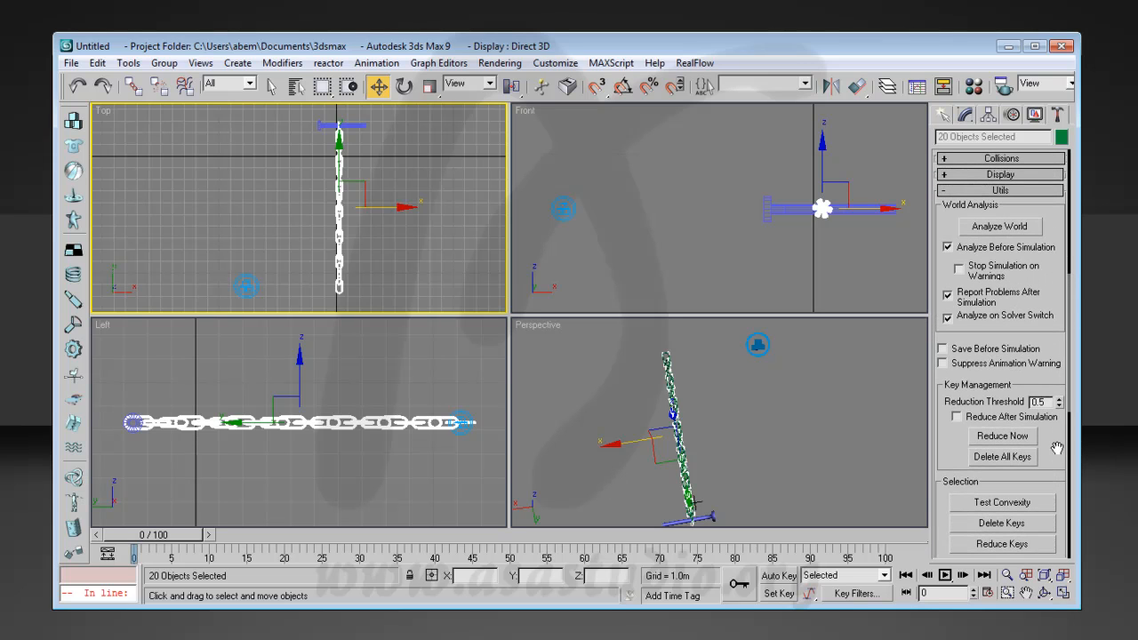
pyautogui.moveTo(1050, 222); pyautogui.dragTo(1050, 407)
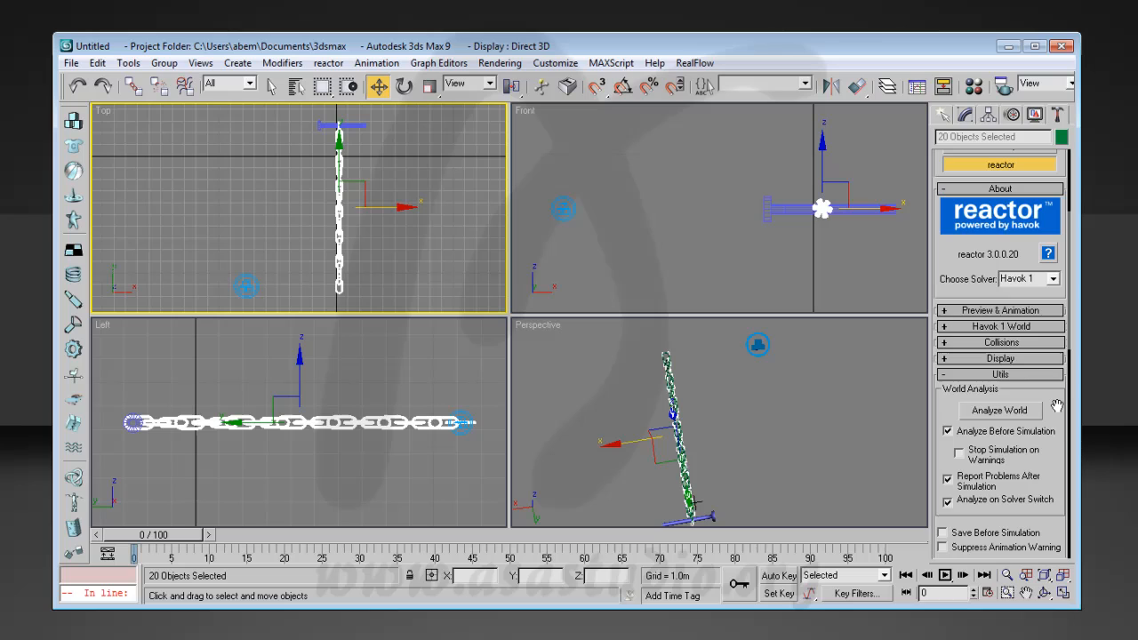
pyautogui.click(1003, 310)
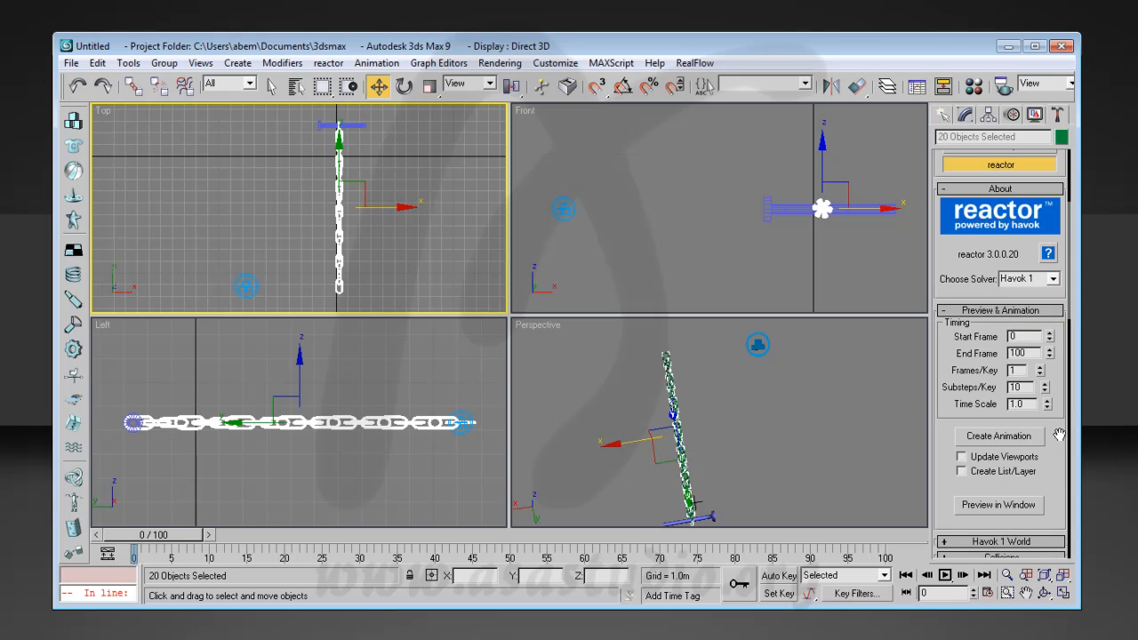
pyautogui.moveTo(1060, 434); pyautogui.dragTo(1062, 362)
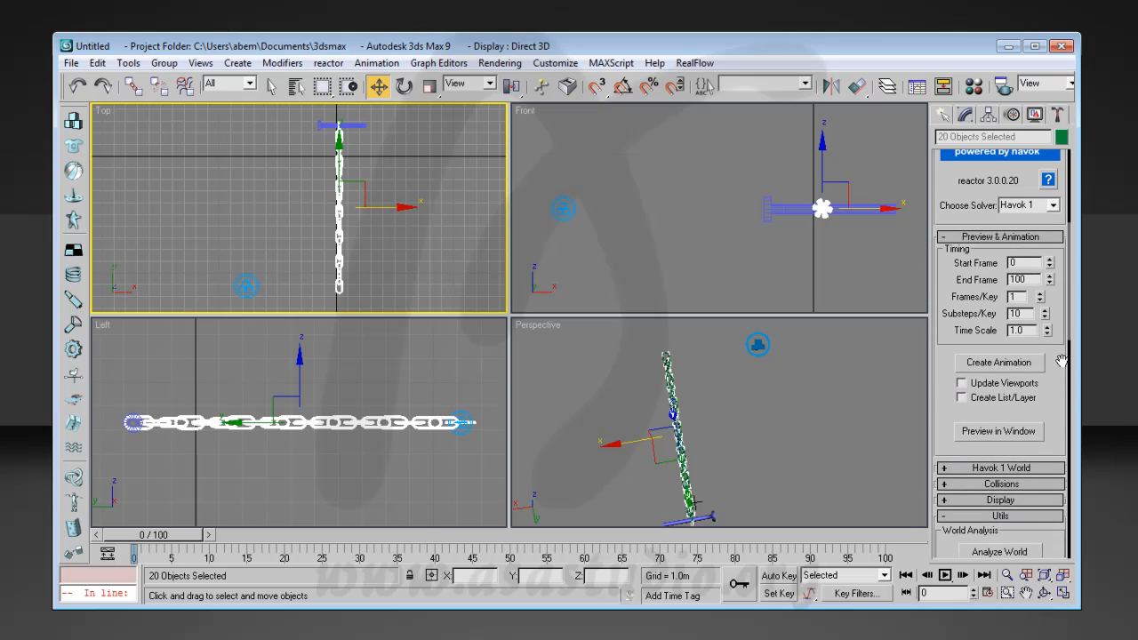
pyautogui.click(1001, 431)
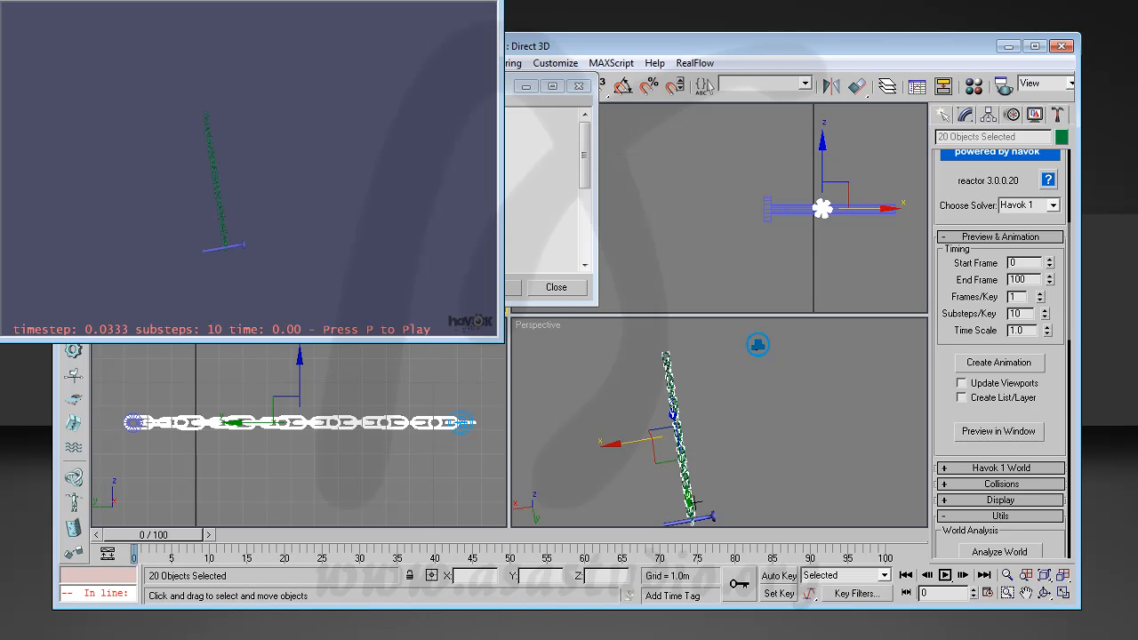
pyautogui.moveTo(242, 0); pyautogui.dragTo(342, 92)
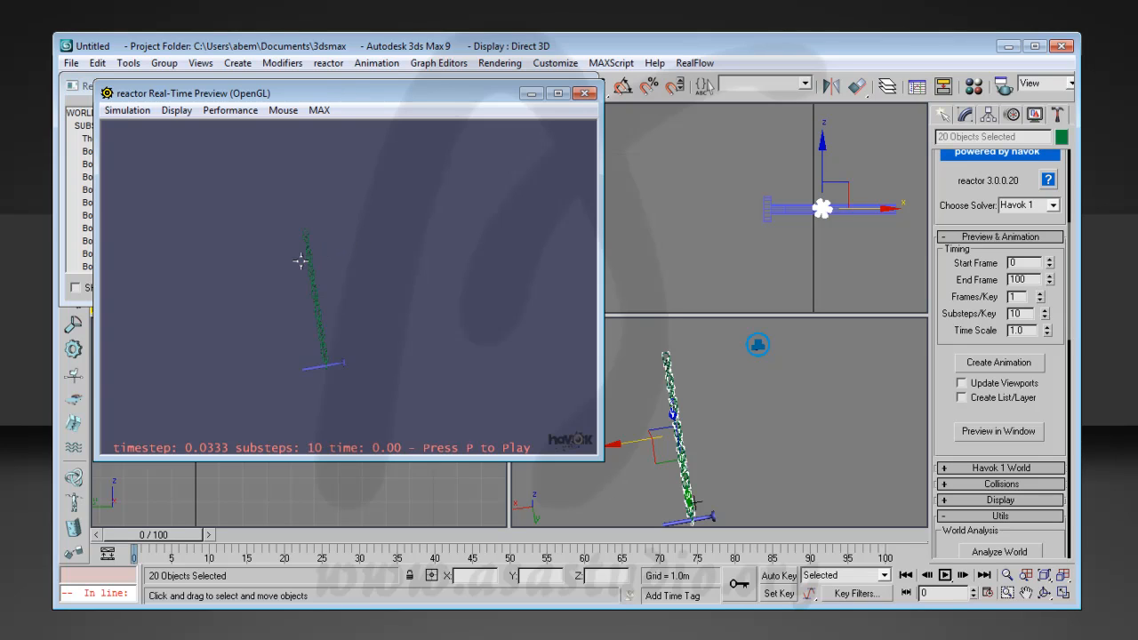
pyautogui.moveTo(310, 259); pyautogui.dragTo(310, 253)
pyautogui.moveTo(330, 345); pyautogui.dragTo(356, 231)
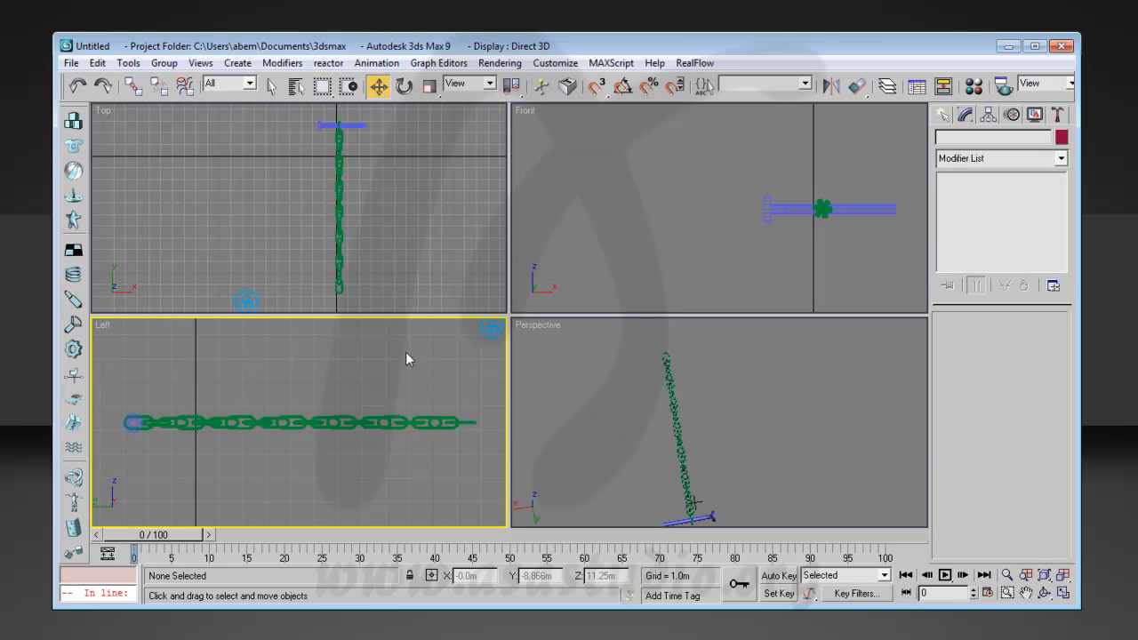
# Check the rigid body collection's member list to its end, and set the simulation geometry of all 20 chain links to Concave Mesh.
pyautogui.click(492, 329)
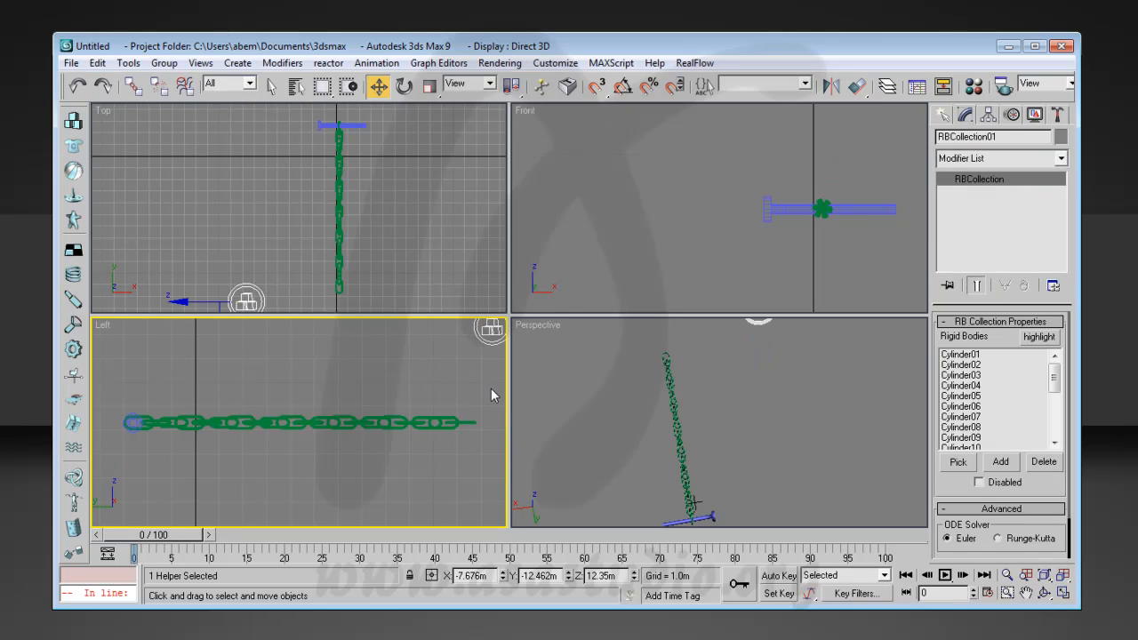
pyautogui.moveTo(1055, 378); pyautogui.dragTo(1060, 436)
pyautogui.moveTo(486, 406); pyautogui.dragTo(334, 464)
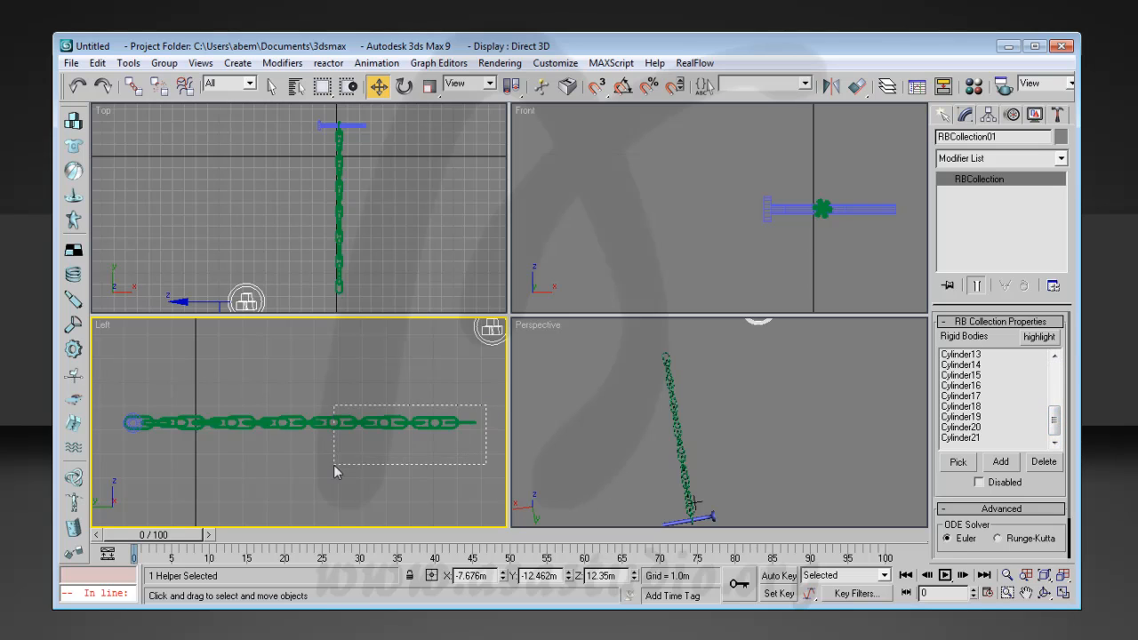
pyautogui.moveTo(204, 460); pyautogui.dragTo(150, 456)
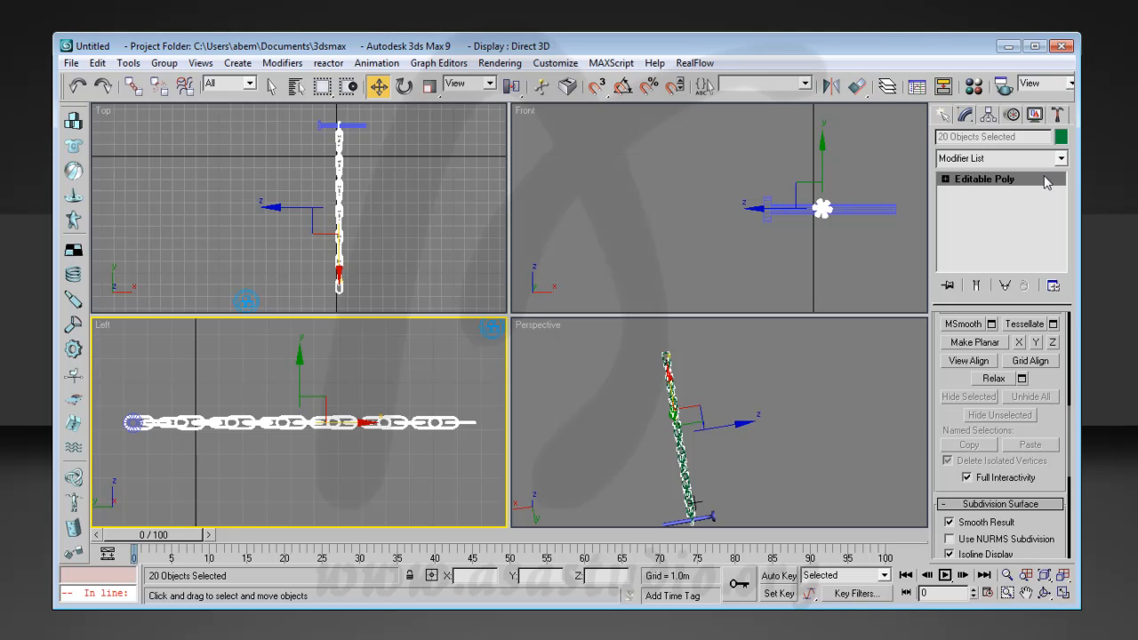
pyautogui.click(1058, 115)
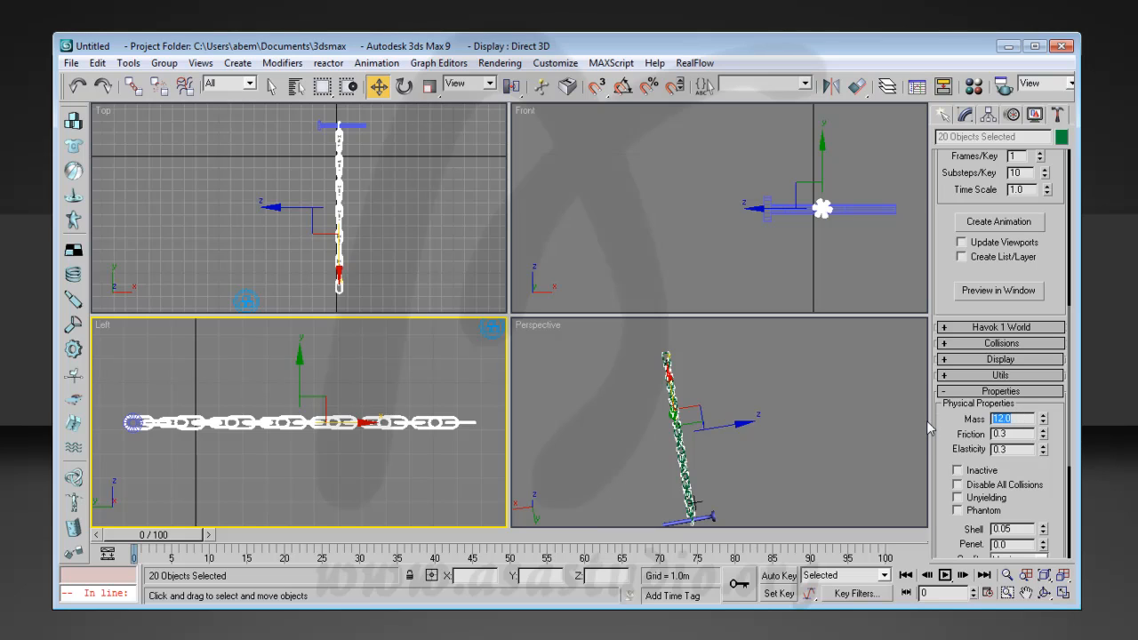
pyautogui.press('BackSpace')
pyautogui.press('BackSpace')
pyautogui.moveTo(1058, 485); pyautogui.dragTo(1061, 319)
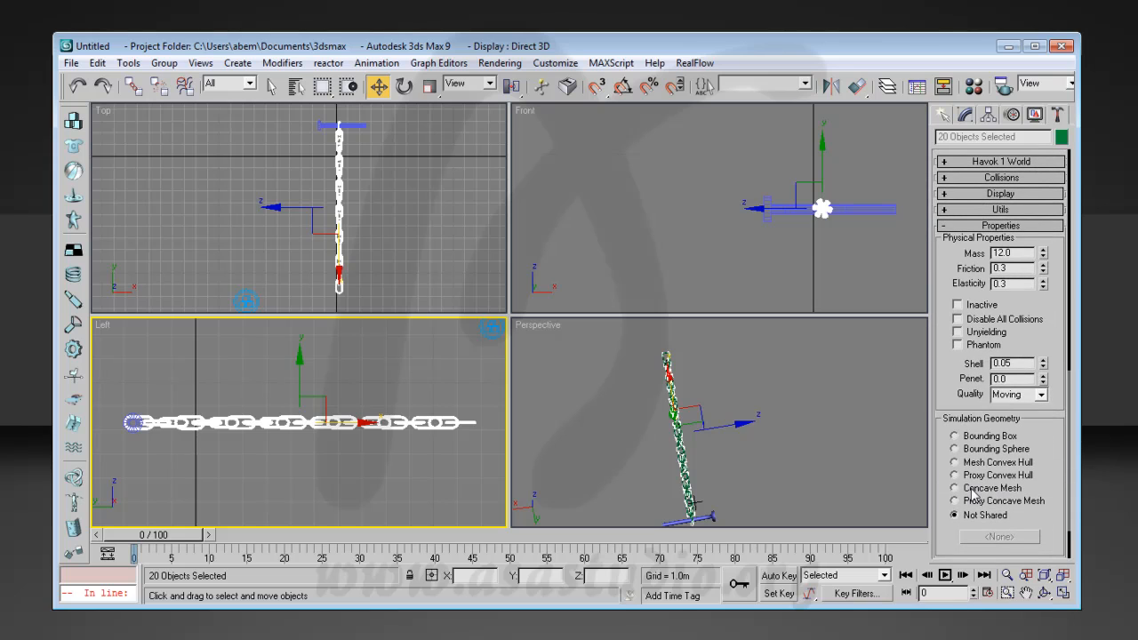
pyautogui.click(958, 488)
# Orbit the chain in a new real-time preview, play the simulation, and close the preview and the reactor messages.
pyautogui.moveTo(1057, 322); pyautogui.dragTo(1054, 476)
pyautogui.moveTo(1060, 267); pyautogui.dragTo(1060, 293)
pyautogui.click(993, 311)
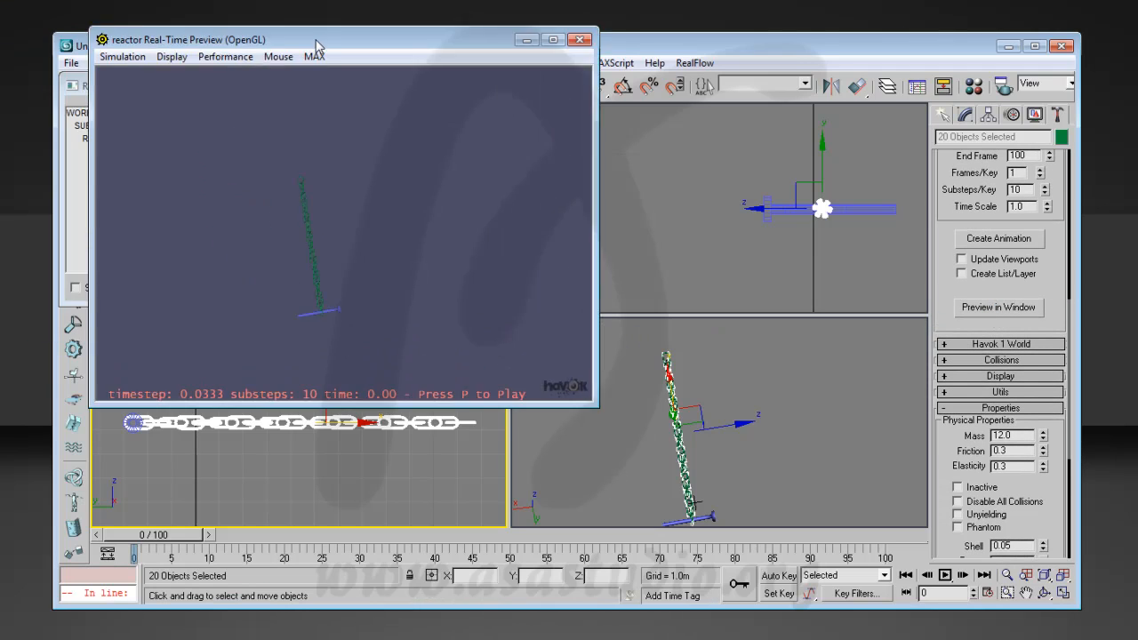
pyautogui.moveTo(316, 48); pyautogui.dragTo(342, 67)
pyautogui.moveTo(415, 305); pyautogui.dragTo(450, 172)
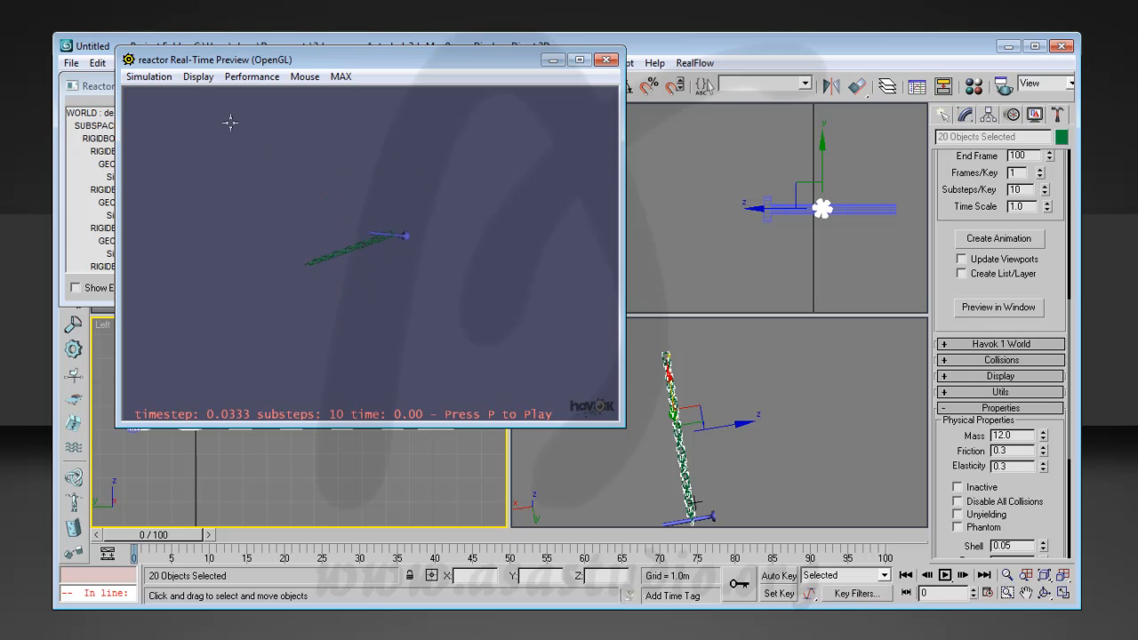
pyautogui.click(150, 77)
pyautogui.click(152, 94)
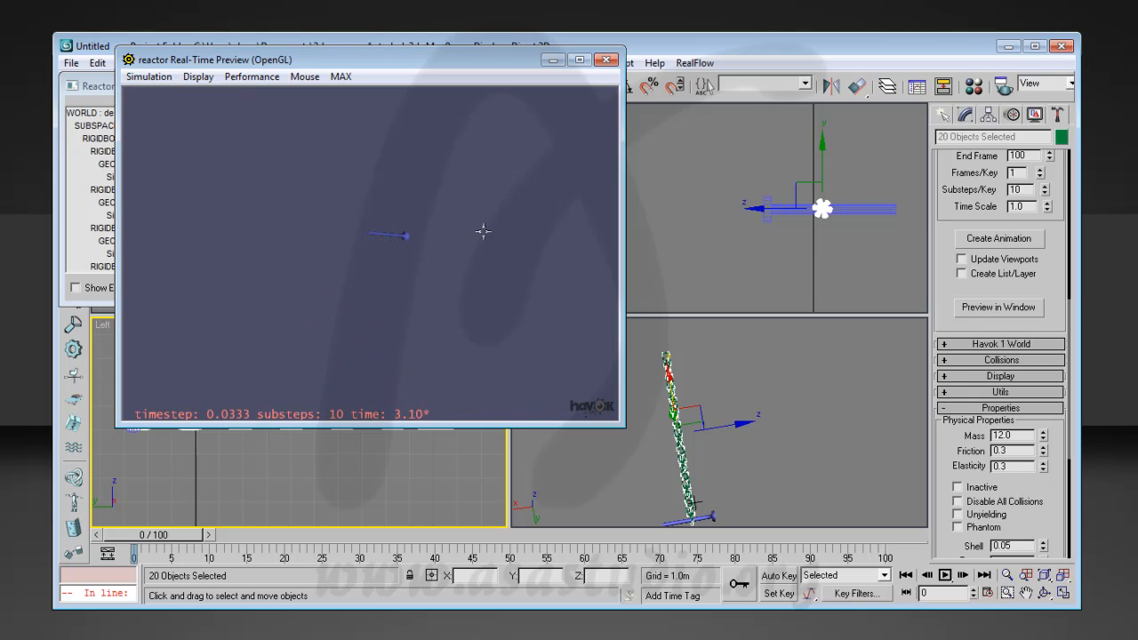
pyautogui.click(605, 60)
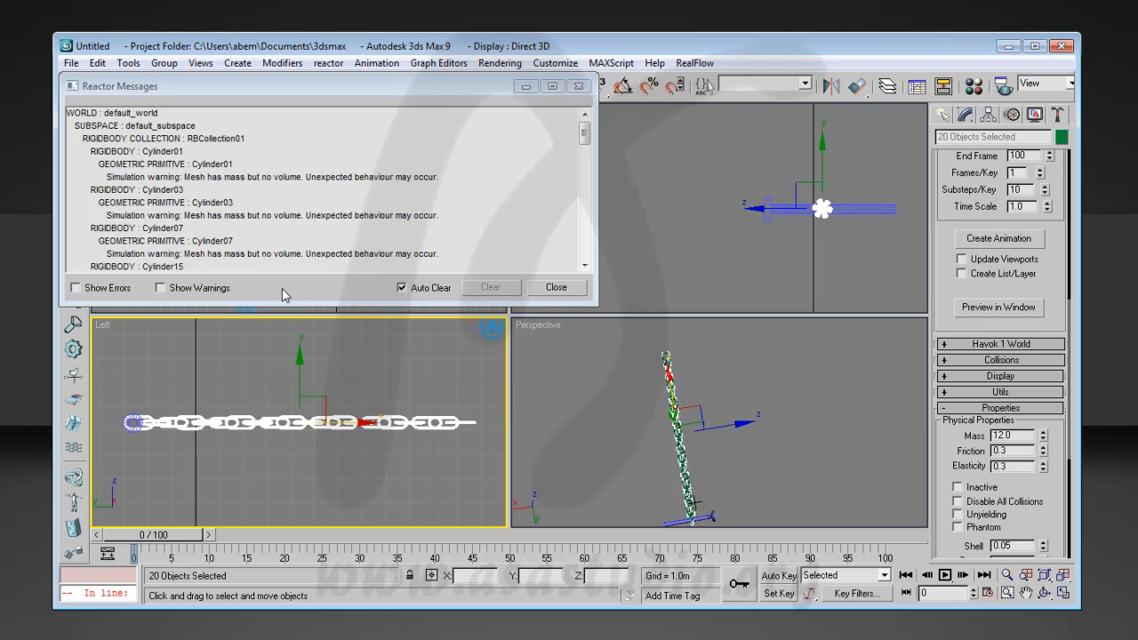
pyautogui.click(579, 86)
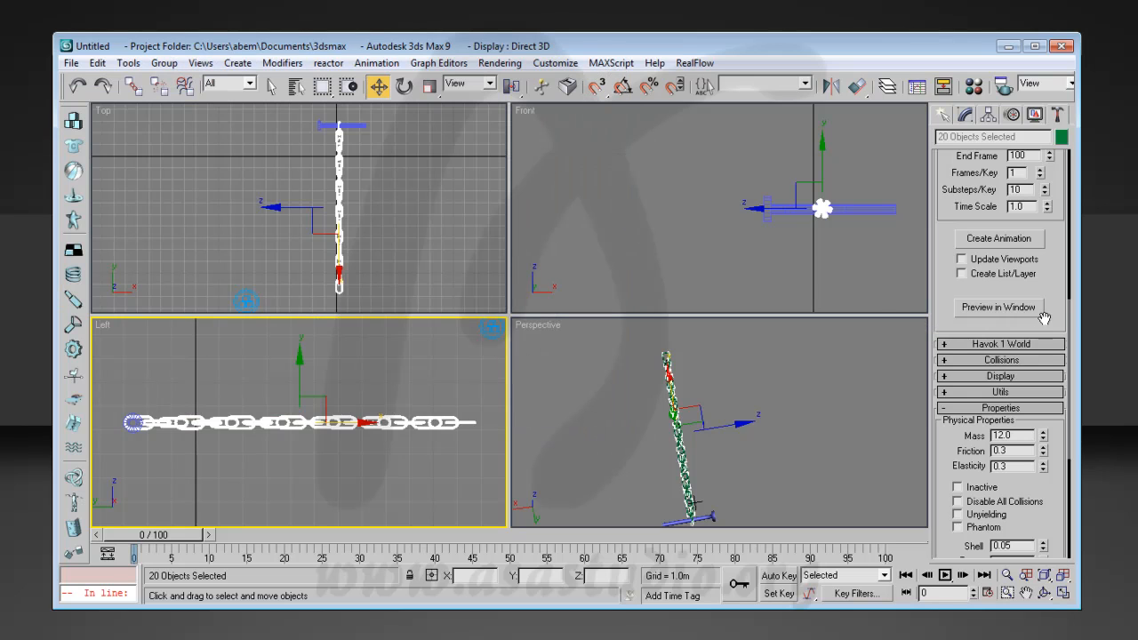
# Set the links' friction to 0.1 and play the simulation again in a real-time preview.
pyautogui.moveTo(1064, 444); pyautogui.dragTo(1074, 359)
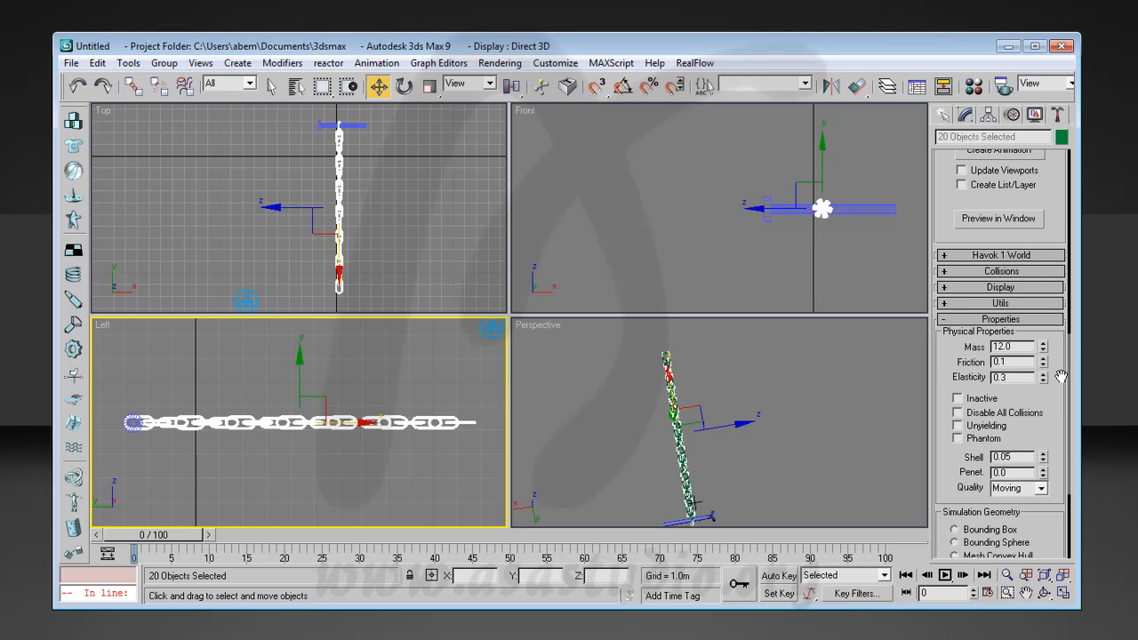
pyautogui.click(998, 218)
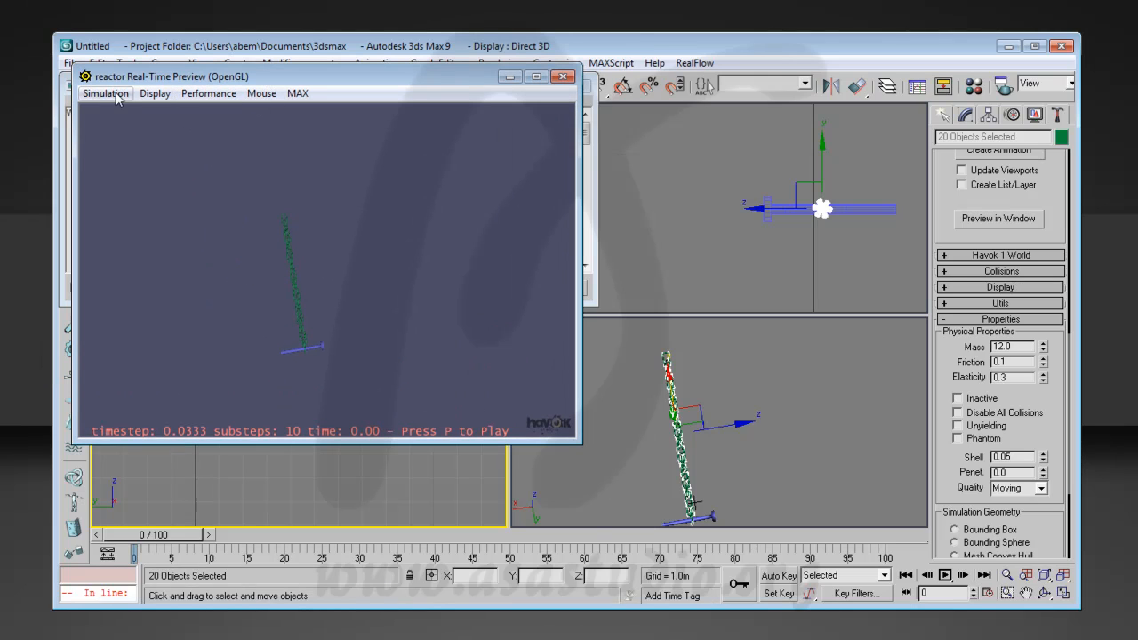
pyautogui.click(106, 94)
pyautogui.click(115, 112)
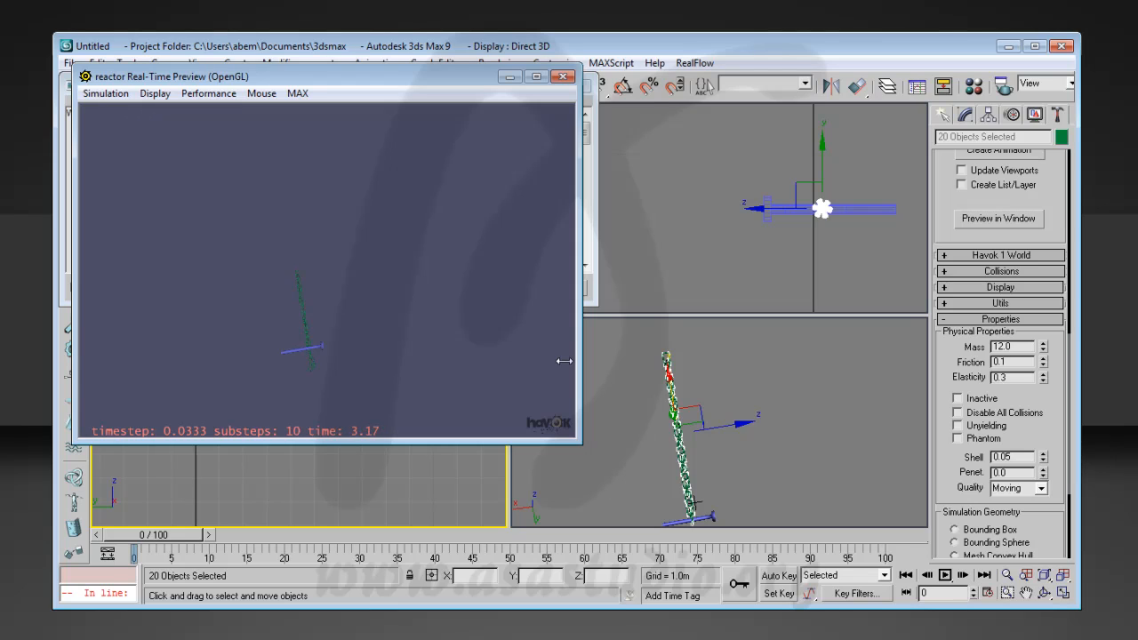
pyautogui.click(563, 77)
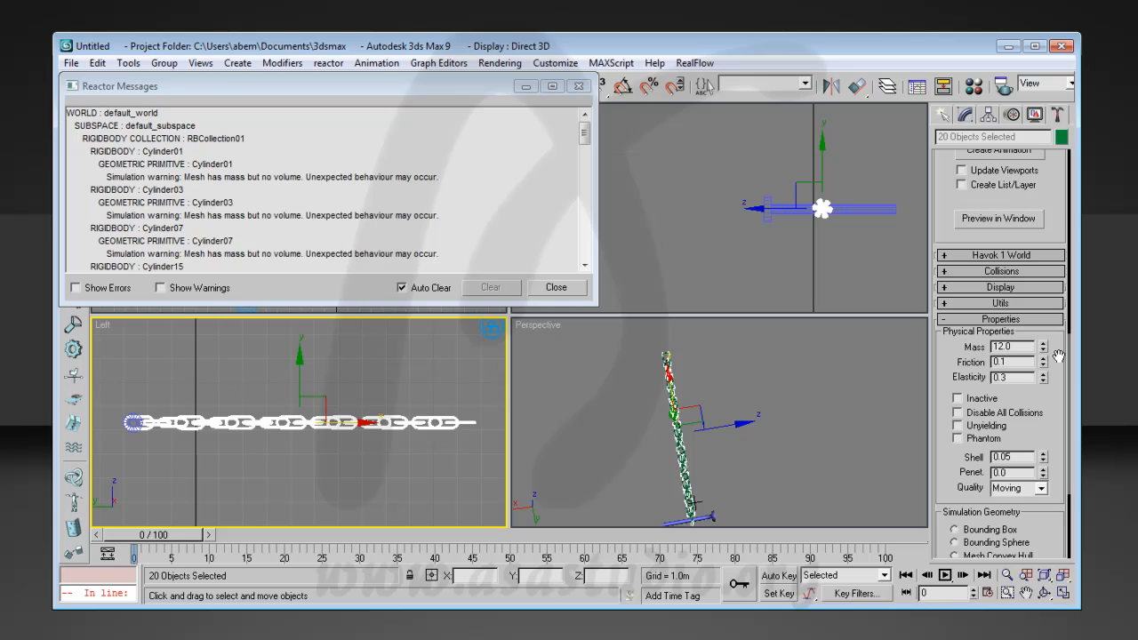
# Look through reactor's Utils and Collisions settings, including the collision storage and collision pair options.
pyautogui.scroll(3, 1059, 356)
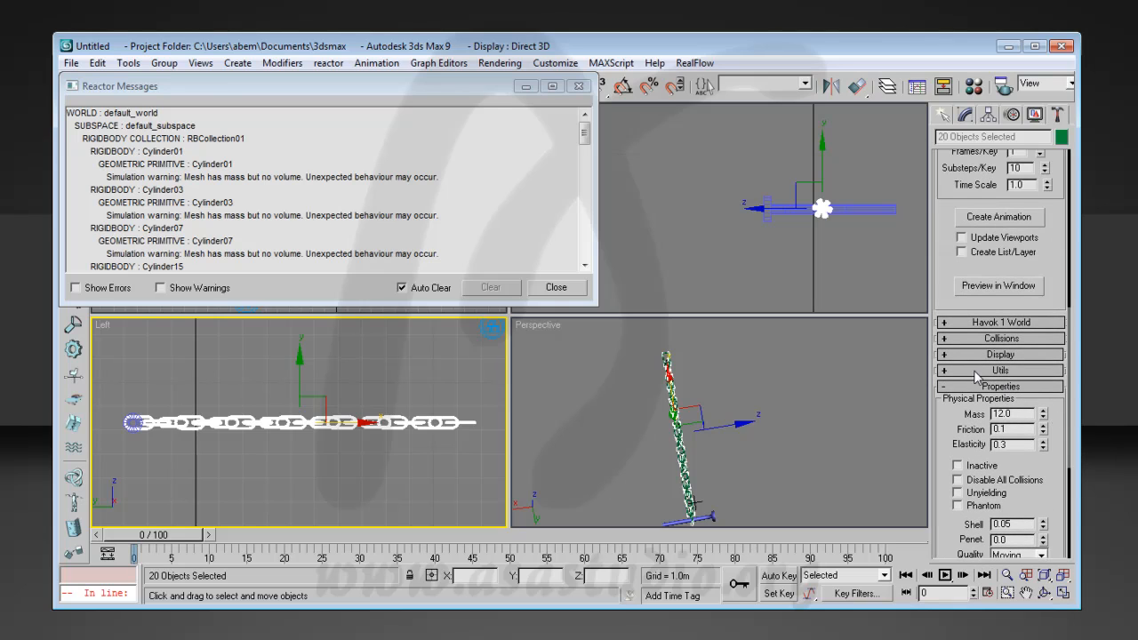
pyautogui.click(978, 371)
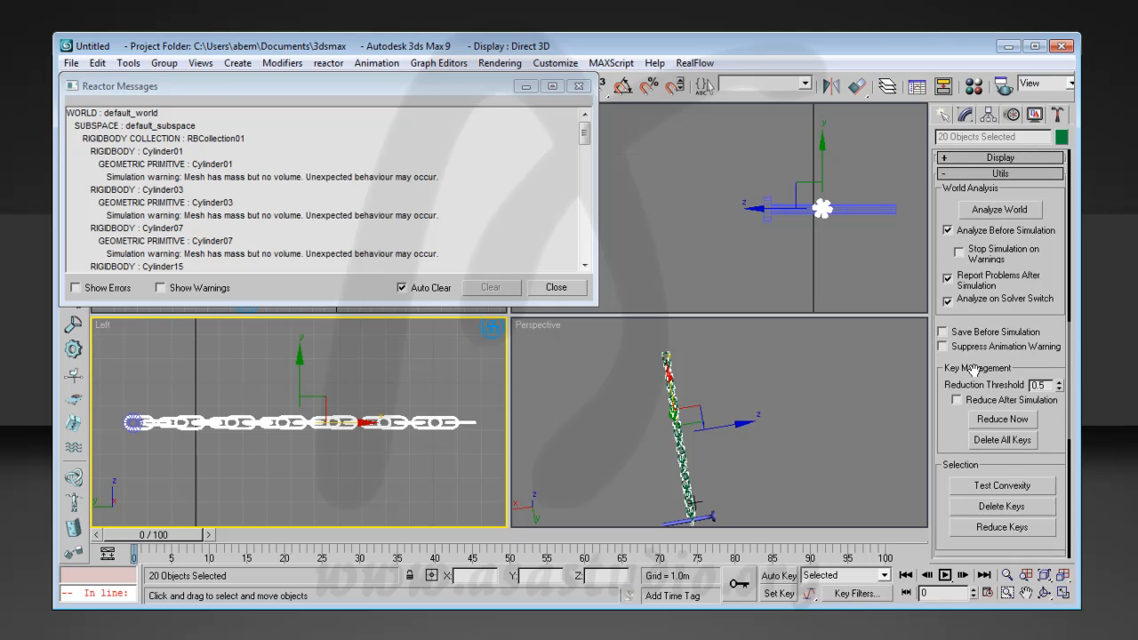
pyautogui.click(1015, 174)
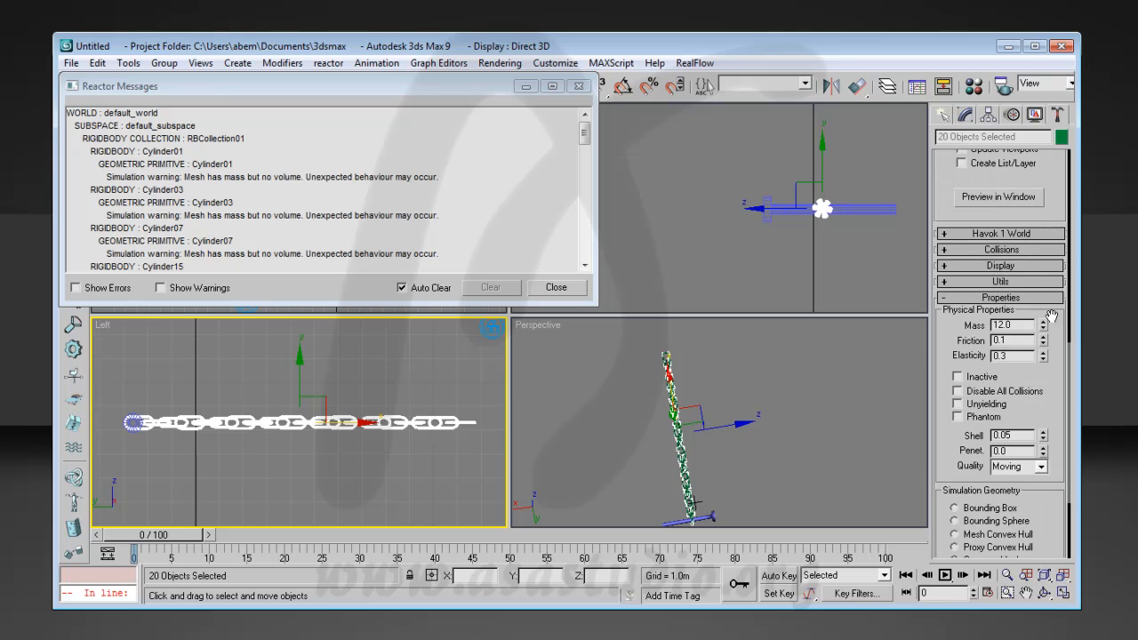
pyautogui.click(1022, 251)
pyautogui.moveTo(1066, 344); pyautogui.dragTo(1065, 308)
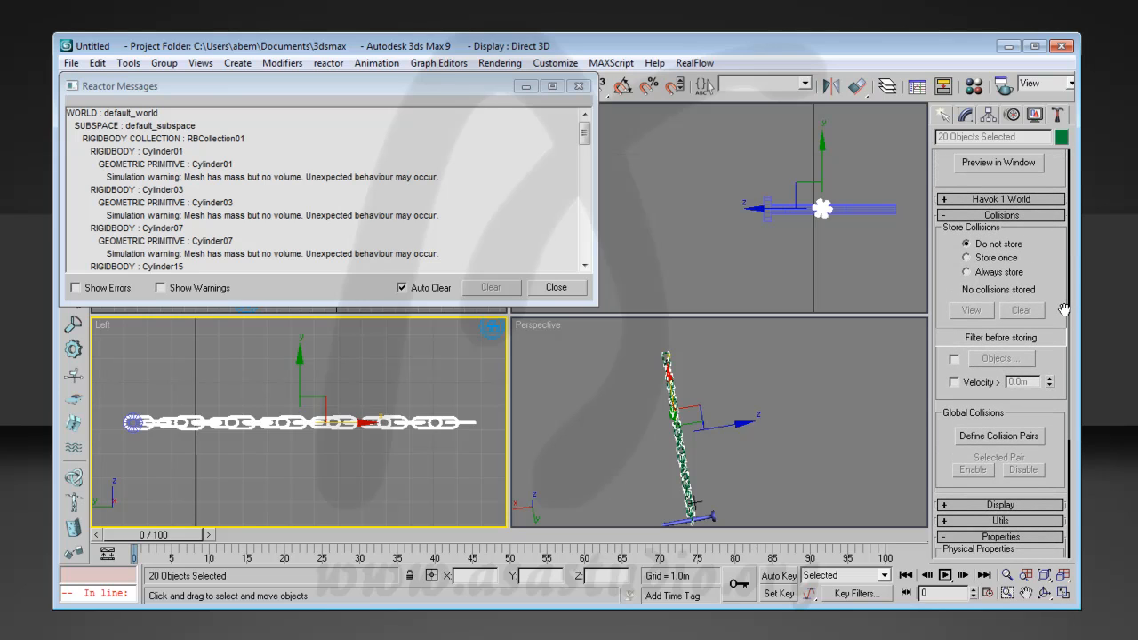
# Expand the Display and Havok 1 World settings, and set the world scale to 0.03 m in MAX.
pyautogui.click(1026, 504)
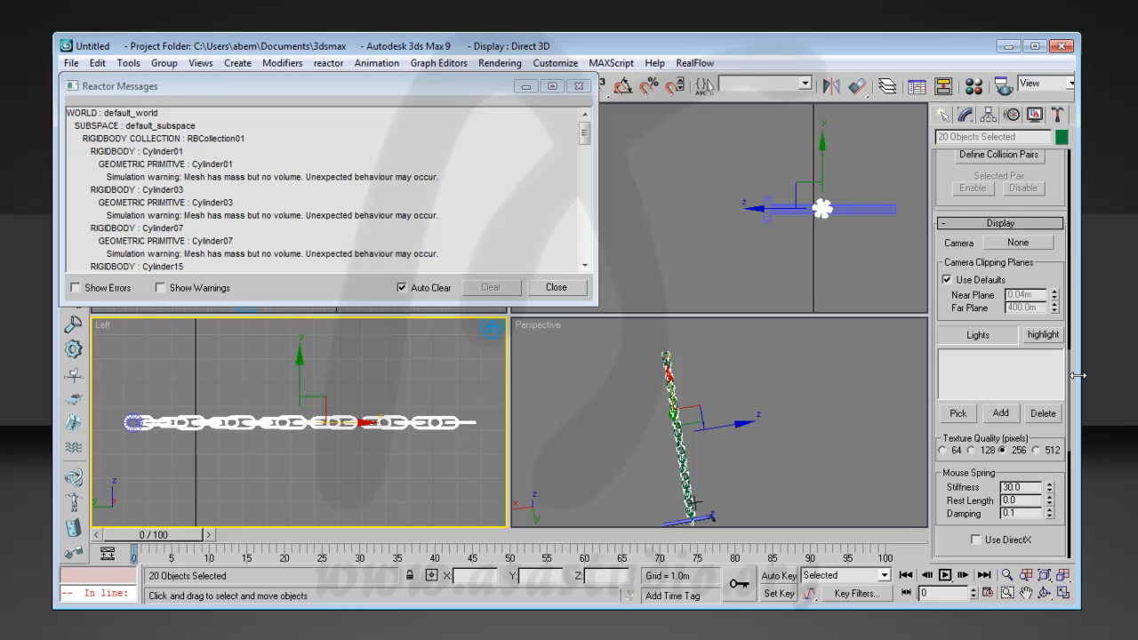
pyautogui.scroll(5, 1059, 292)
pyautogui.click(1039, 305)
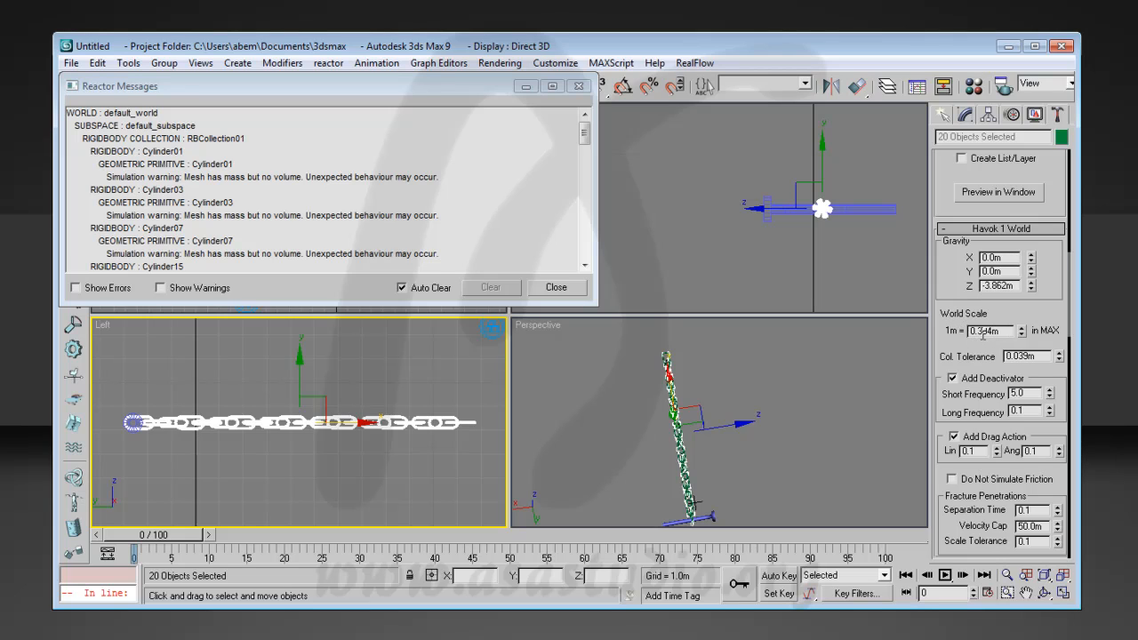
pyautogui.moveTo(980, 332); pyautogui.dragTo(1010, 331)
pyautogui.write('.03')
# Play the chain simulation in a real-time preview to test the new world scale, and close the preview.
pyautogui.click(998, 192)
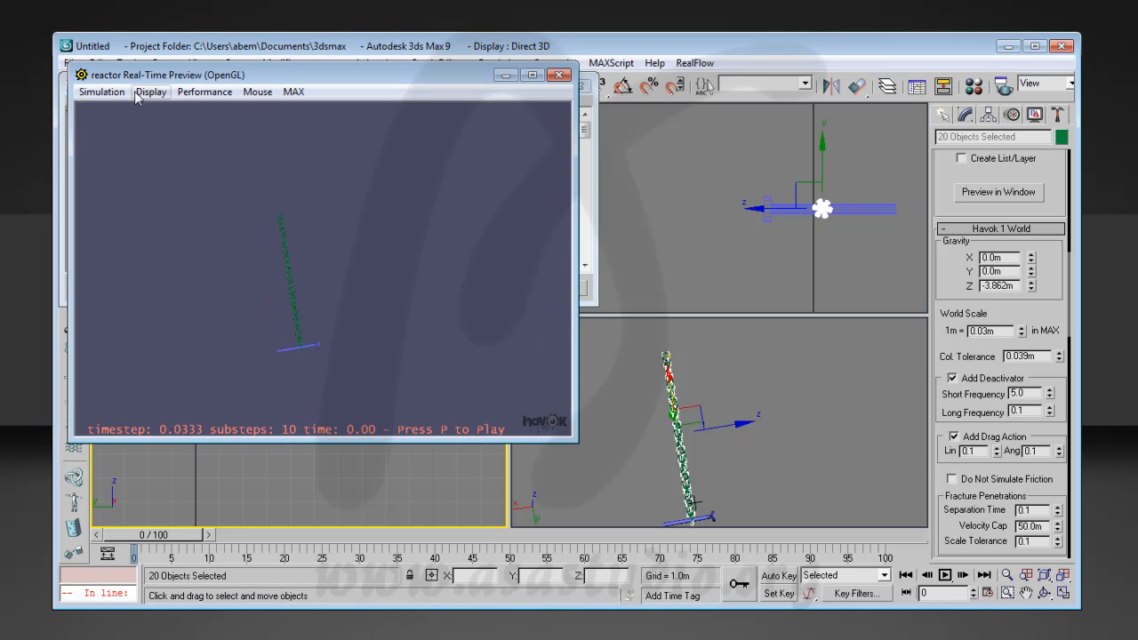
pyautogui.click(101, 92)
pyautogui.click(125, 110)
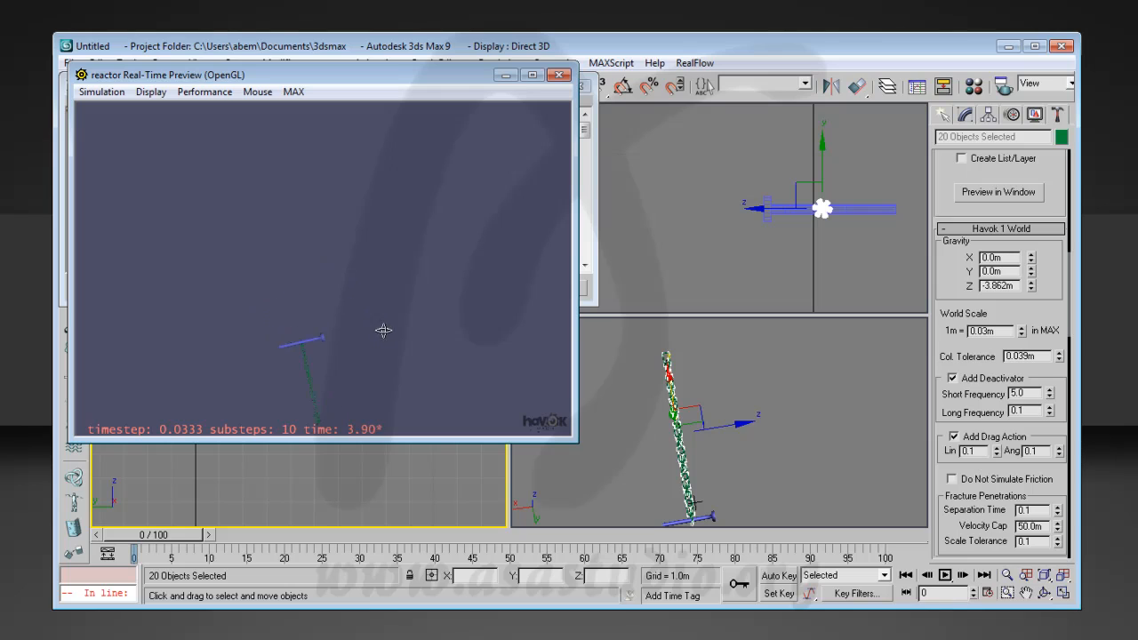
pyautogui.click(558, 75)
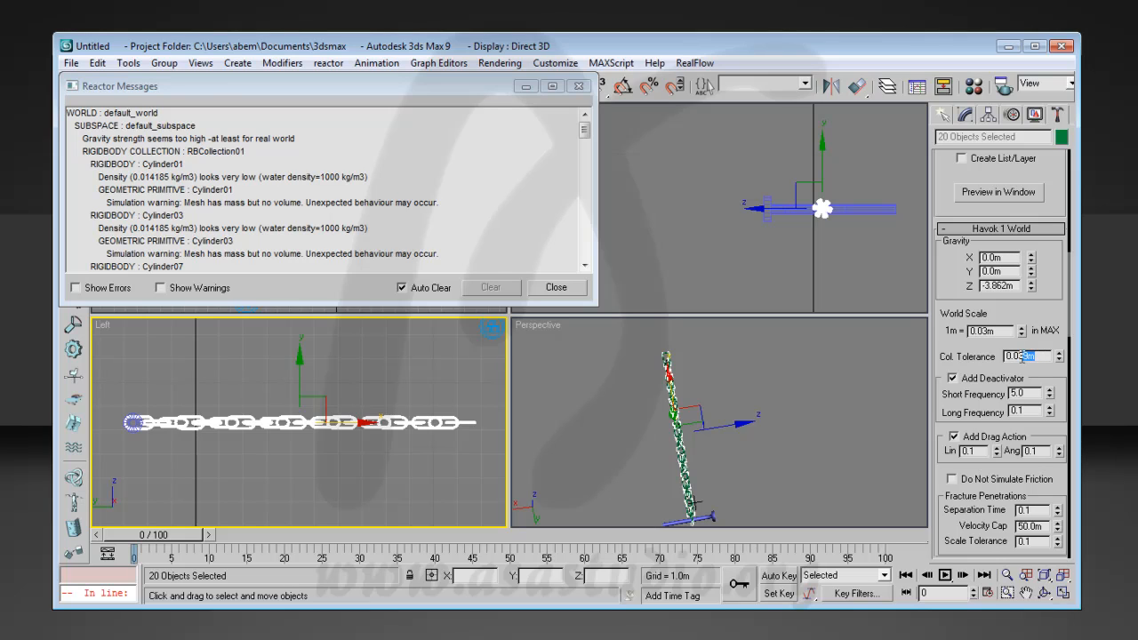
# Set the Havok 1 World collision tolerance to 0.01 m.
pyautogui.moveTo(1020, 355); pyautogui.dragTo(1052, 355)
pyautogui.write('1')
pyautogui.press('Return')
# Play the simulation with the new collision tolerance in a real-time preview, and close the preview and the reactor messages.
pyautogui.click(1004, 194)
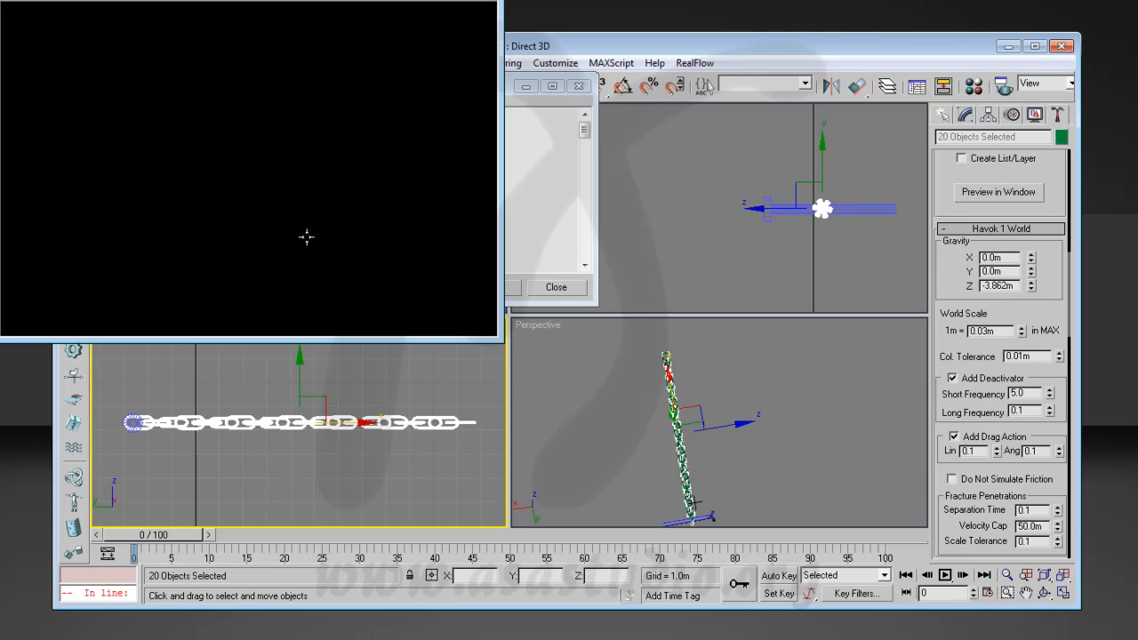
pyautogui.click(20, 2)
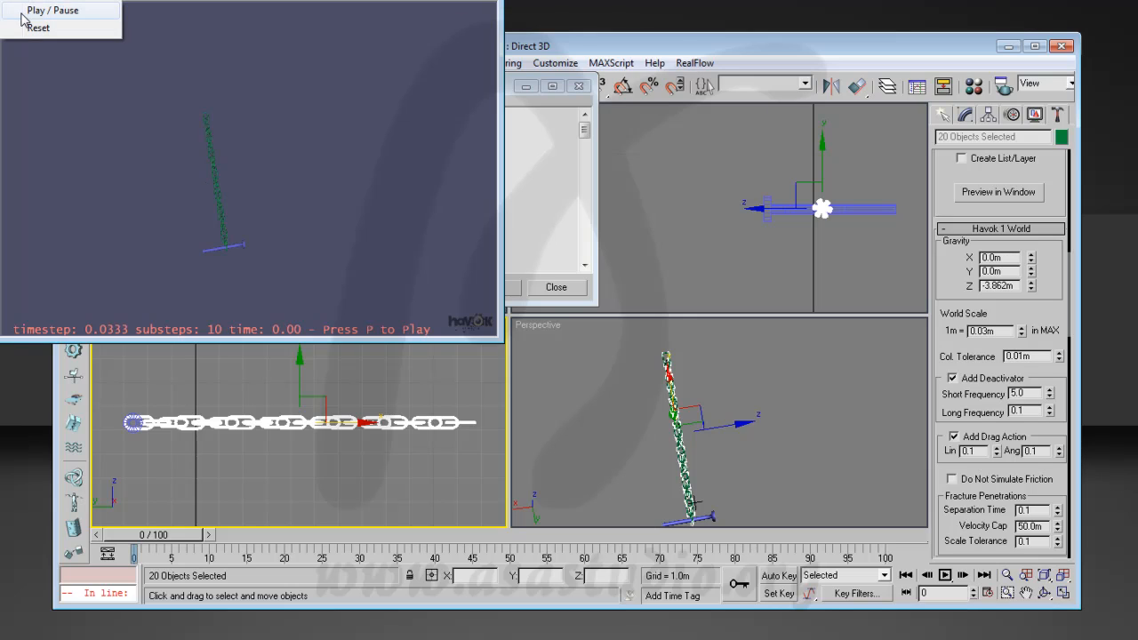
pyautogui.click(27, 8)
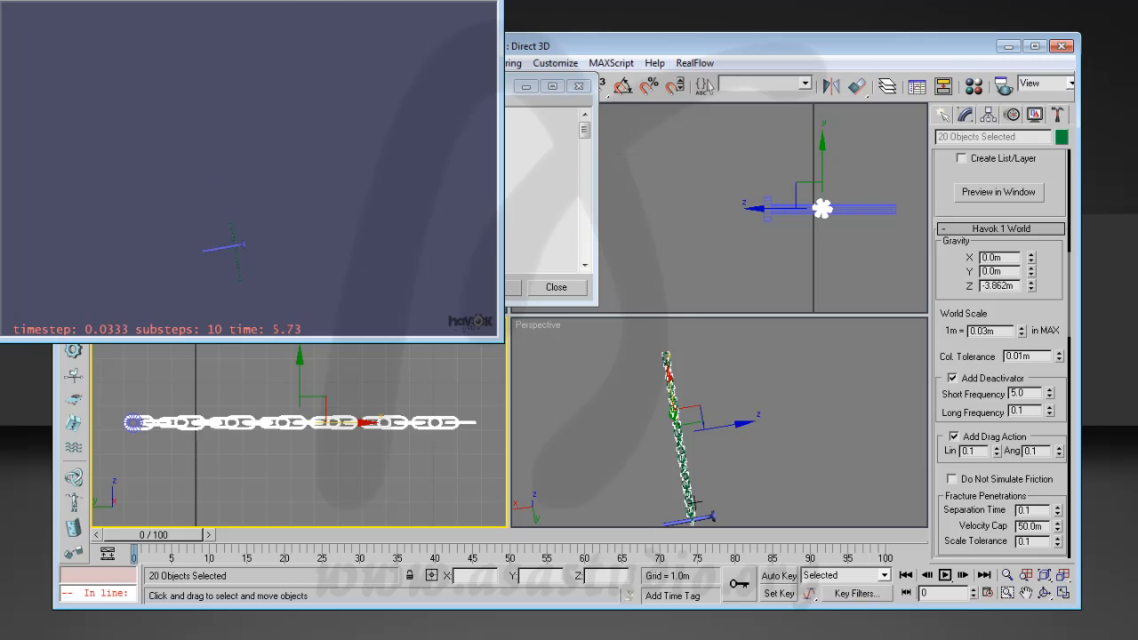
pyautogui.moveTo(278, 0); pyautogui.dragTo(489, 42)
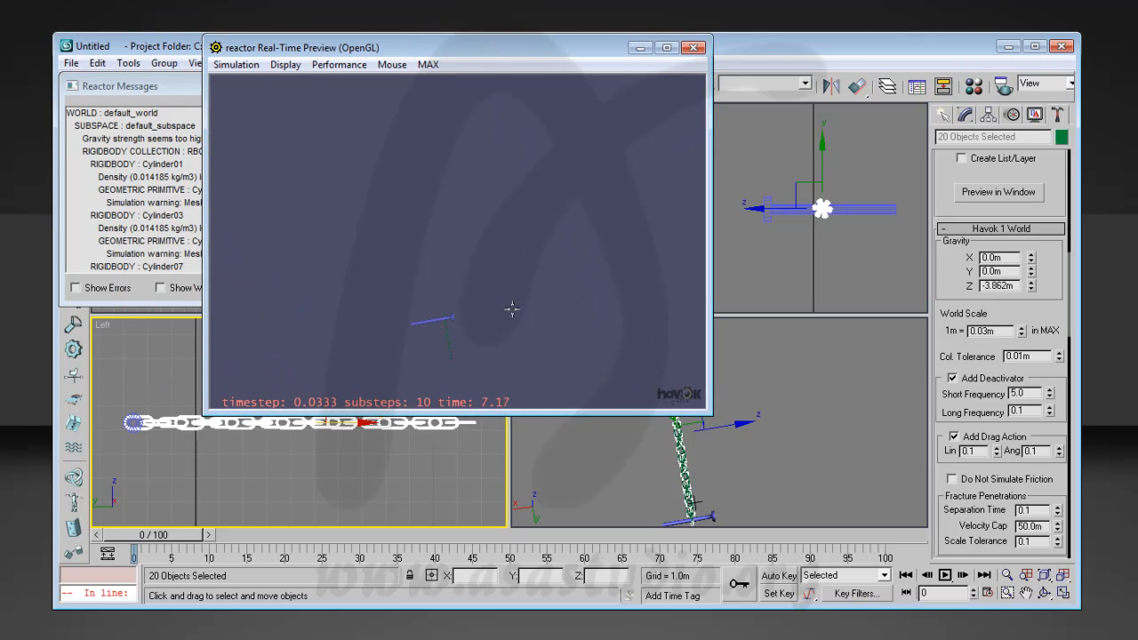
pyautogui.click(691, 47)
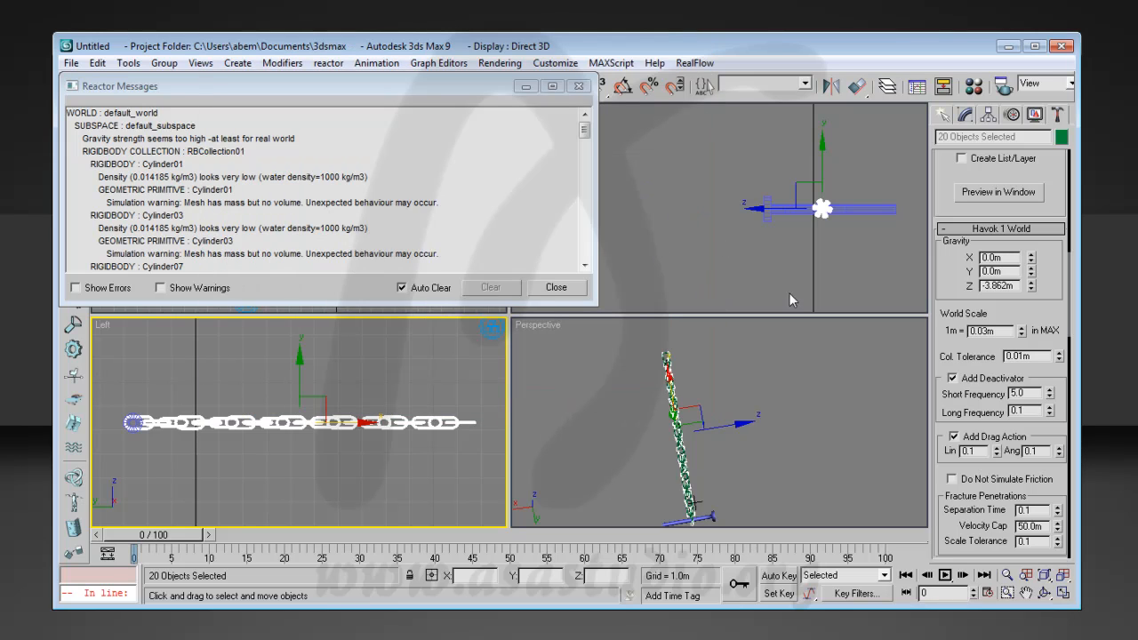
pyautogui.click(579, 87)
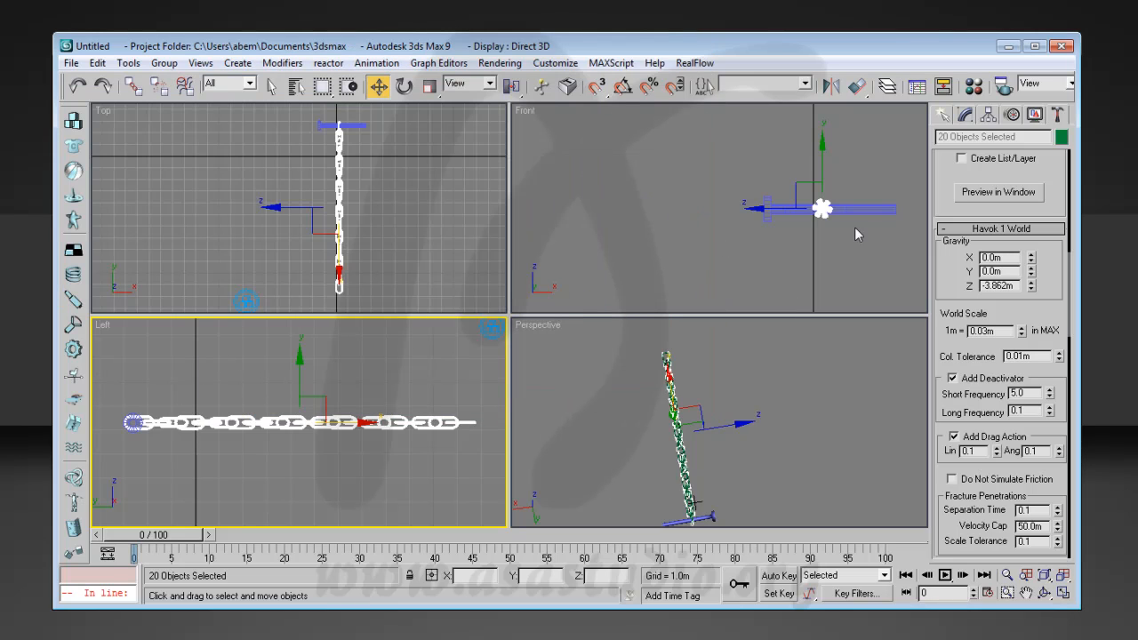
# Scale the pin holding the chain down uniformly to about 43 percent.
pyautogui.click(893, 212)
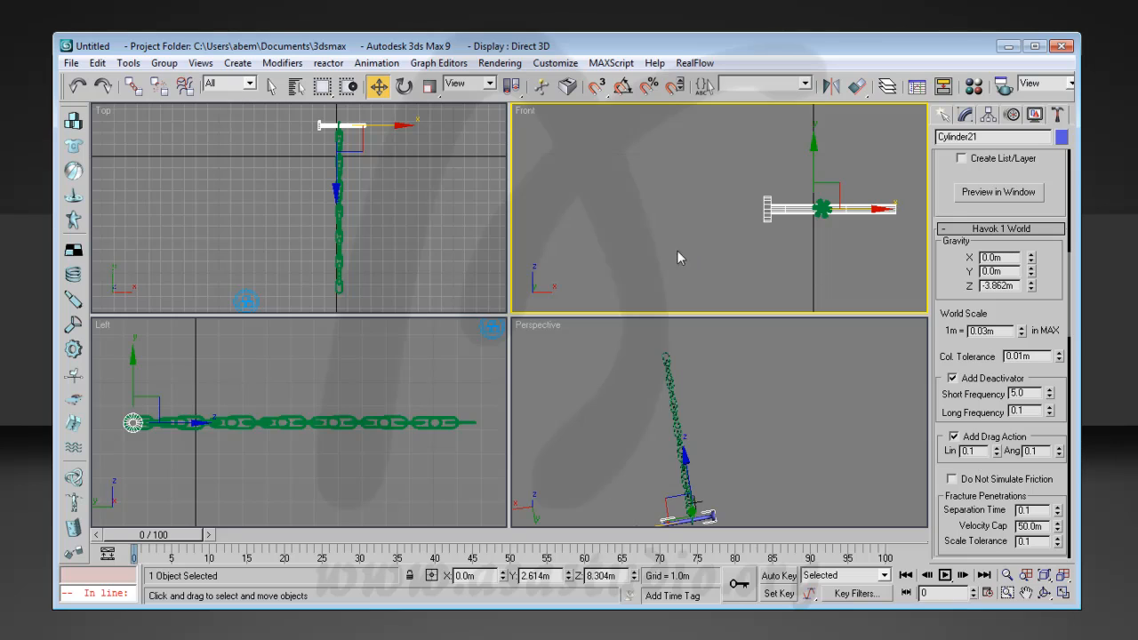
pyautogui.click(430, 85)
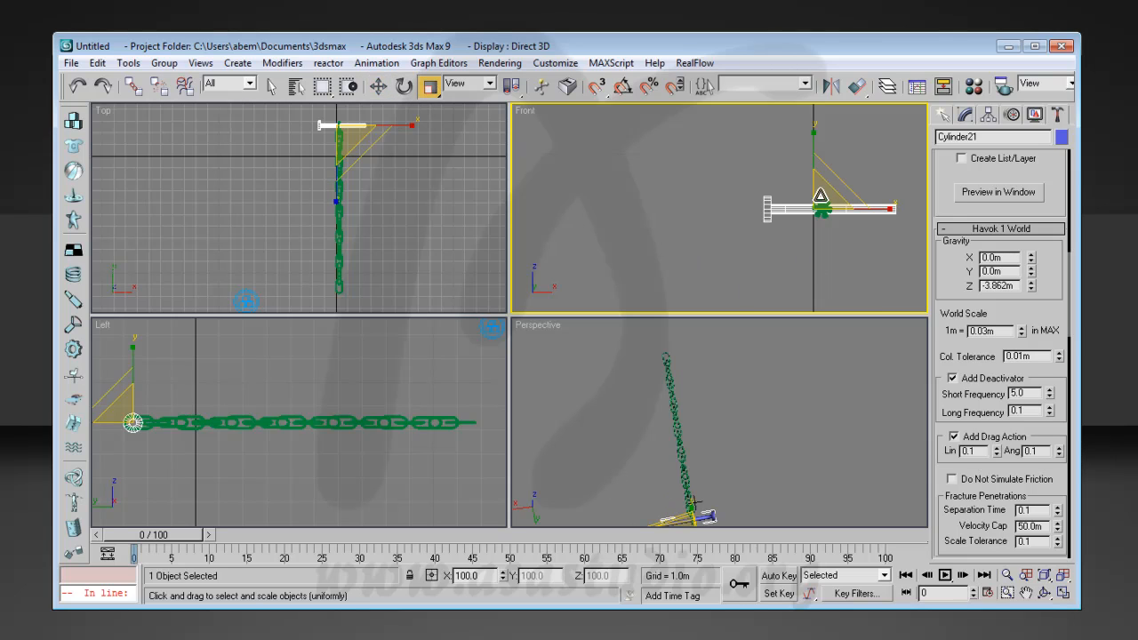
pyautogui.moveTo(818, 191); pyautogui.dragTo(833, 308)
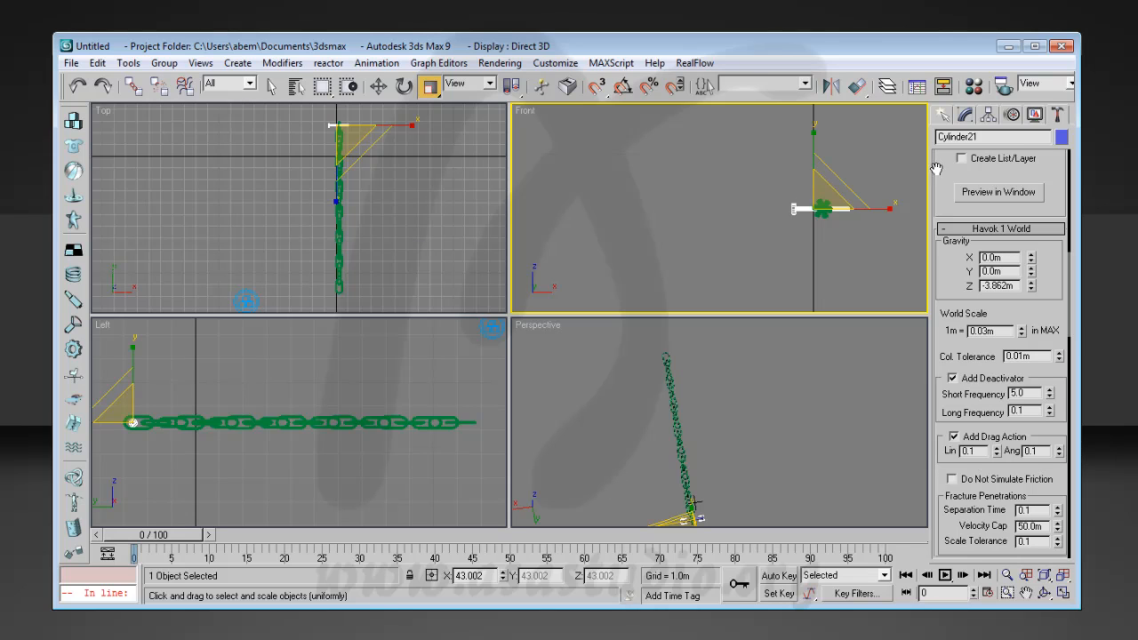
# Play the simulation with the smaller pin in a real-time preview, and close the preview and the reactor messages.
pyautogui.click(1007, 196)
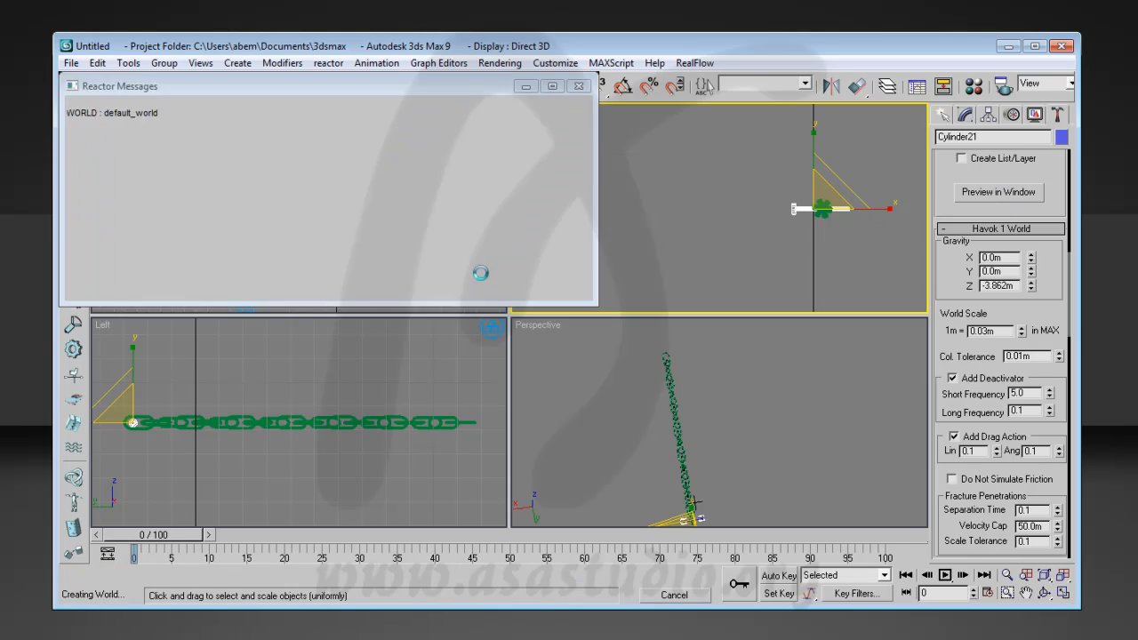
pyautogui.rightClick(31, 5)
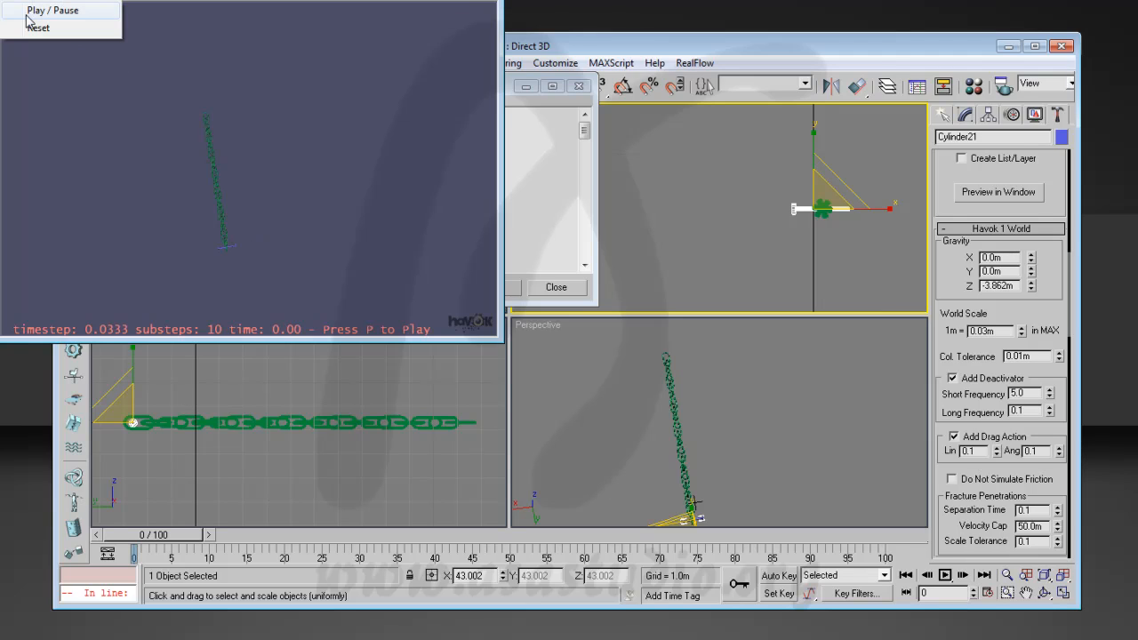
pyautogui.click(35, 8)
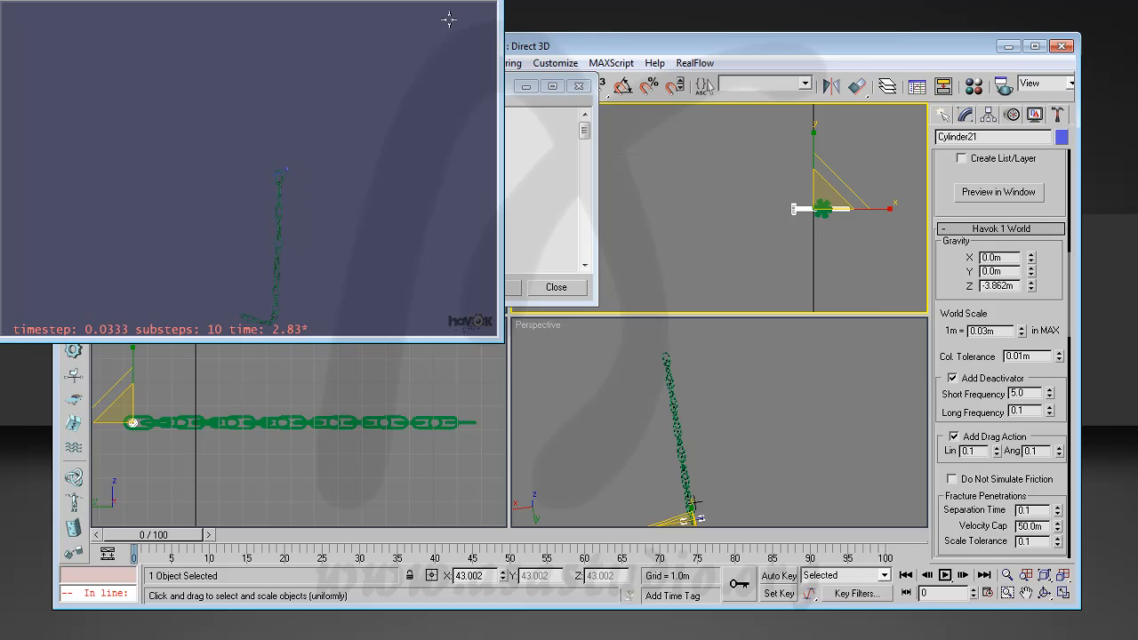
pyautogui.press('Escape')
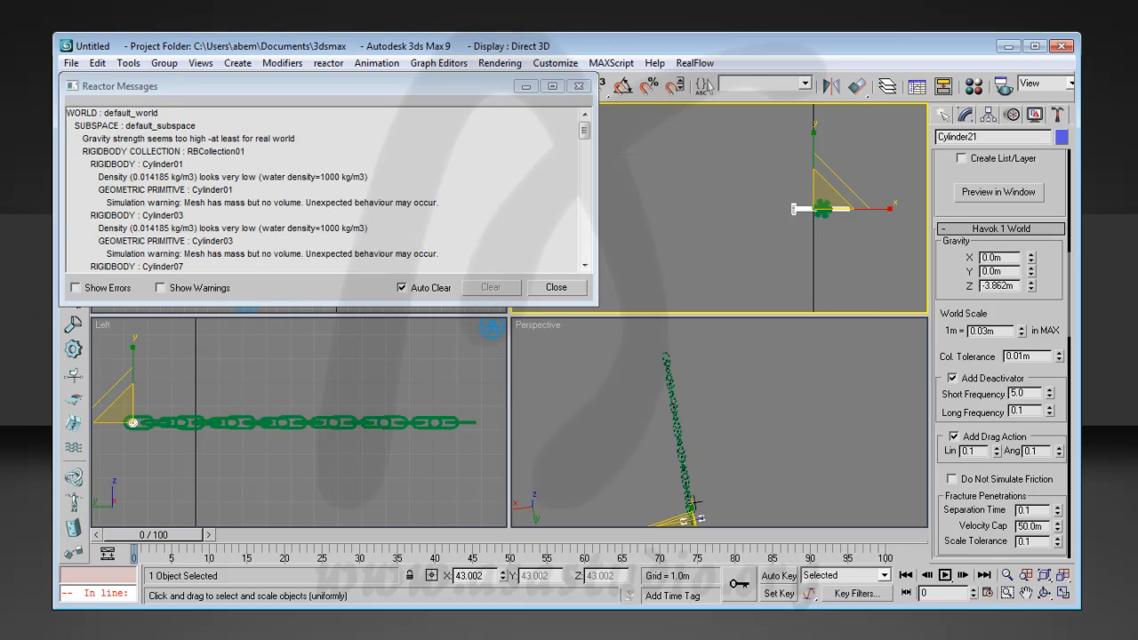
pyautogui.click(580, 87)
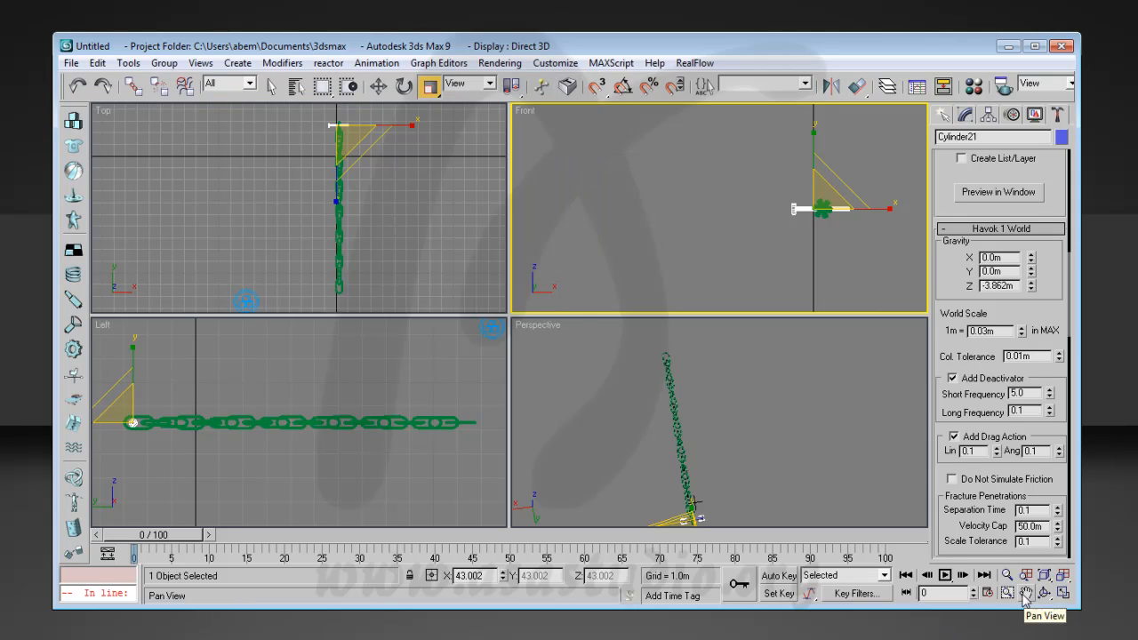
# Scale the pin up uniformly to about 56 percent so it fills more of the first link's opening.
pyautogui.click(1007, 593)
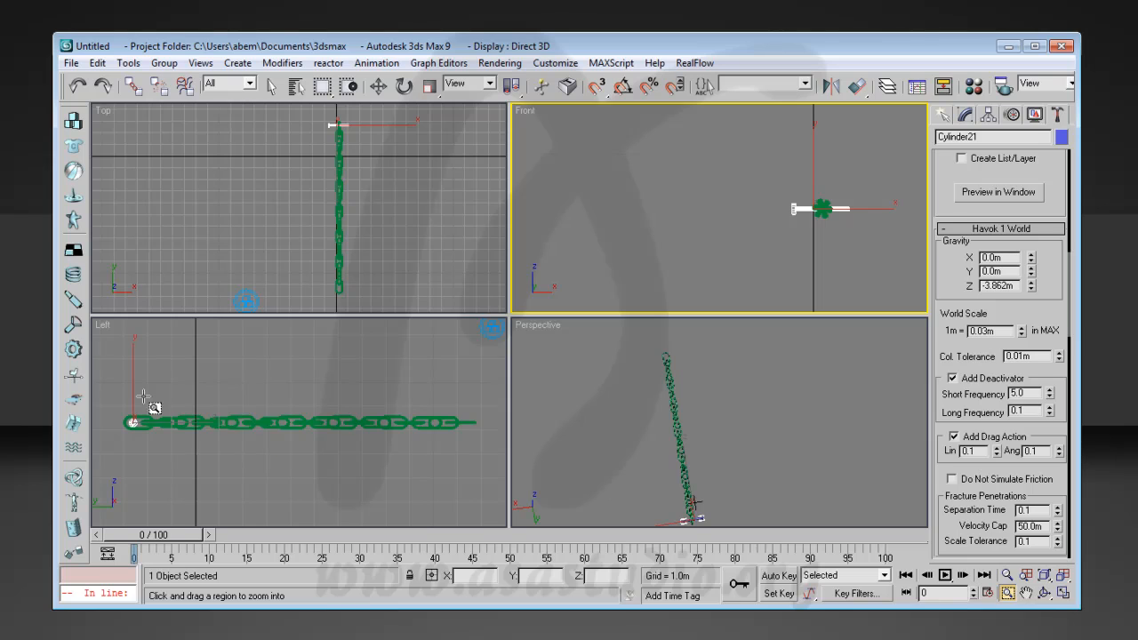
pyautogui.moveTo(154, 385); pyautogui.dragTo(121, 477)
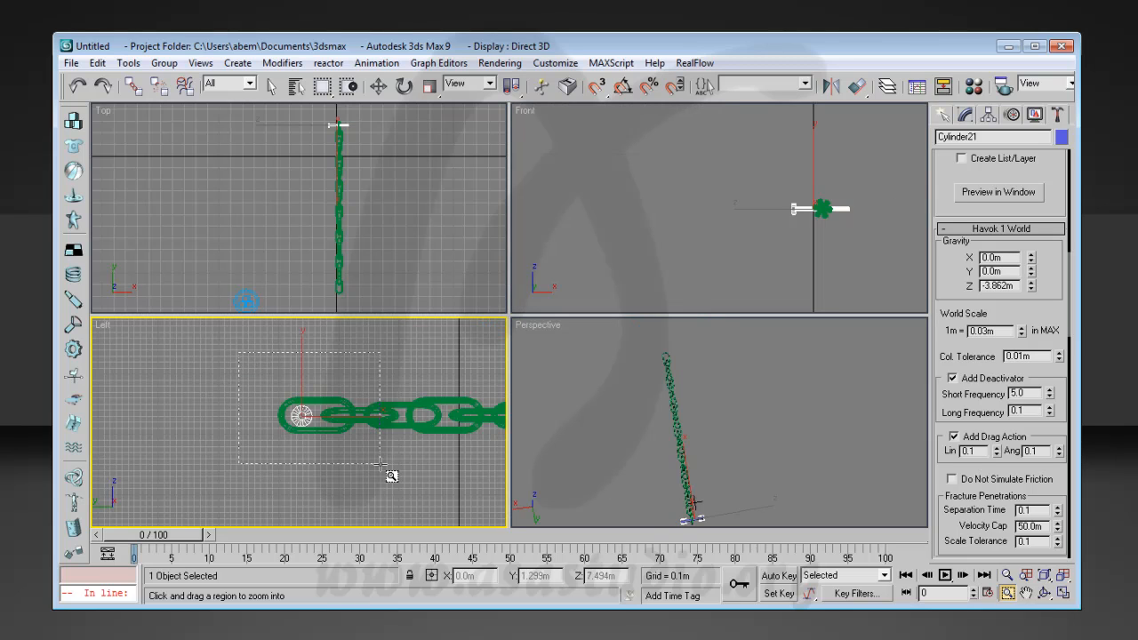
pyautogui.scroll(2, 380, 469)
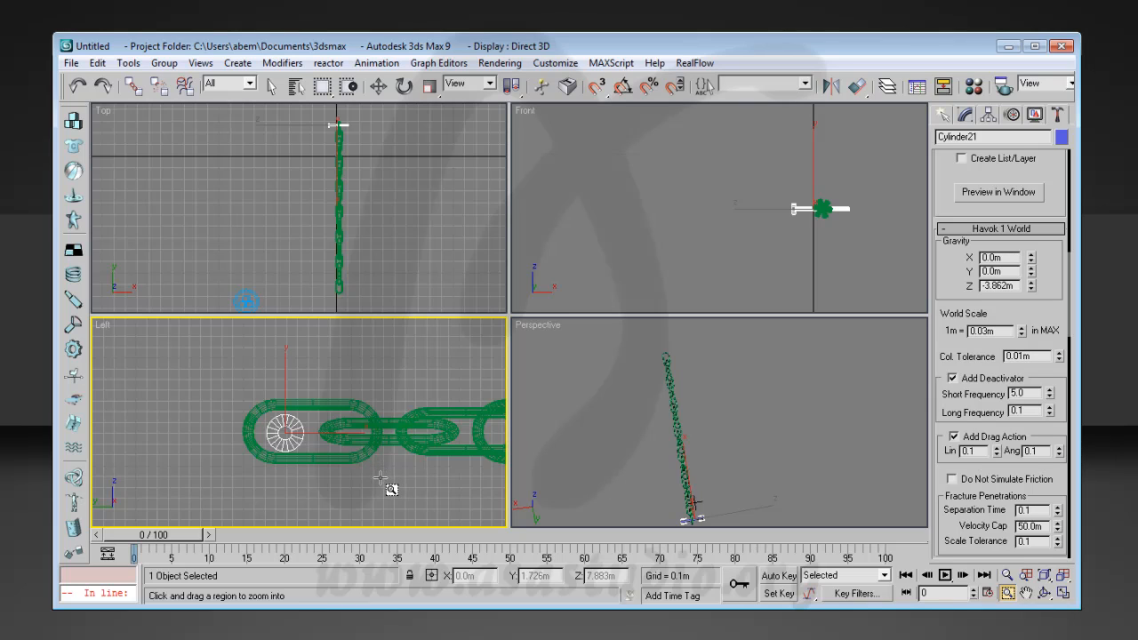
pyautogui.click(431, 89)
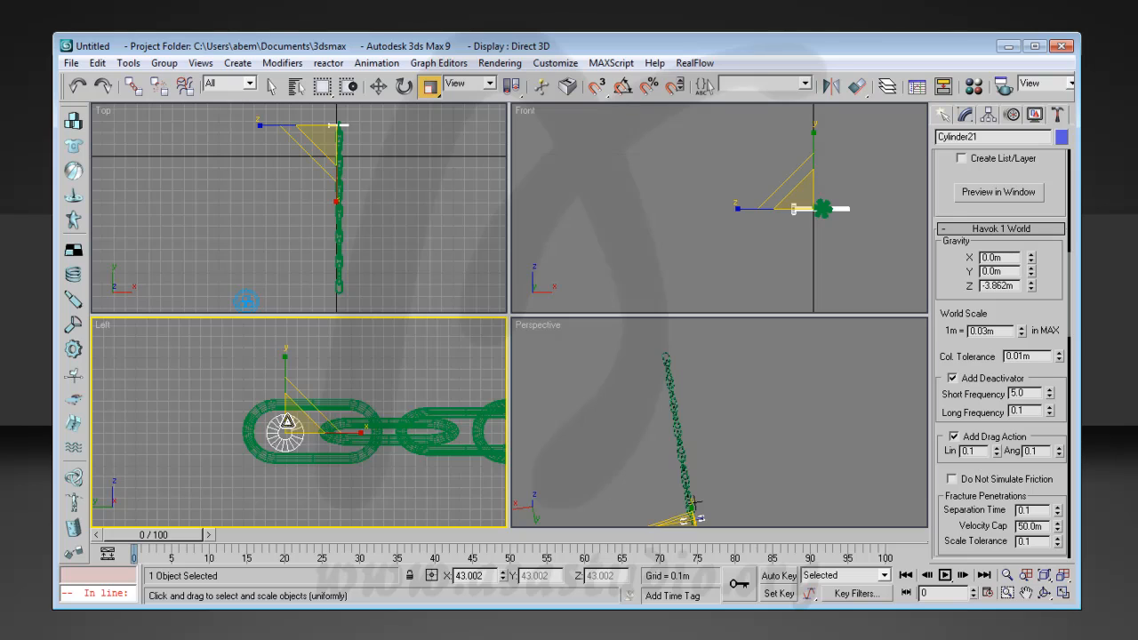
pyautogui.moveTo(287, 422); pyautogui.dragTo(294, 392)
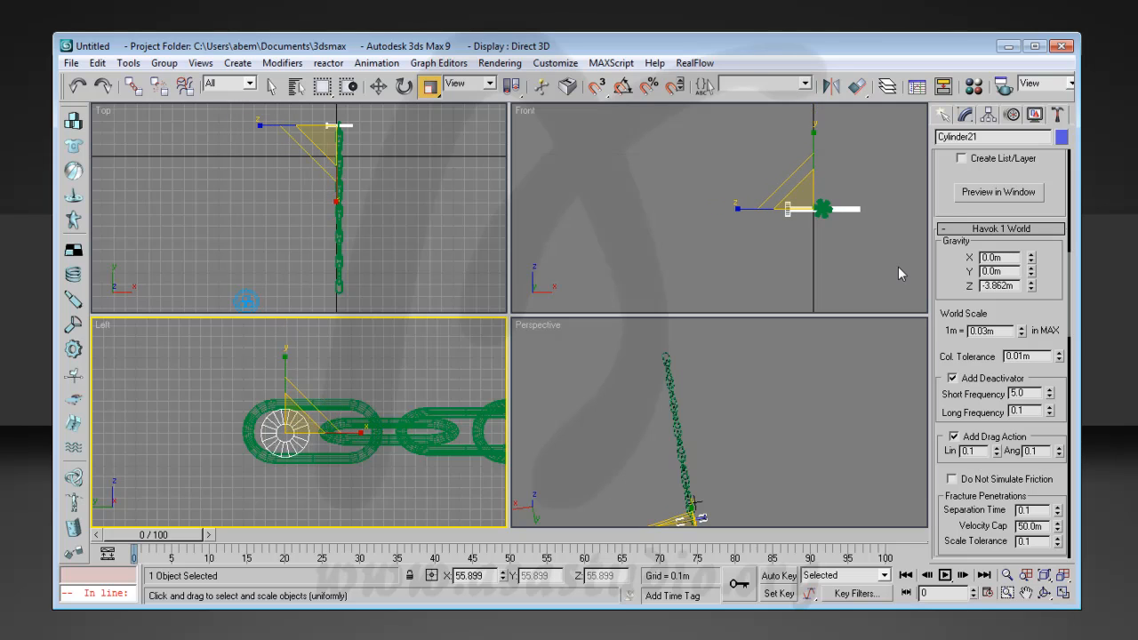
# Play the simulation with the enlarged pin in a real-time preview, and close the preview and the reactor messages.
pyautogui.click(982, 194)
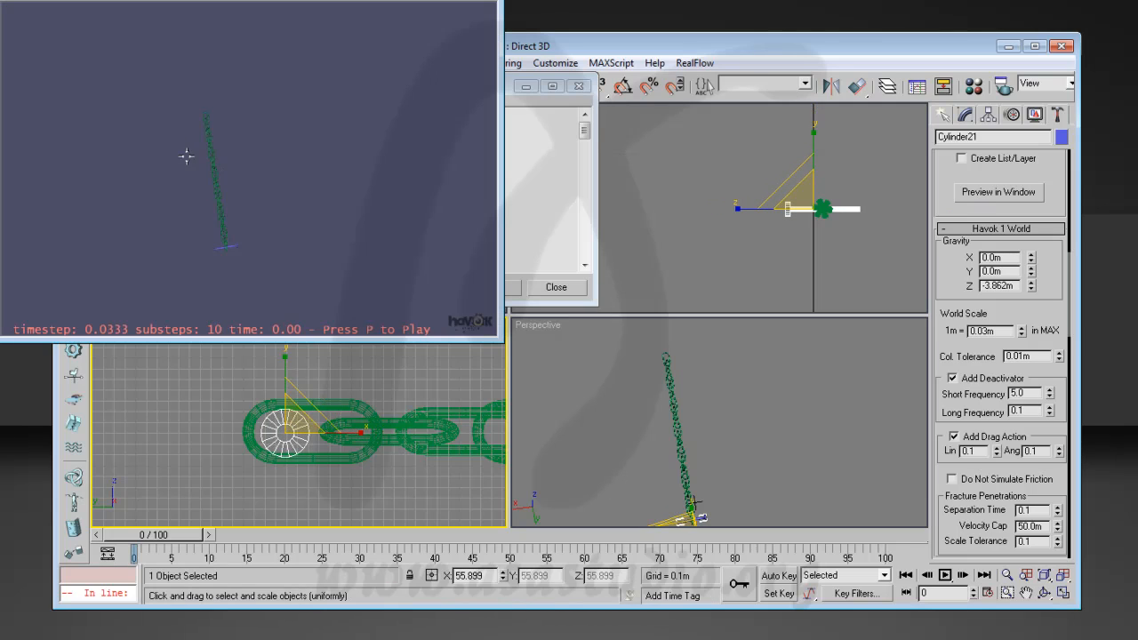
pyautogui.click(136, 115)
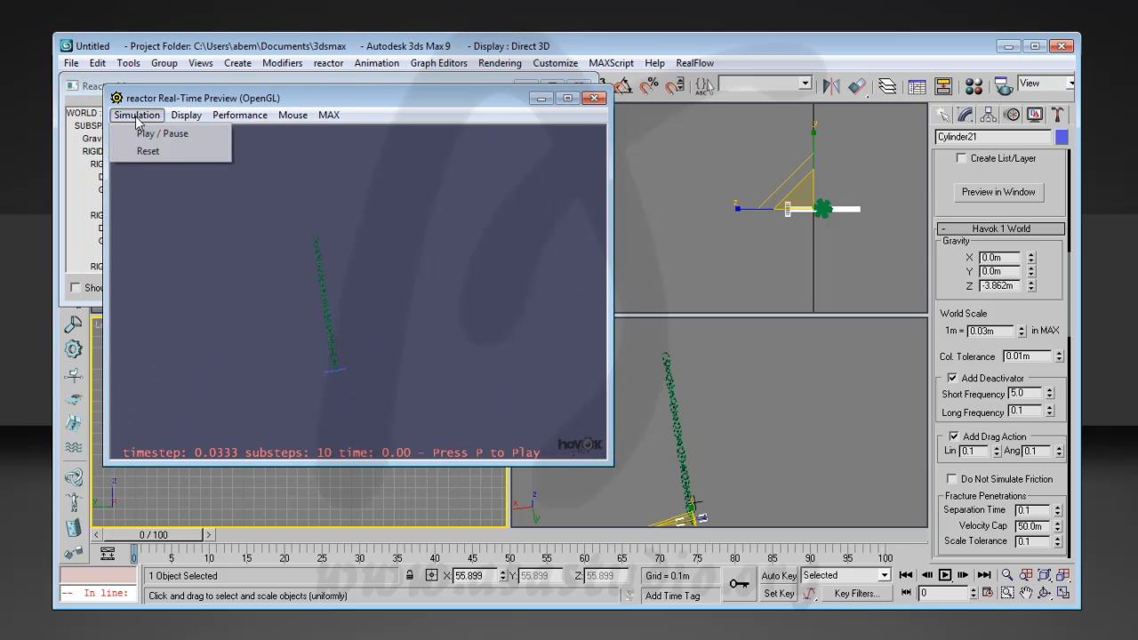
pyautogui.click(143, 135)
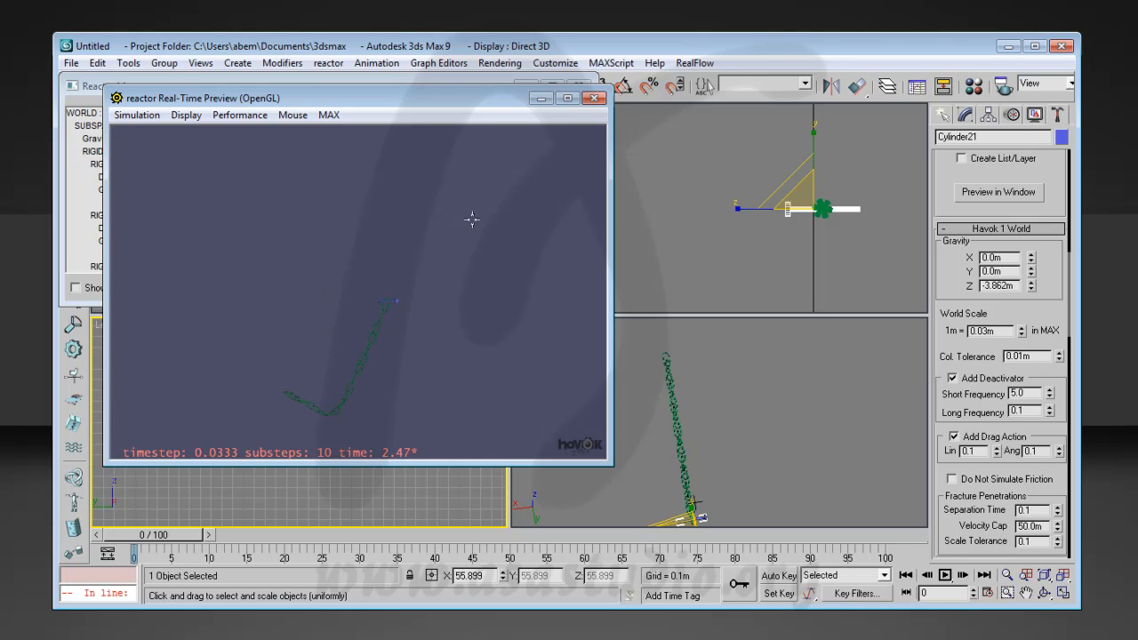
pyautogui.click(595, 100)
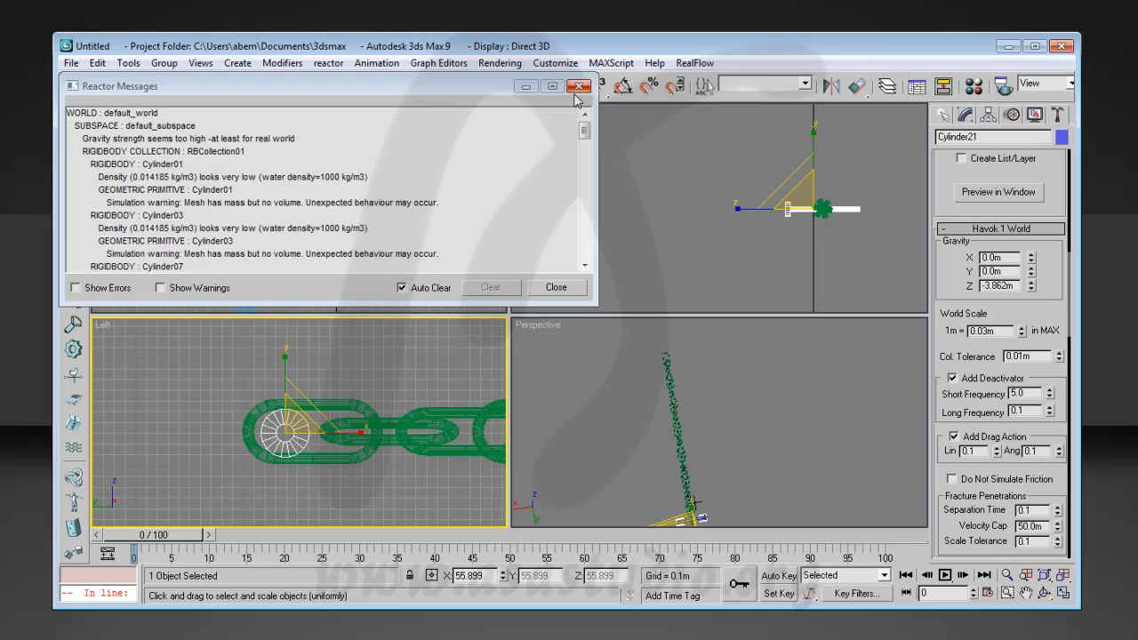
pyautogui.click(582, 89)
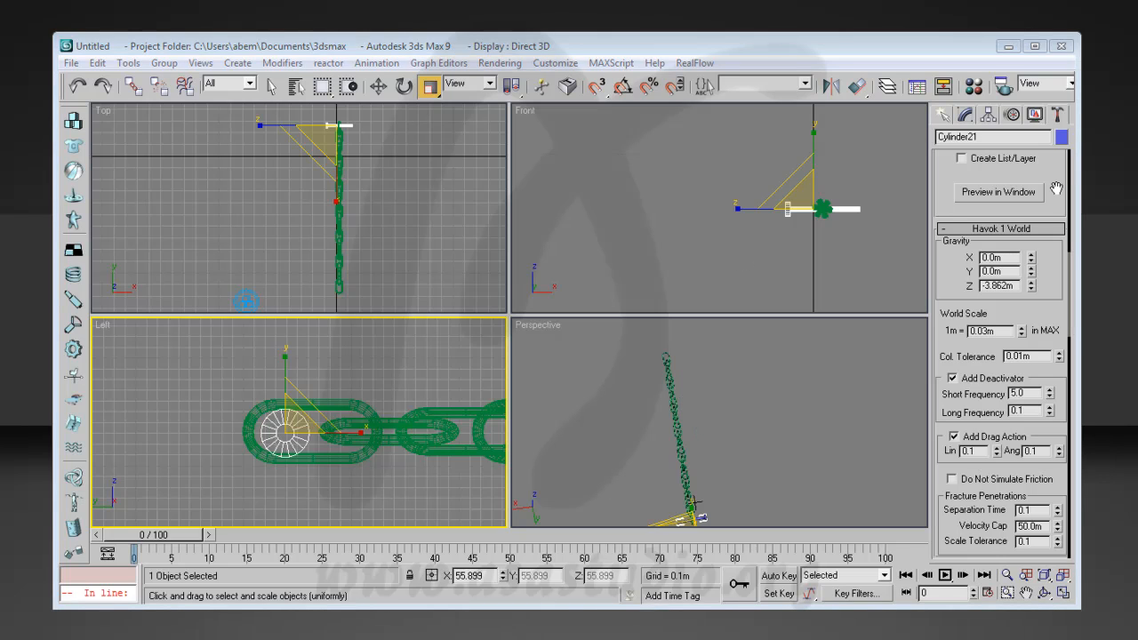
# Create a tall box beside the chain, about 15.9 m long, 0.8 m wide and 24.2 m high, and fit all views.
pyautogui.click(944, 115)
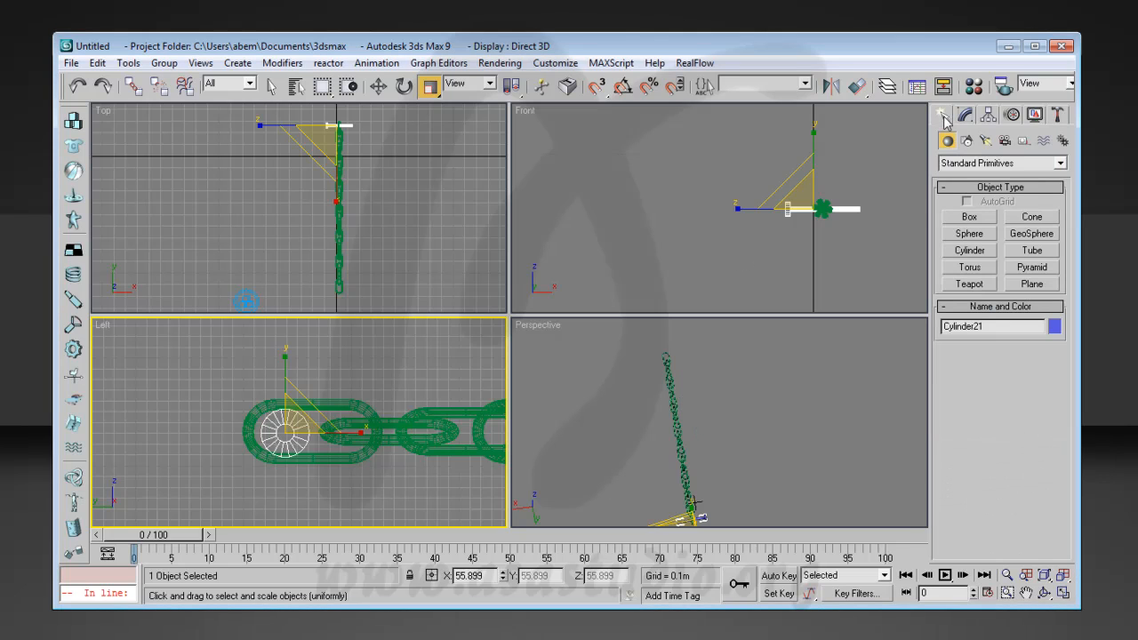
pyautogui.click(959, 218)
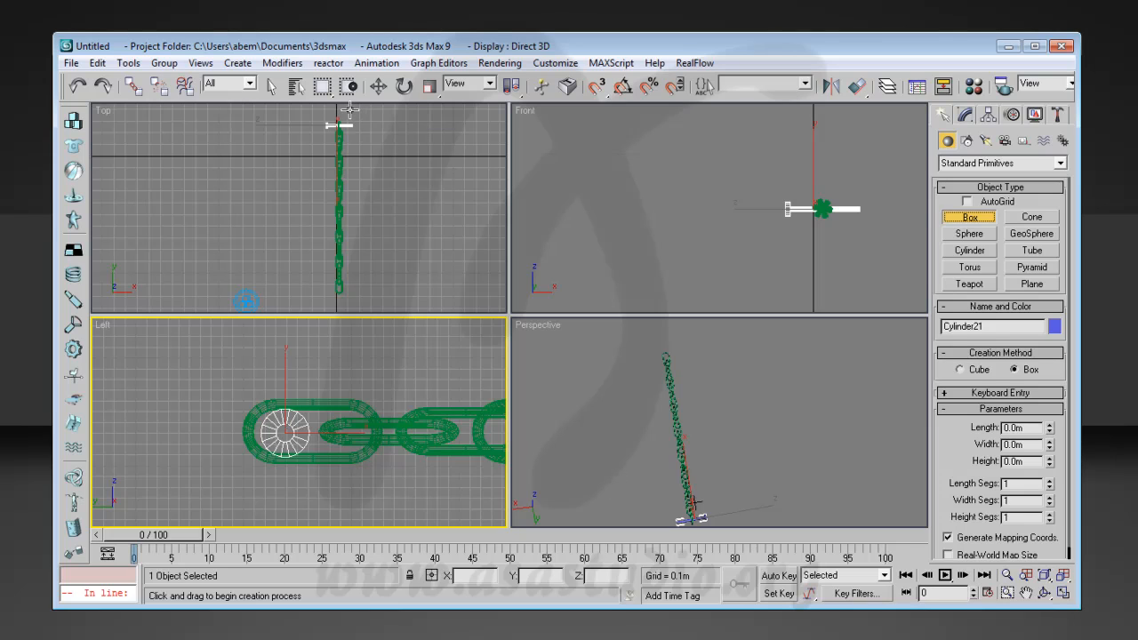
pyautogui.moveTo(347, 111); pyautogui.dragTo(358, 297)
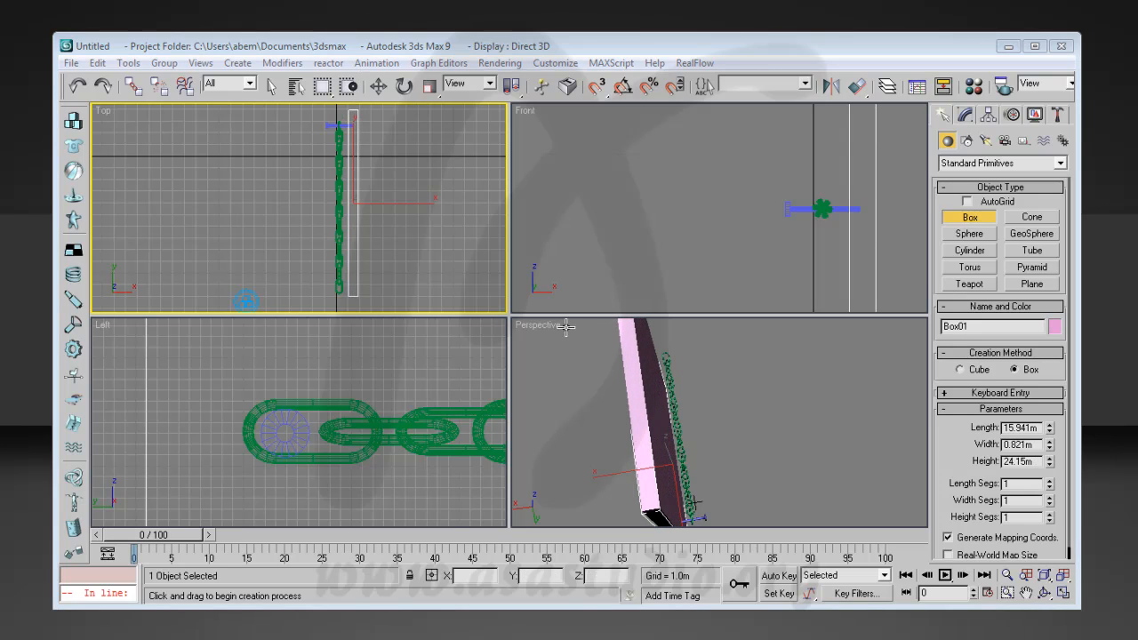
pyautogui.click(735, 371)
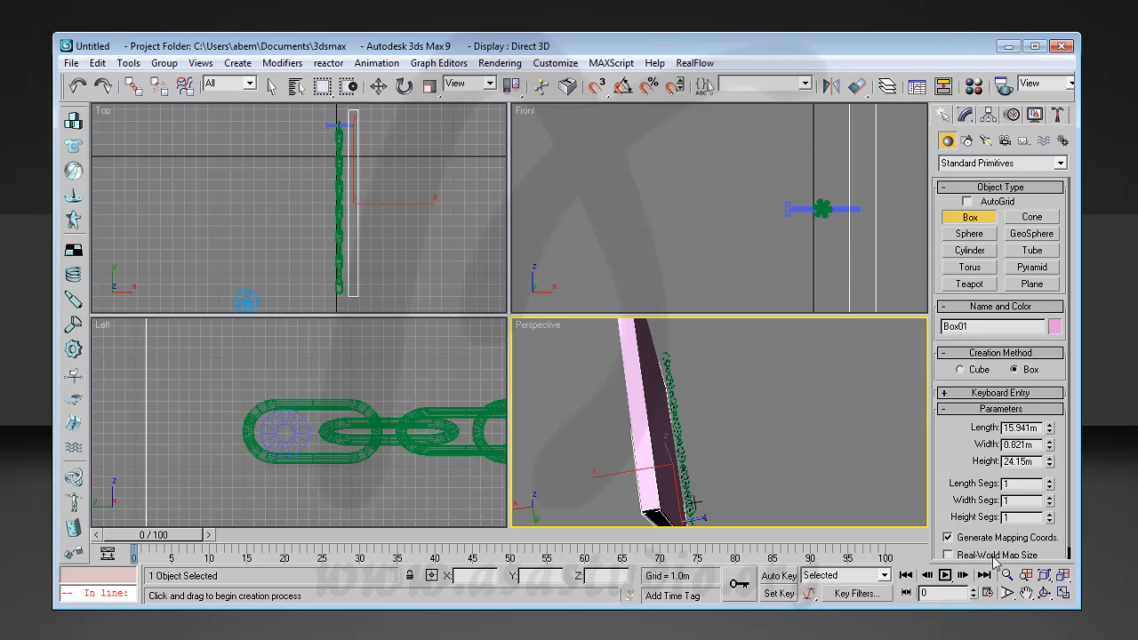
pyautogui.click(1063, 575)
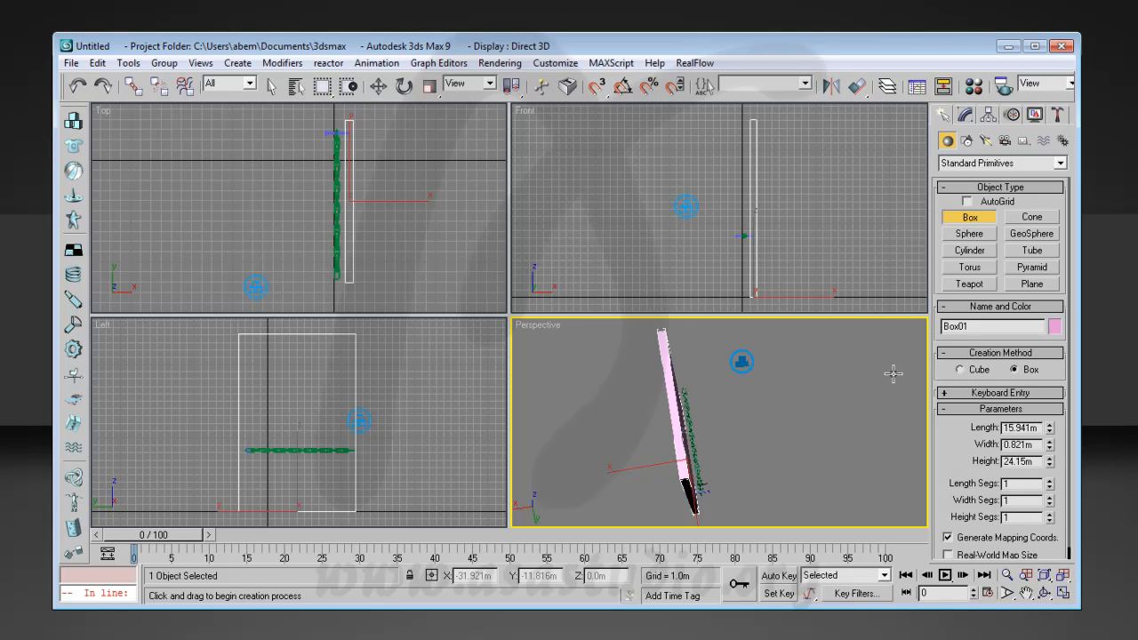
# Resize the wall box to about 24.23 m long, 1.166 m wide and 19.079 m high.
pyautogui.click(966, 116)
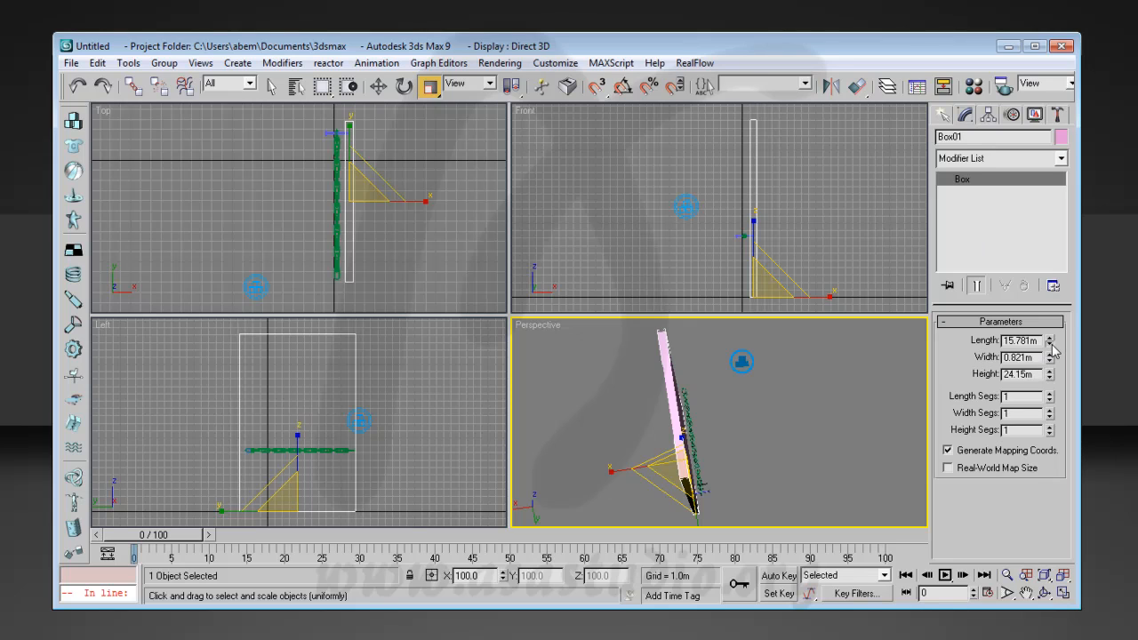
pyautogui.moveTo(1050, 341); pyautogui.dragTo(1049, 303)
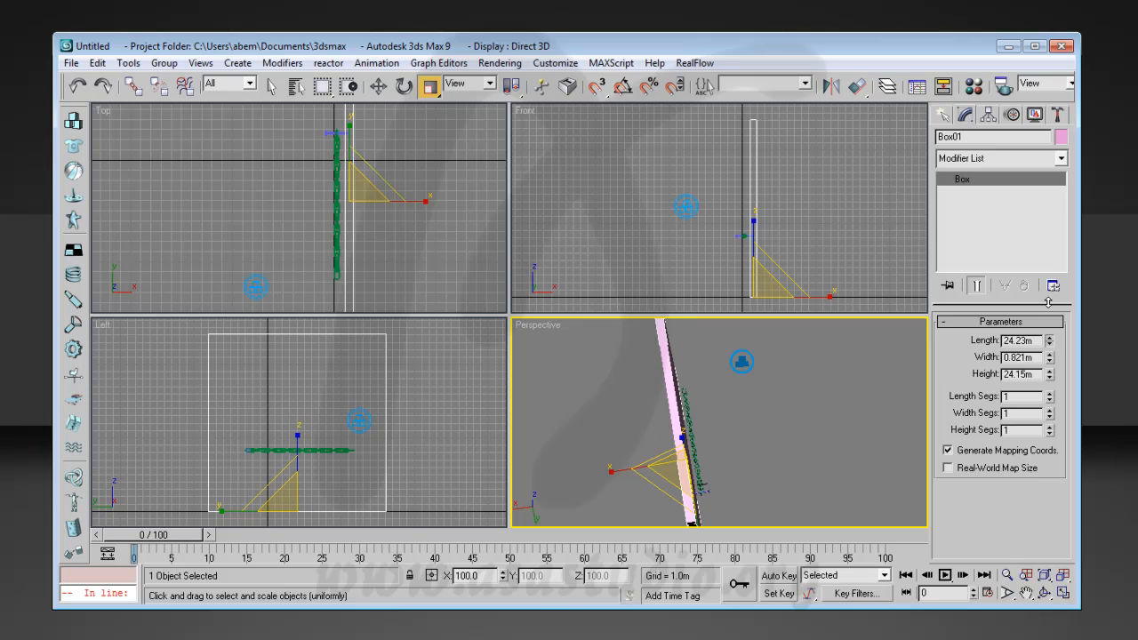
pyautogui.moveTo(1051, 357); pyautogui.dragTo(1055, 325)
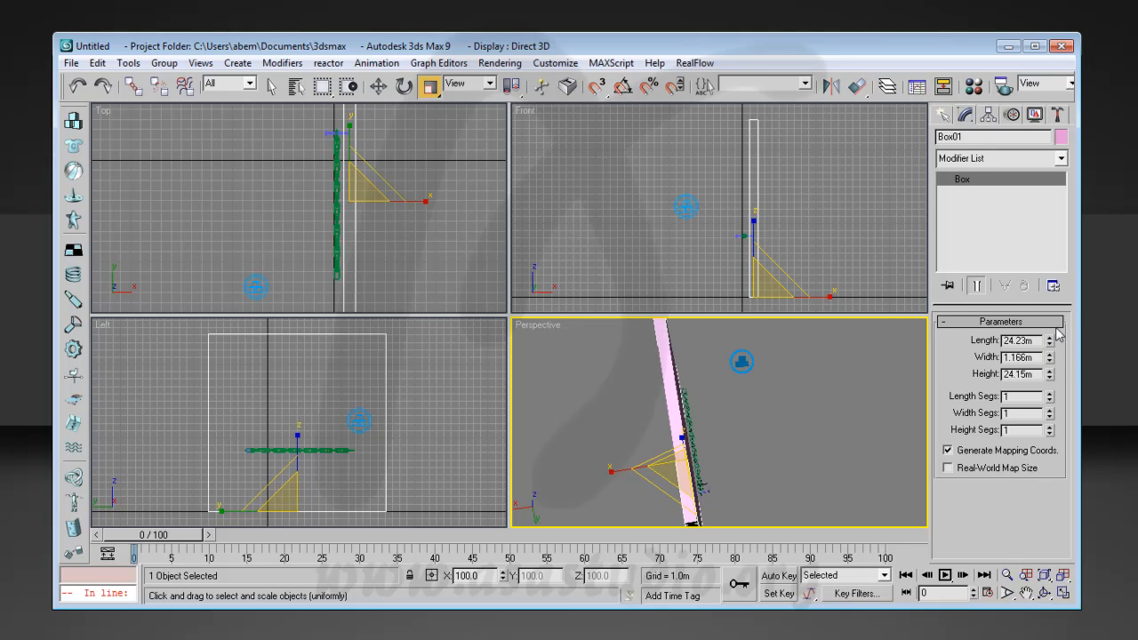
pyautogui.moveTo(1052, 380)
pyautogui.mouseDown()
pyautogui.moveTo(1052, 367)
pyautogui.moveTo(1055, 389)
pyautogui.mouseUp()
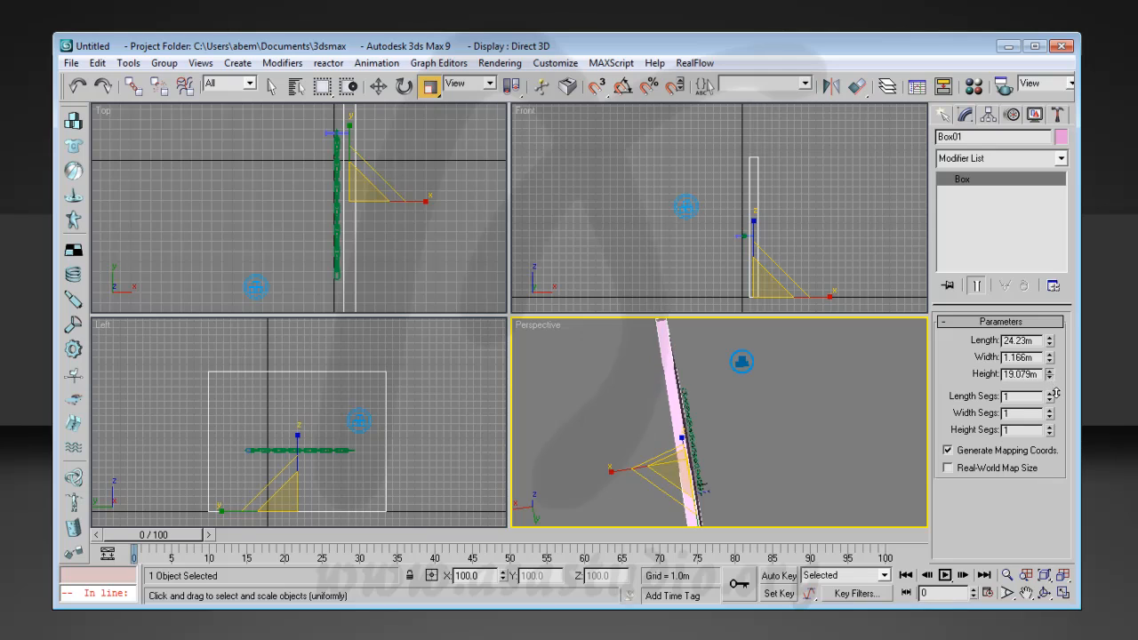
# Raise the pin and all chain links together until they sit just below the wall's upper edge.
pyautogui.moveTo(290, 116); pyautogui.dragTo(339, 392)
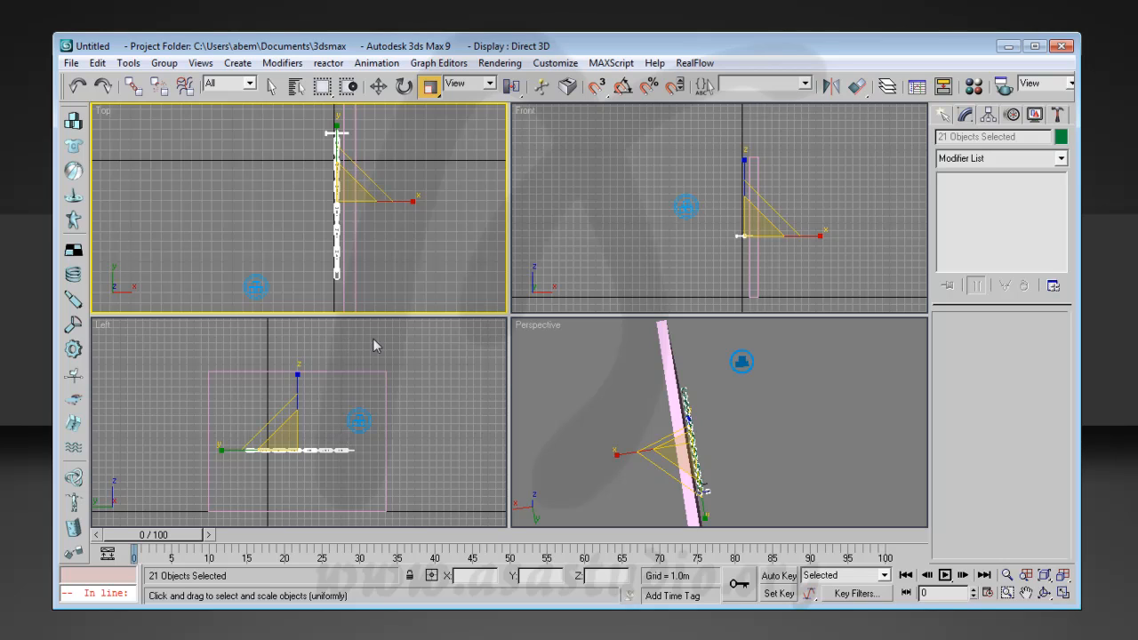
pyautogui.click(378, 86)
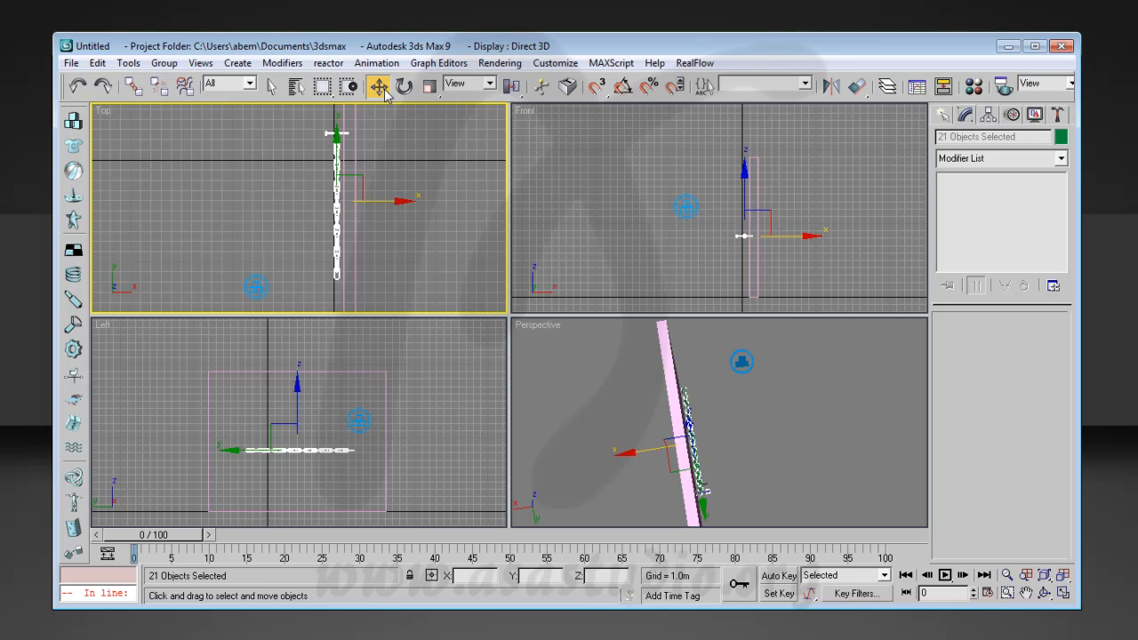
pyautogui.click(300, 396)
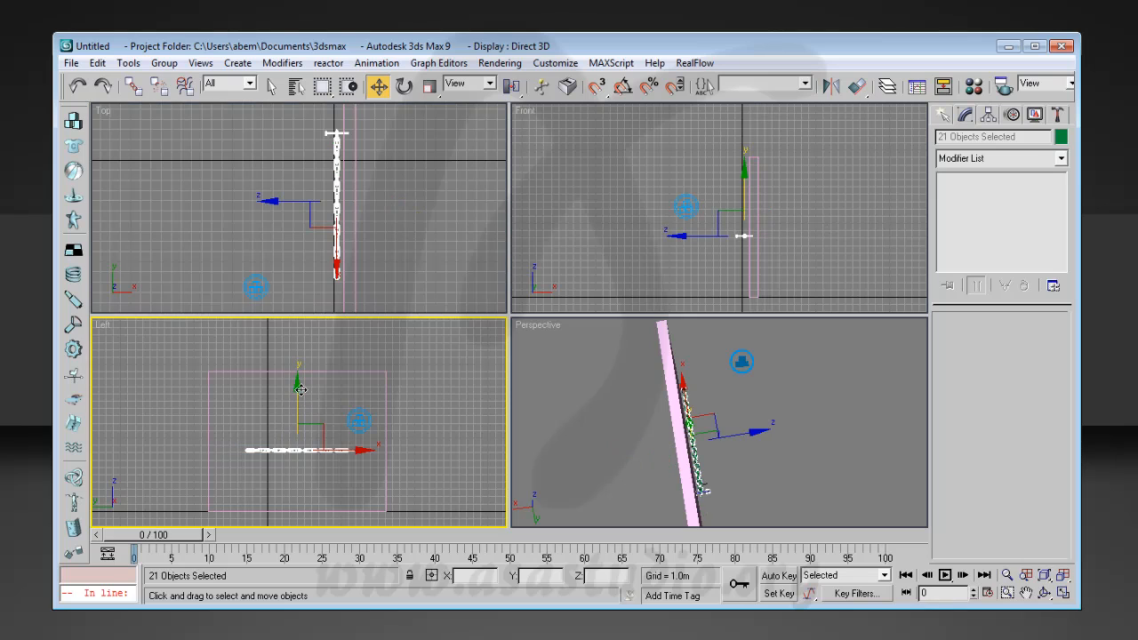
pyautogui.moveTo(299, 388); pyautogui.dragTo(299, 325)
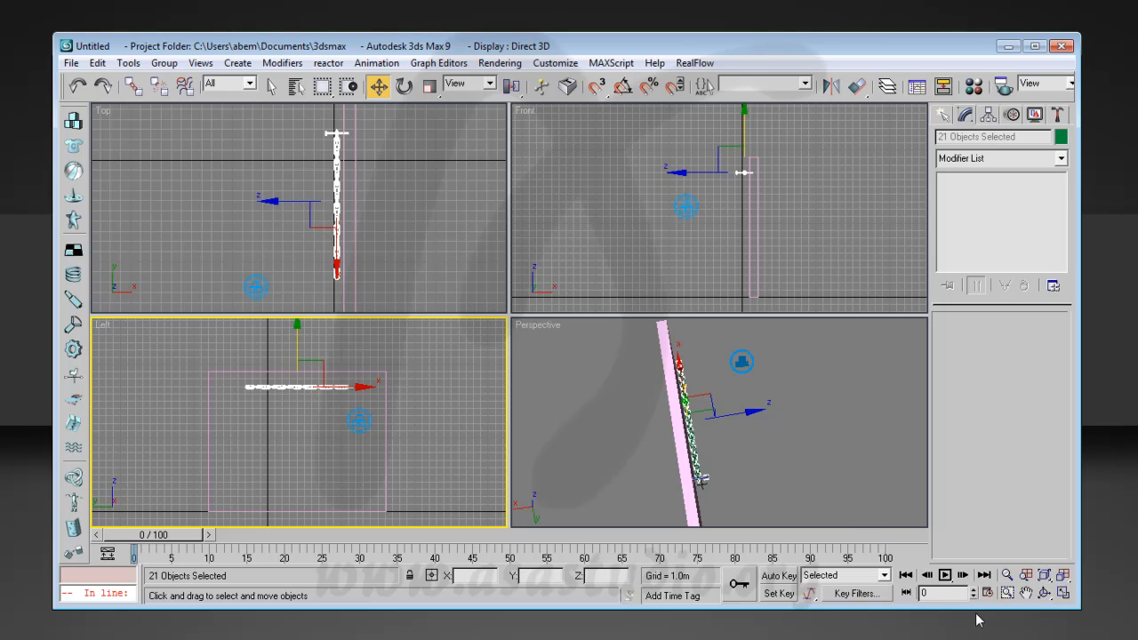
pyautogui.click(1046, 594)
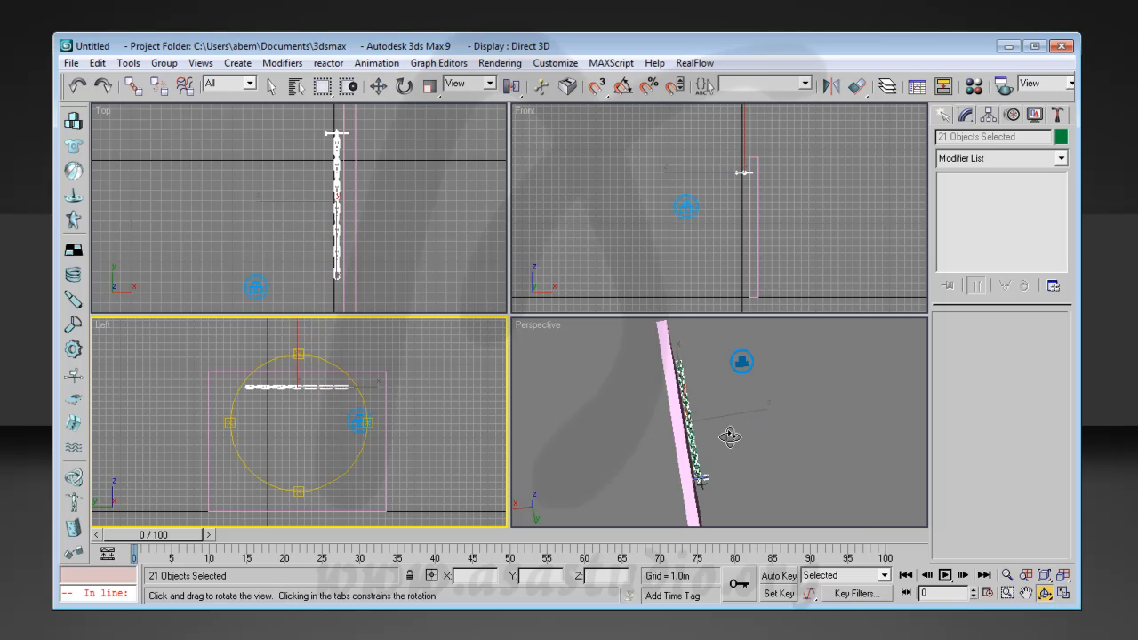
pyautogui.moveTo(732, 432); pyautogui.dragTo(613, 338)
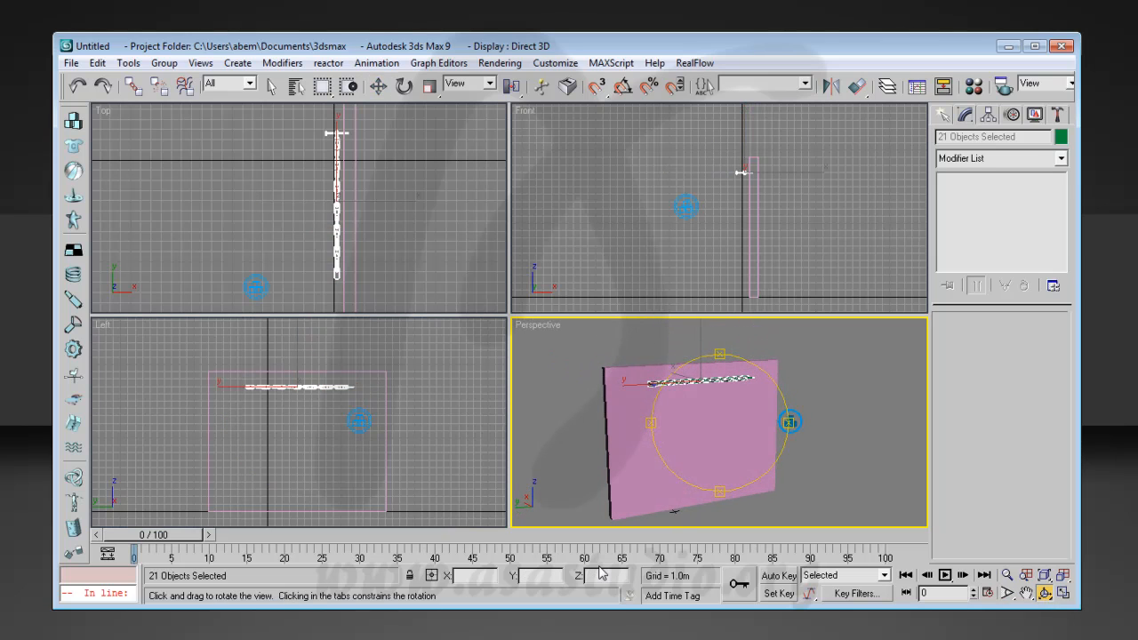
pyautogui.click(445, 386)
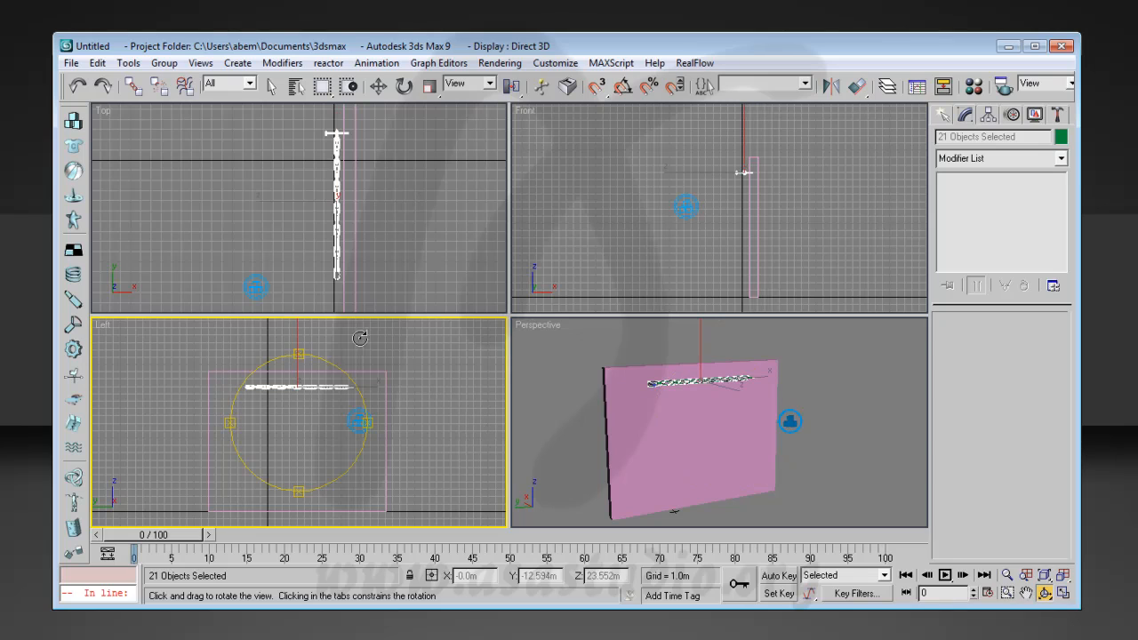
# Add the wall box to the existing rigid body collection.
pyautogui.rightClick(265, 286)
pyautogui.click(261, 287)
pyautogui.click(254, 286)
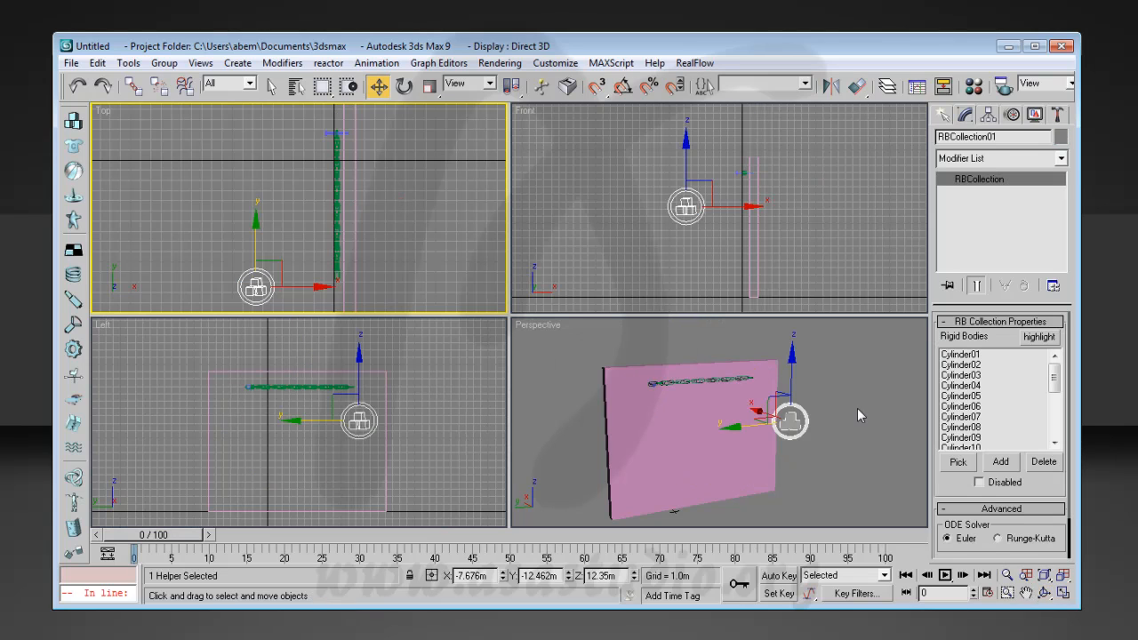
pyautogui.click(1054, 443)
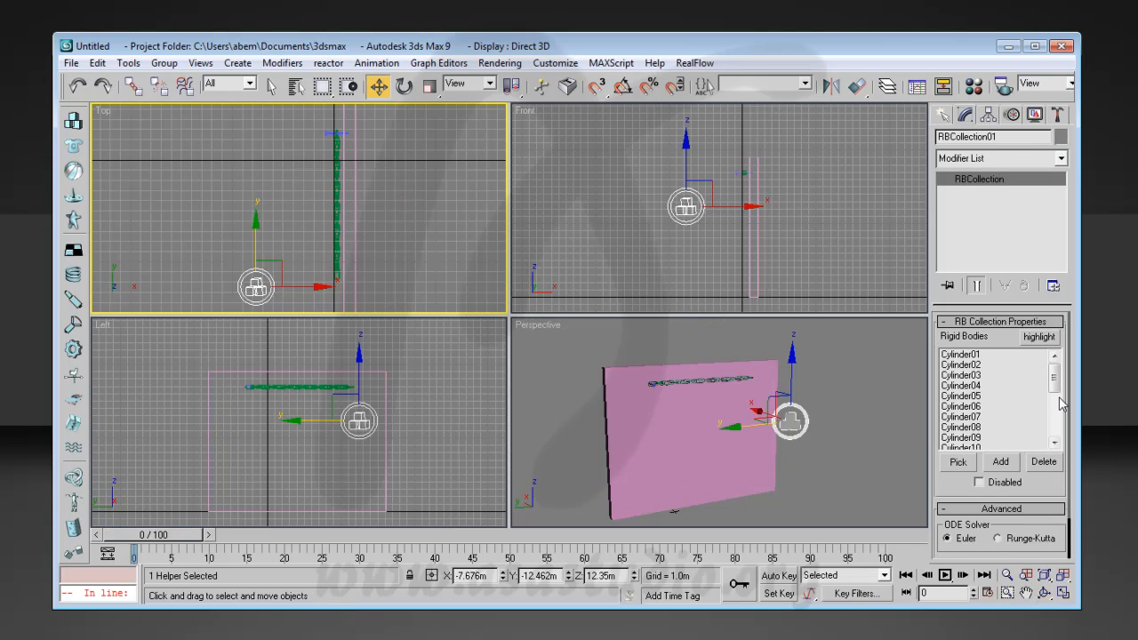
pyautogui.click(965, 464)
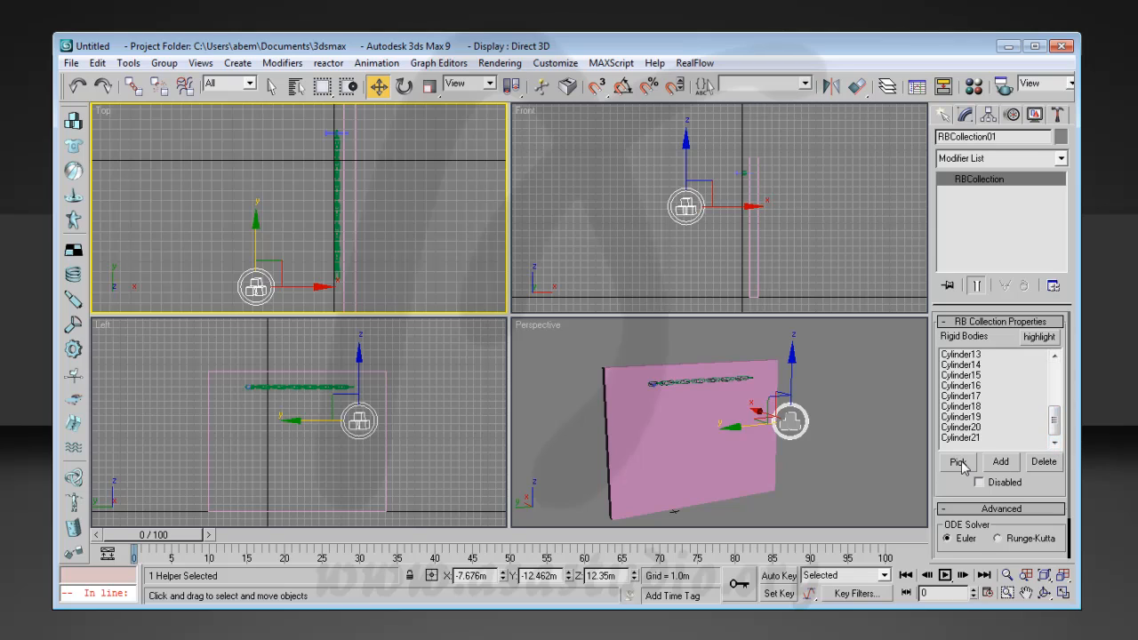
pyautogui.click(386, 469)
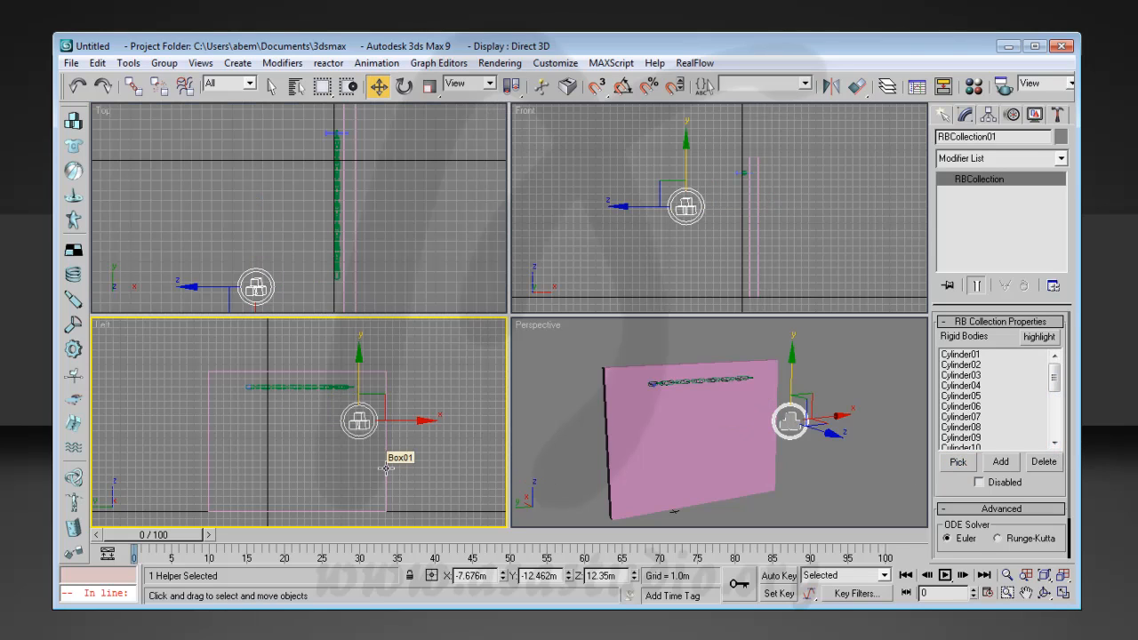
pyautogui.rightClick(440, 456)
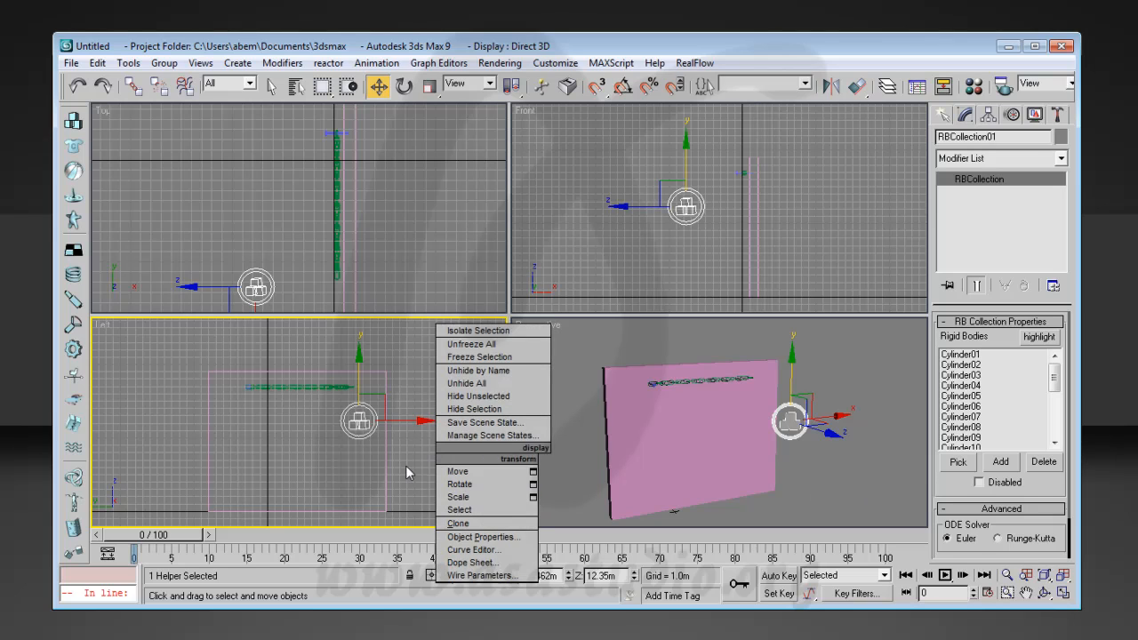
pyautogui.click(406, 465)
# Make the wall box unyielding in its reactor physical properties.
pyautogui.click(383, 463)
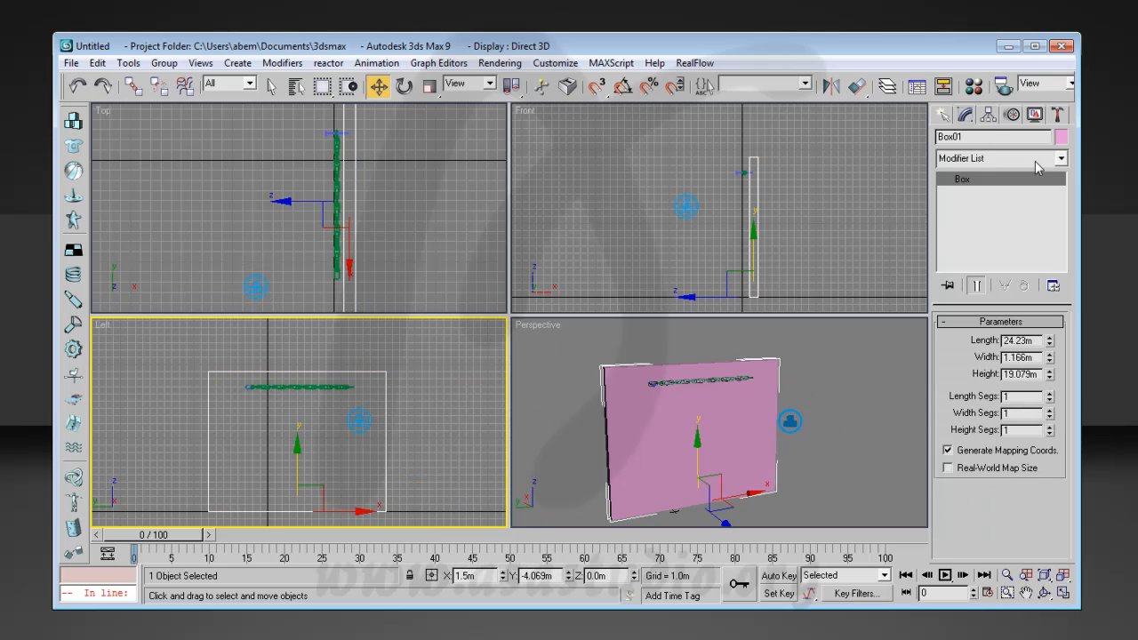
pyautogui.click(1057, 114)
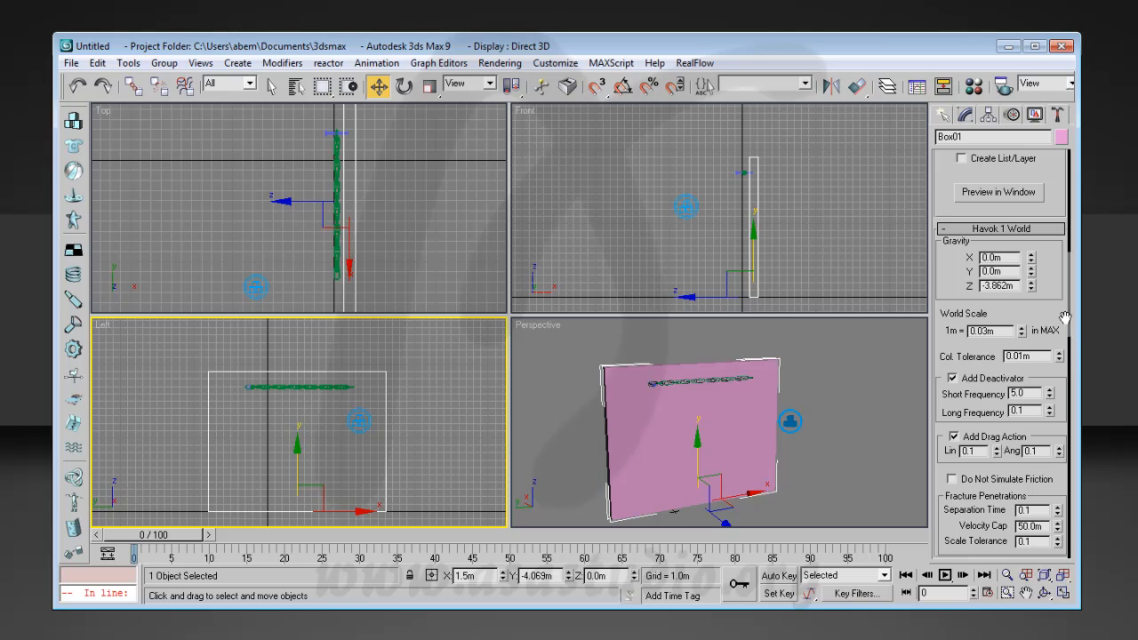
pyautogui.moveTo(1063, 191); pyautogui.dragTo(1047, 223)
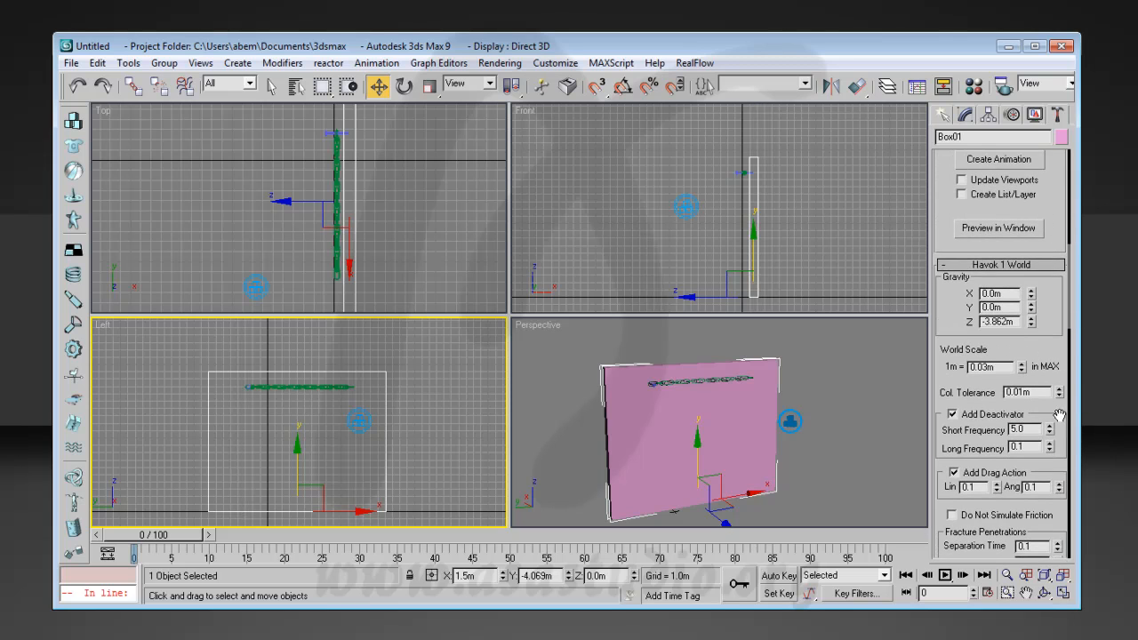
pyautogui.scroll(-5, 1060, 418)
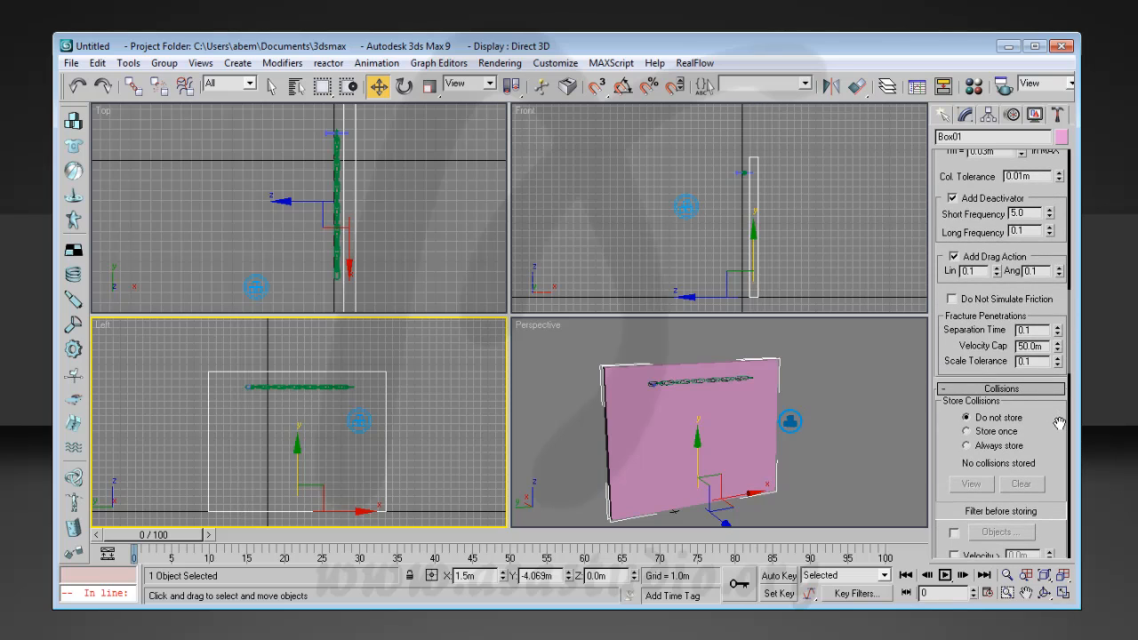
pyautogui.scroll(-6, 1055, 428)
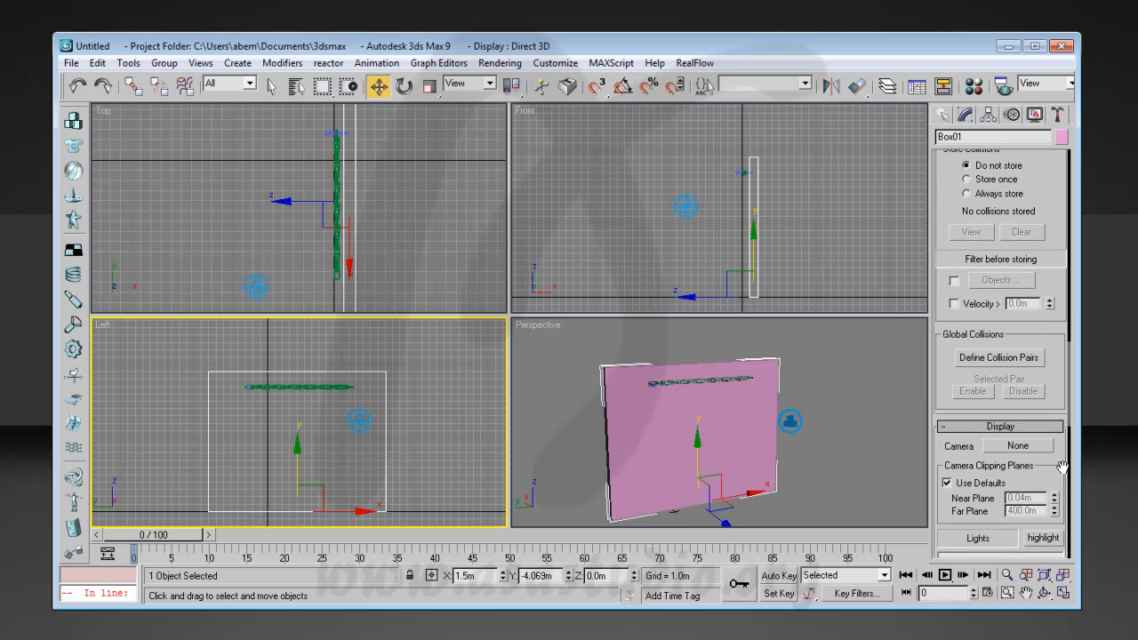
pyautogui.scroll(-5, 1059, 468)
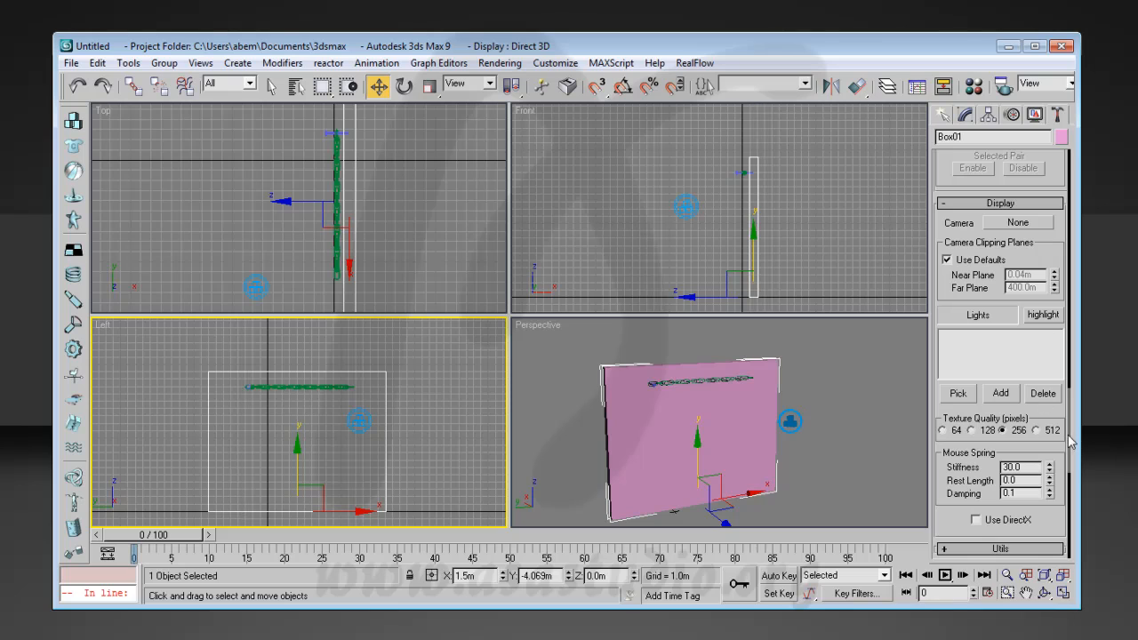
pyautogui.moveTo(1061, 487); pyautogui.dragTo(1076, 224)
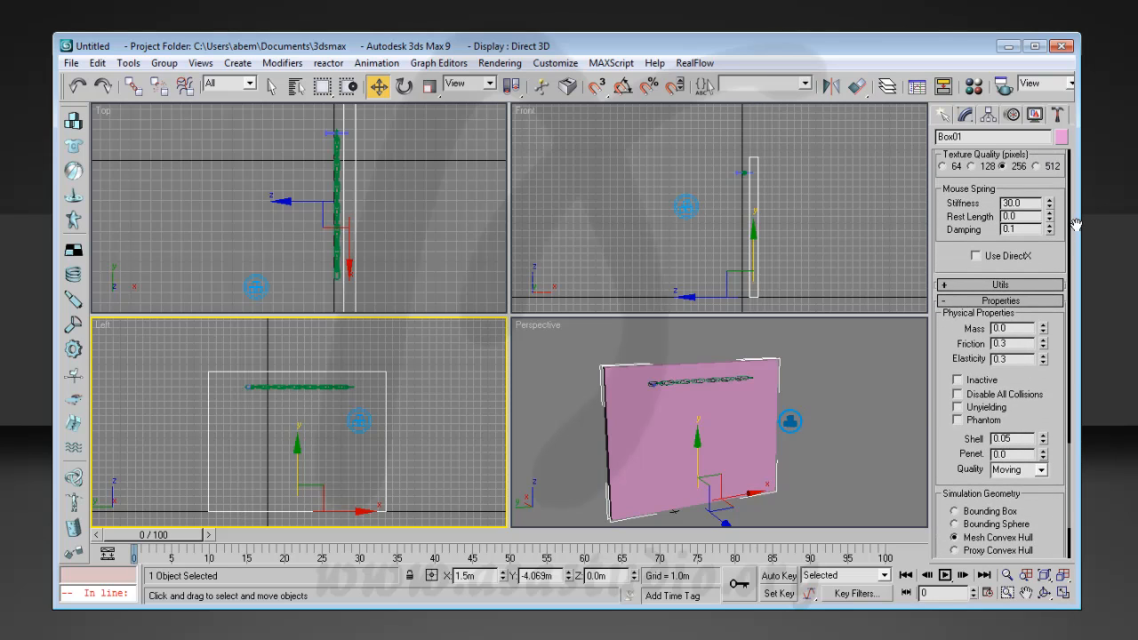
pyautogui.click(957, 406)
# Collapse the reactor Display, Collisions and Havok 1 World settings groups.
pyautogui.scroll(3, 1048, 249)
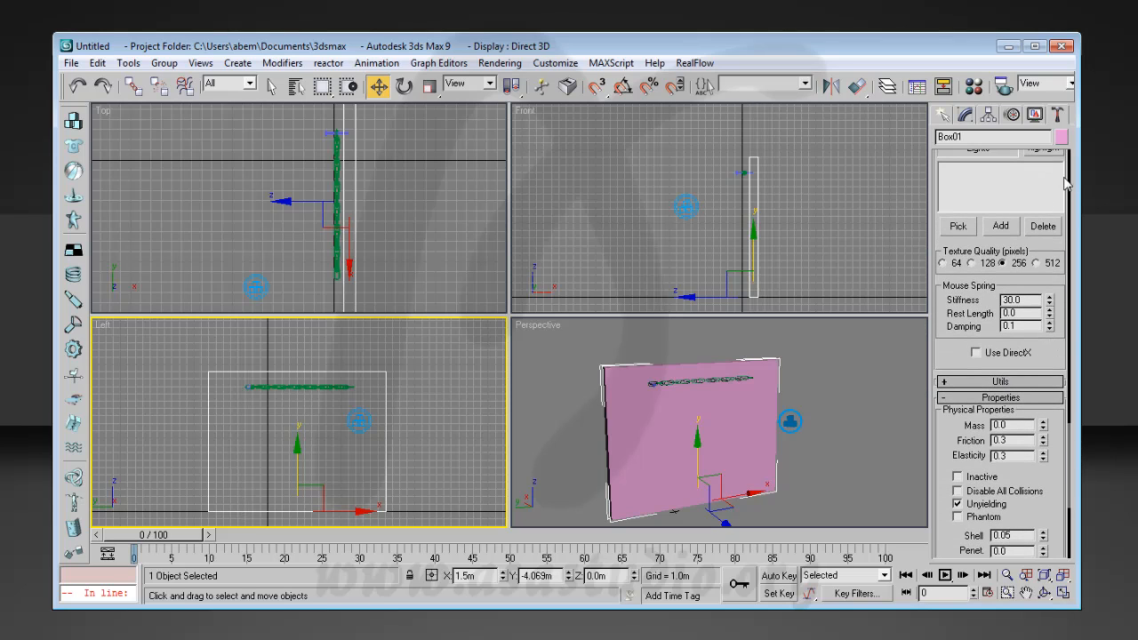
pyautogui.scroll(7, 1066, 183)
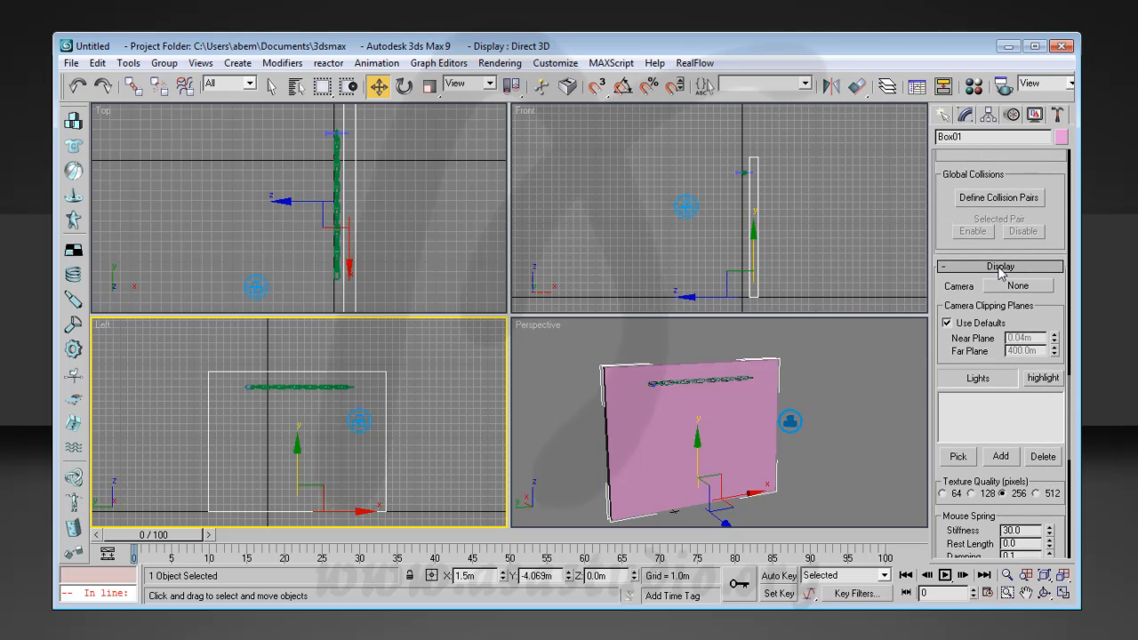
pyautogui.click(999, 267)
pyautogui.scroll(5, 1061, 213)
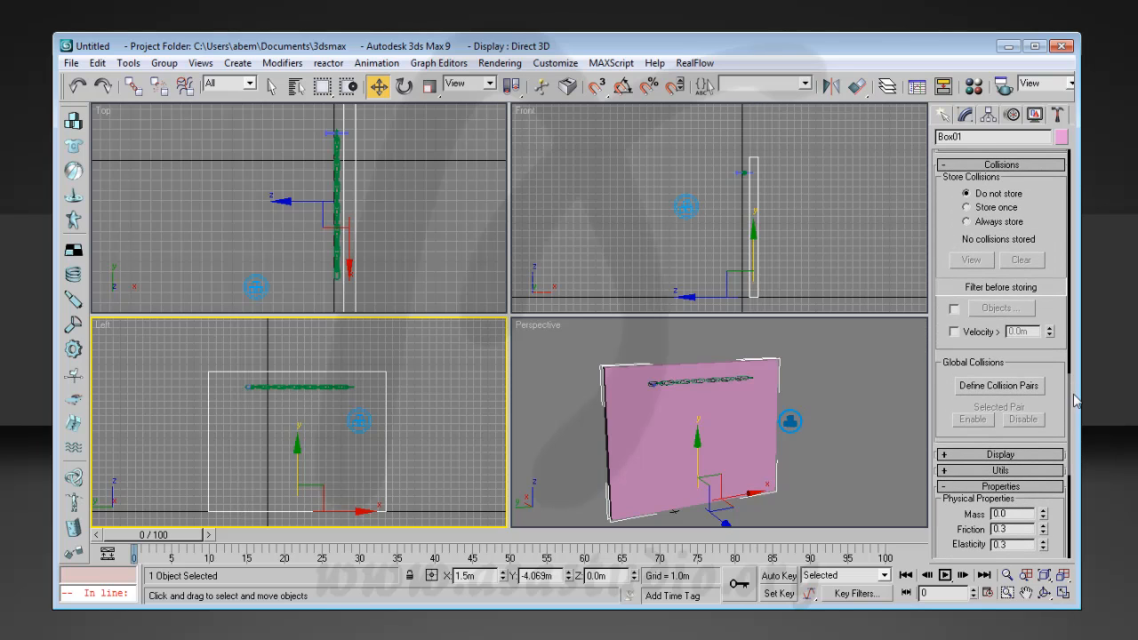
pyautogui.click(1012, 166)
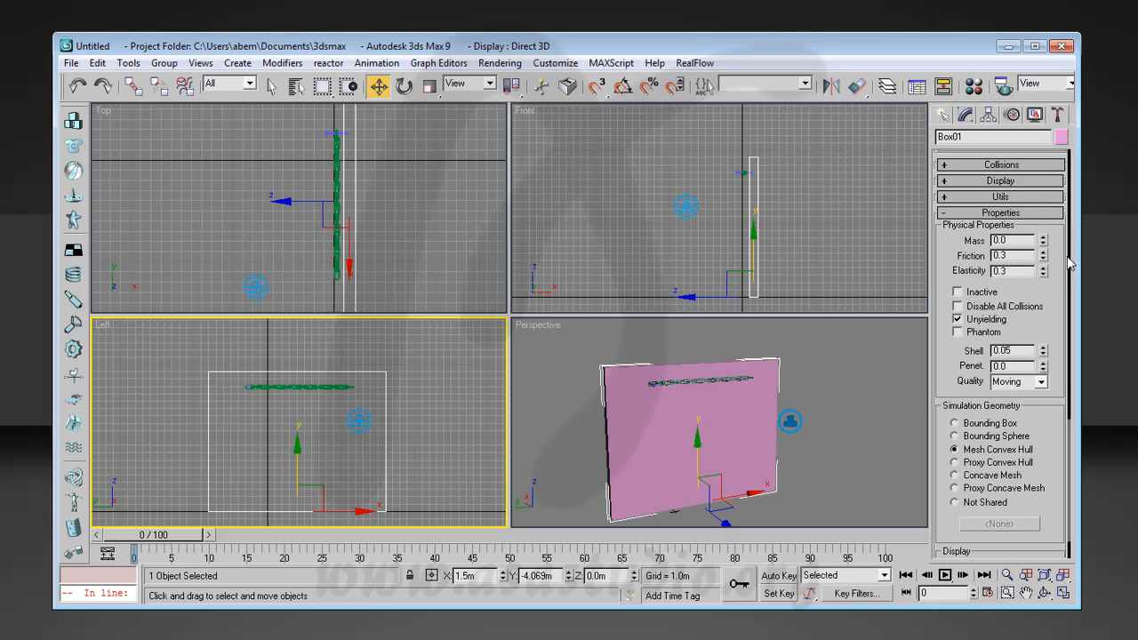
pyautogui.scroll(3, 1058, 258)
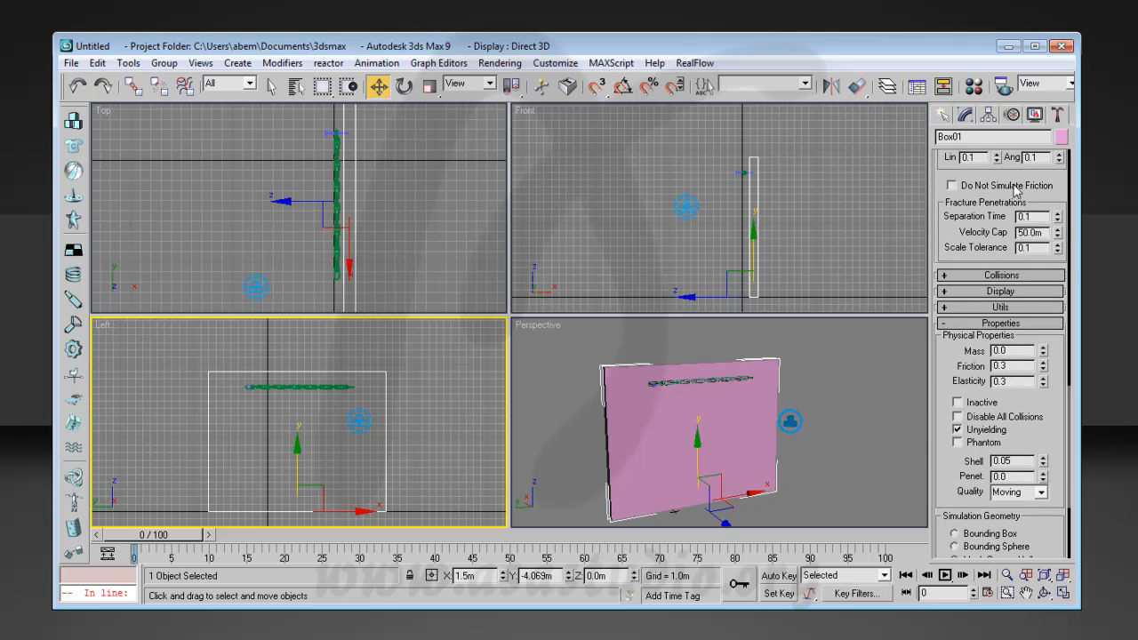
pyautogui.scroll(5, 1065, 189)
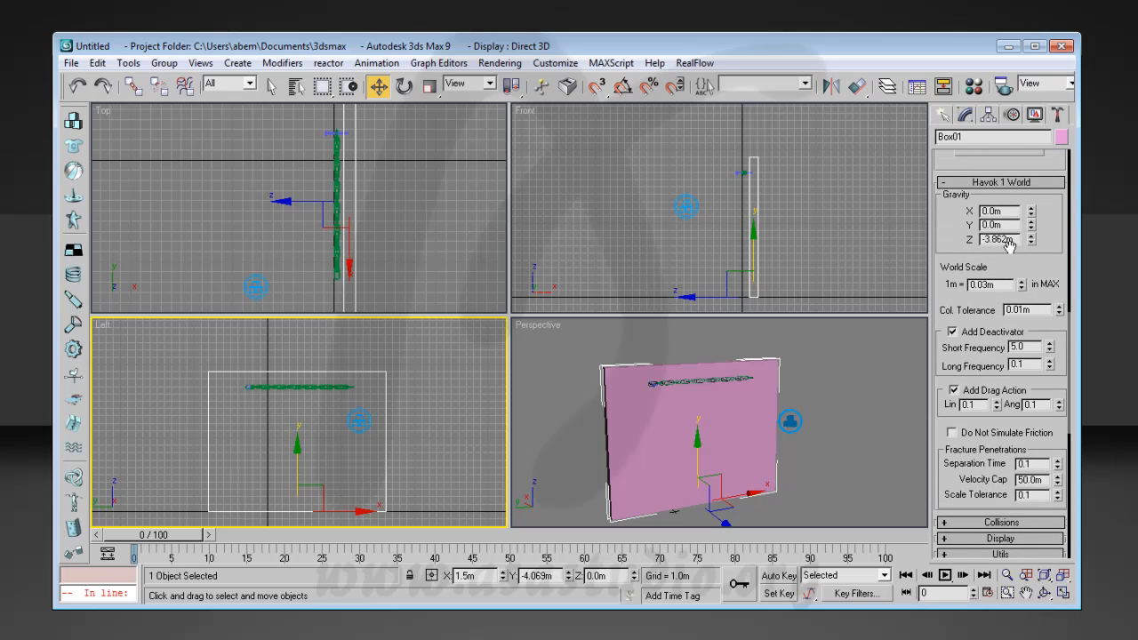
pyautogui.click(1012, 180)
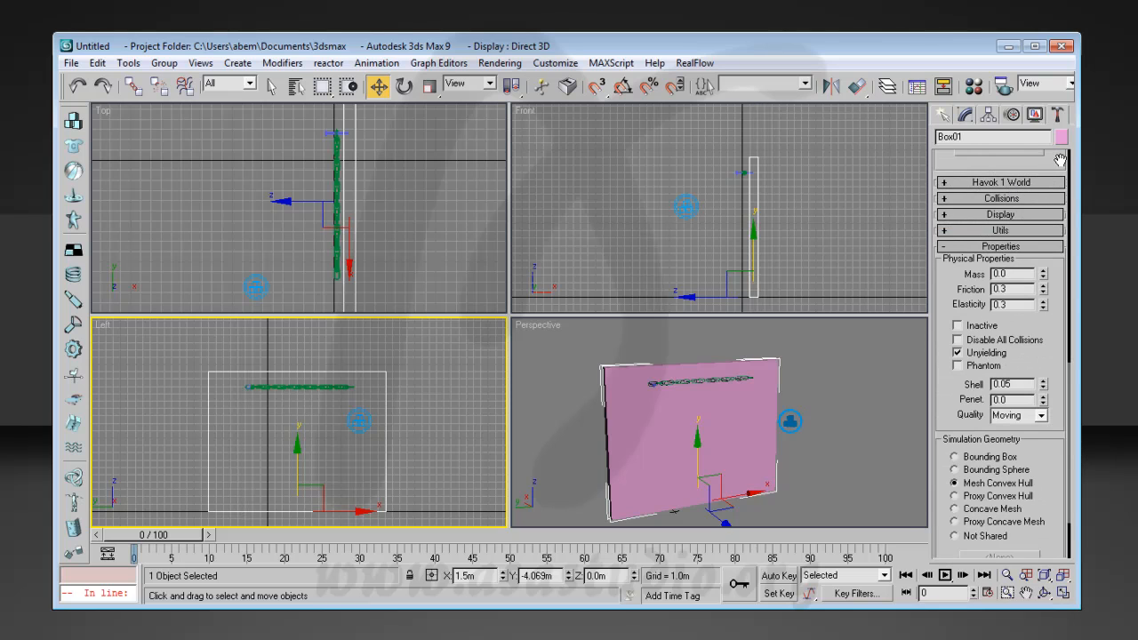
# Play the chain simulation against the wall in a real-time preview, and close the preview and the reactor messages.
pyautogui.moveTo(1058, 160); pyautogui.dragTo(1045, 321)
pyautogui.click(1003, 308)
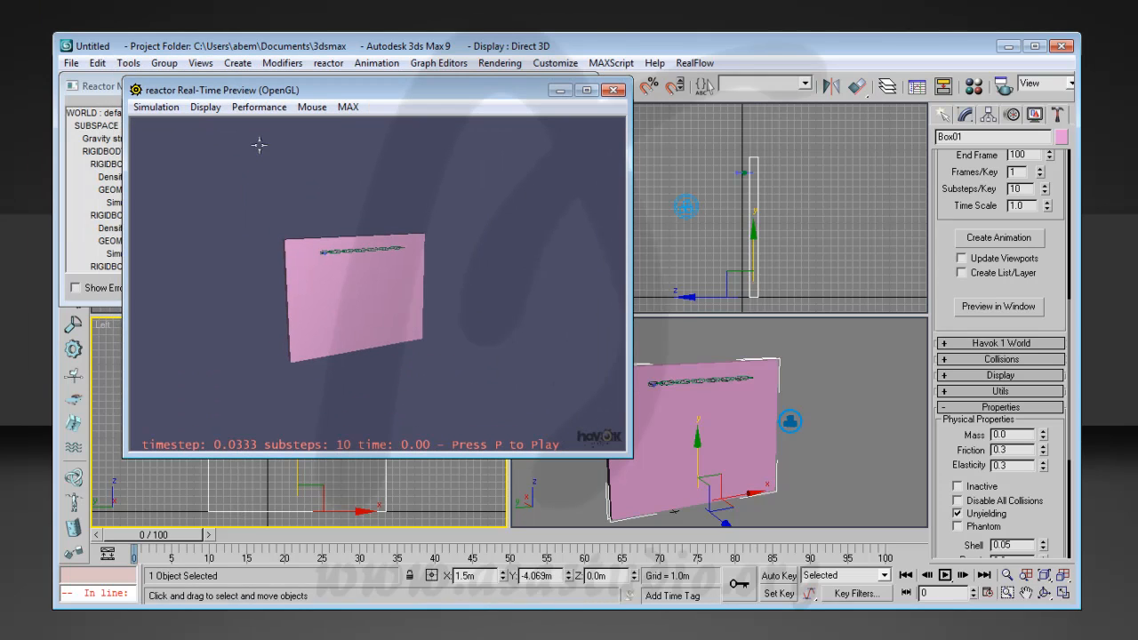
pyautogui.click(156, 106)
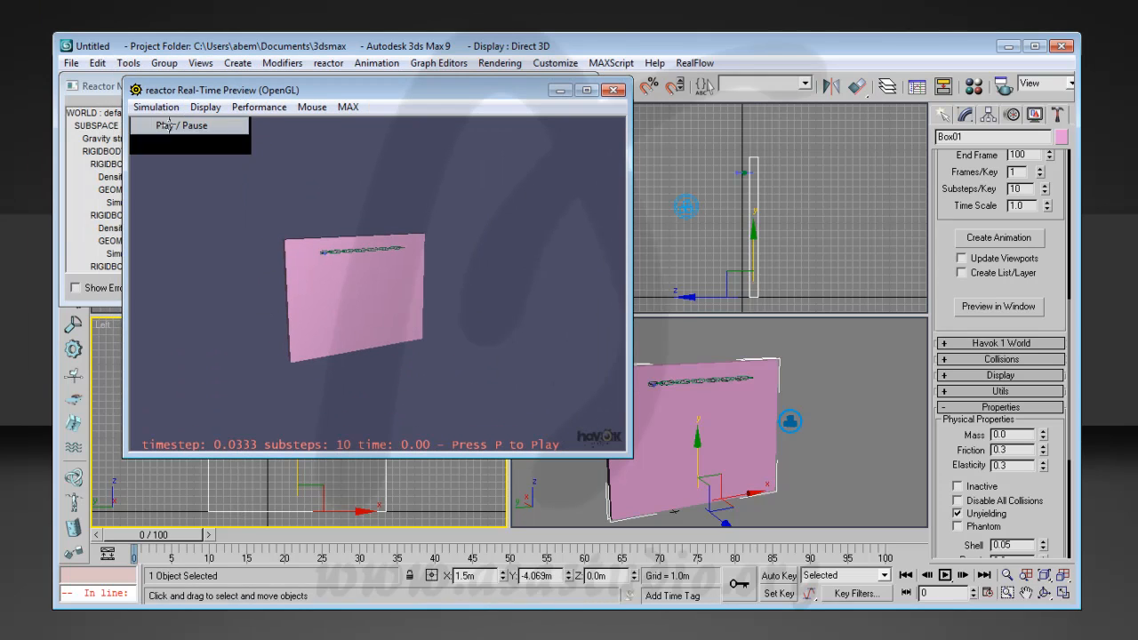
pyautogui.click(169, 122)
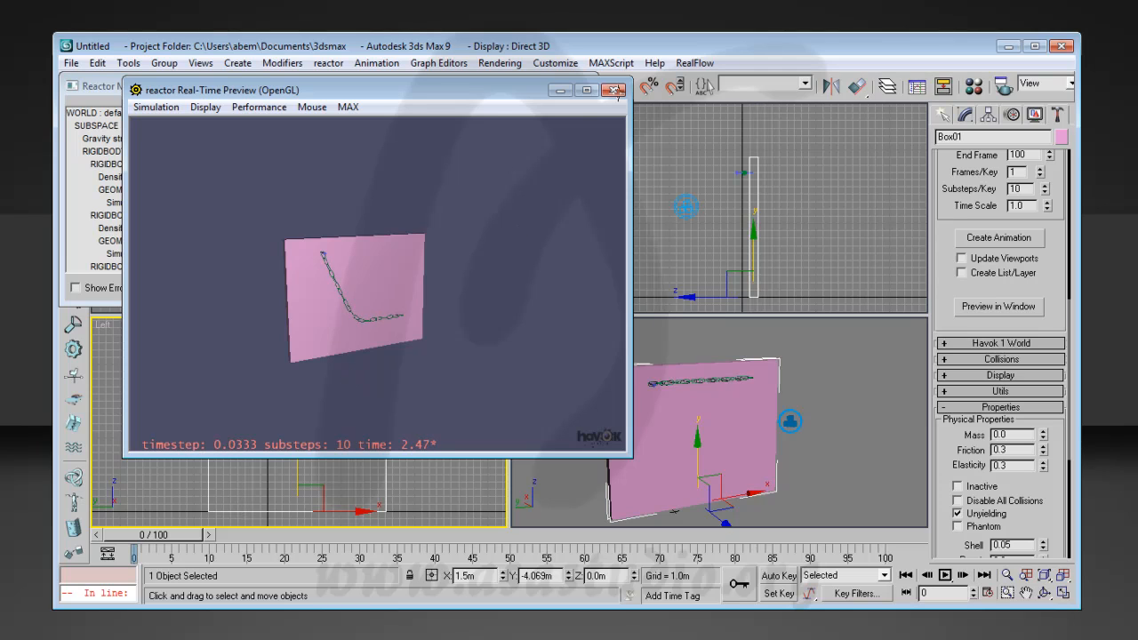
pyautogui.click(614, 90)
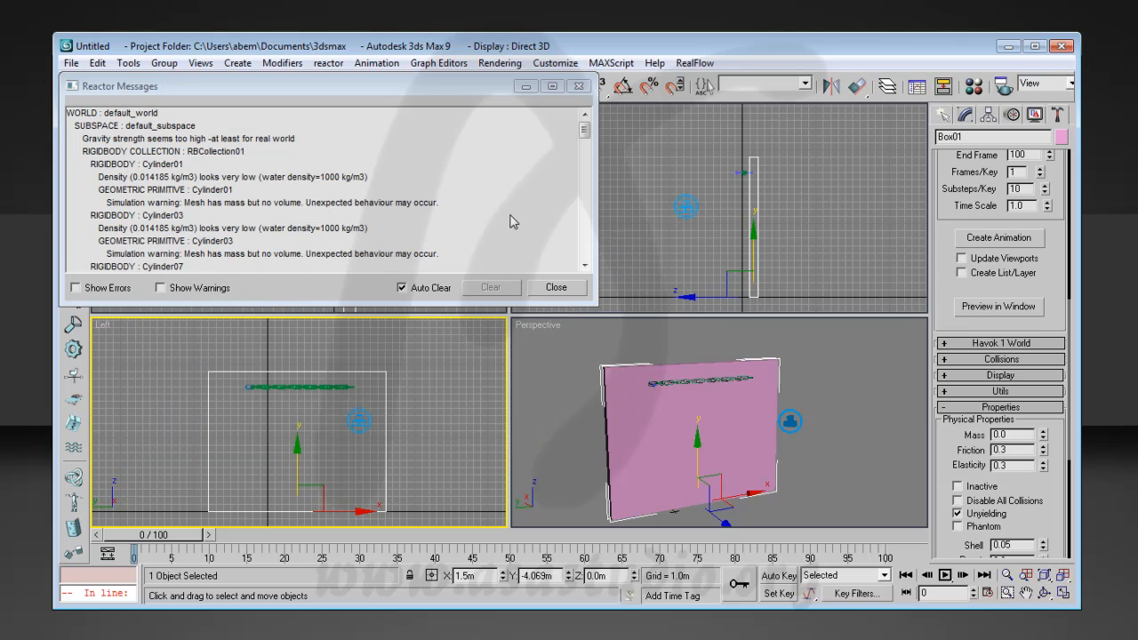
pyautogui.click(580, 86)
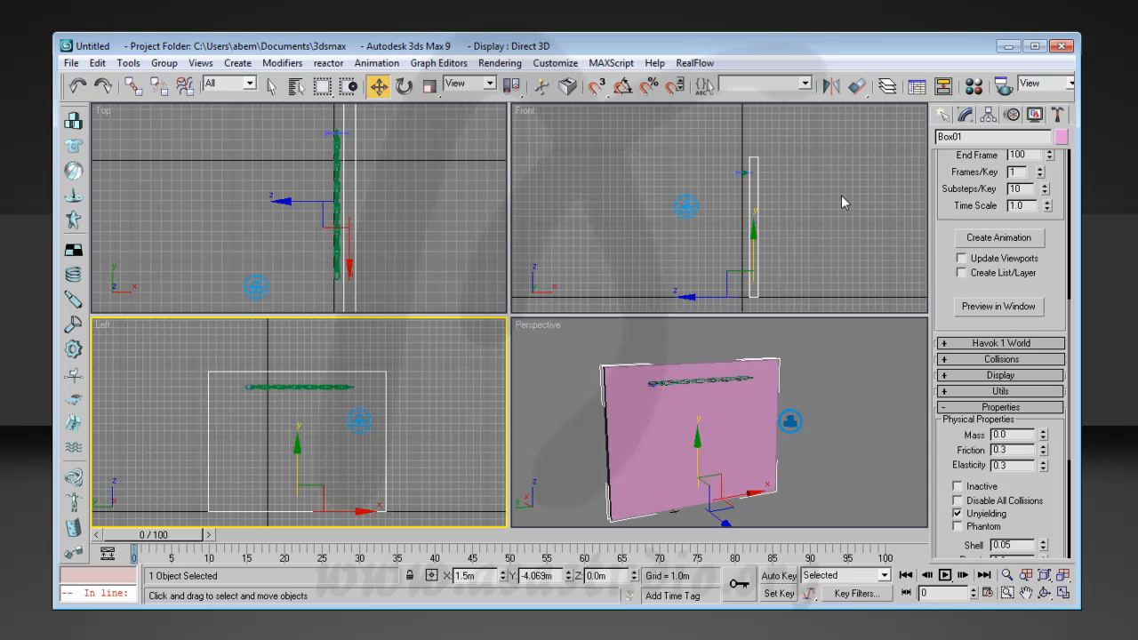
# Create a floor box about 24.2 m long and 23 m wide with about -0.48 m height, extending from the wall's base beneath the chain.
pyautogui.click(944, 116)
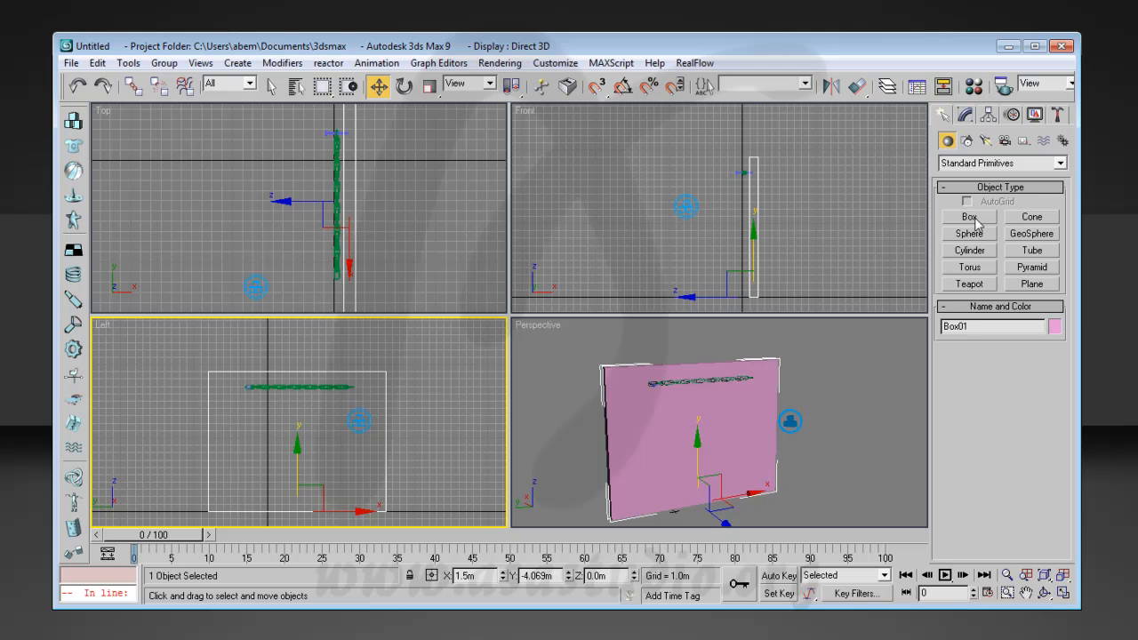
pyautogui.click(971, 218)
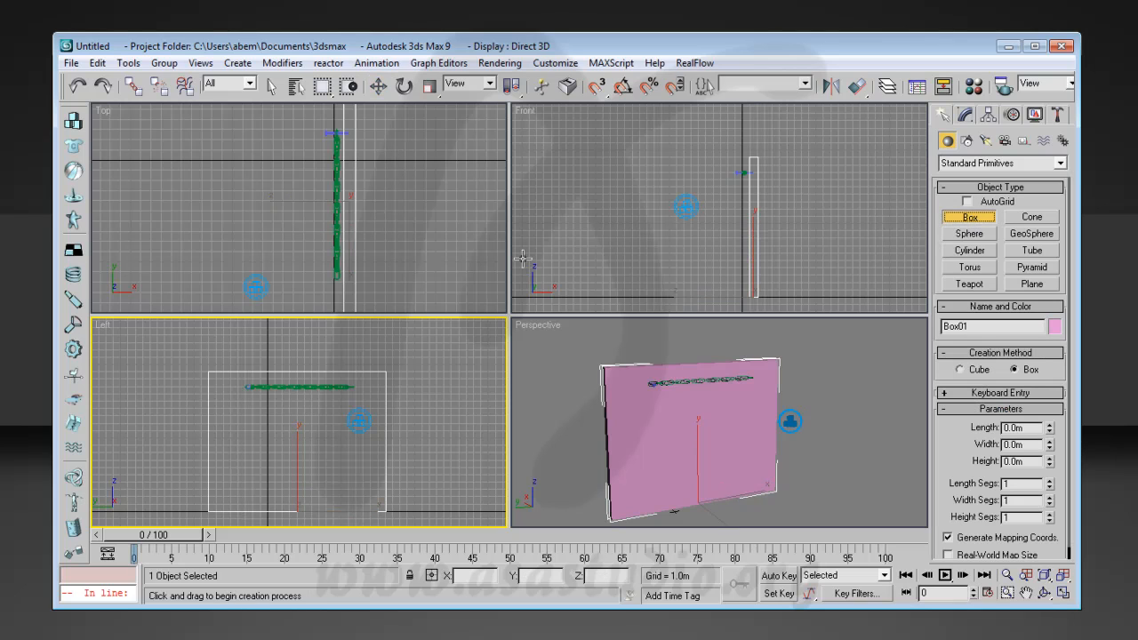
pyautogui.click(1007, 575)
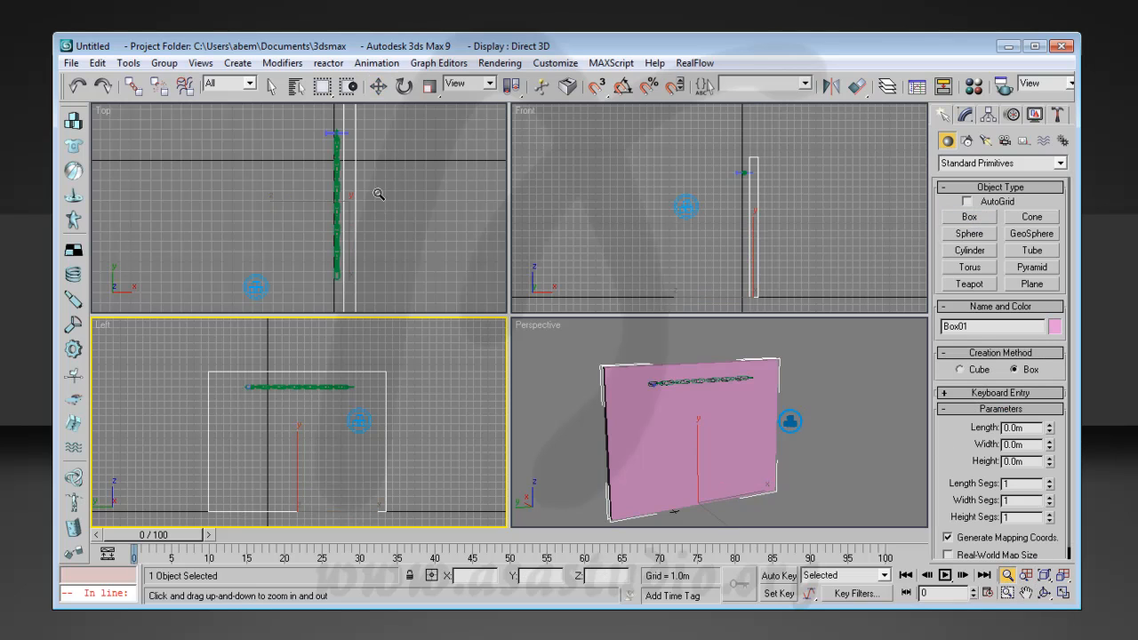
pyautogui.moveTo(379, 196); pyautogui.dragTo(386, 222)
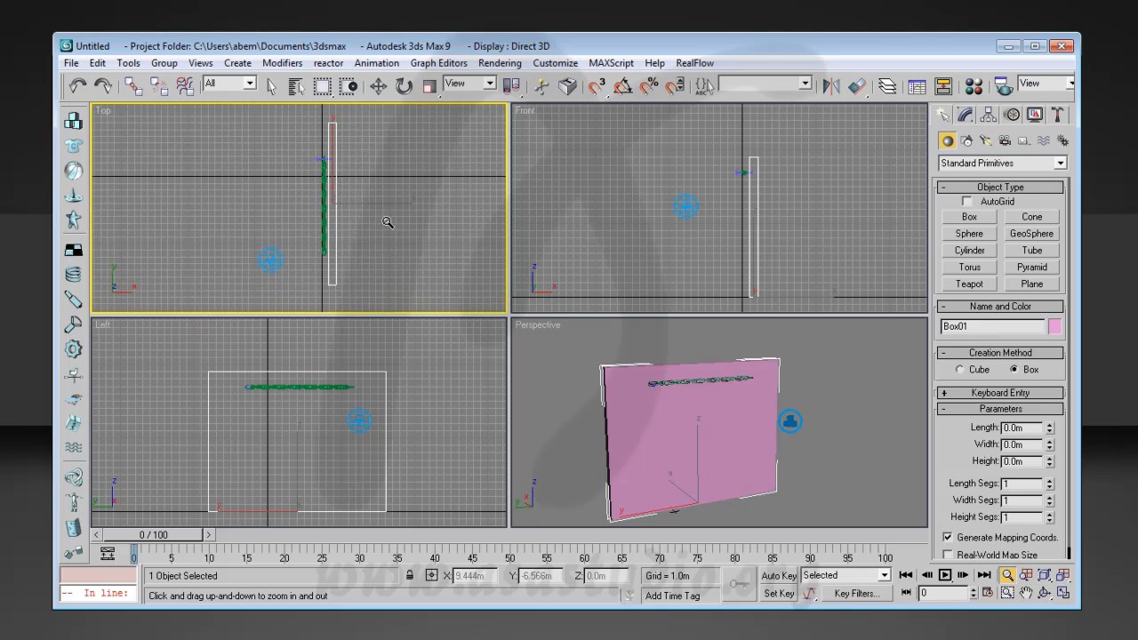
pyautogui.rightClick(271, 153)
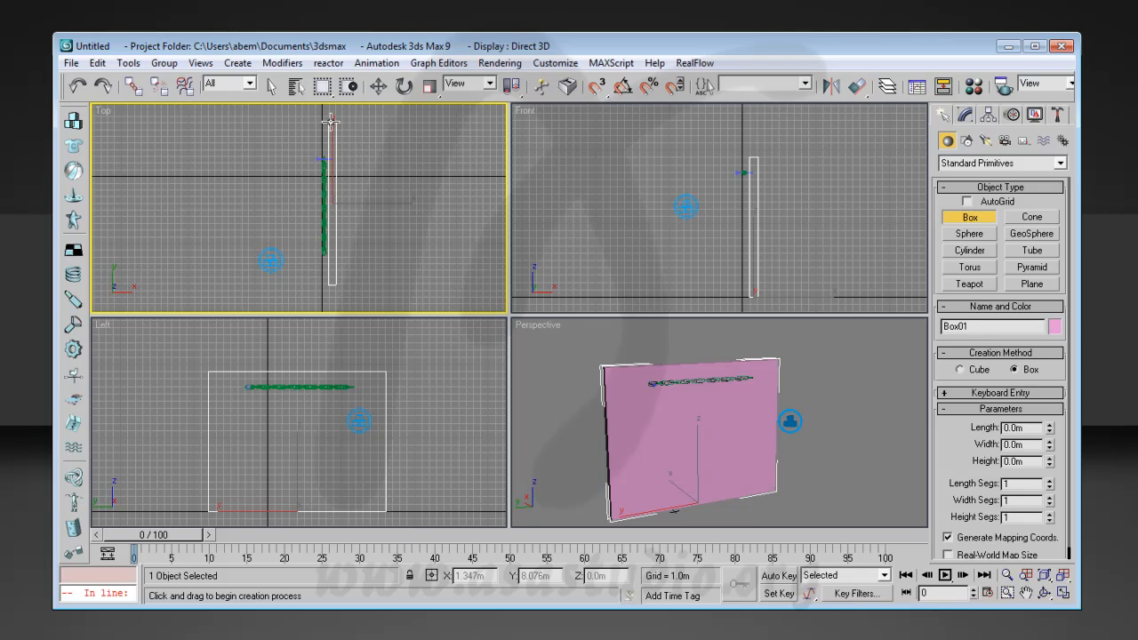
pyautogui.moveTo(329, 122); pyautogui.dragTo(176, 284)
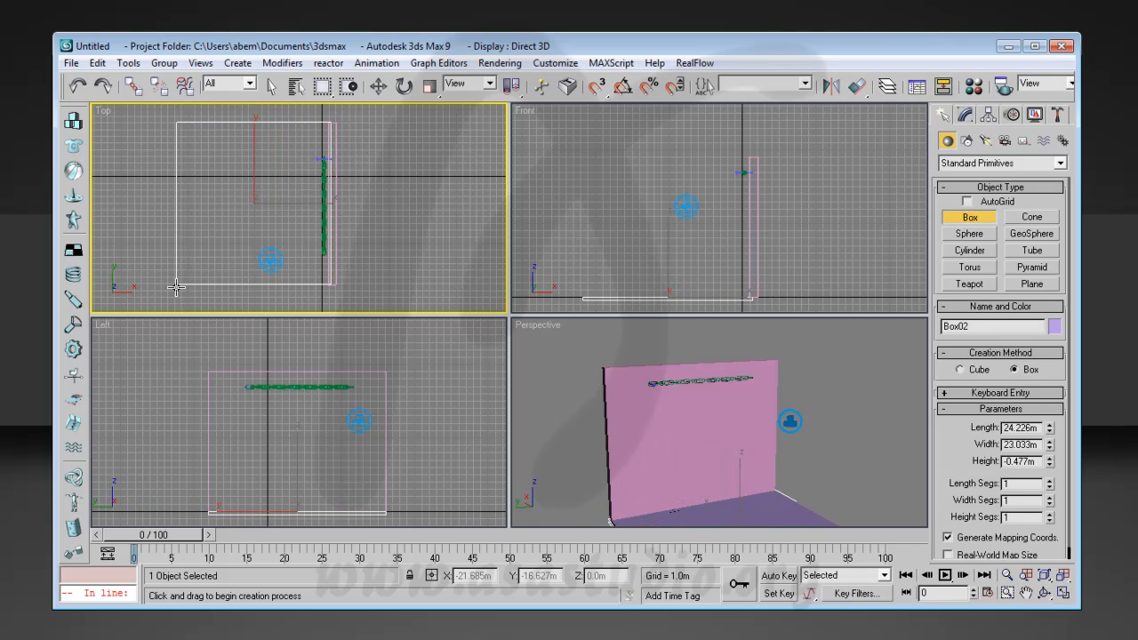
pyautogui.click(177, 287)
pyautogui.click(413, 353)
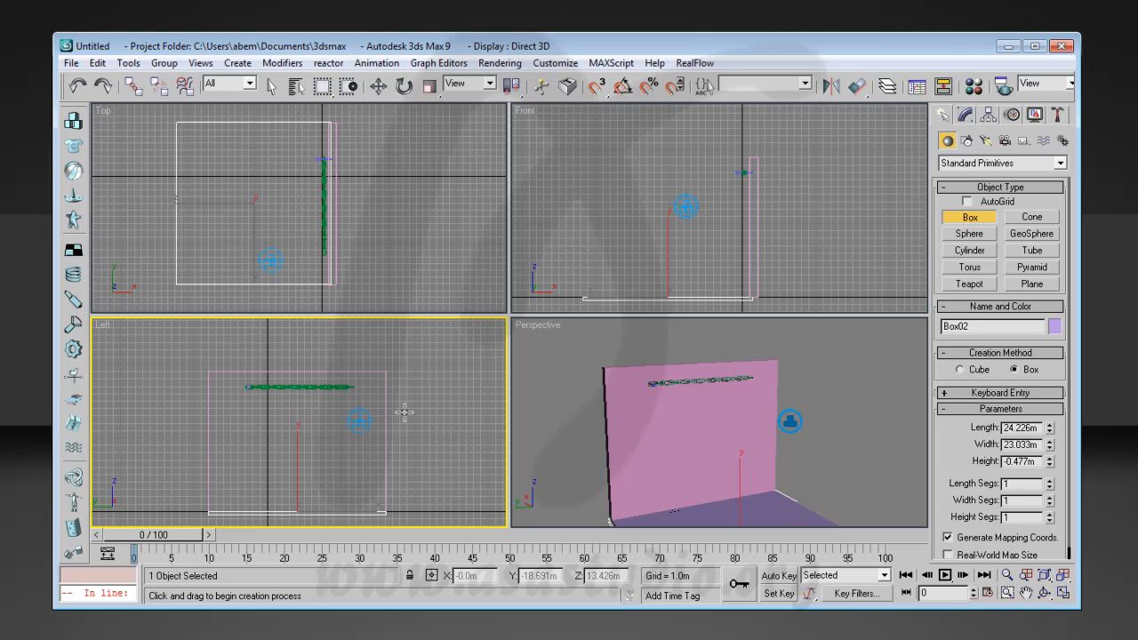
# Add the new floor box to the existing rigid body collection.
pyautogui.press('w')
pyautogui.click(364, 424)
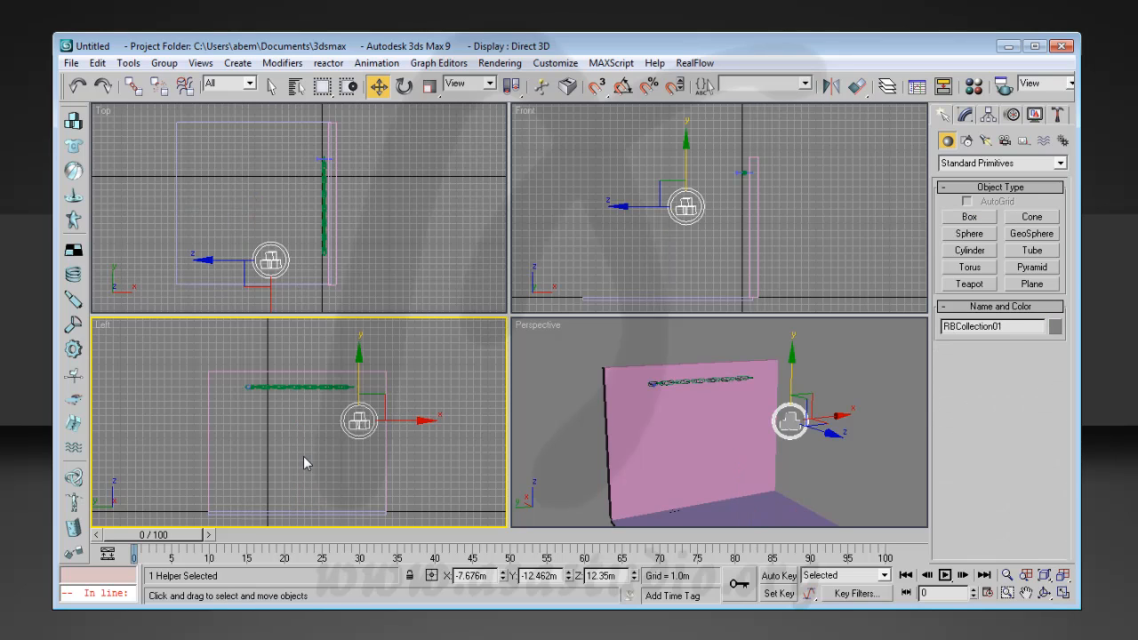
pyautogui.click(965, 116)
pyautogui.click(959, 462)
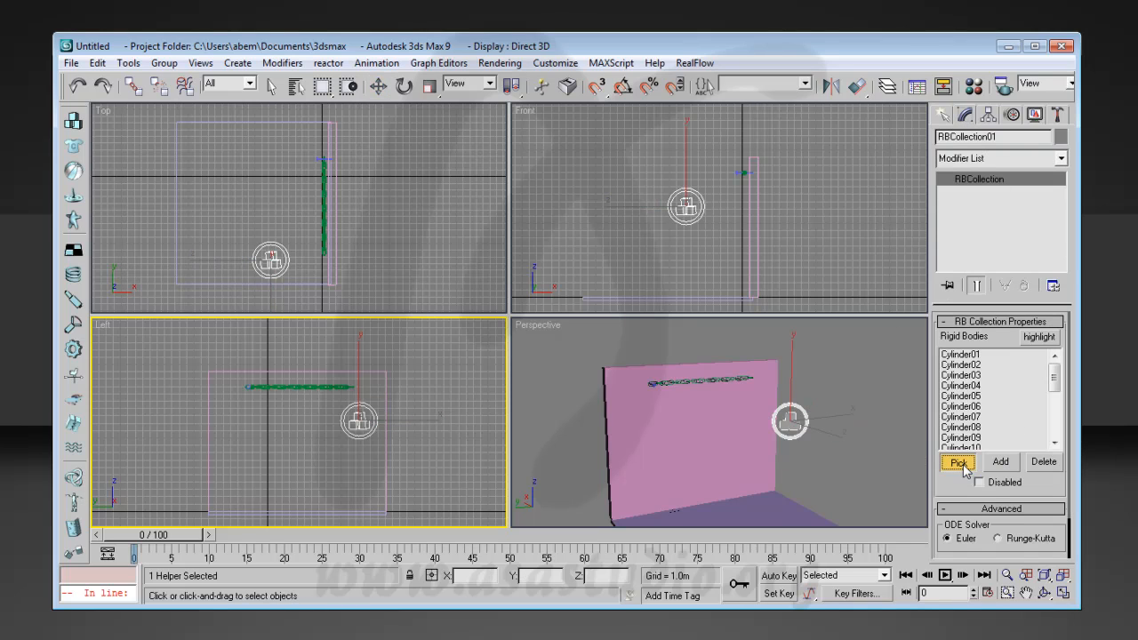
pyautogui.rightClick(206, 283)
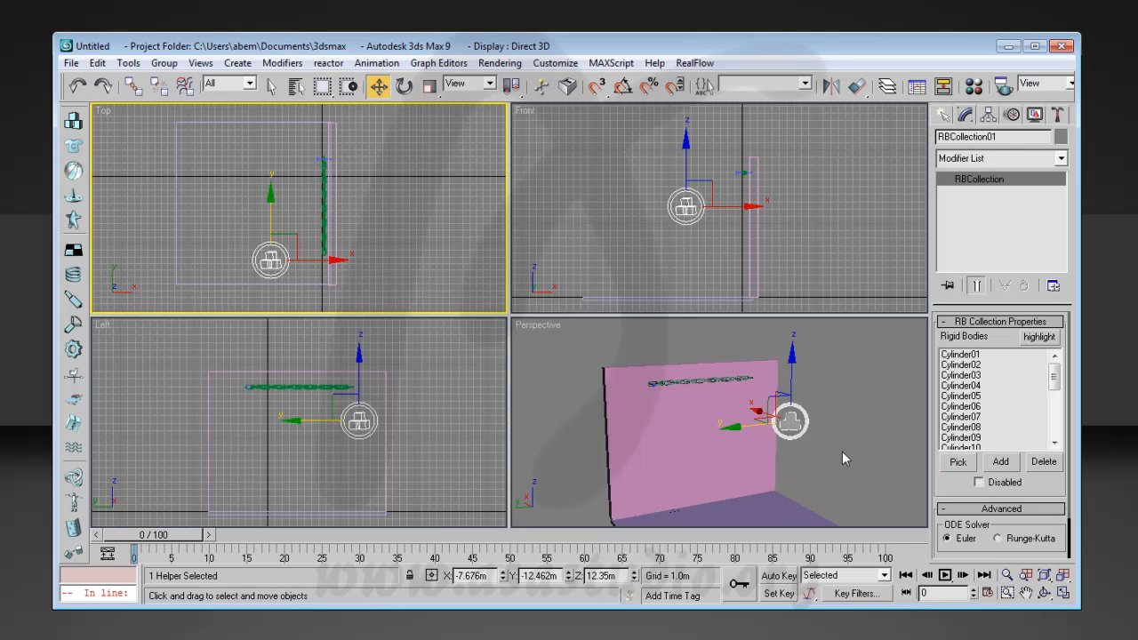
# Make the floor box unyielding in its reactor physical properties.
pyautogui.click(1007, 576)
pyautogui.moveTo(893, 466); pyautogui.dragTo(859, 436)
pyautogui.click(1027, 593)
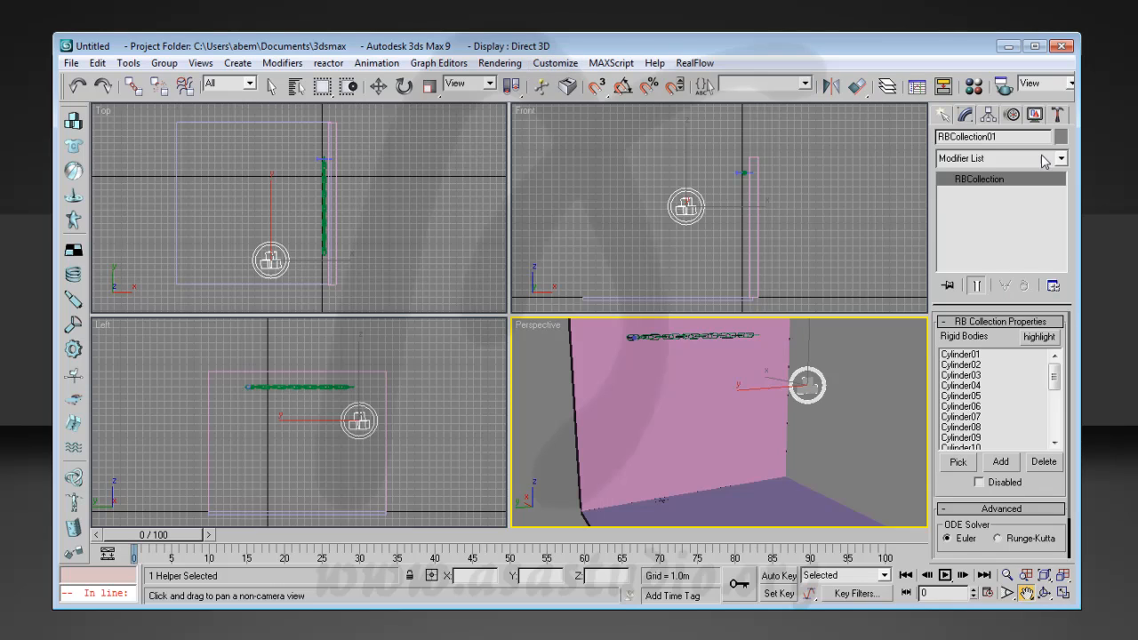
pyautogui.click(1059, 117)
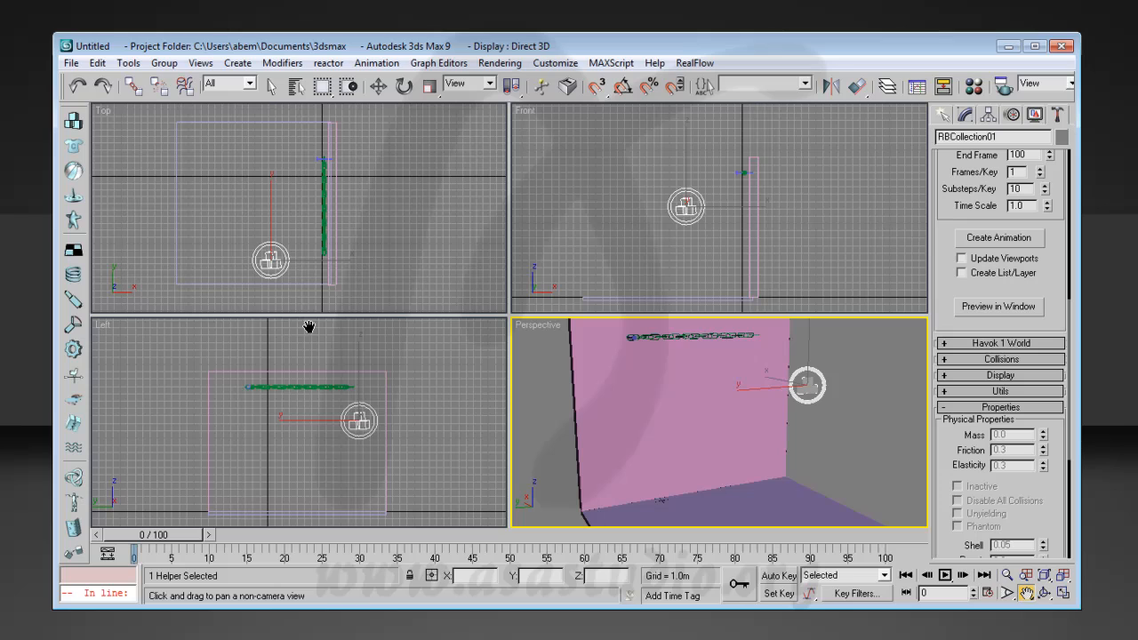
pyautogui.rightClick(213, 300)
pyautogui.click(211, 283)
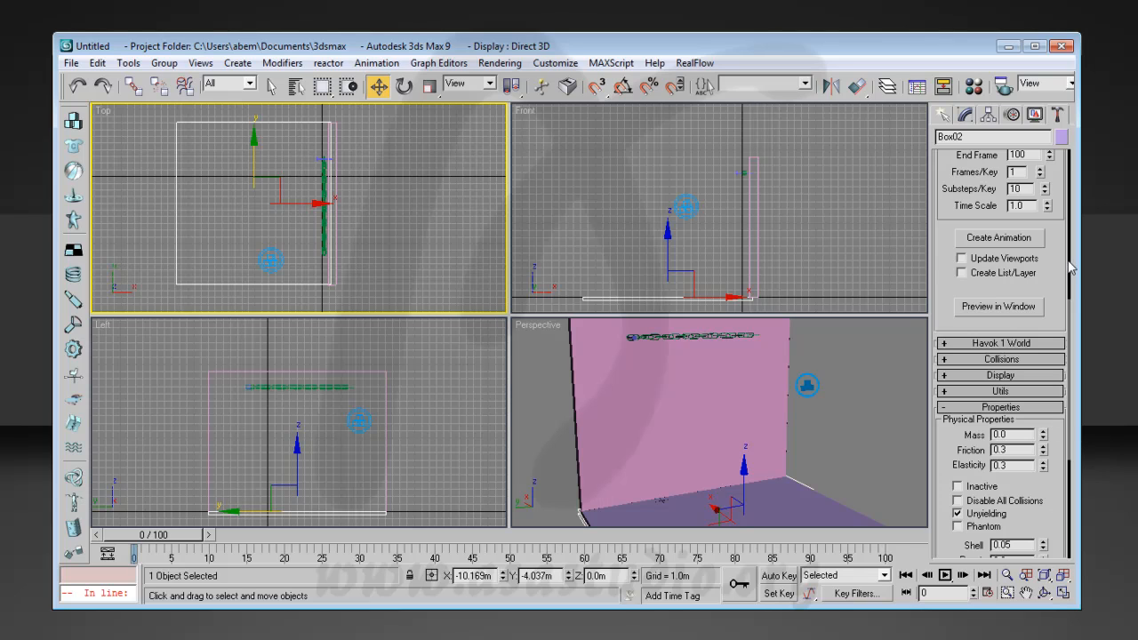
# Play the chain simulation against the wall and floor in a real-time preview, and close the preview and the reactor messages.
pyautogui.click(1001, 308)
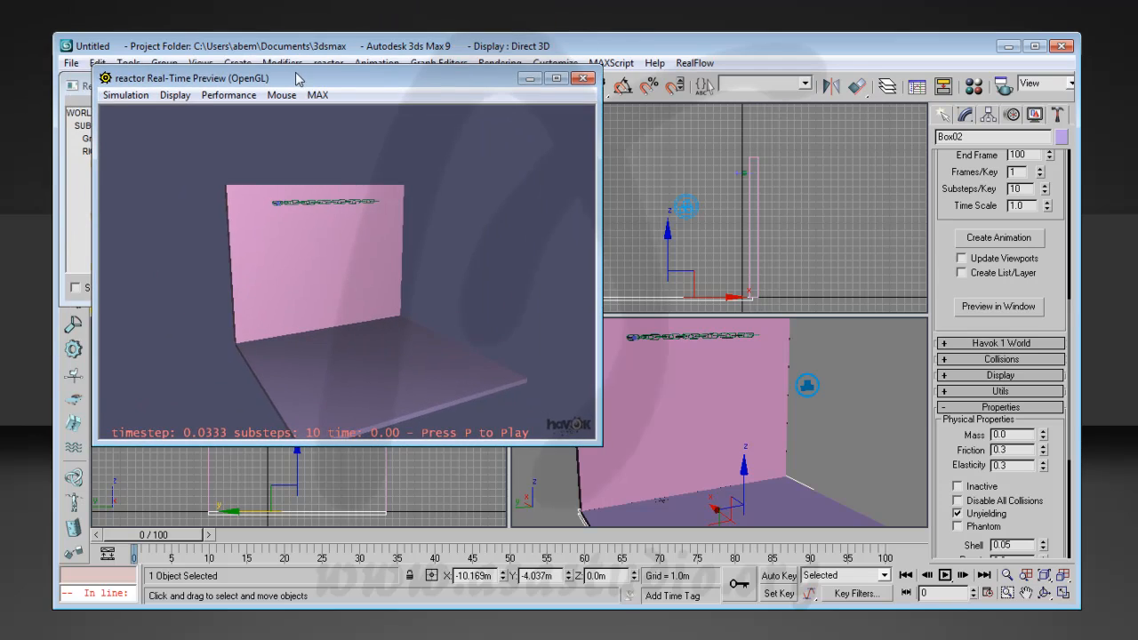
pyautogui.click(125, 95)
pyautogui.click(131, 114)
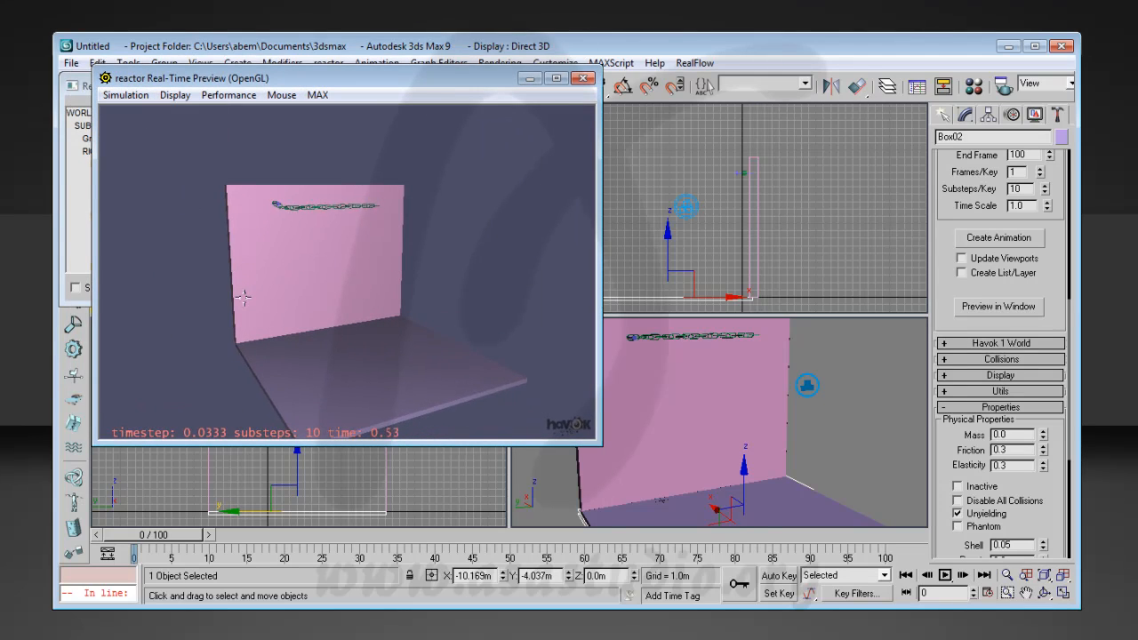
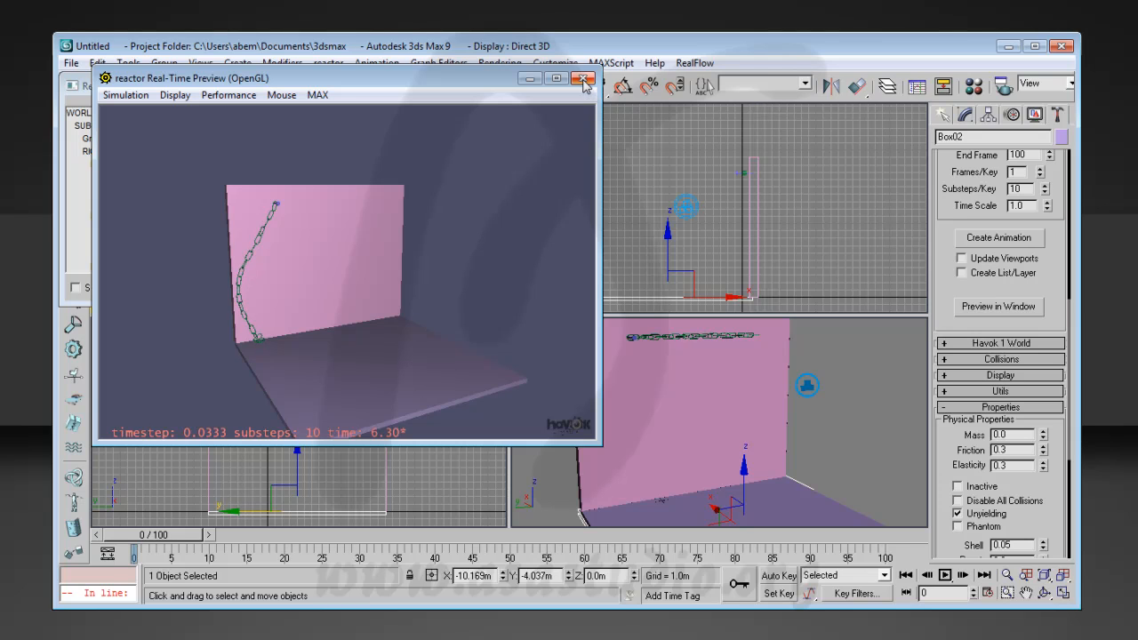
pyautogui.click(585, 81)
pyautogui.click(580, 82)
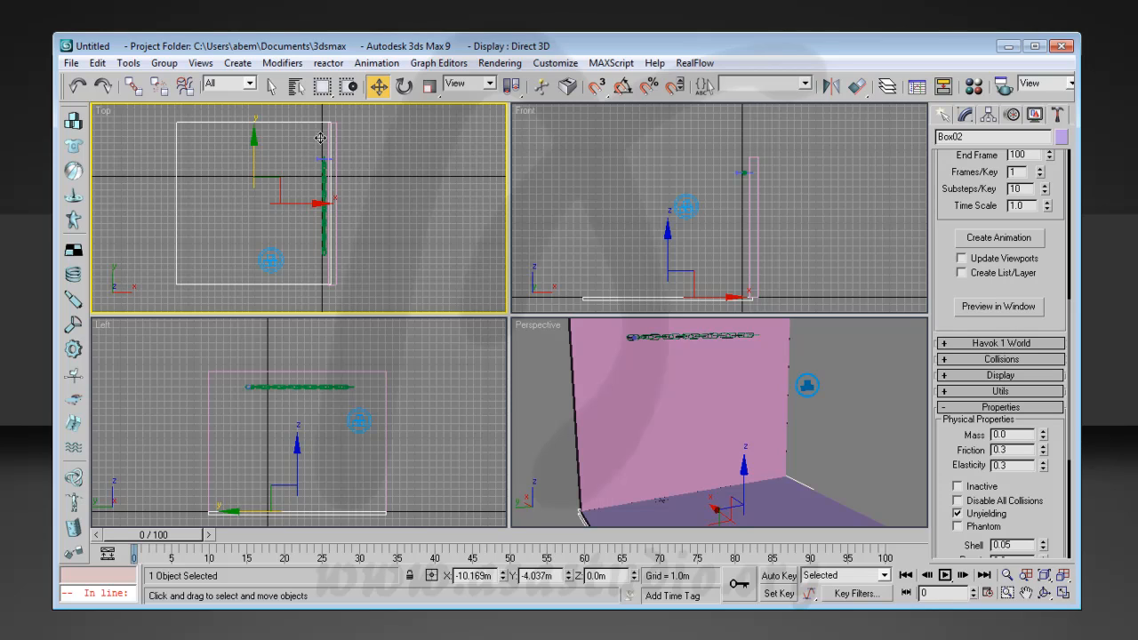
# Create an omni light in front of the chain's free end, raised to about 16.9 m, and turn on its shadows.
pyautogui.click(944, 116)
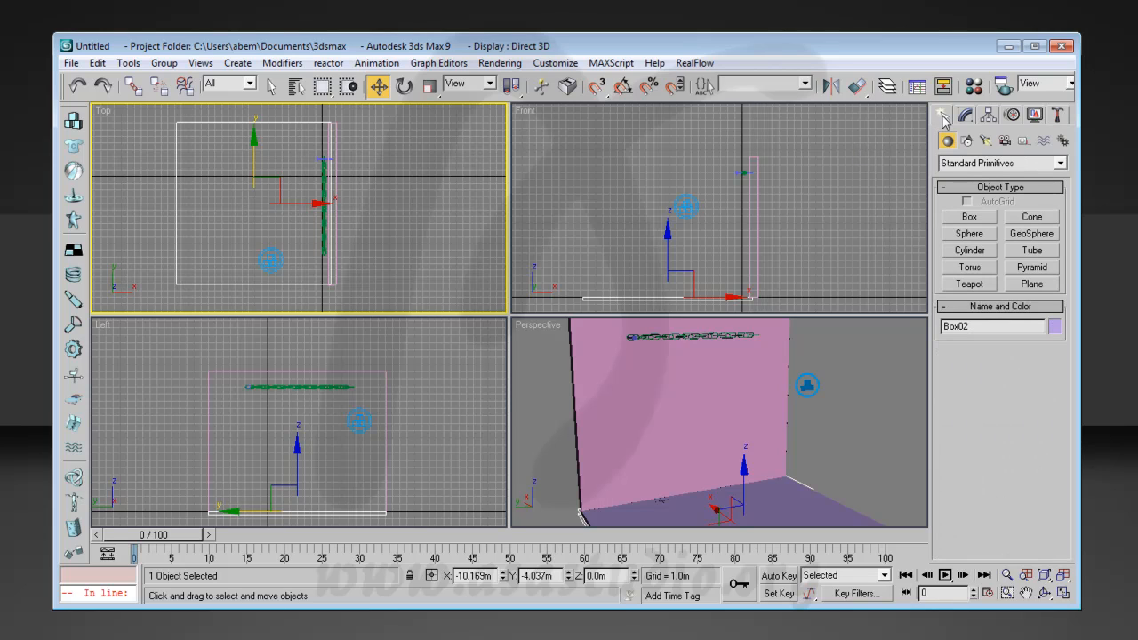
pyautogui.click(986, 140)
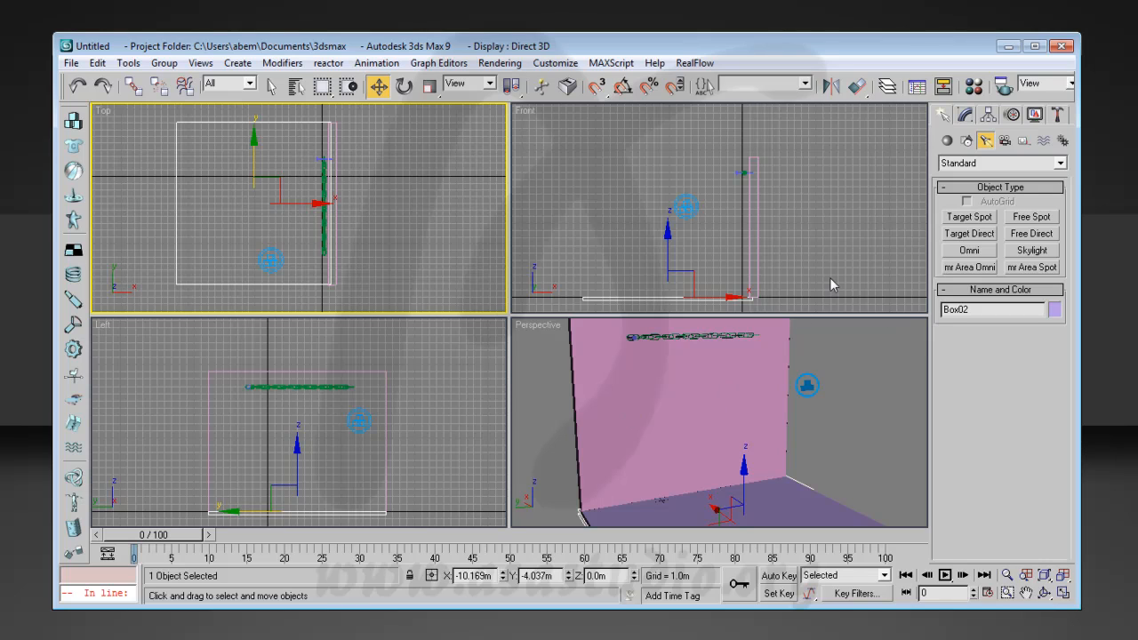
pyautogui.click(972, 253)
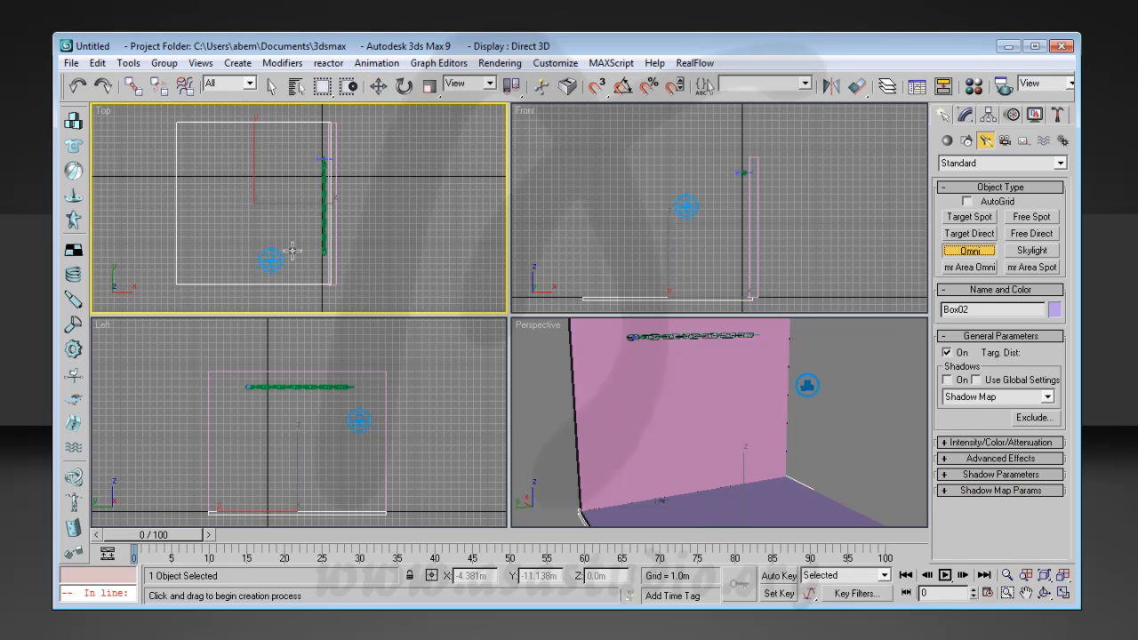
pyautogui.click(292, 249)
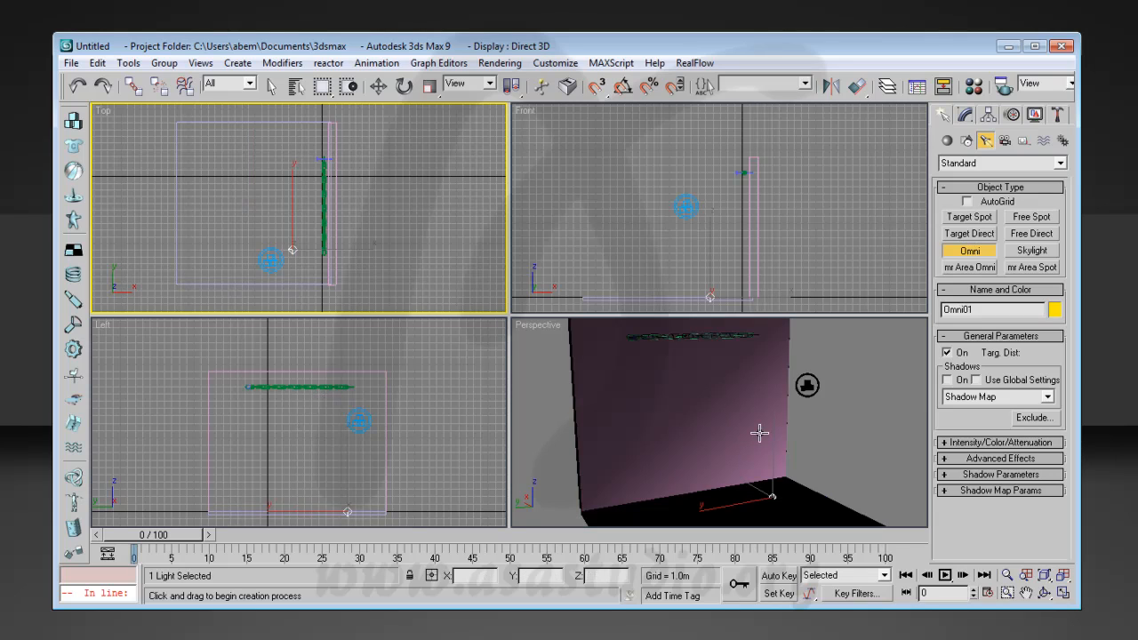
pyautogui.click(378, 85)
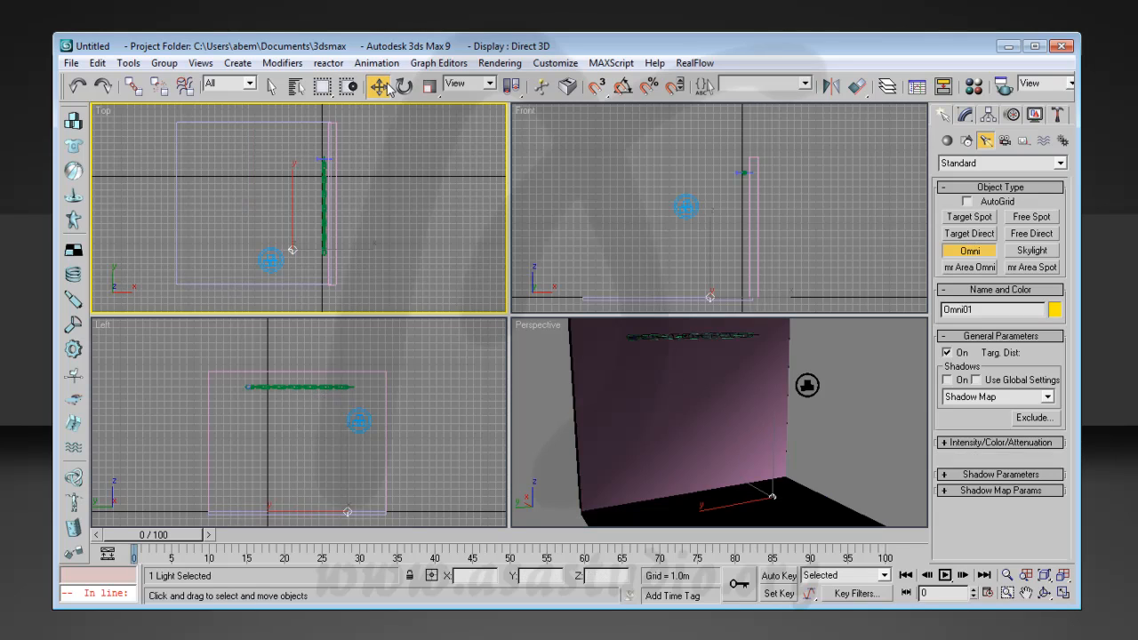
pyautogui.click(725, 264)
pyautogui.moveTo(710, 239); pyautogui.dragTo(708, 114)
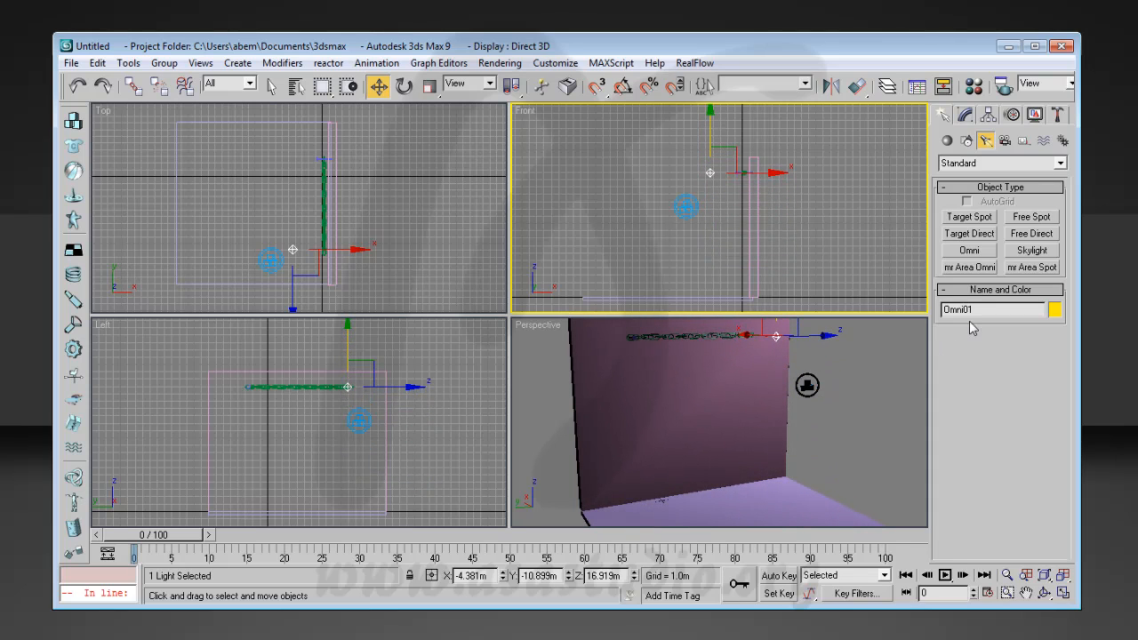
pyautogui.click(965, 116)
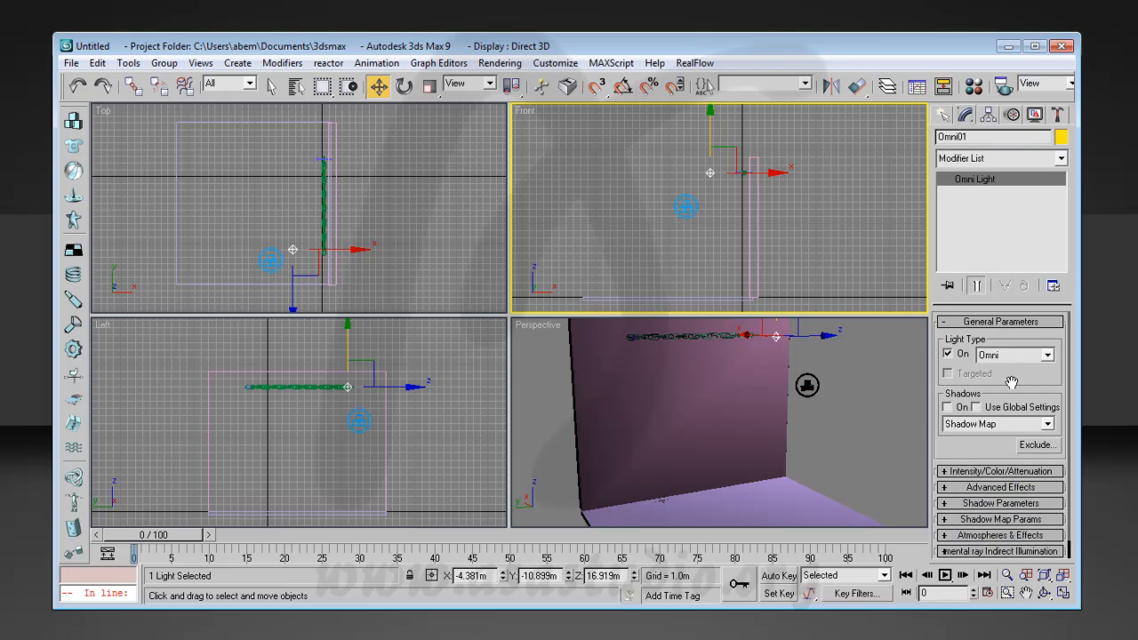
pyautogui.click(948, 407)
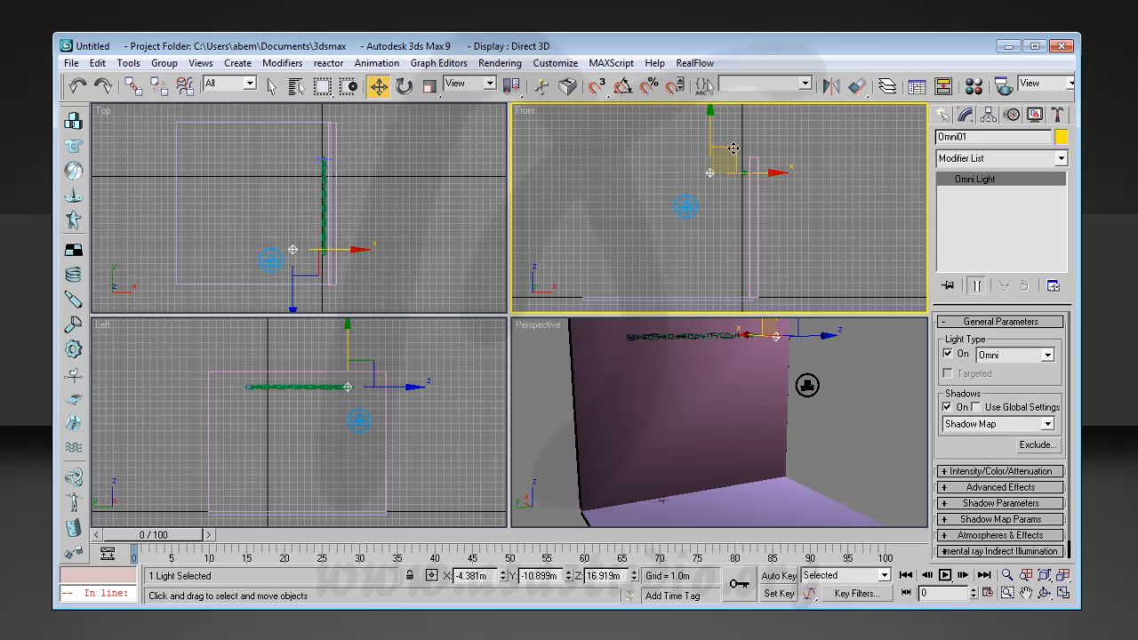
# Clone the omni light as an instance and place it over the far side of the floor at about X -16.8 m, Y 5 m, Z 18.4 m.
pyautogui.moveTo(733, 149)
pyautogui.keyDown('shift'); pyautogui.mouseDown()
pyautogui.moveTo(654, 174)
pyautogui.moveTo(624, 145)
pyautogui.moveTo(754, 137)
pyautogui.mouseUp(); pyautogui.keyUp('shift')
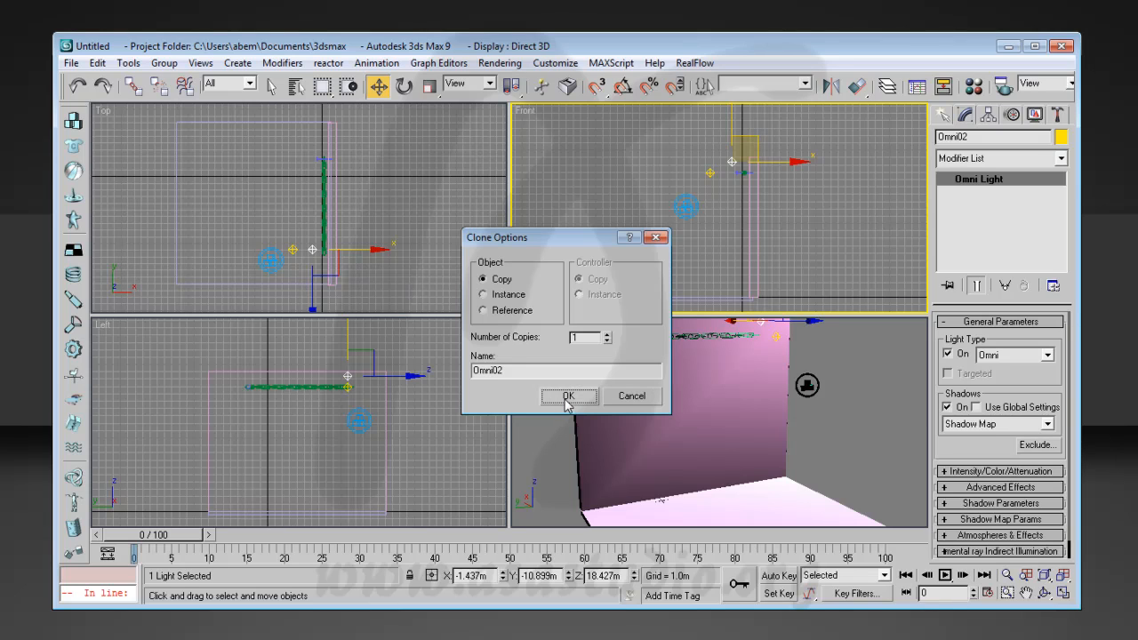
pyautogui.click(486, 294)
pyautogui.click(569, 397)
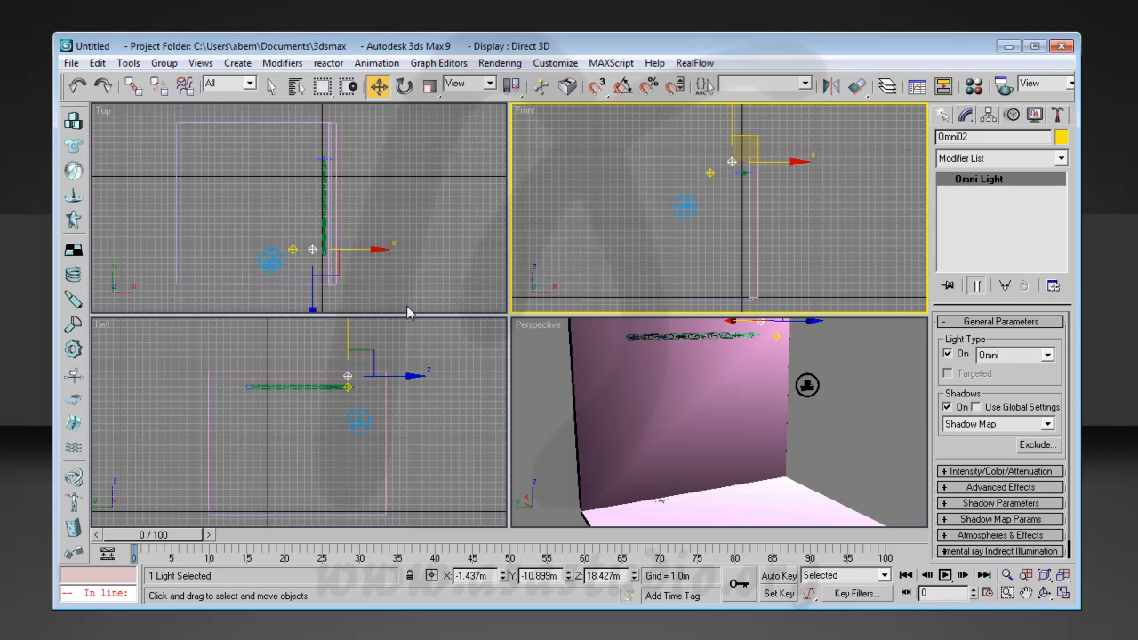
pyautogui.rightClick(385, 220)
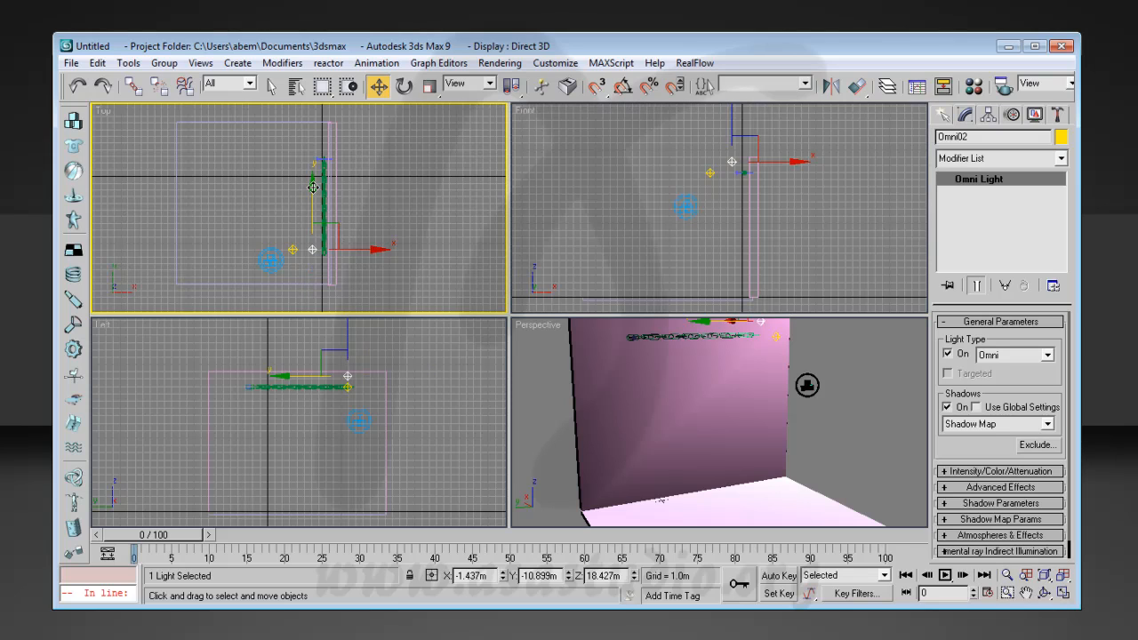
pyautogui.moveTo(313, 186); pyautogui.dragTo(322, 114)
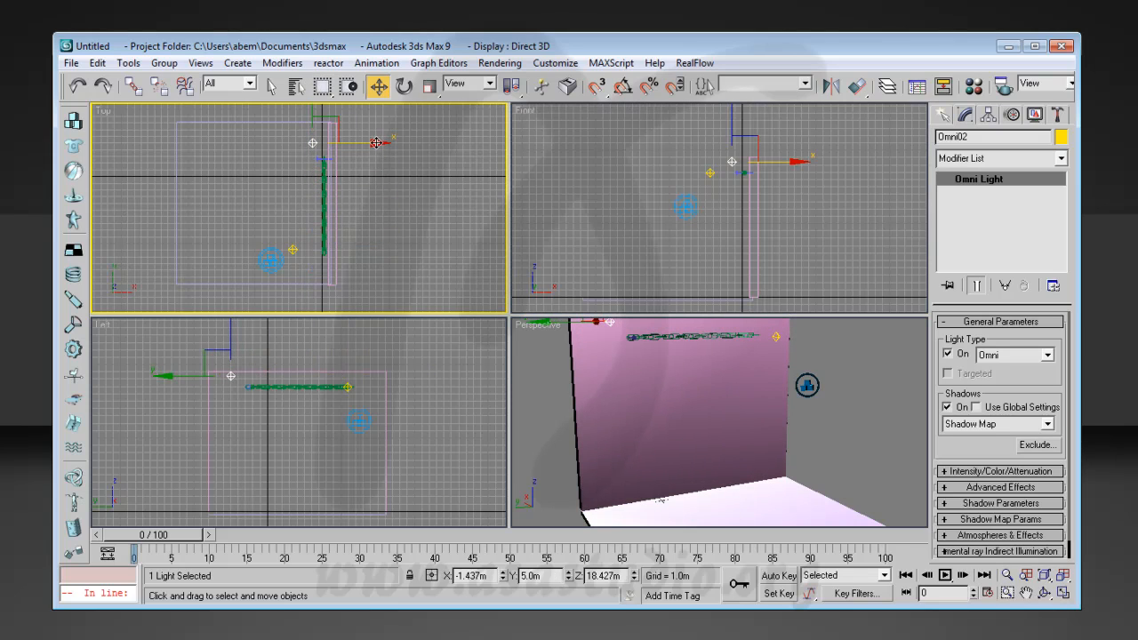
pyautogui.moveTo(381, 143); pyautogui.dragTo(279, 140)
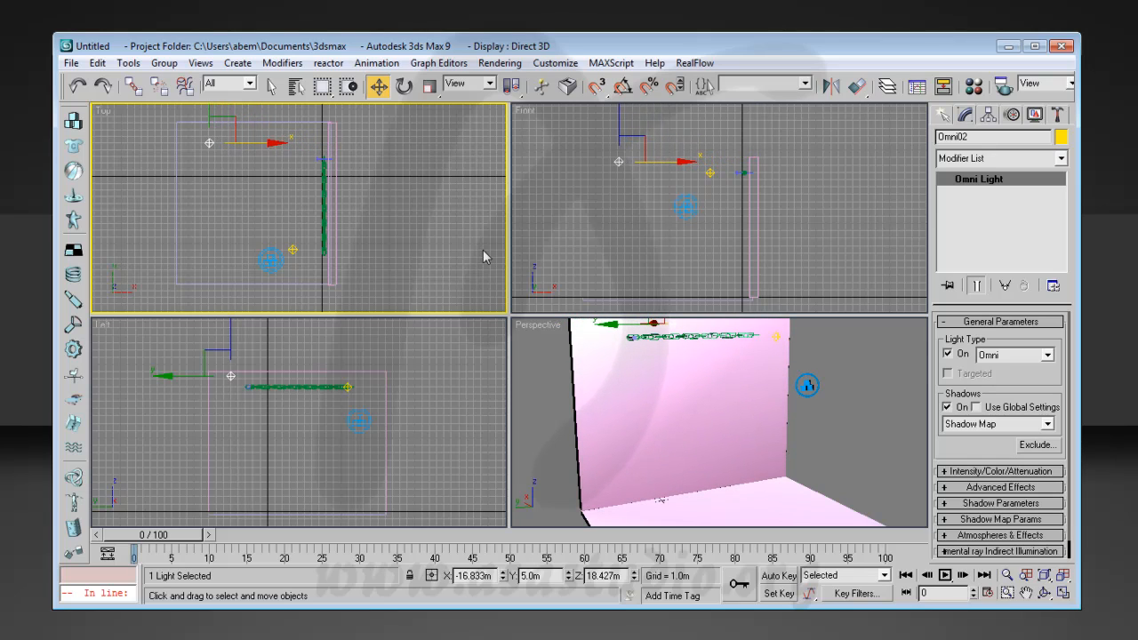
pyautogui.click(845, 373)
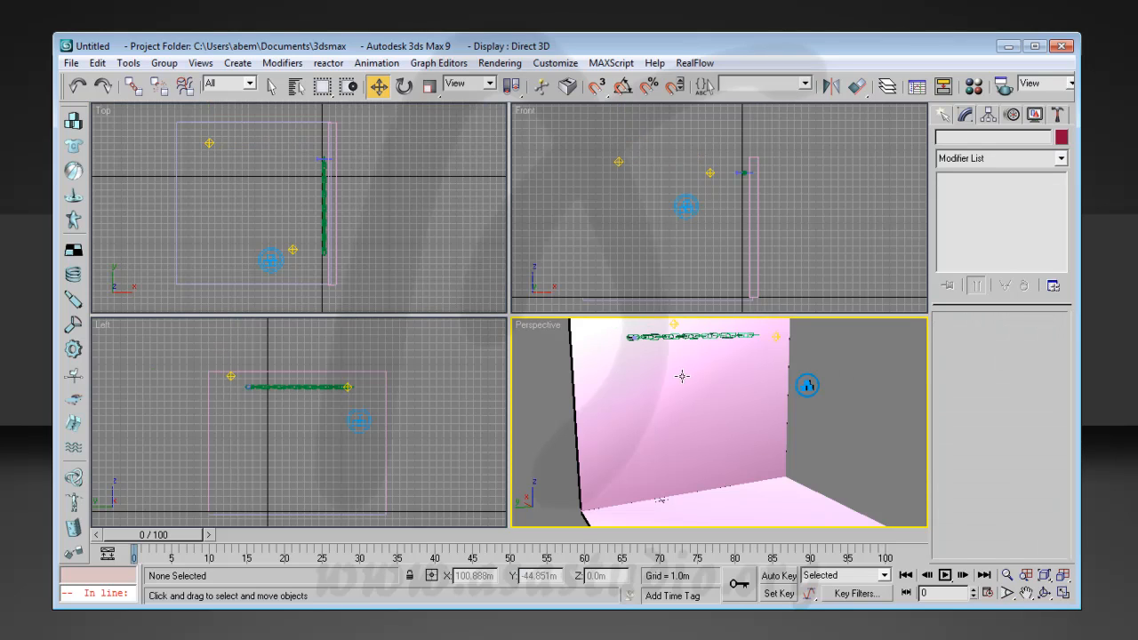
# Create a target camera from the floor's outer front corner aimed at the chain, and switch the perspective view to that camera.
pyautogui.click(944, 114)
pyautogui.click(1005, 140)
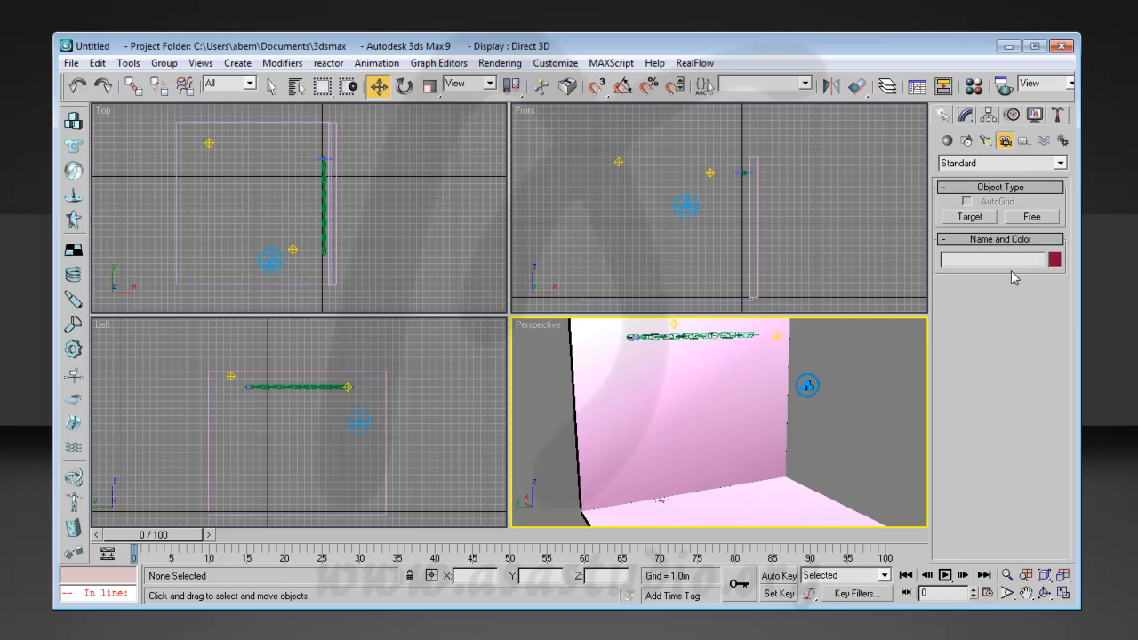
pyautogui.click(962, 221)
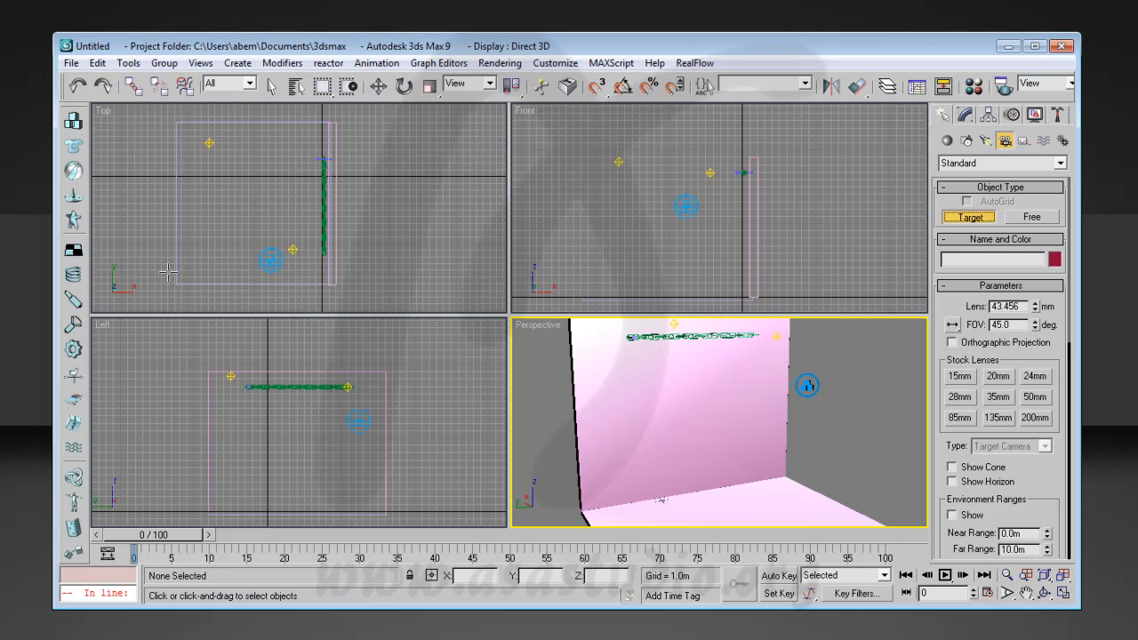
pyautogui.moveTo(132, 273); pyautogui.dragTo(308, 184)
pyautogui.click(573, 373)
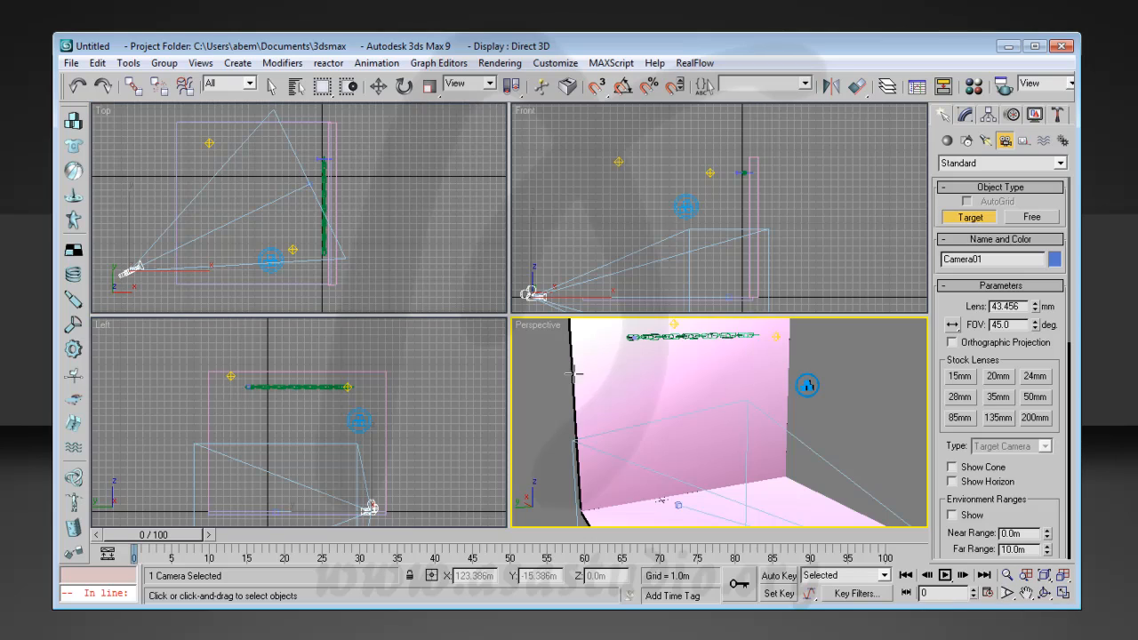
pyautogui.press('c')
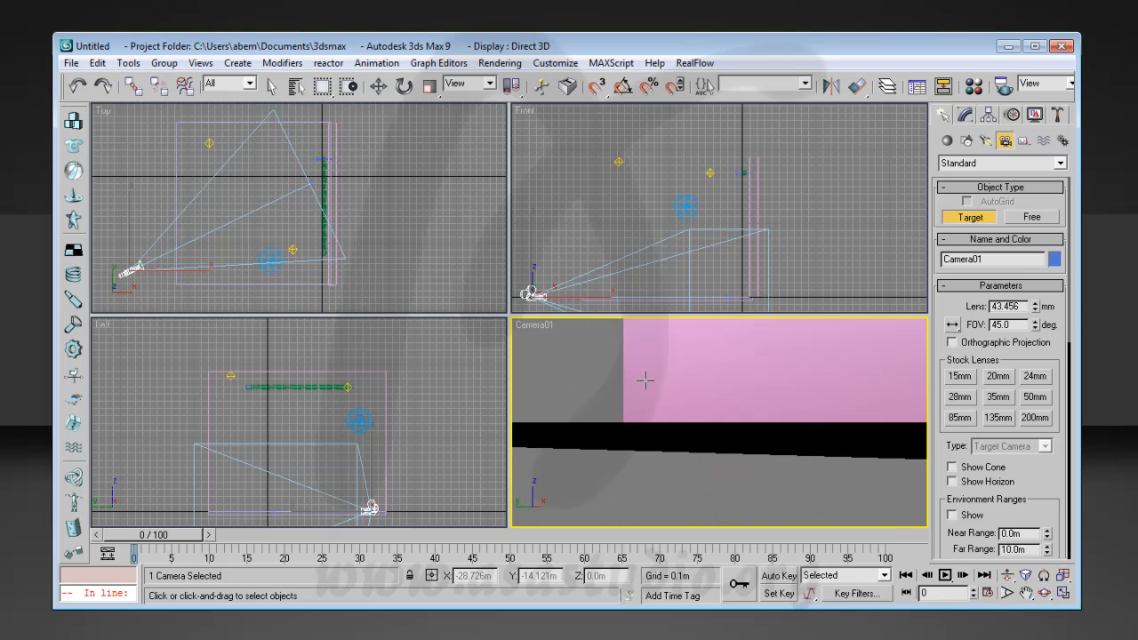
# Raise the camera's target to about 4.5 m above the floor.
pyautogui.click(379, 86)
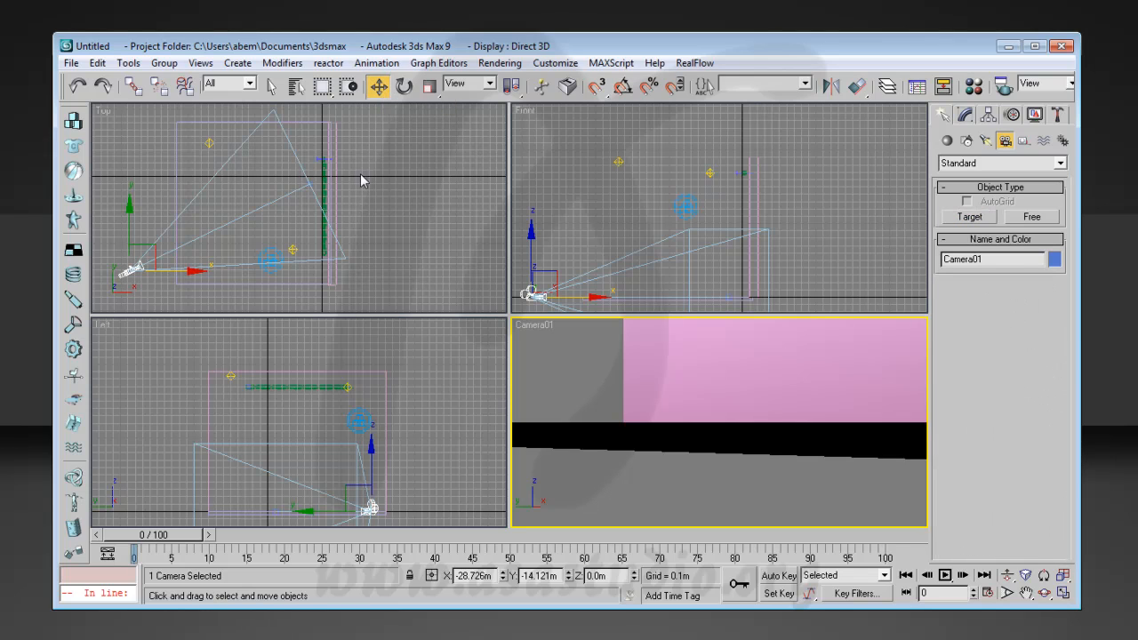
pyautogui.click(310, 182)
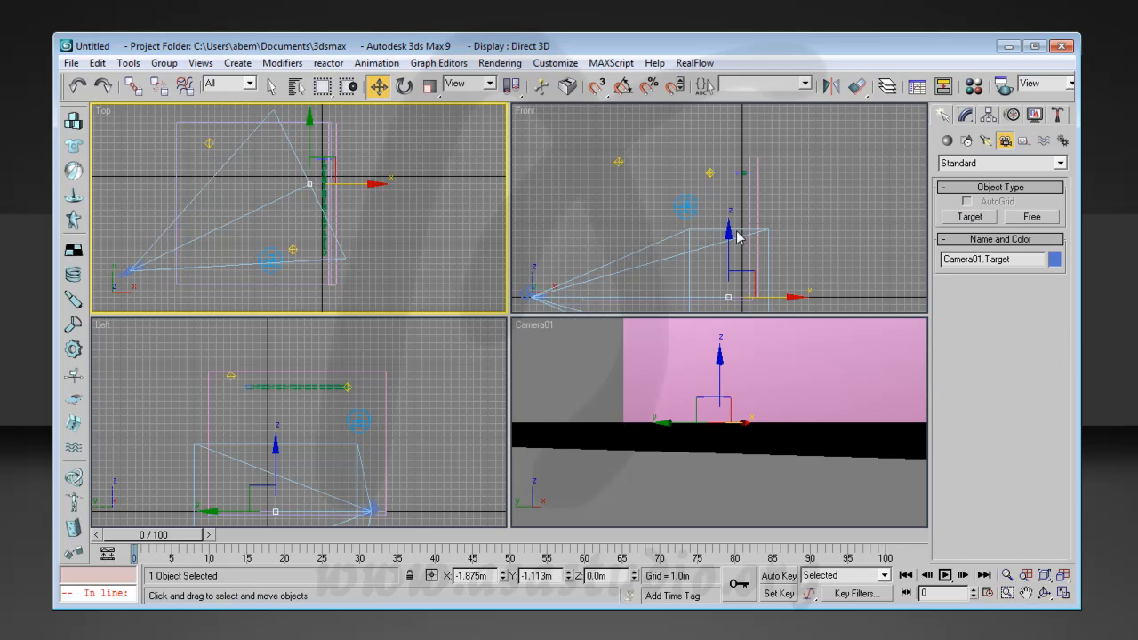
pyautogui.click(737, 237)
pyautogui.moveTo(735, 233); pyautogui.dragTo(730, 182)
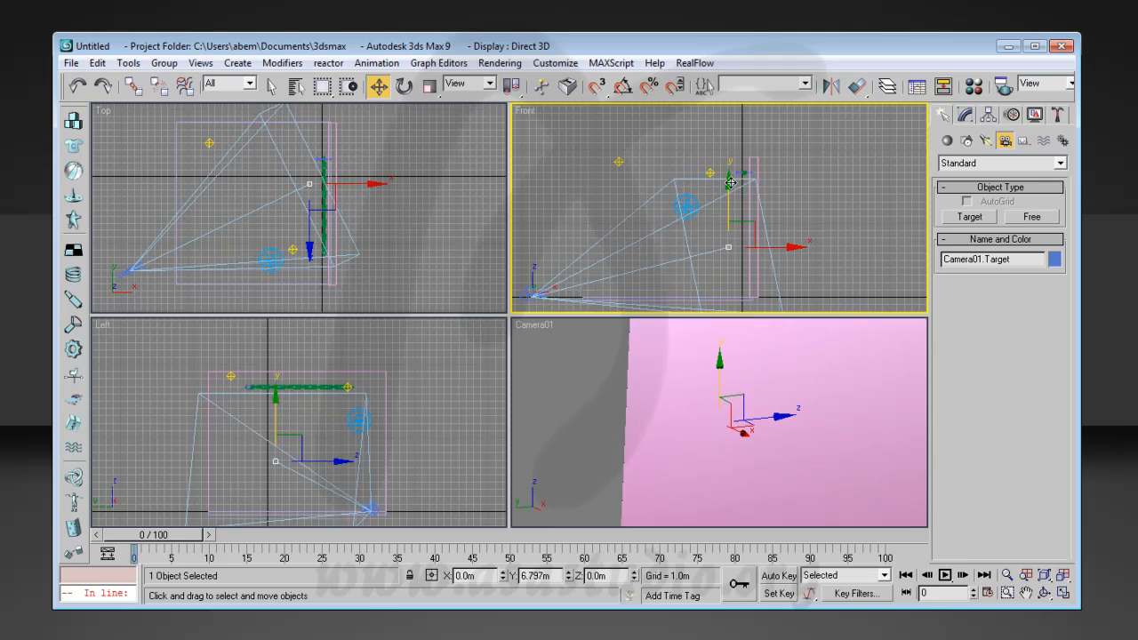
pyautogui.rightClick(730, 183)
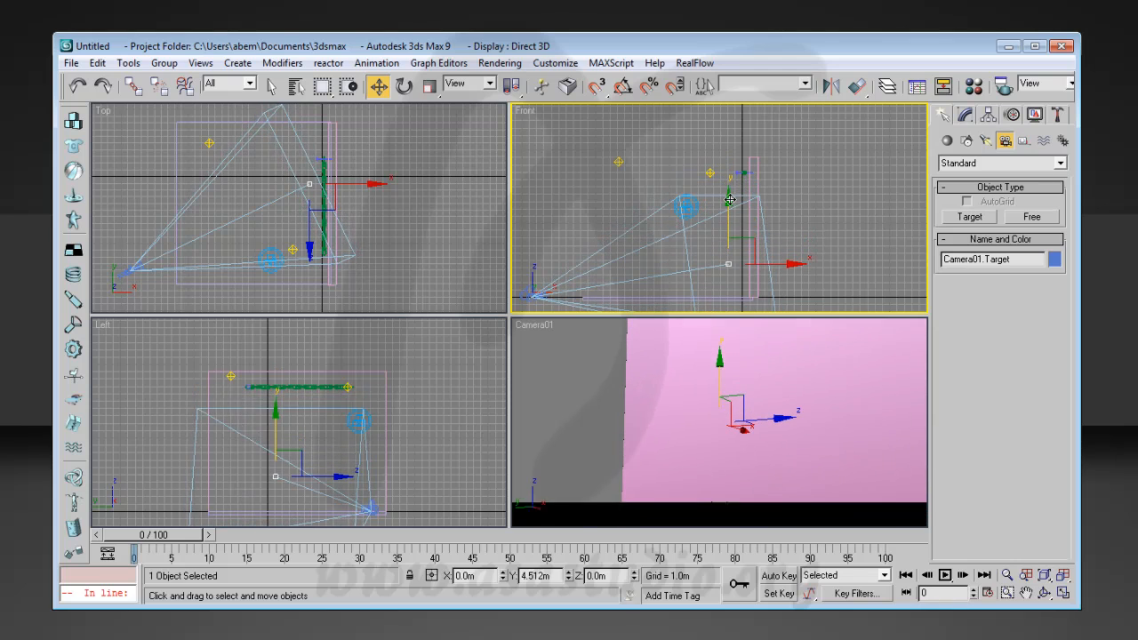
# Raise the camera to about 3.6 m above the floor and pull it farther back from the wall.
pyautogui.click(125, 269)
pyautogui.rightClick(545, 227)
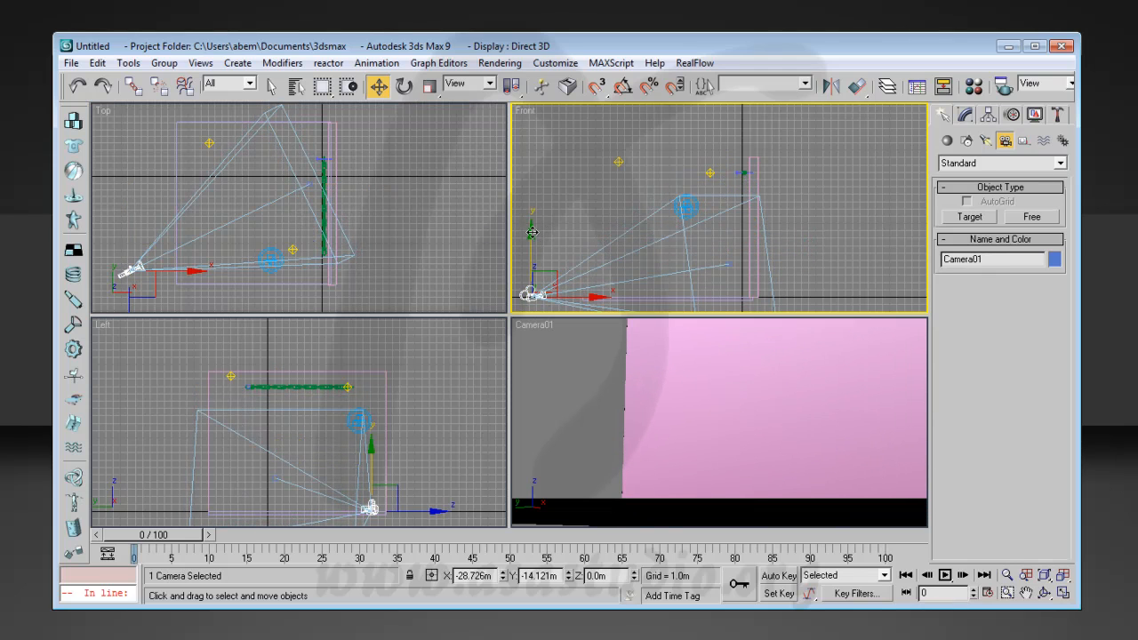
pyautogui.moveTo(532, 232); pyautogui.dragTo(528, 197)
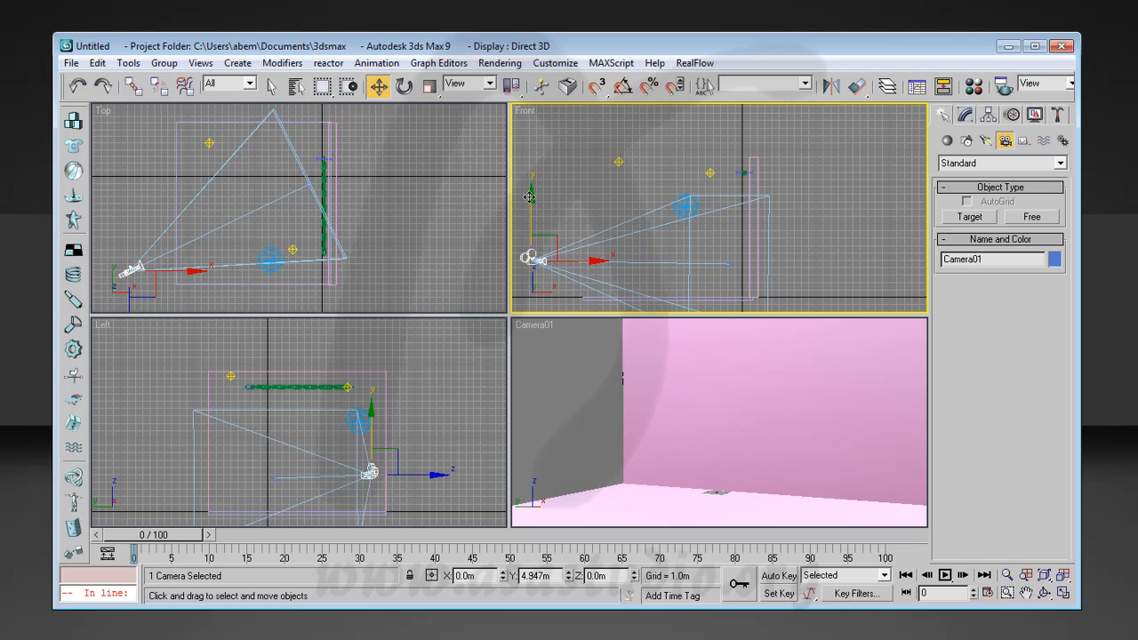
pyautogui.moveTo(529, 197); pyautogui.dragTo(529, 197)
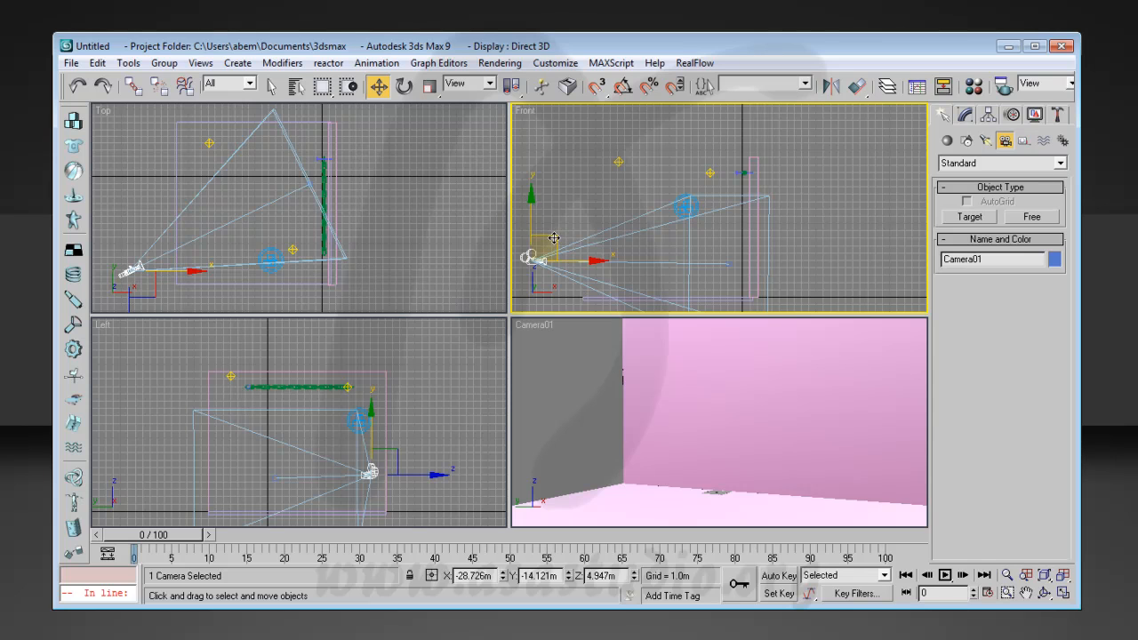
pyautogui.moveTo(553, 237); pyautogui.dragTo(520, 248)
# Move the camera target to about X -2.9 m, Z 8.5 m and the camera to about X -38.8 m, Y -16.9 m, Z 7.2 m.
pyautogui.click(728, 264)
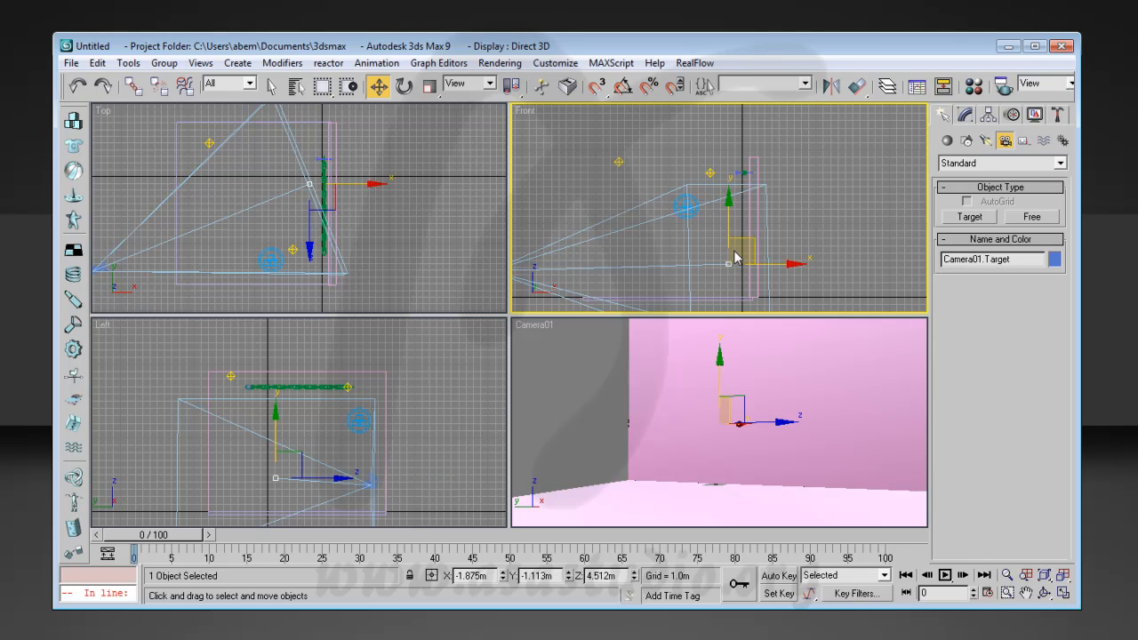
pyautogui.moveTo(749, 240); pyautogui.dragTo(741, 211)
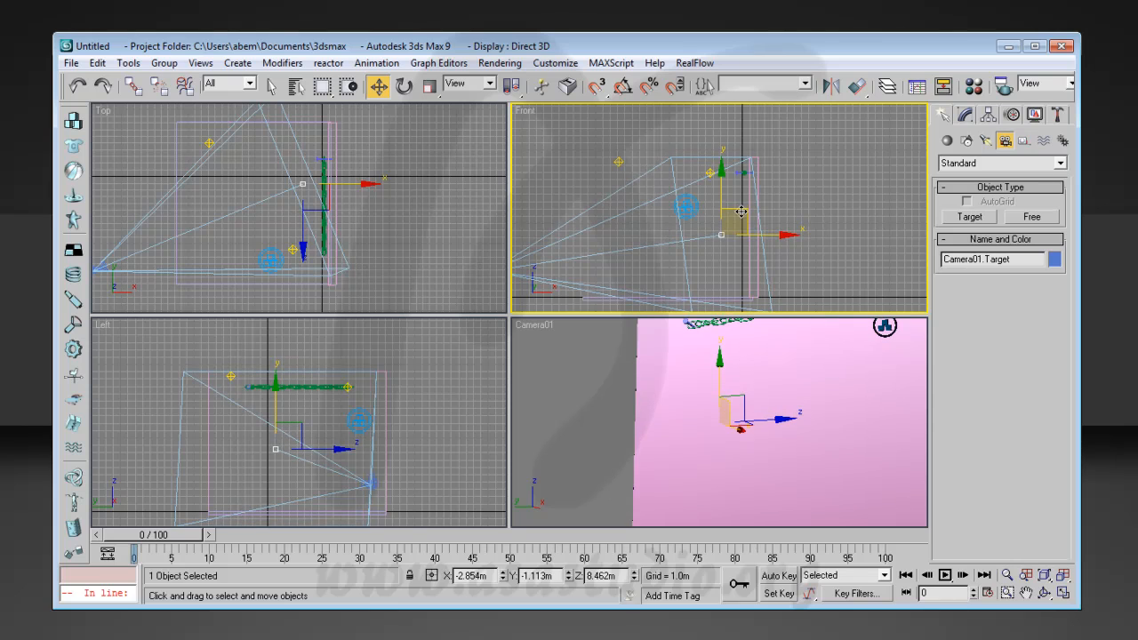
pyautogui.click(105, 266)
pyautogui.moveTo(115, 256); pyautogui.dragTo(85, 276)
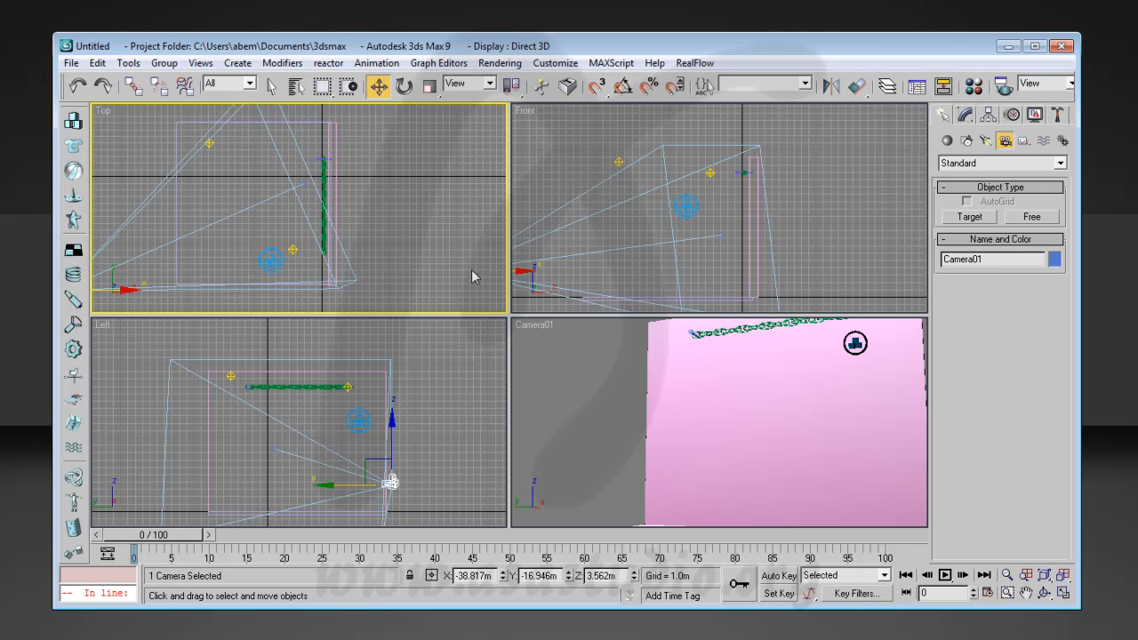
pyautogui.rightClick(404, 437)
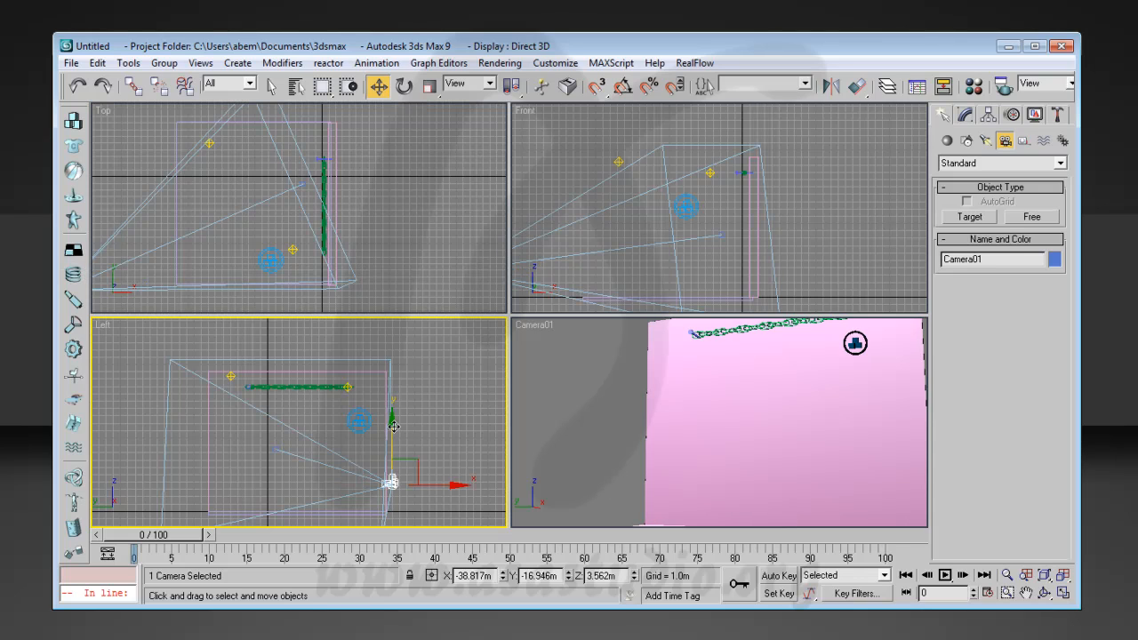
pyautogui.moveTo(393, 427); pyautogui.dragTo(399, 400)
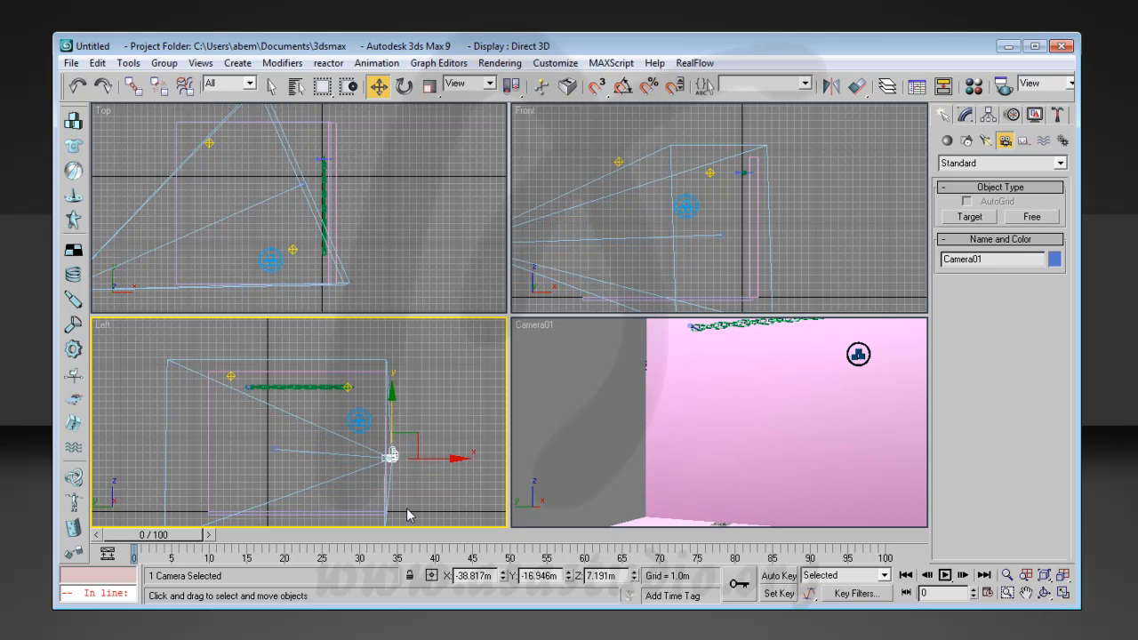
pyautogui.click(635, 382)
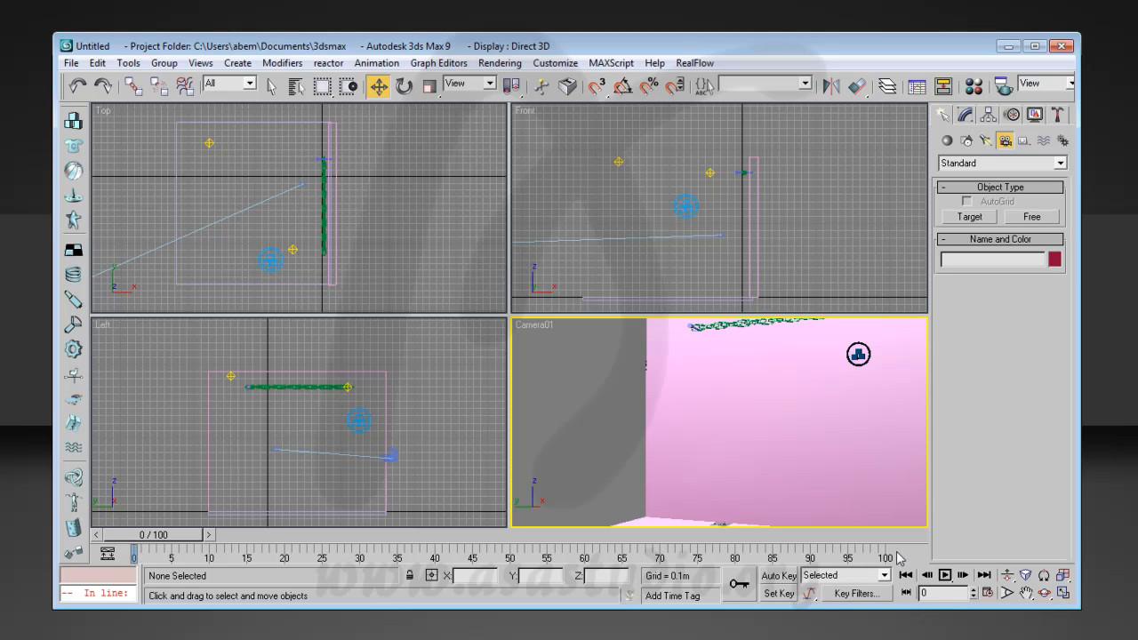
# Extend the scene's animation length to 401 frames, ending at frame 400.
pyautogui.click(990, 594)
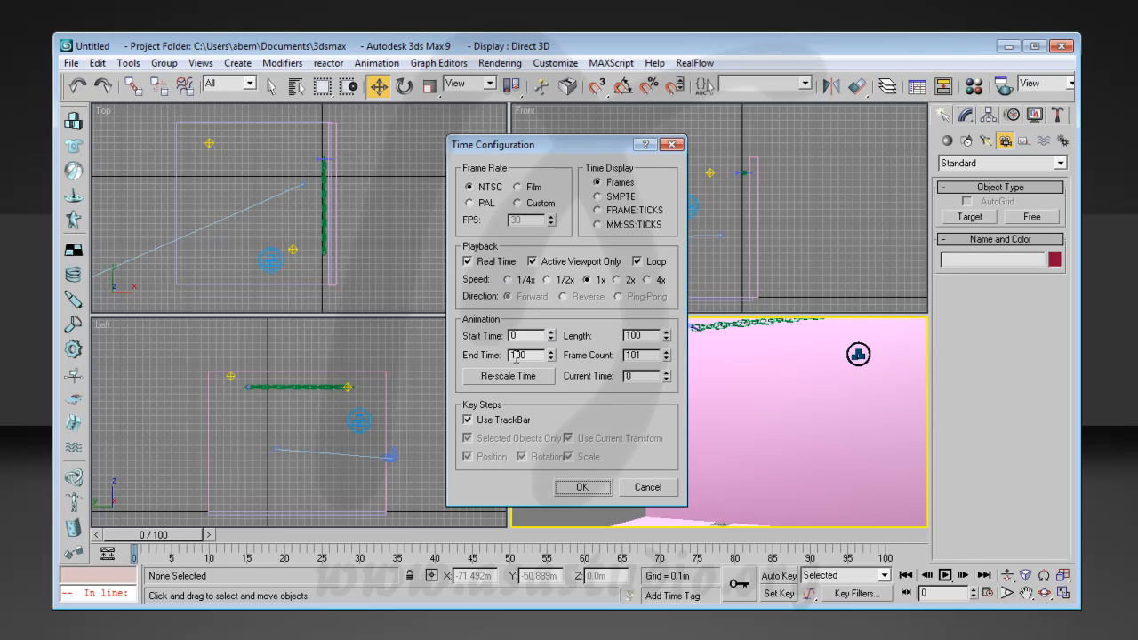
pyautogui.doubleClick(634, 355)
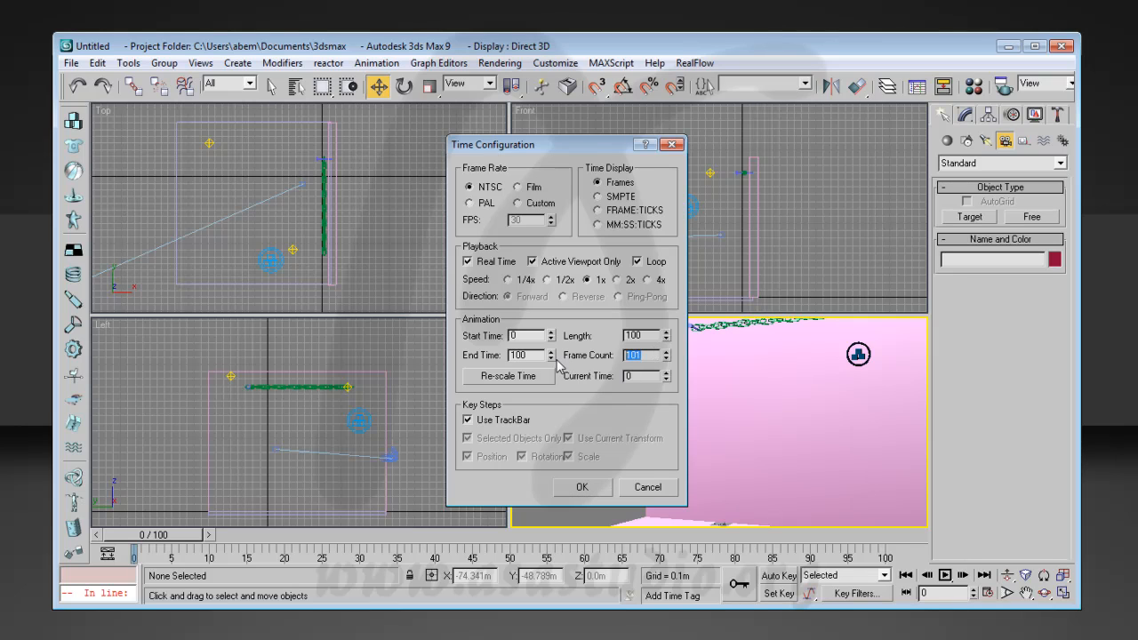
pyautogui.write('401')
pyautogui.doubleClick(538, 355)
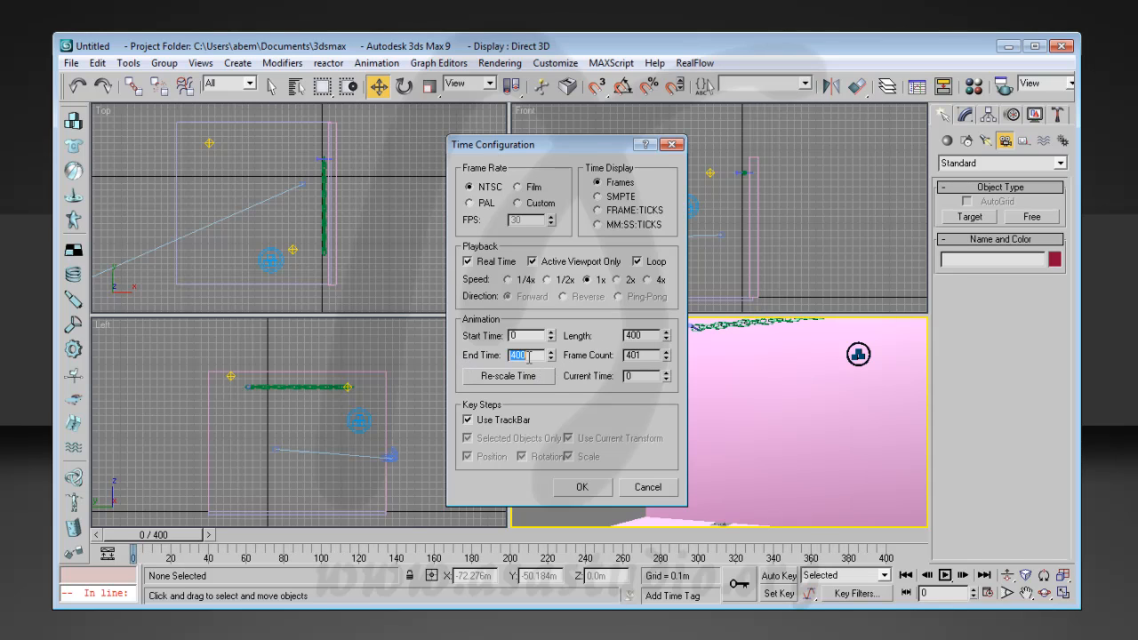
pyautogui.click(538, 356)
pyautogui.click(650, 357)
pyautogui.click(583, 487)
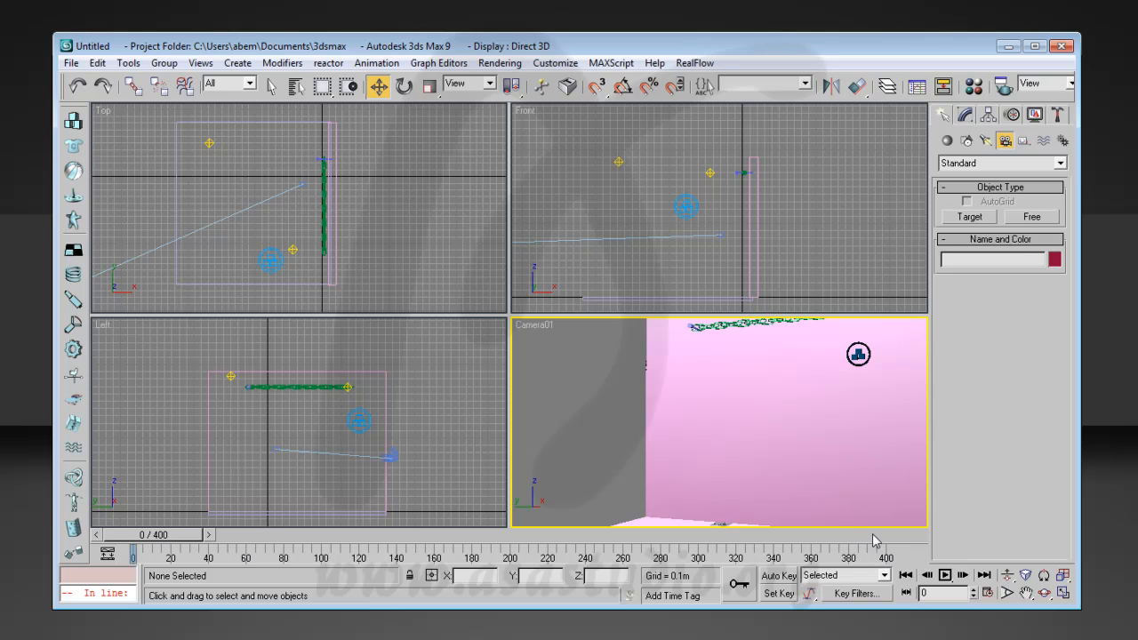
# Create the reactor animation for frames 0 to 100 and close the reactor messages.
pyautogui.click(1061, 117)
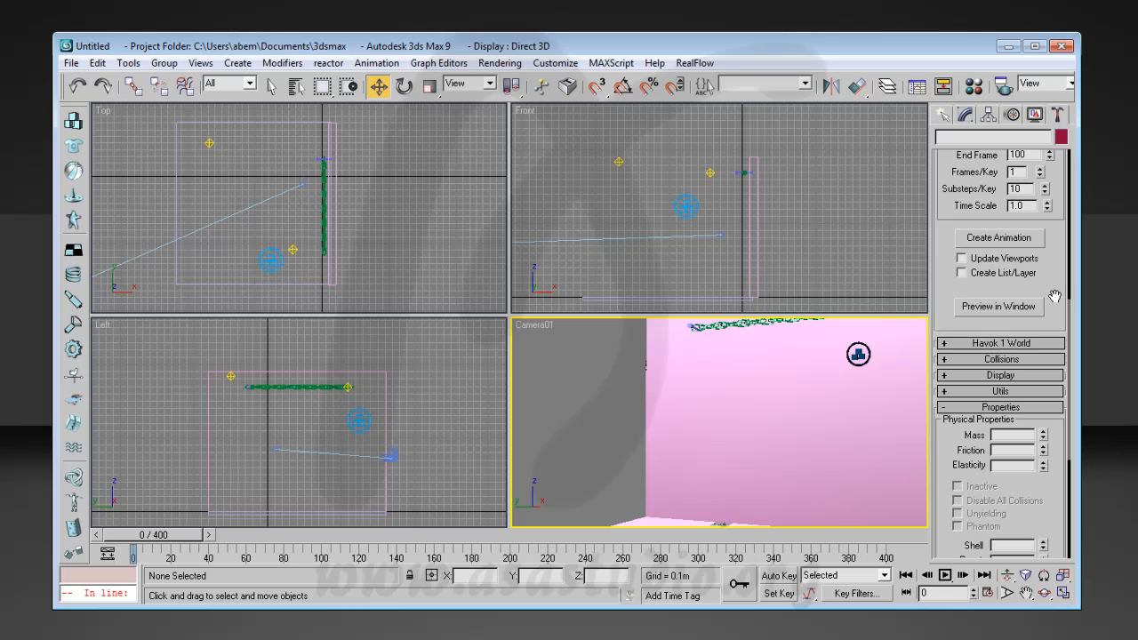
pyautogui.moveTo(1055, 296); pyautogui.dragTo(1070, 394)
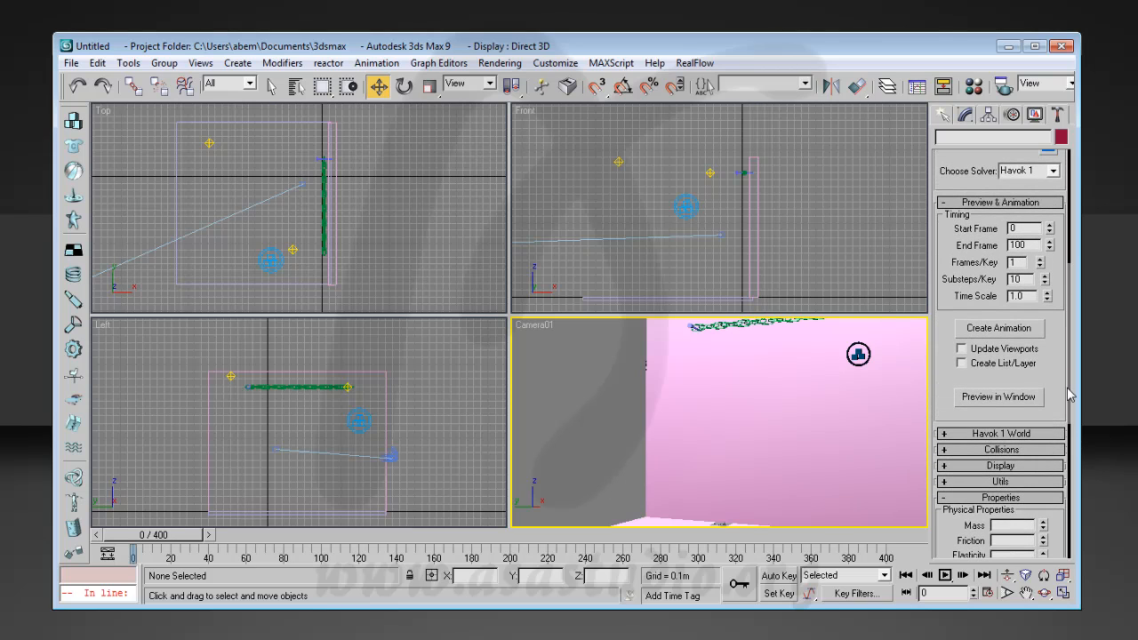
pyautogui.click(1000, 329)
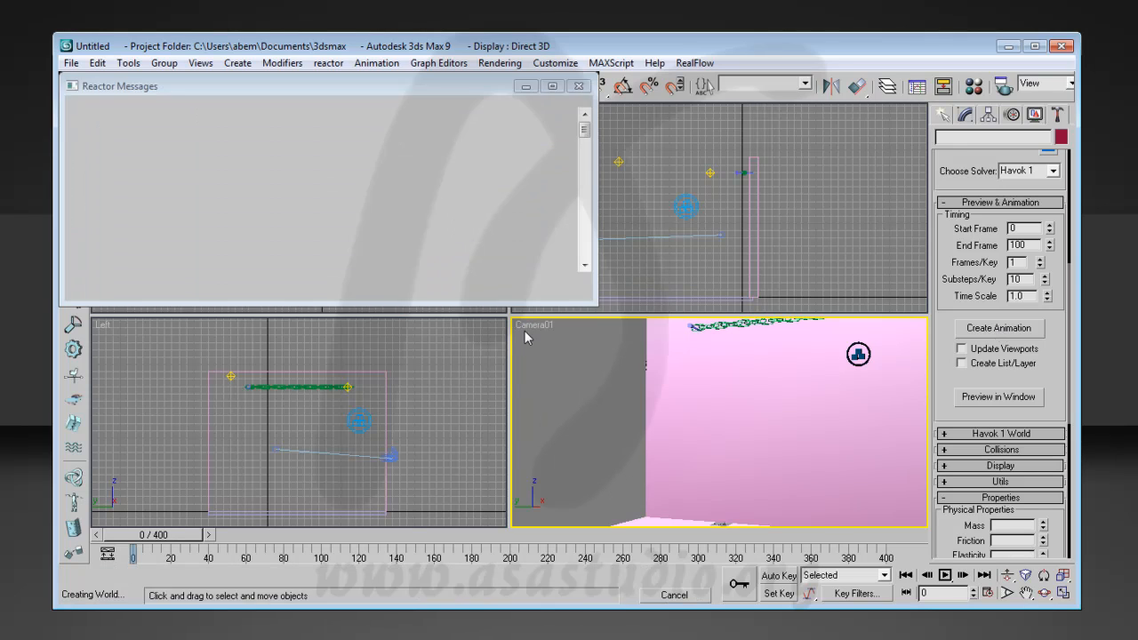
pyautogui.click(531, 335)
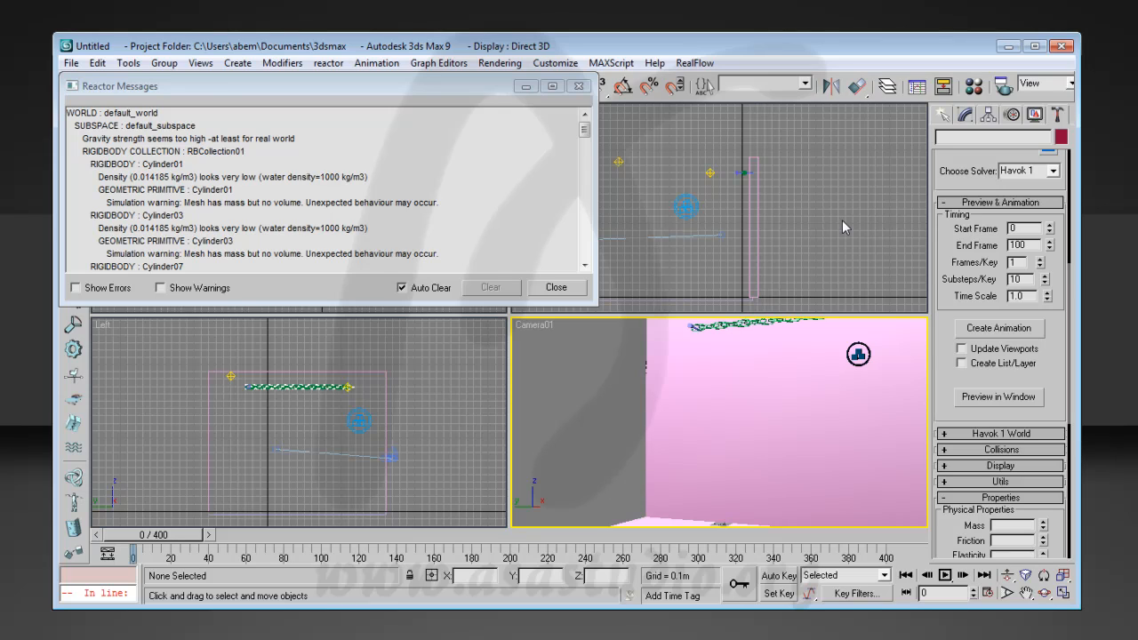
pyautogui.click(581, 87)
# Select Cylinder01 through Cylinder21, delete their simulation keys, and check all scene objects for remaining keys.
pyautogui.click(435, 377)
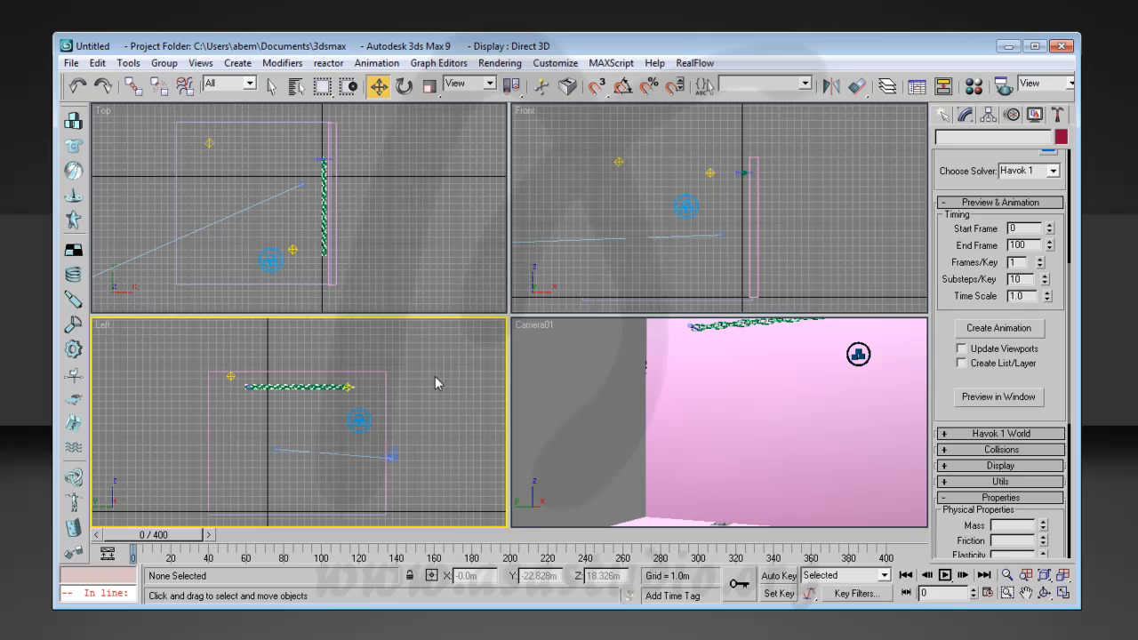
pyautogui.click(308, 389)
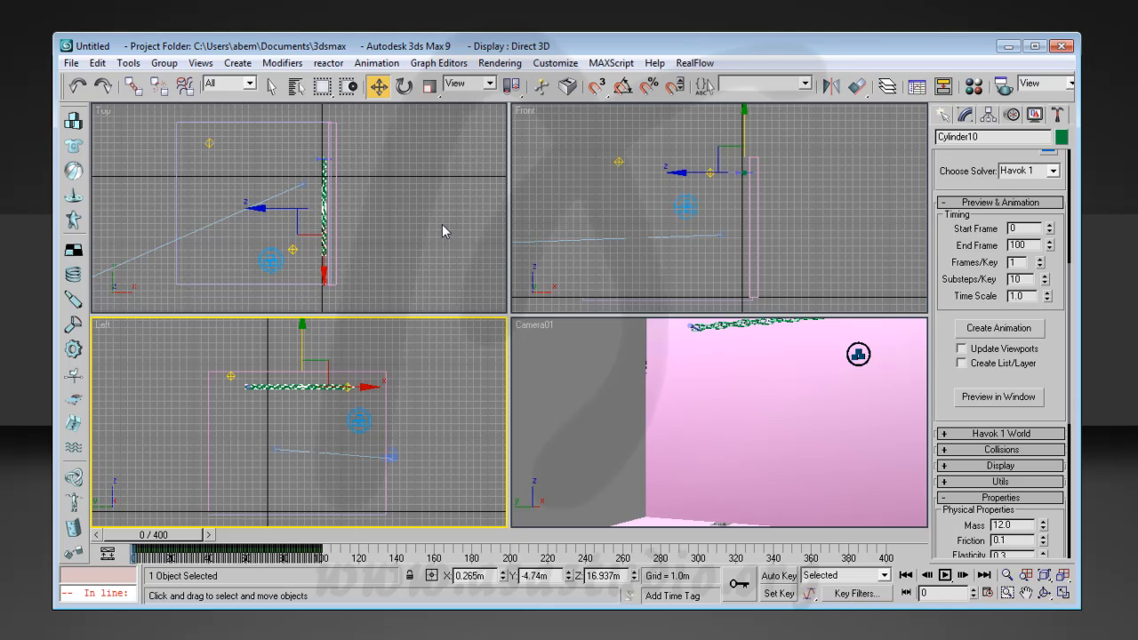
pyautogui.press('h')
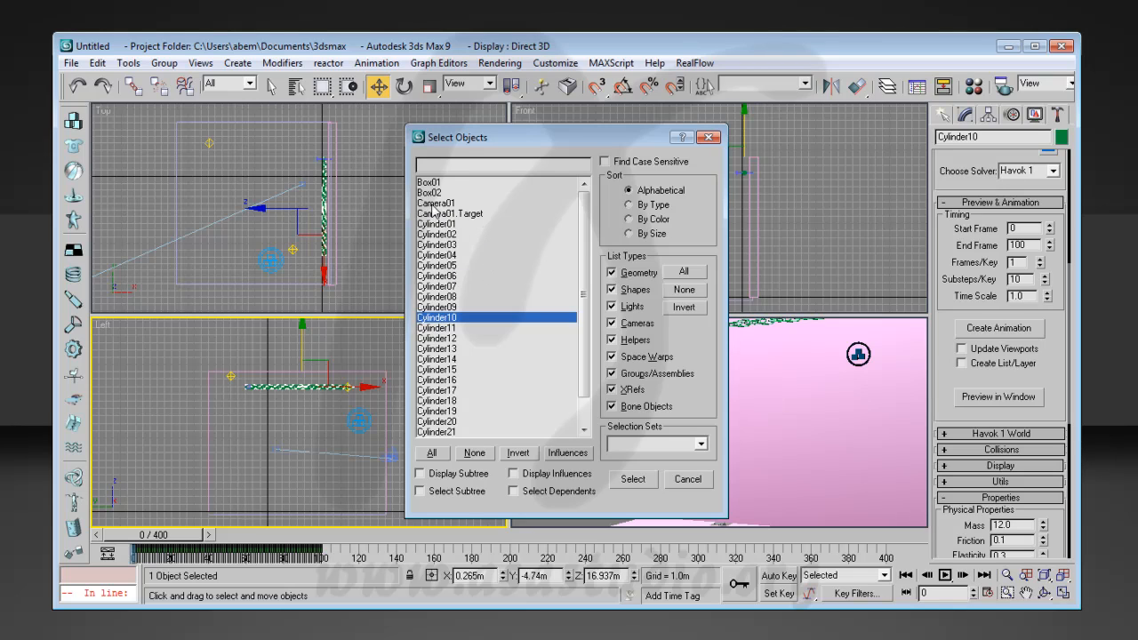
pyautogui.click(450, 224)
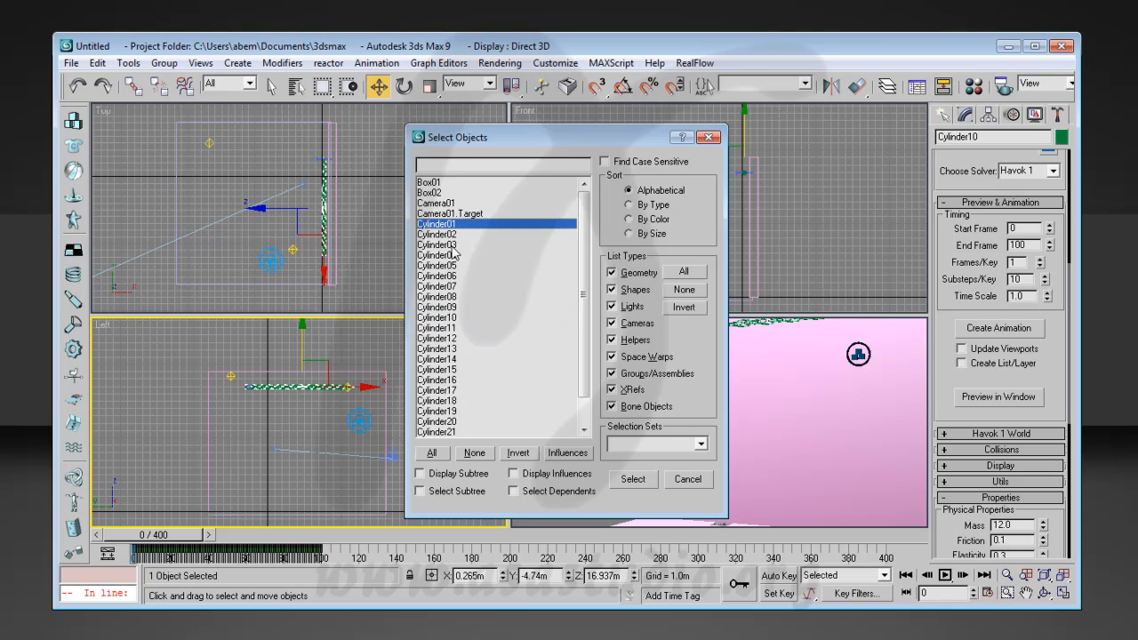
pyautogui.scroll(-1, 589, 266)
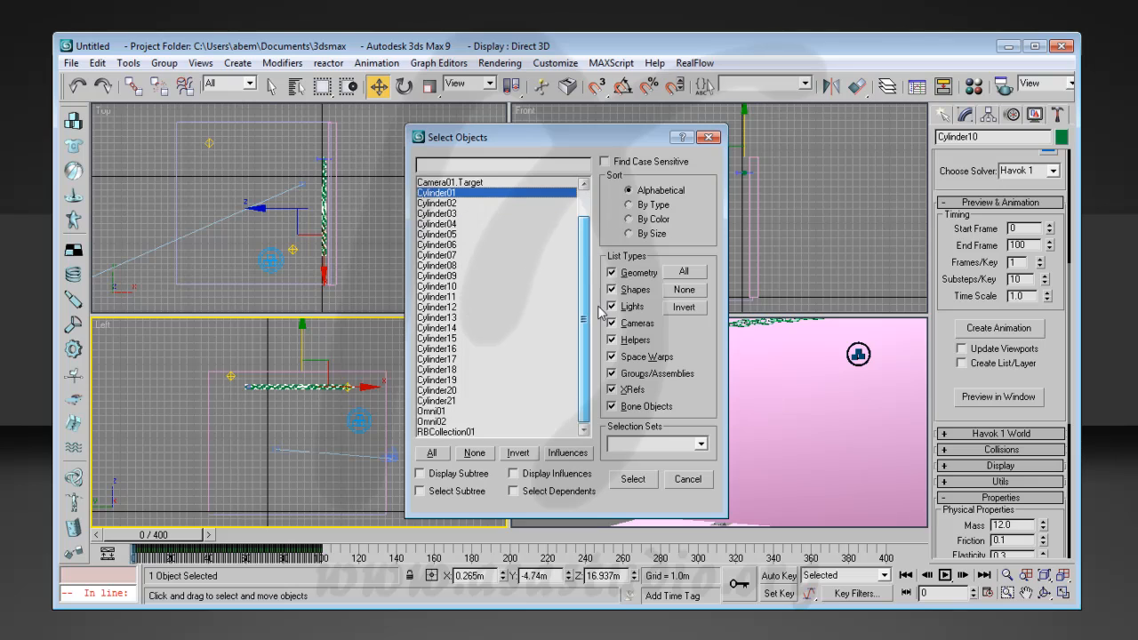
pyautogui.keyDown('shift'); pyautogui.click(453, 402); pyautogui.keyUp('shift')
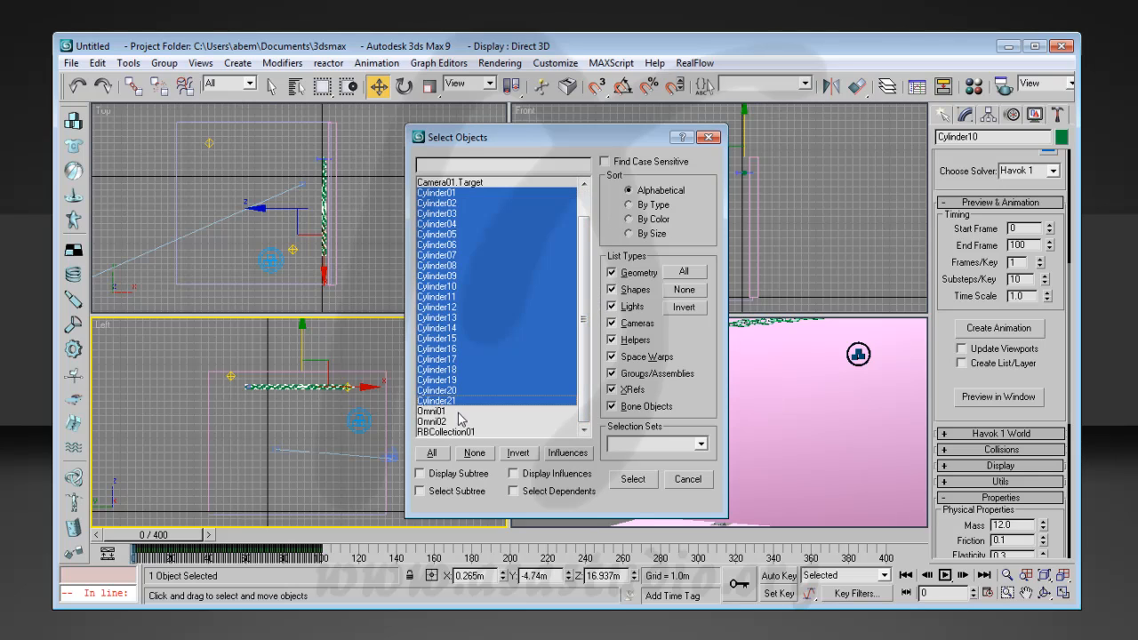
pyautogui.click(634, 481)
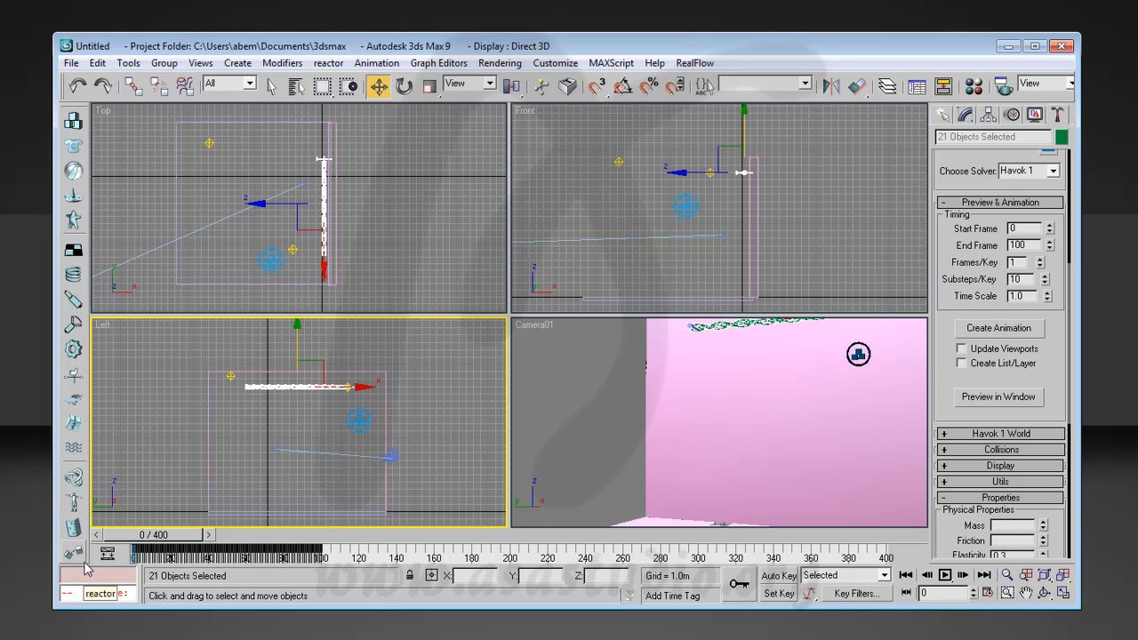
pyautogui.click(387, 355)
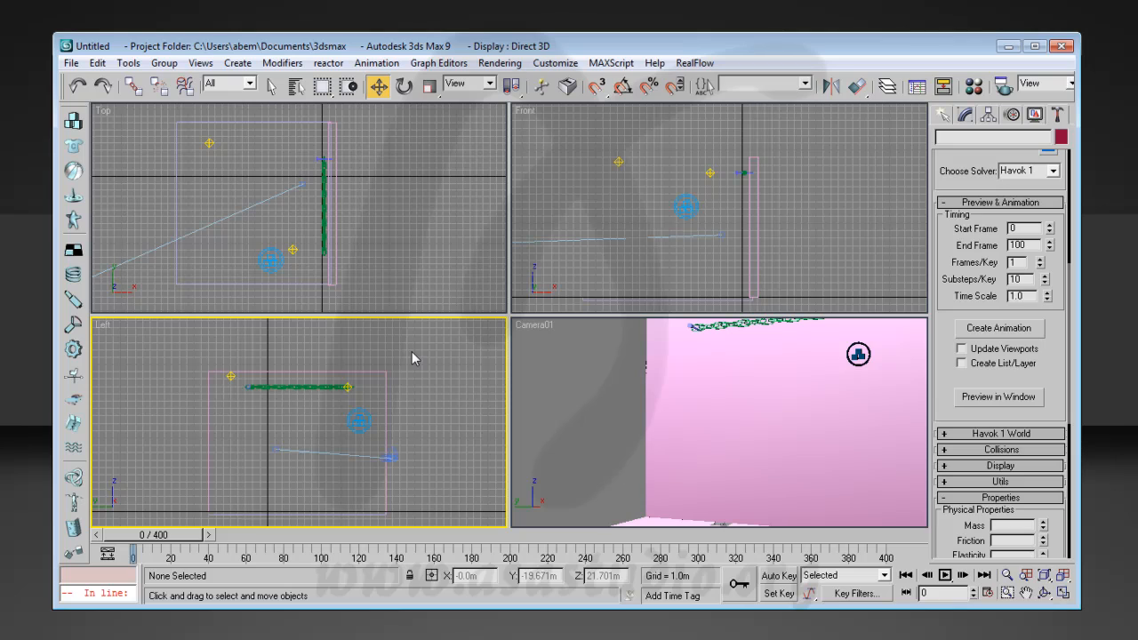
pyautogui.hotkey('ctrl', 'a')
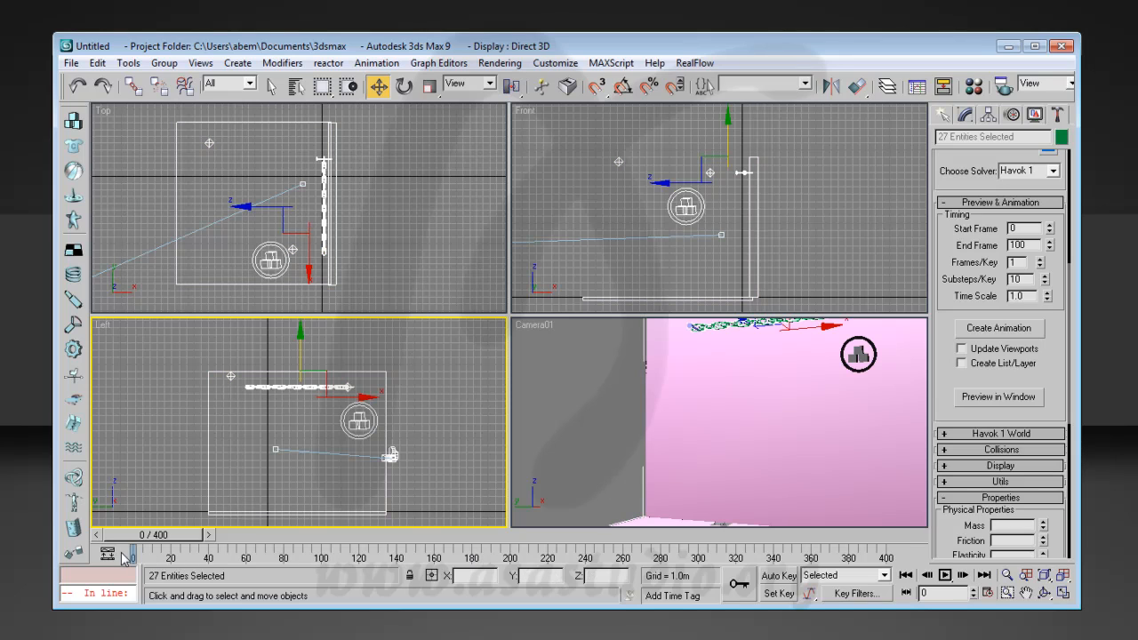
pyautogui.click(423, 385)
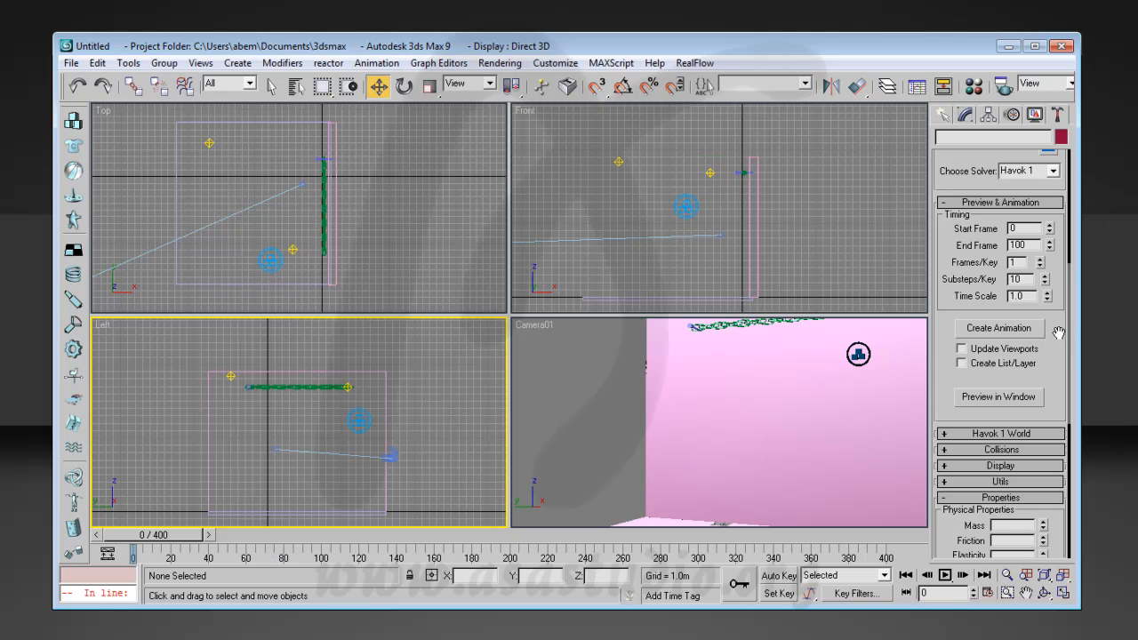
# Set the reactor end frame to 400, create the animation, and close the reactor messages.
pyautogui.scroll(3, 1042, 232)
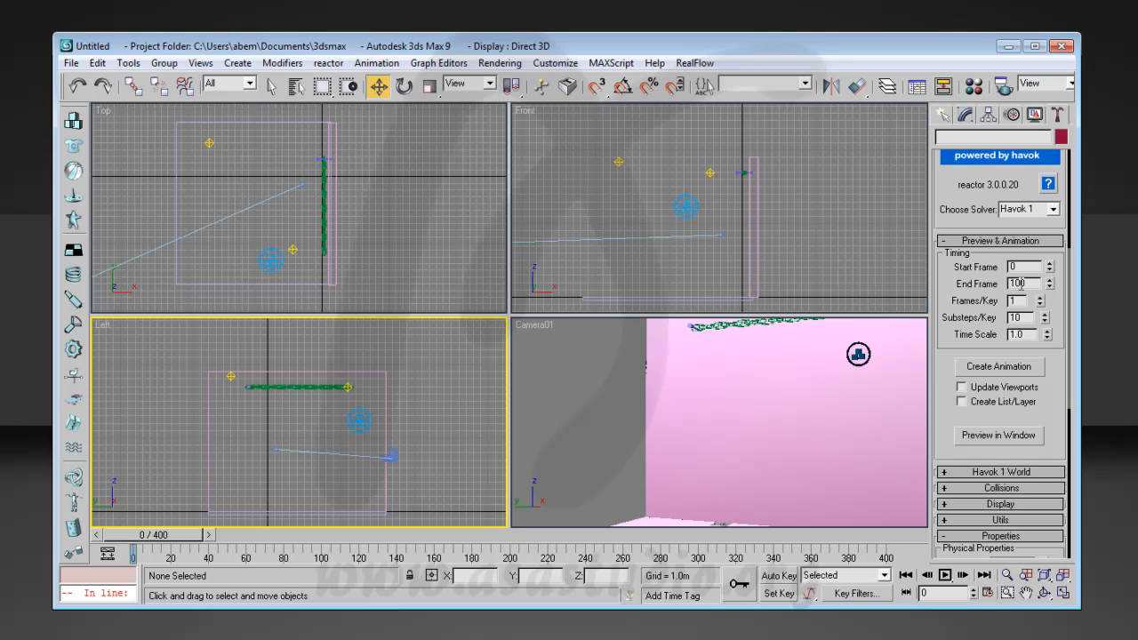
pyautogui.moveTo(1015, 283); pyautogui.dragTo(990, 283)
pyautogui.write('4')
pyautogui.click(1010, 368)
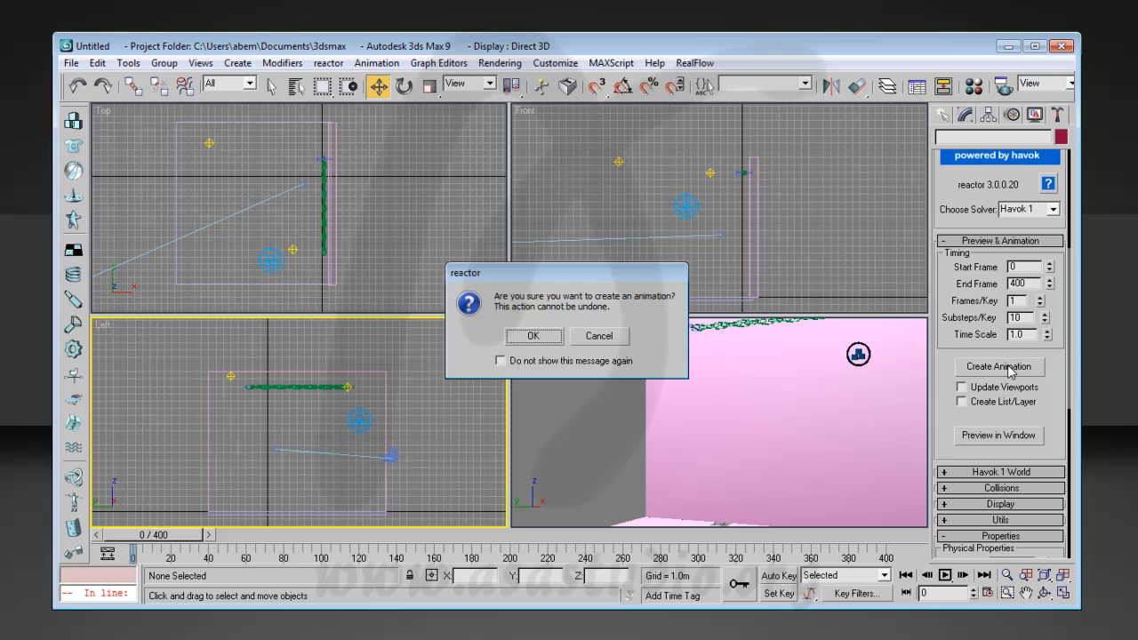
pyautogui.click(535, 335)
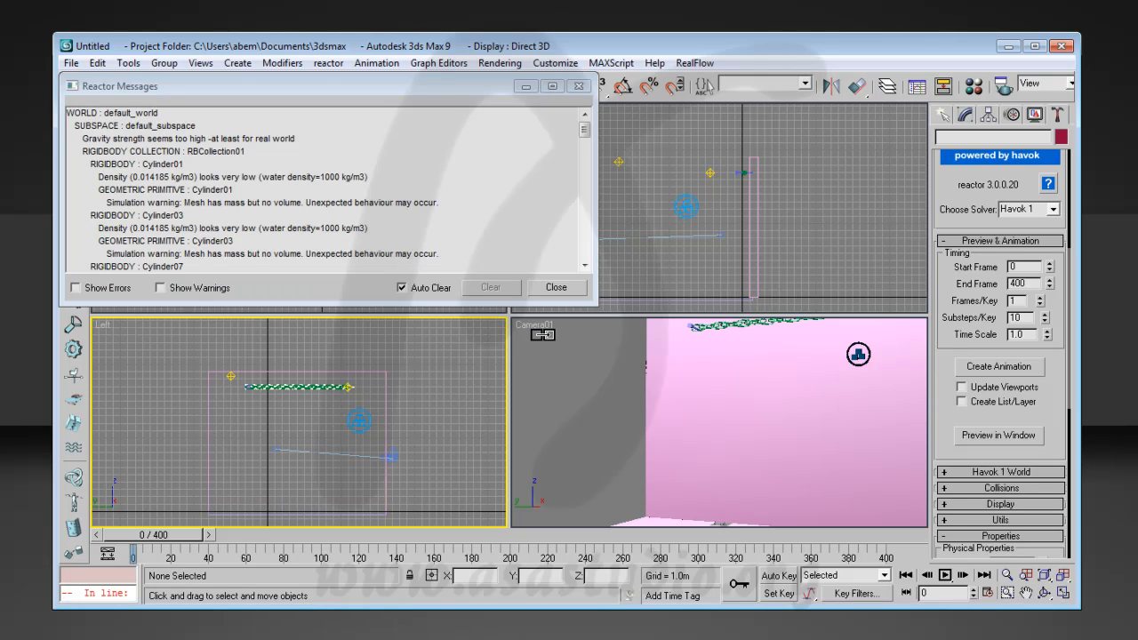
pyautogui.click(579, 86)
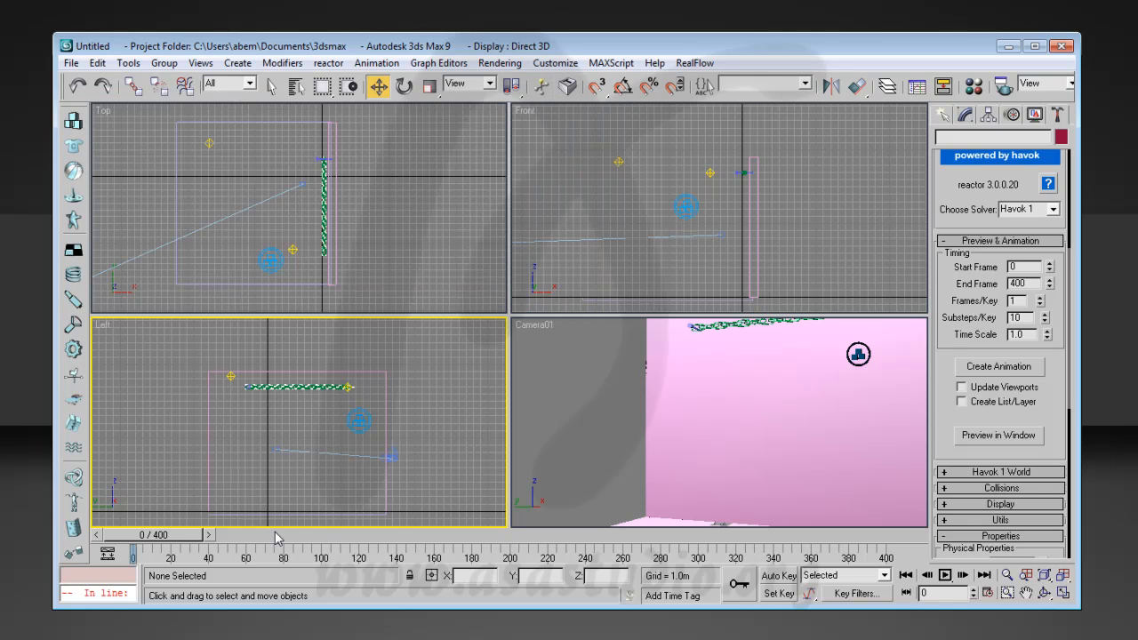
# Scrub the chain simulation, maximize the Camera01 view, and play the animation before stopping it.
pyautogui.moveTo(164, 537); pyautogui.dragTo(606, 553)
pyautogui.press('w')
pyautogui.click(776, 433)
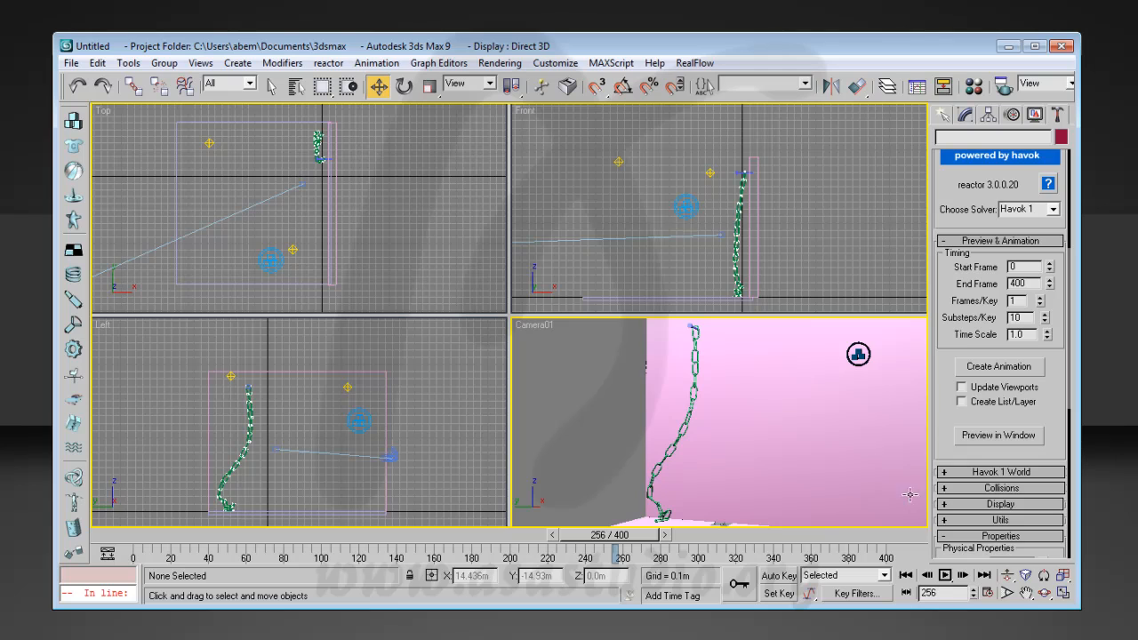
pyautogui.hotkey('alt', 'w')
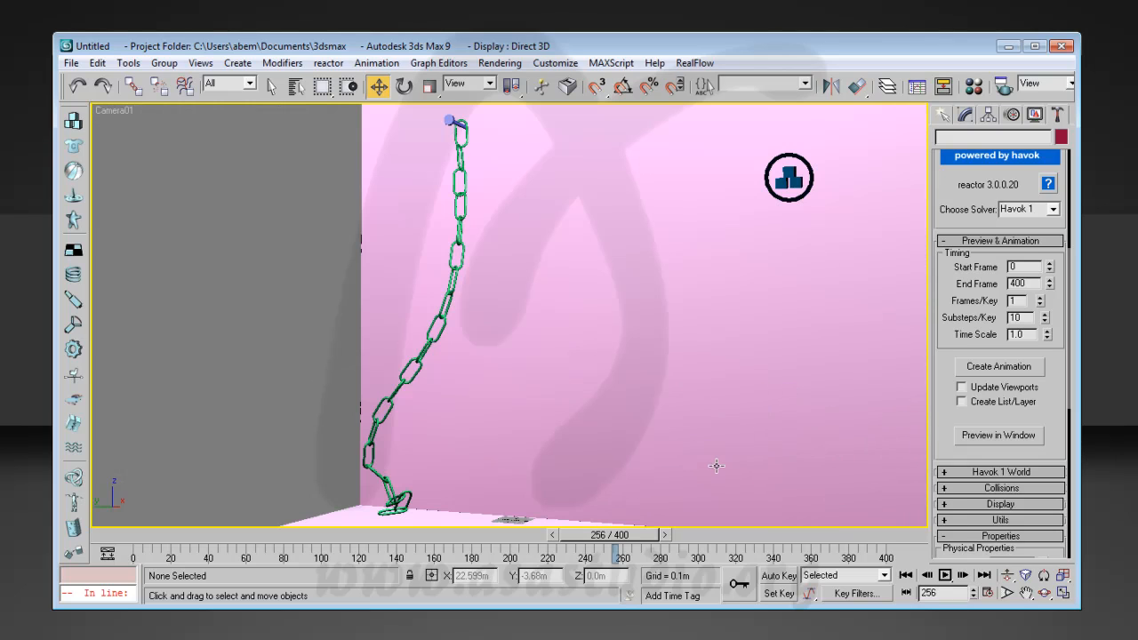
pyautogui.click(945, 577)
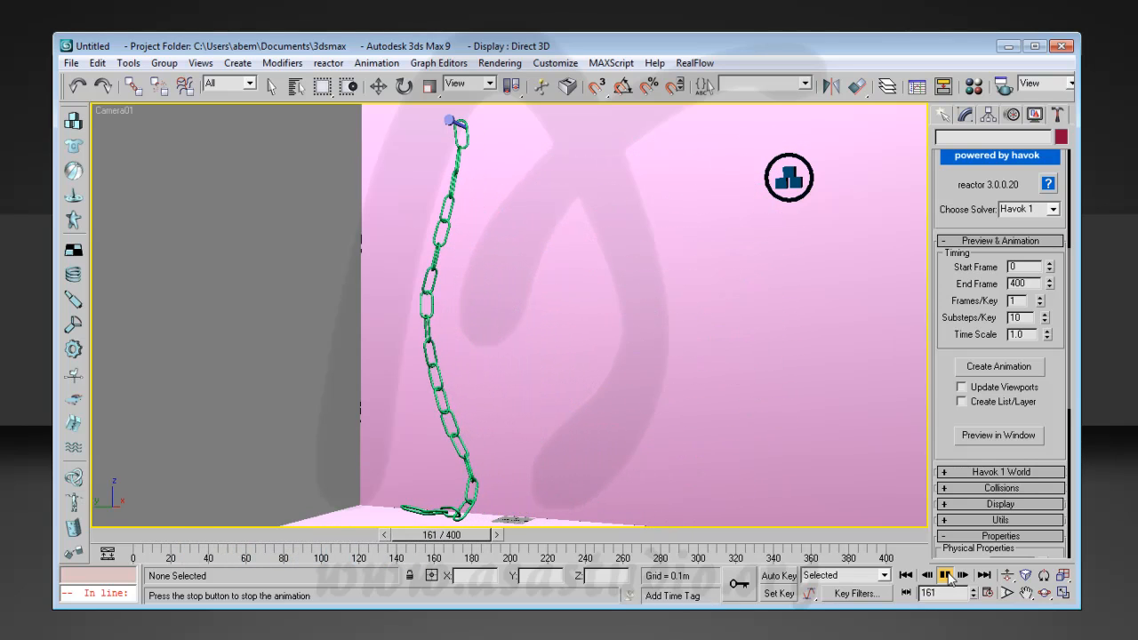
pyautogui.click(948, 576)
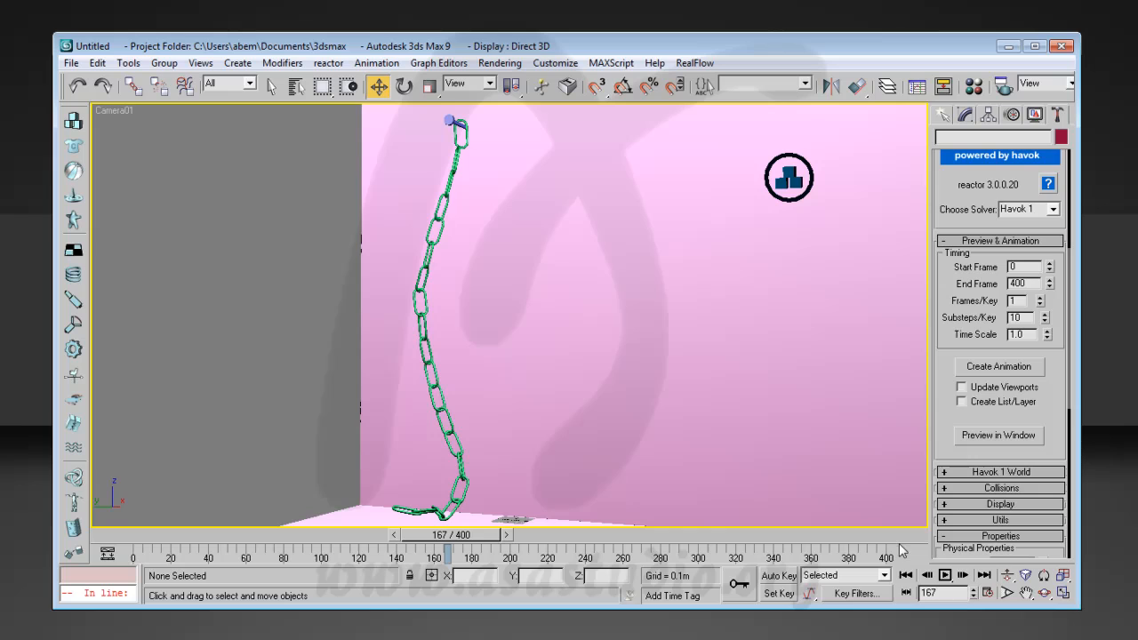
# Configure the scene render for the active time segment, 0 to 400, with an output size of 720x486.
pyautogui.click(500, 64)
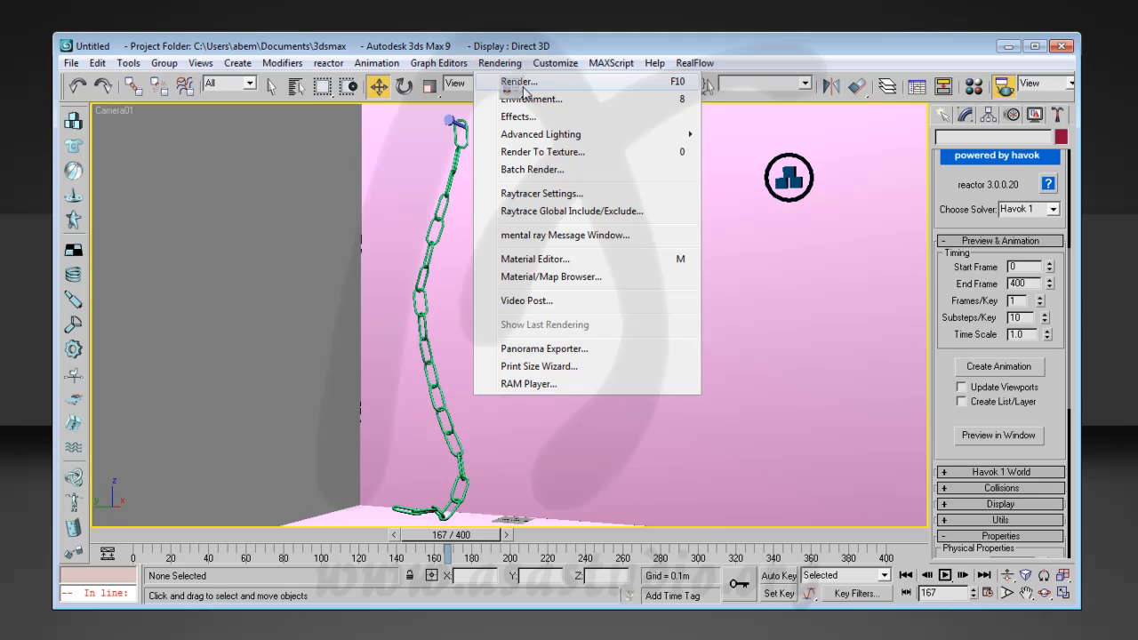
pyautogui.click(523, 85)
pyautogui.moveTo(430, 1); pyautogui.dragTo(442, 114)
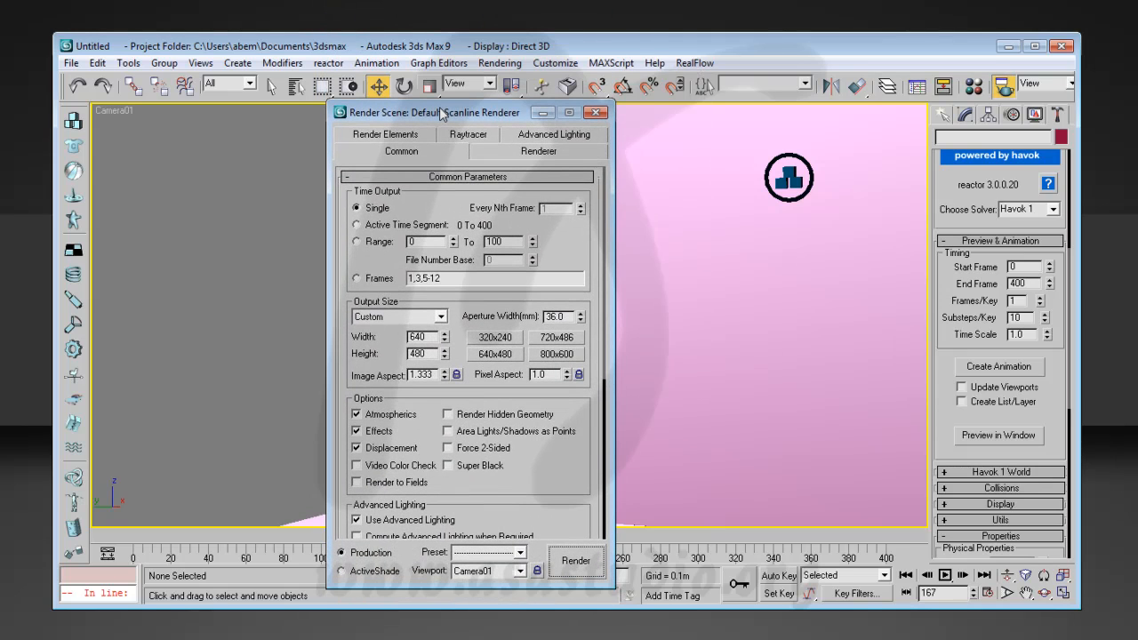
pyautogui.click(357, 225)
pyautogui.doubleClick(492, 241)
pyautogui.click(559, 342)
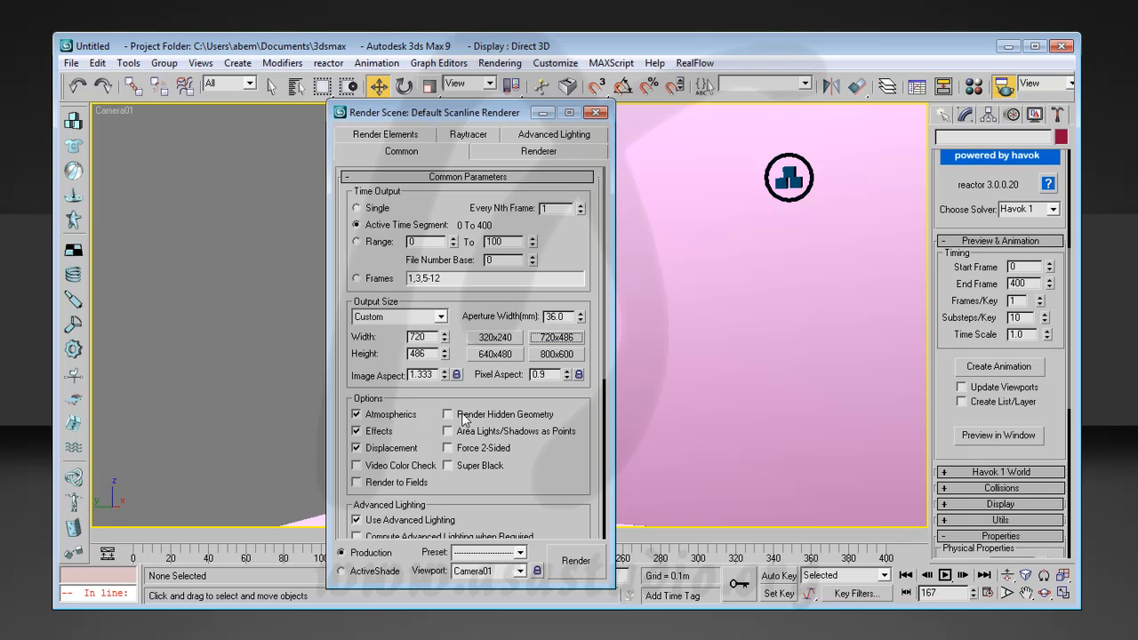
# Set the render output location to D:\camtasia project\3dsmax tutorial and name the file rantai.
pyautogui.moveTo(580, 483); pyautogui.dragTo(569, 336)
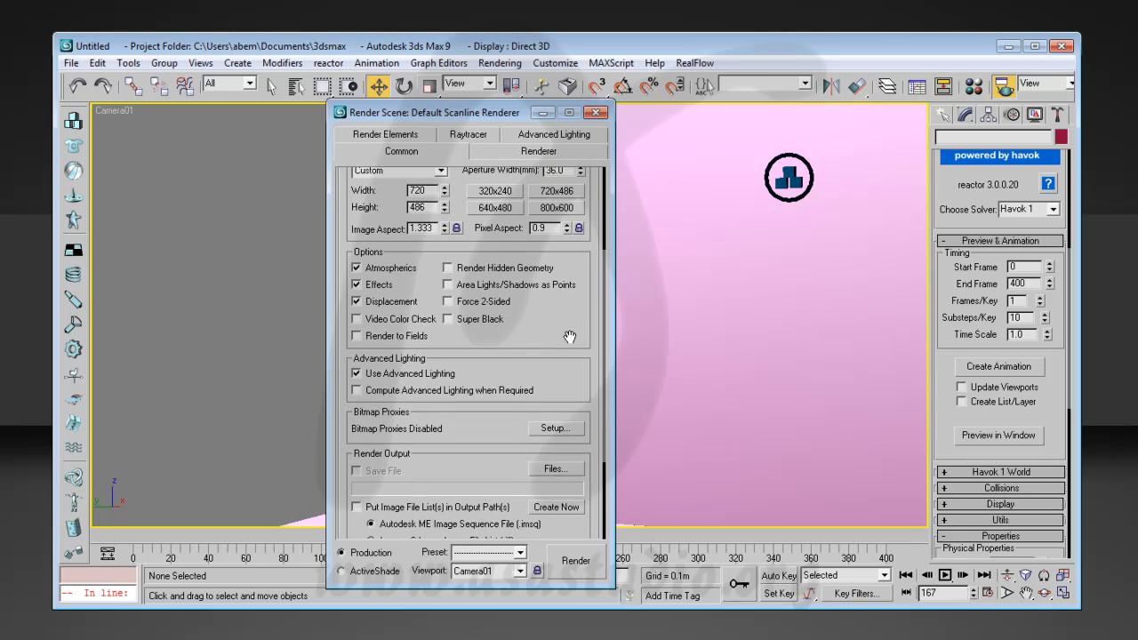
pyautogui.moveTo(413, 425); pyautogui.dragTo(488, 356)
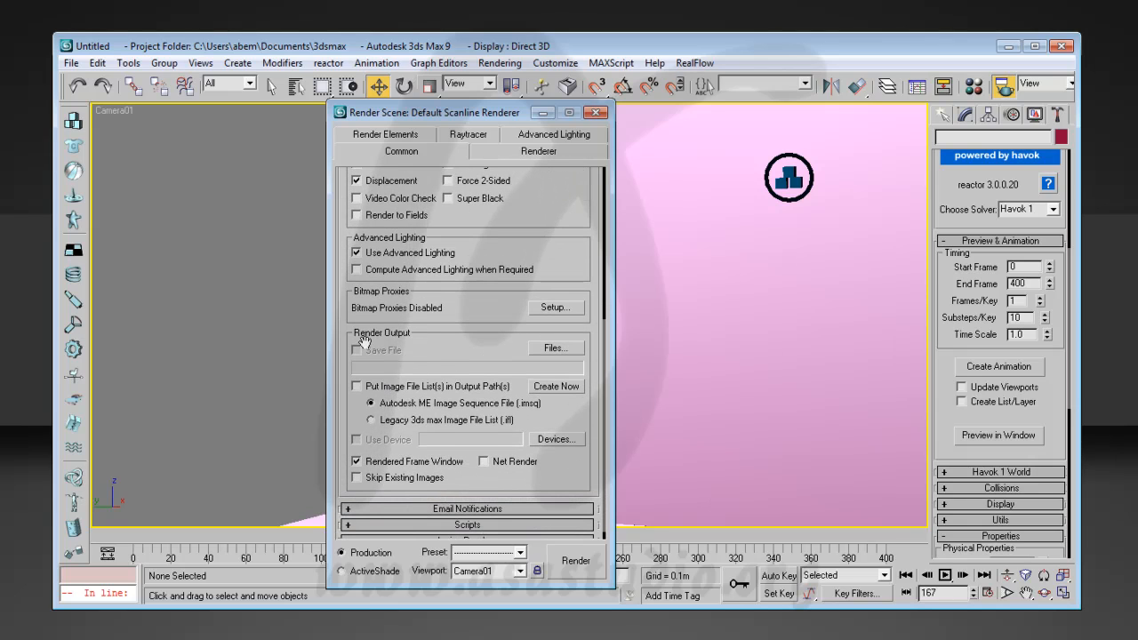
pyautogui.click(553, 349)
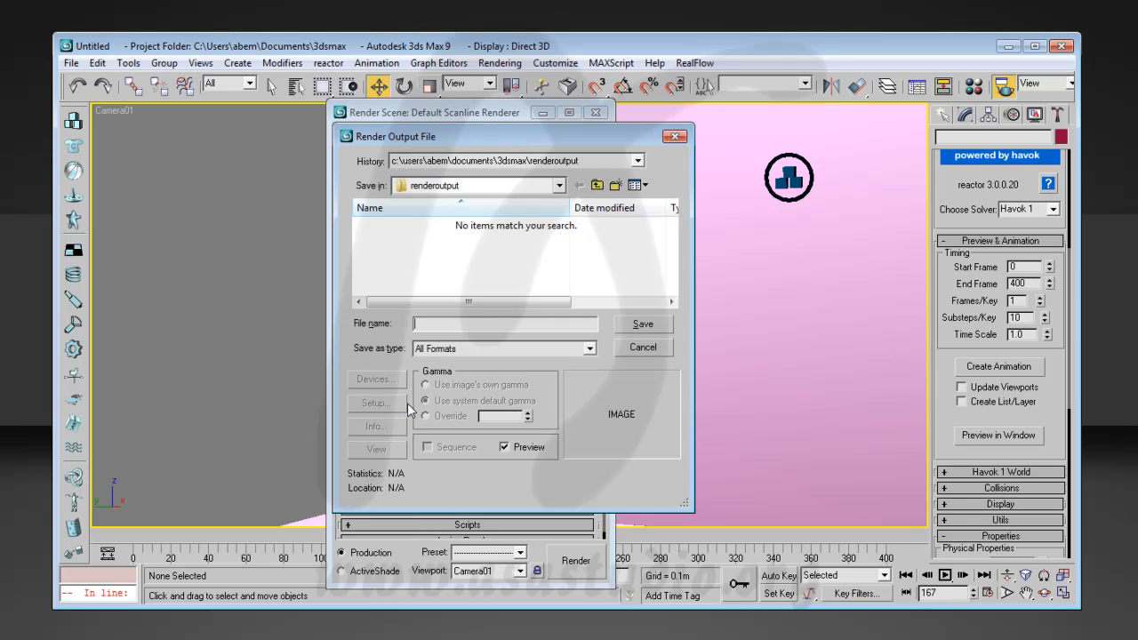
pyautogui.click(463, 186)
pyautogui.click(452, 330)
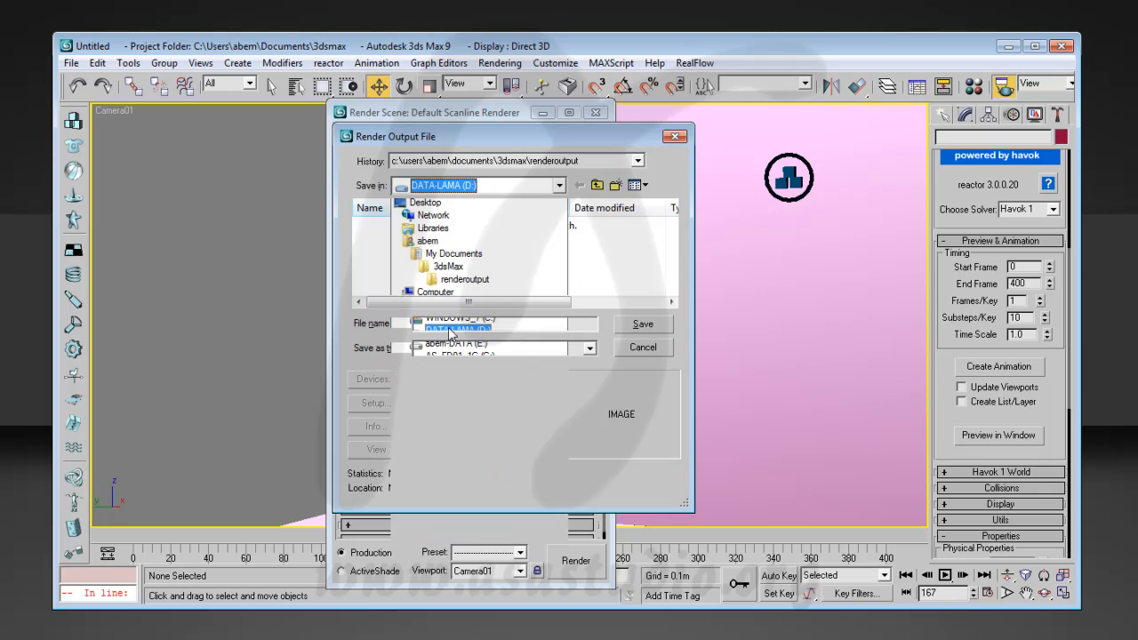
pyautogui.click(461, 276)
pyautogui.scroll(-3, 453, 278)
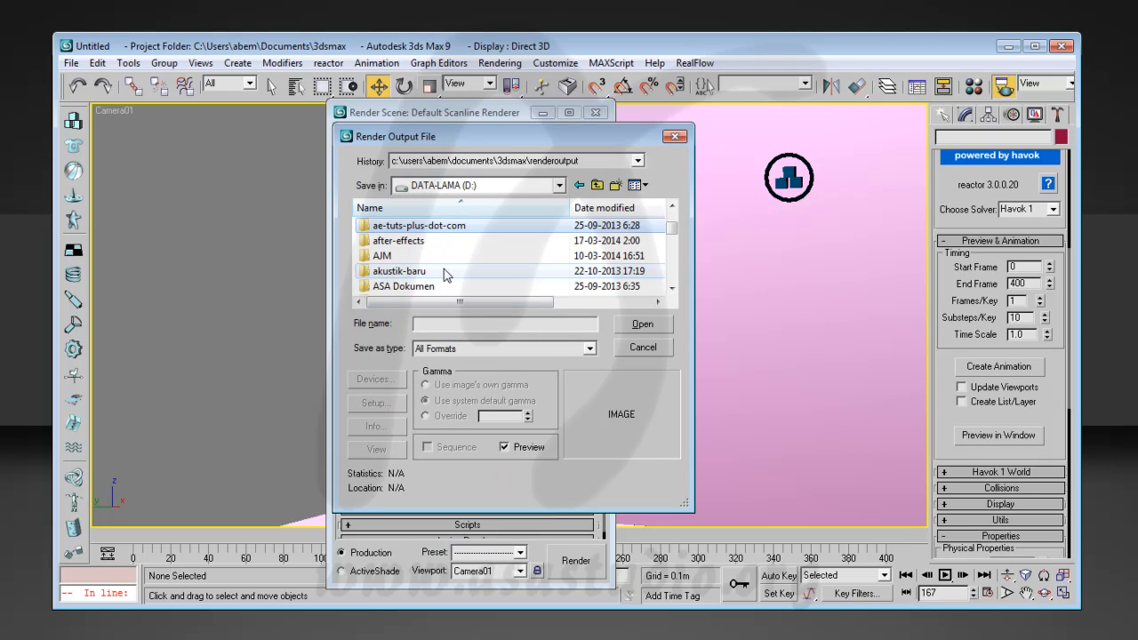
pyautogui.scroll(-1, 449, 277)
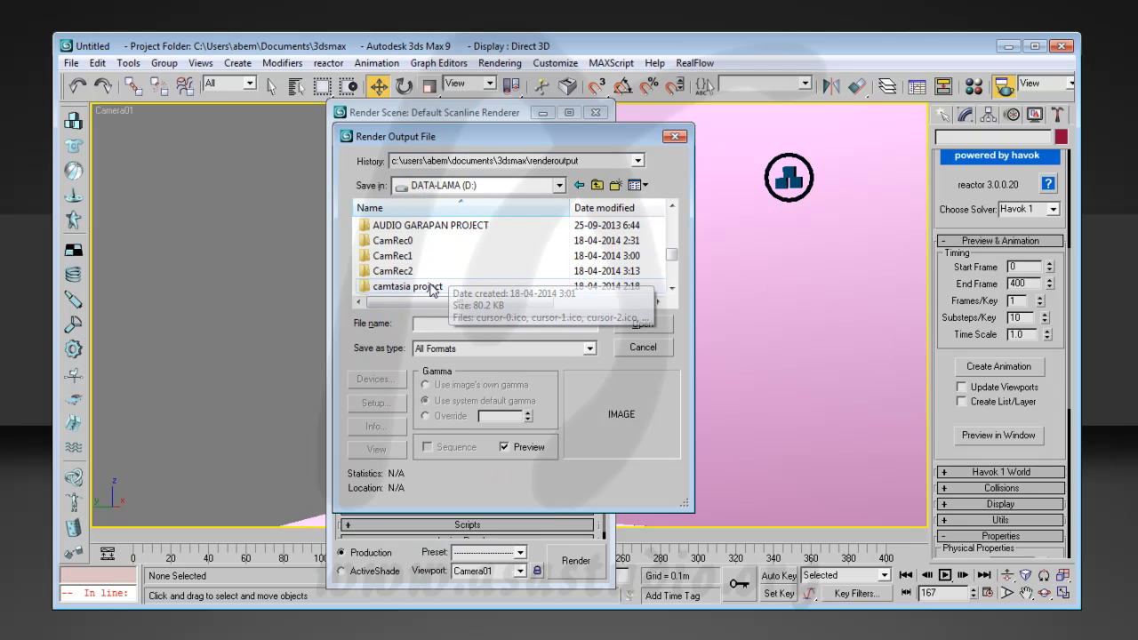
pyautogui.doubleClick(445, 286)
pyautogui.doubleClick(404, 256)
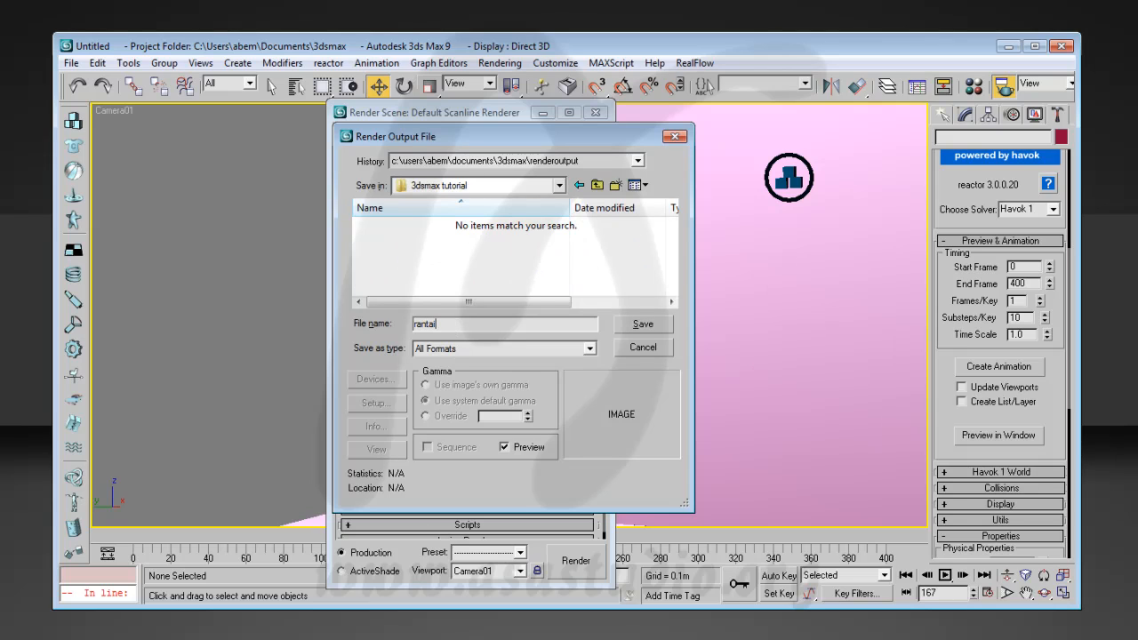
# Save the output file as MOV QuickTime, accepting Animation compression at 30 frames per second, Millions of Colors and Best quality.
pyautogui.click(503, 348)
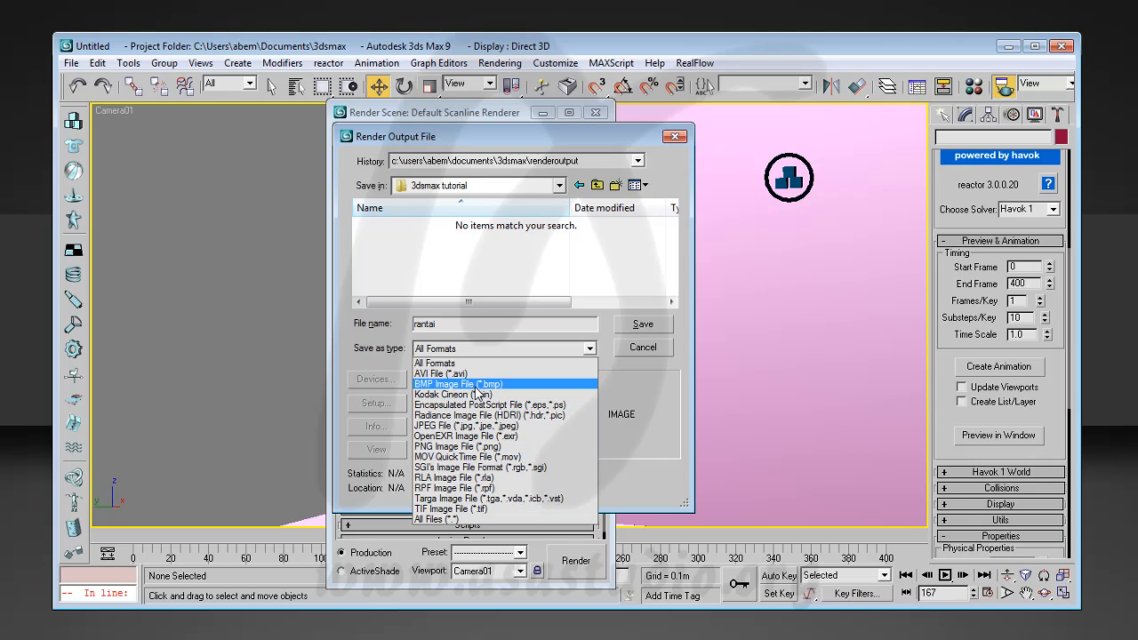
pyautogui.click(487, 457)
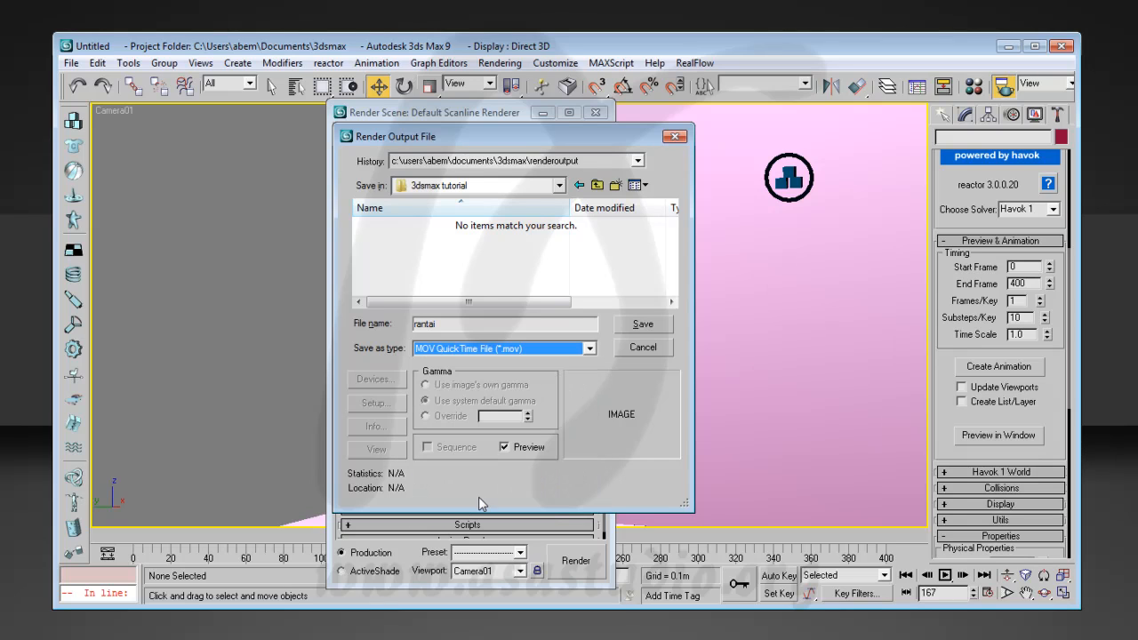
pyautogui.click(643, 324)
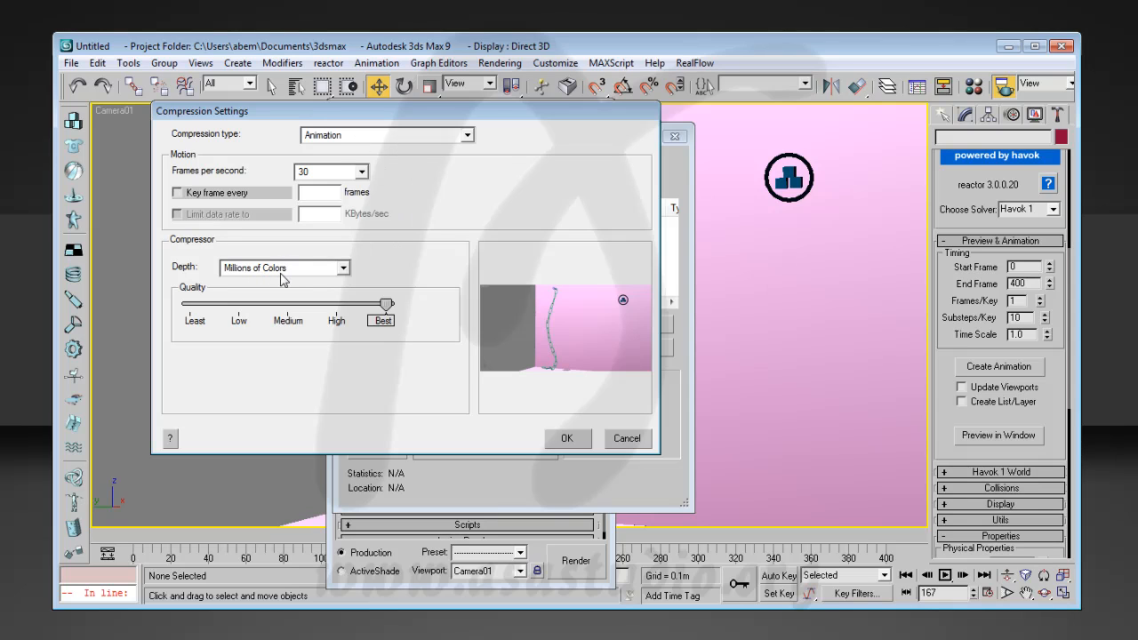
pyautogui.click(567, 438)
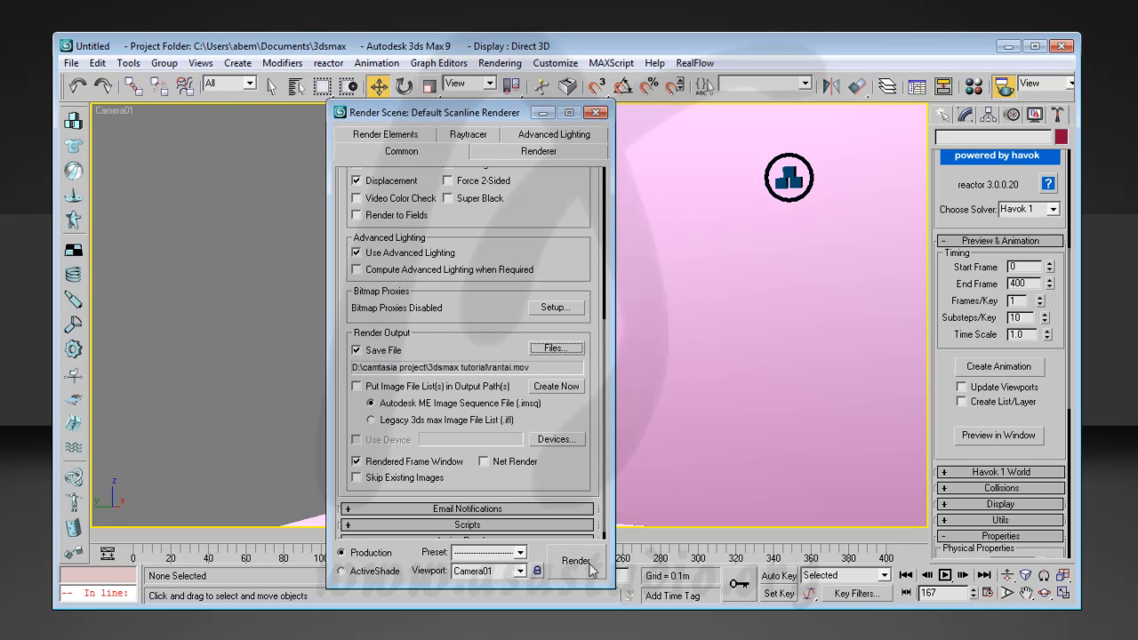
# Render the Camera01 animation to rantai.mov and move the rendered frame window fully into view.
pyautogui.click(575, 561)
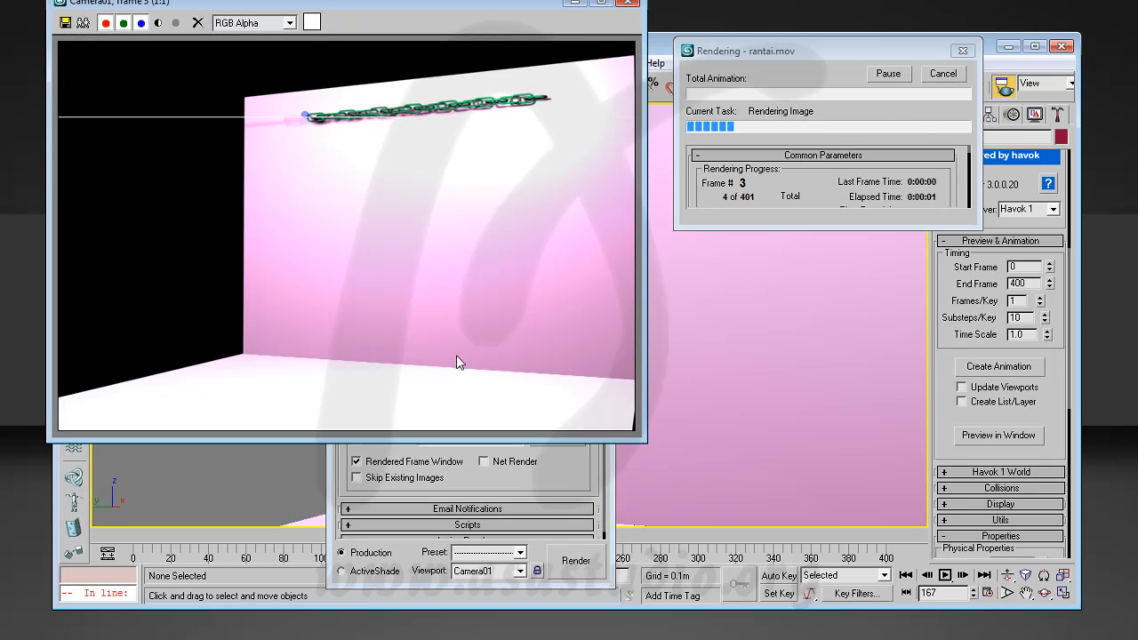
pyautogui.moveTo(401, 2); pyautogui.dragTo(422, 100)
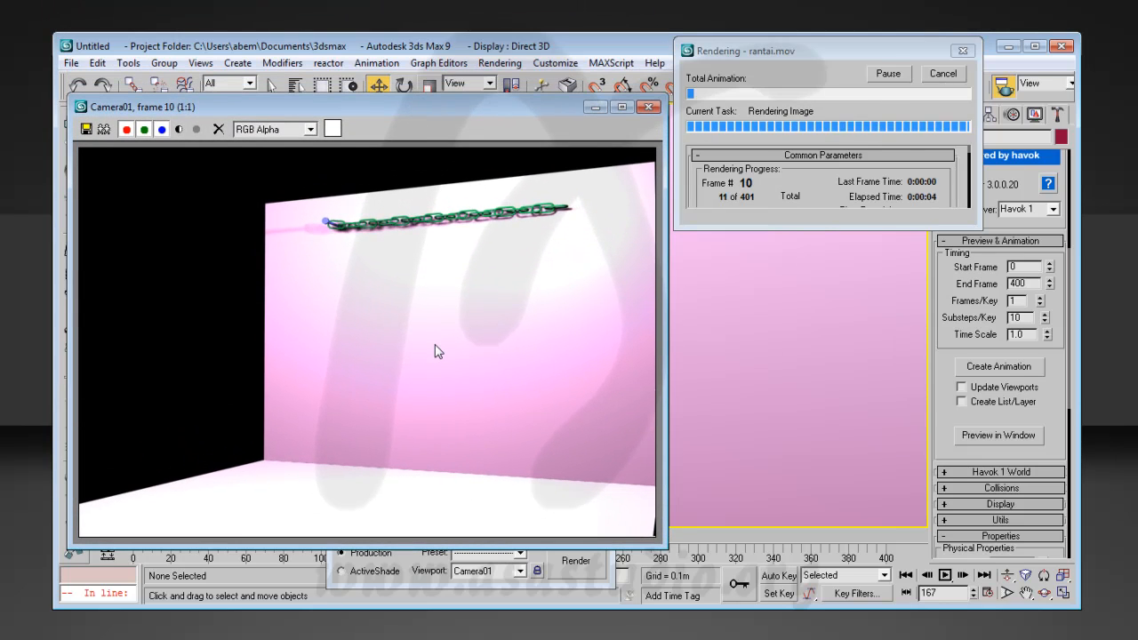